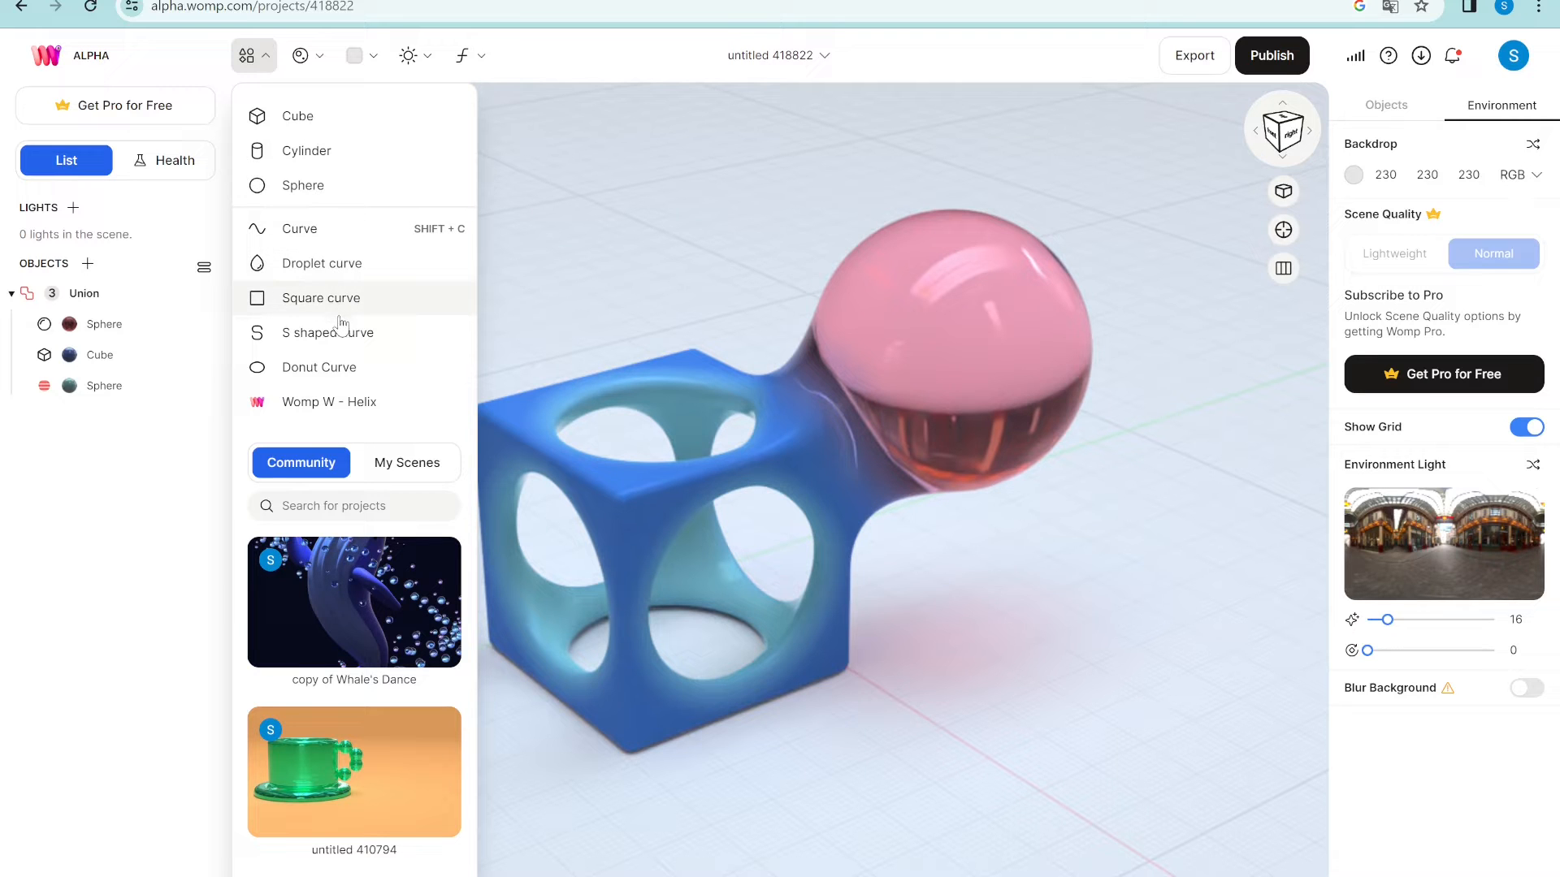
# - Select the cube and both spheres together and delete them, leaving an empty scene
pyautogui.click(598, 214)
pyautogui.click(135, 381)
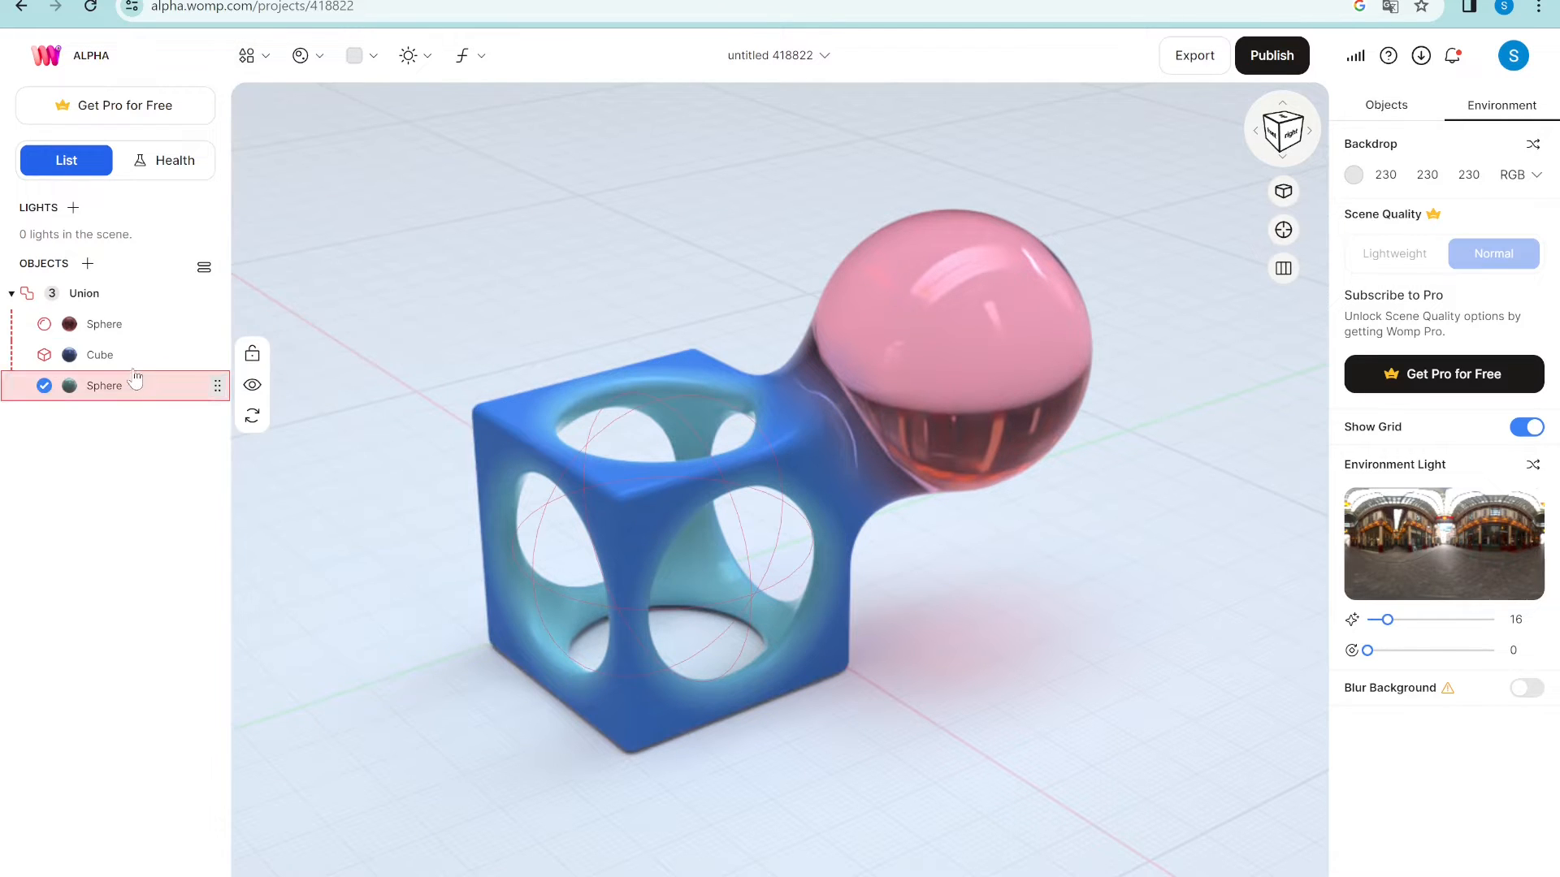
pyautogui.keyDown('shift'); pyautogui.click(152, 326); pyautogui.keyUp('shift')
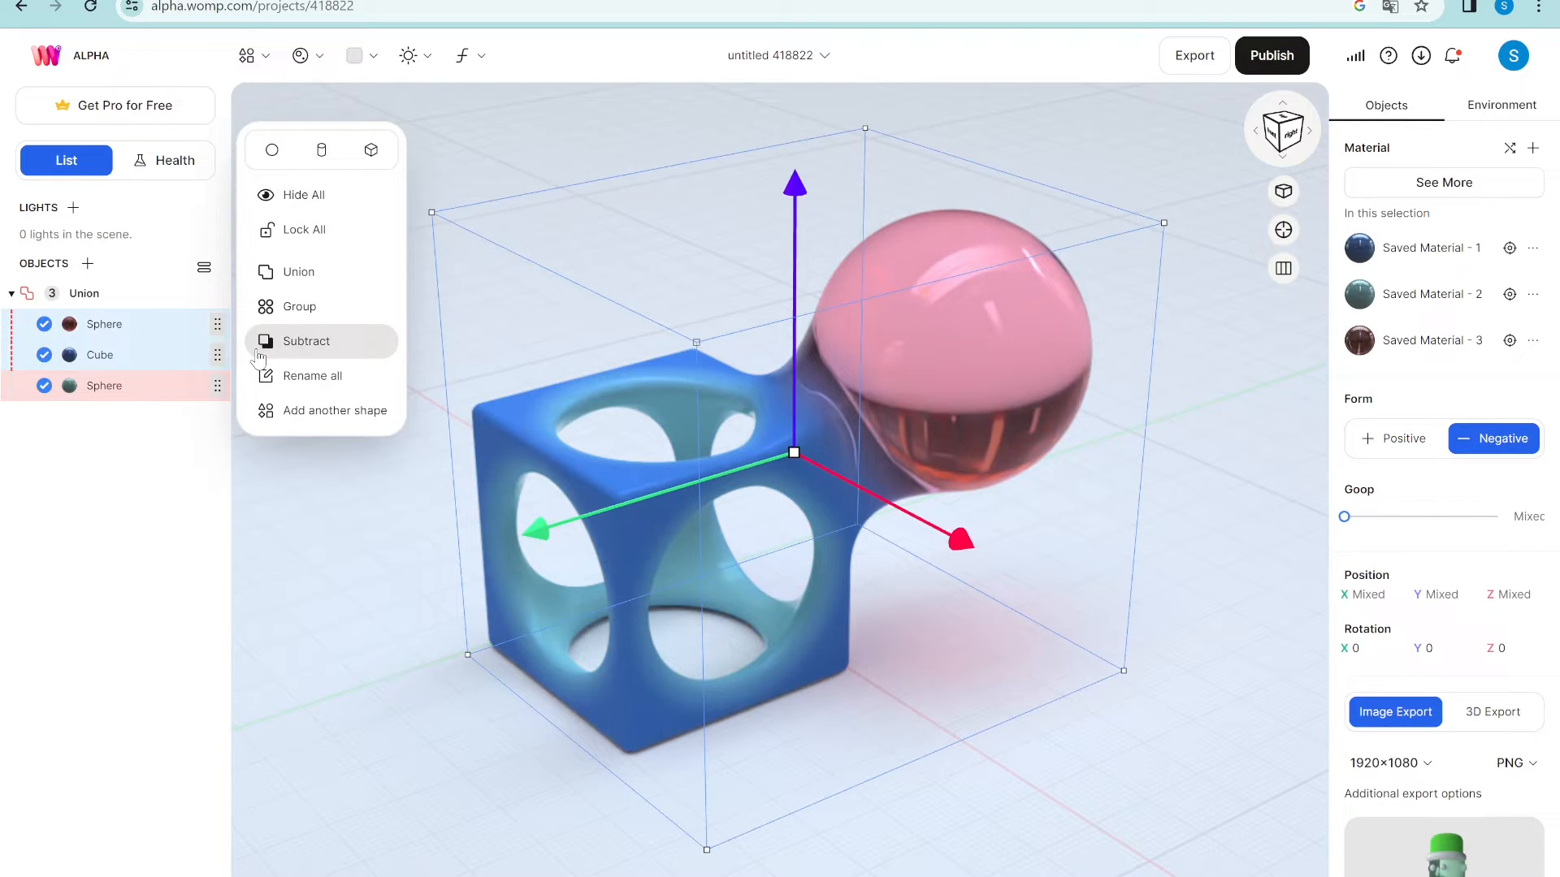
pyautogui.press('Delete')
# - Add a Curve from the shapes list and select the new two-point Curve (1) object
pyautogui.click(258, 57)
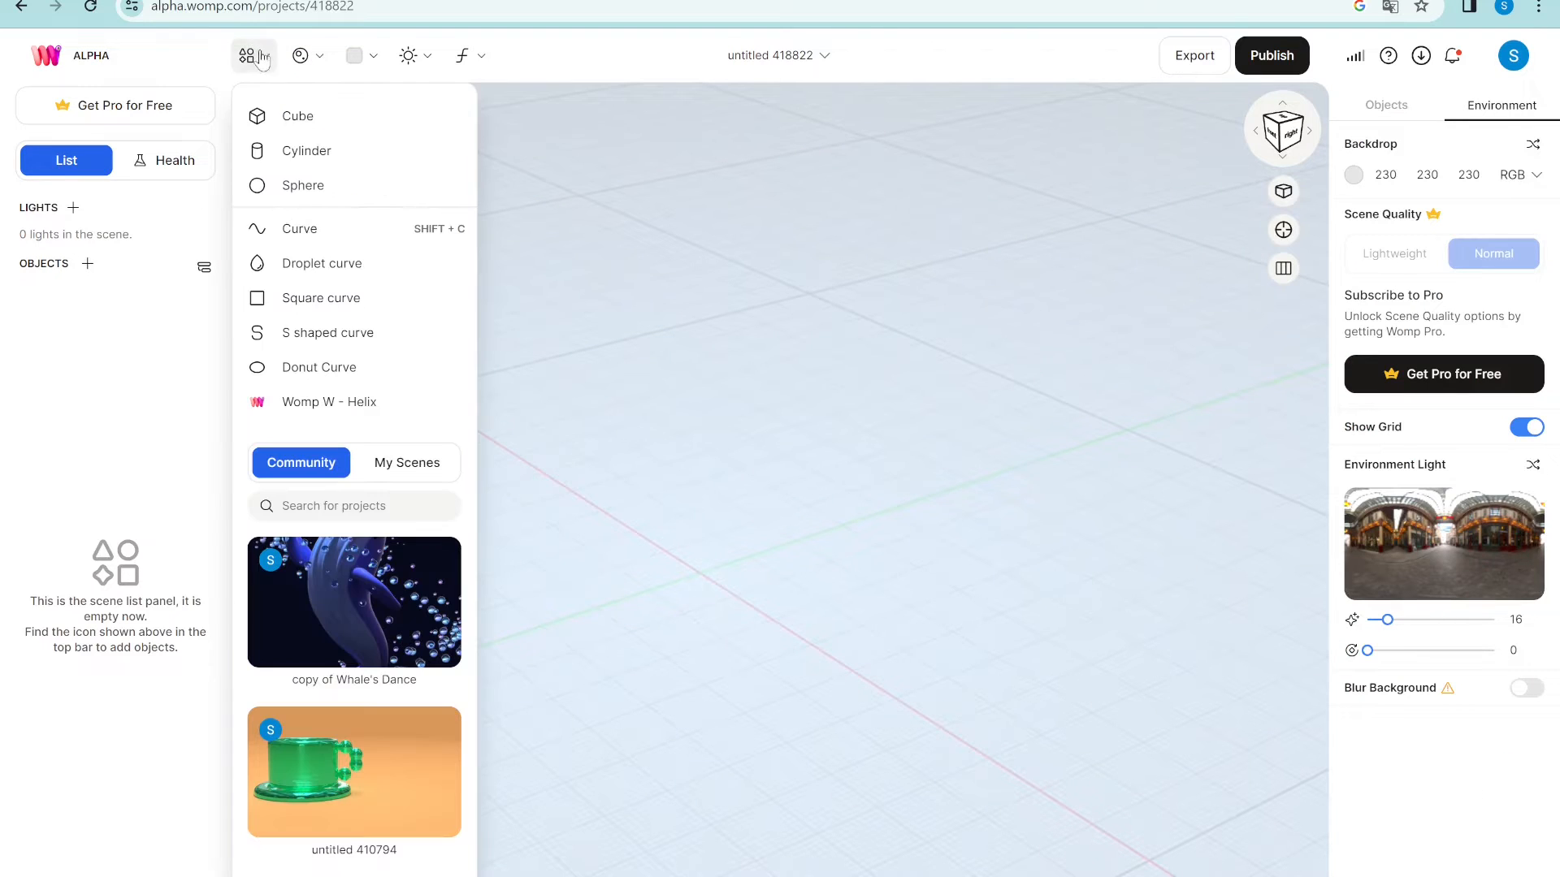
pyautogui.click(297, 231)
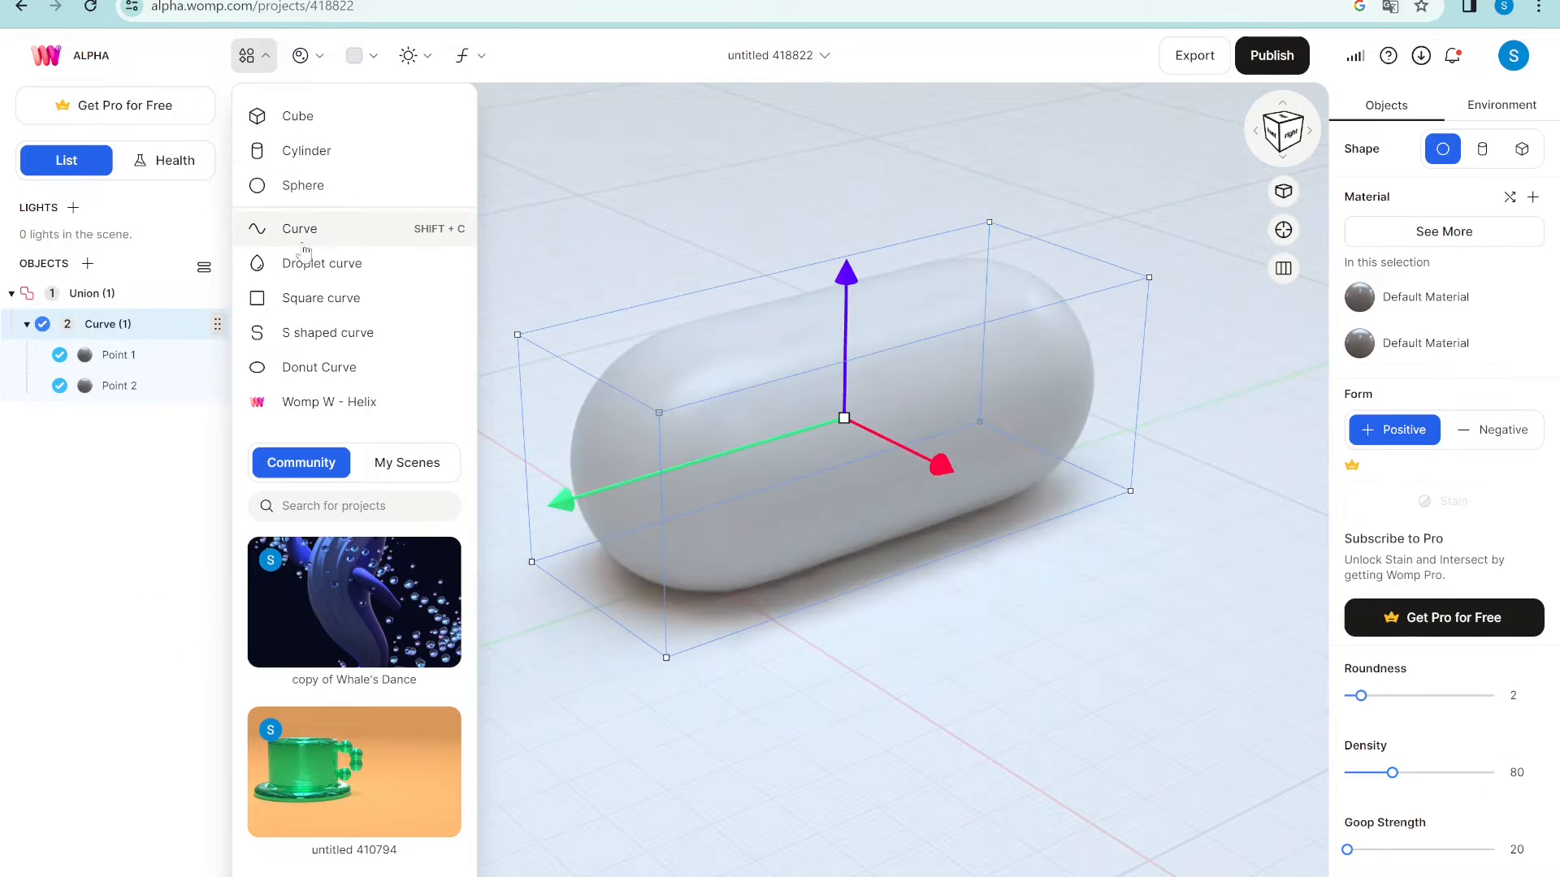
pyautogui.click(730, 771)
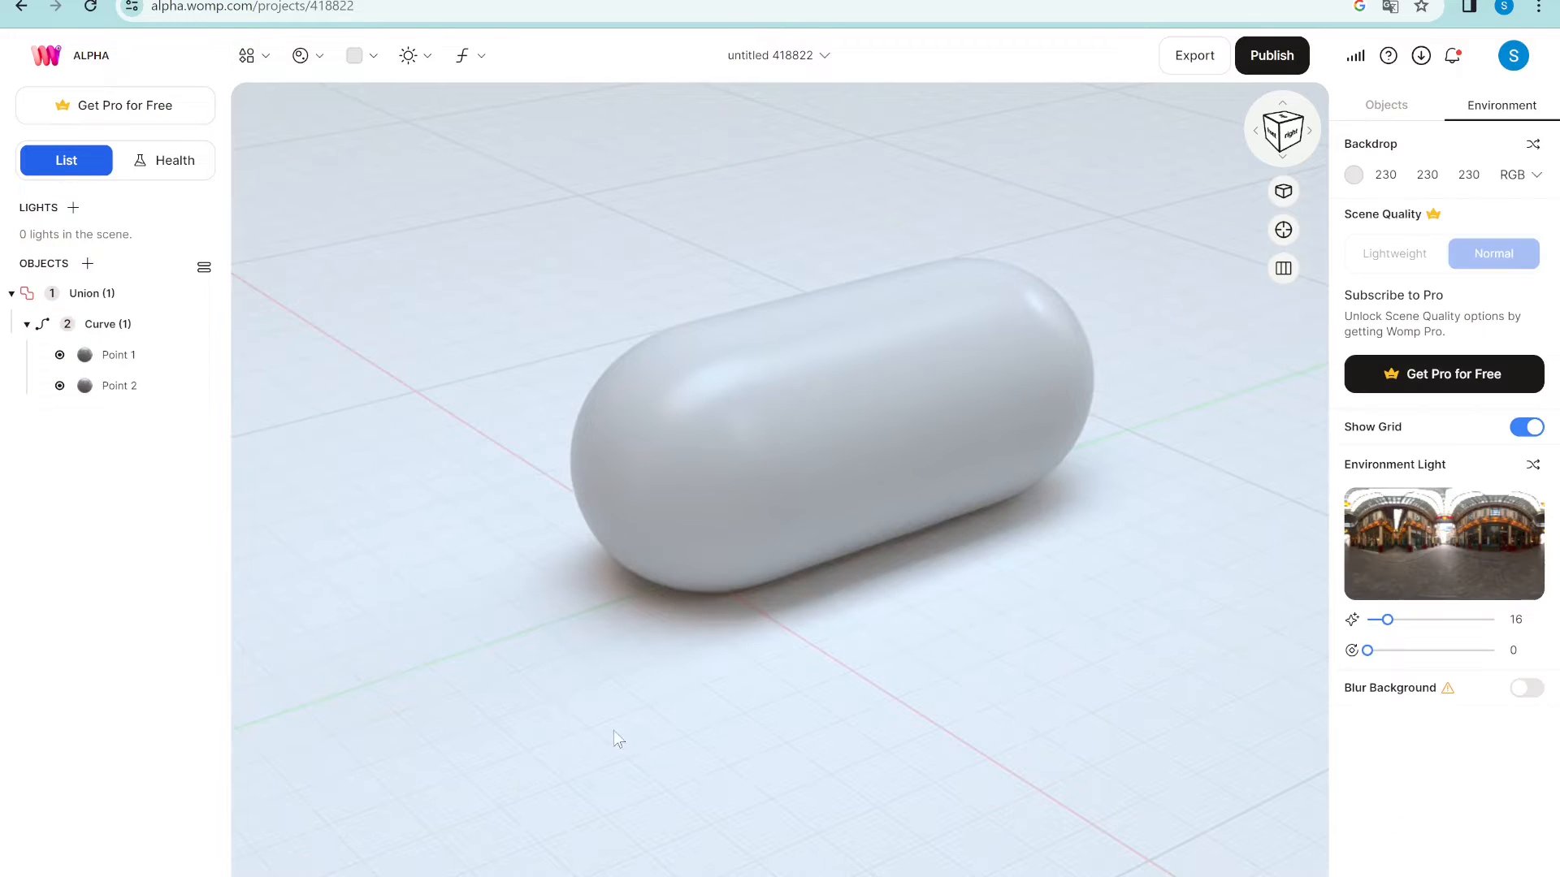
pyautogui.click(100, 301)
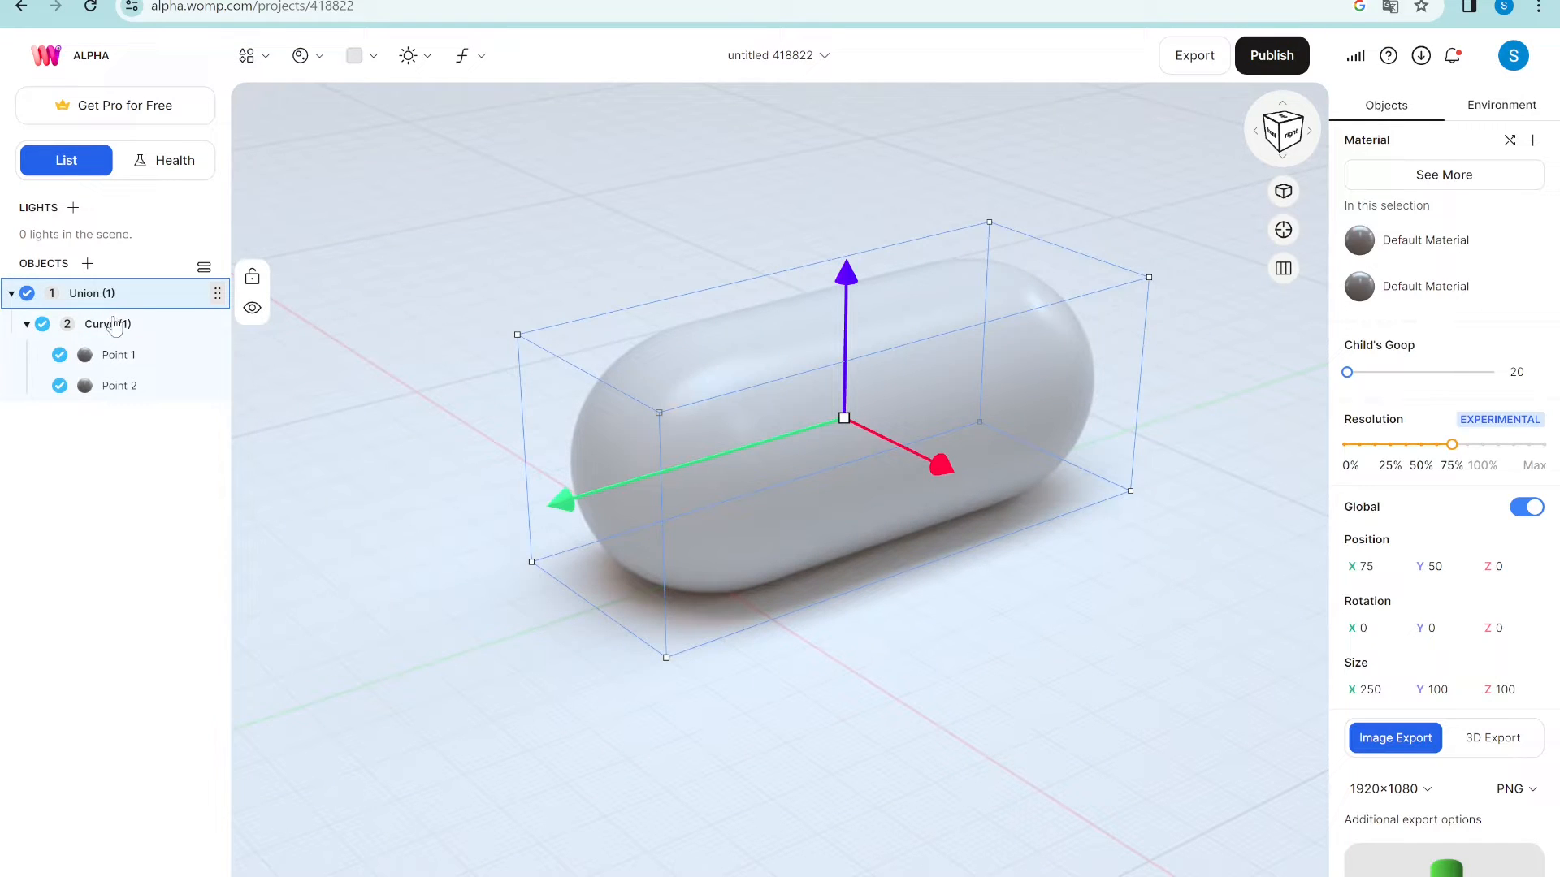
pyautogui.click(97, 331)
pyautogui.click(26, 325)
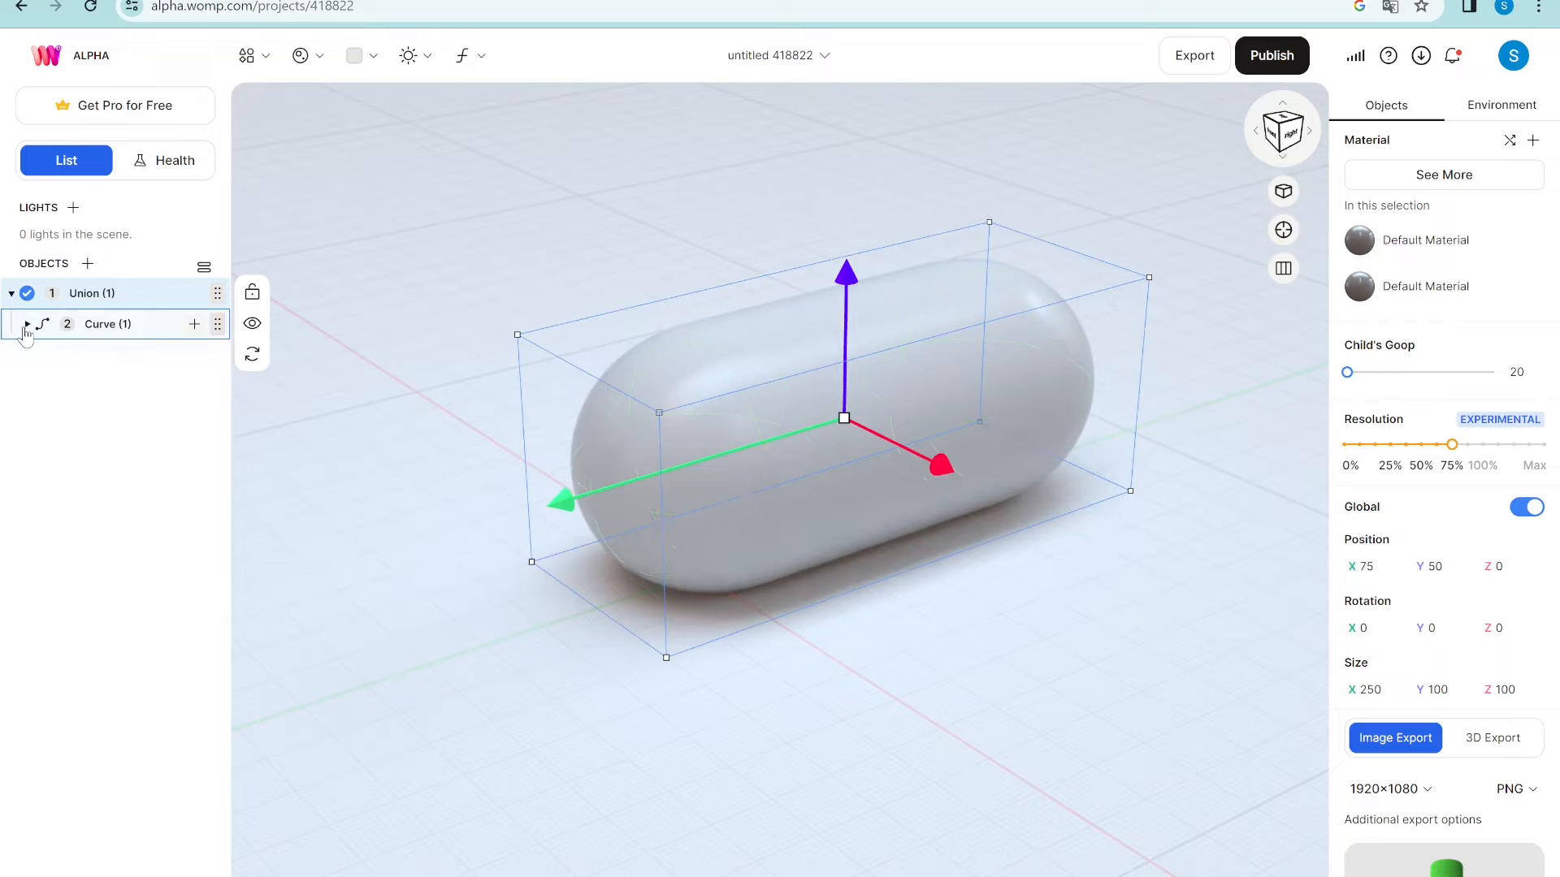
pyautogui.click(26, 325)
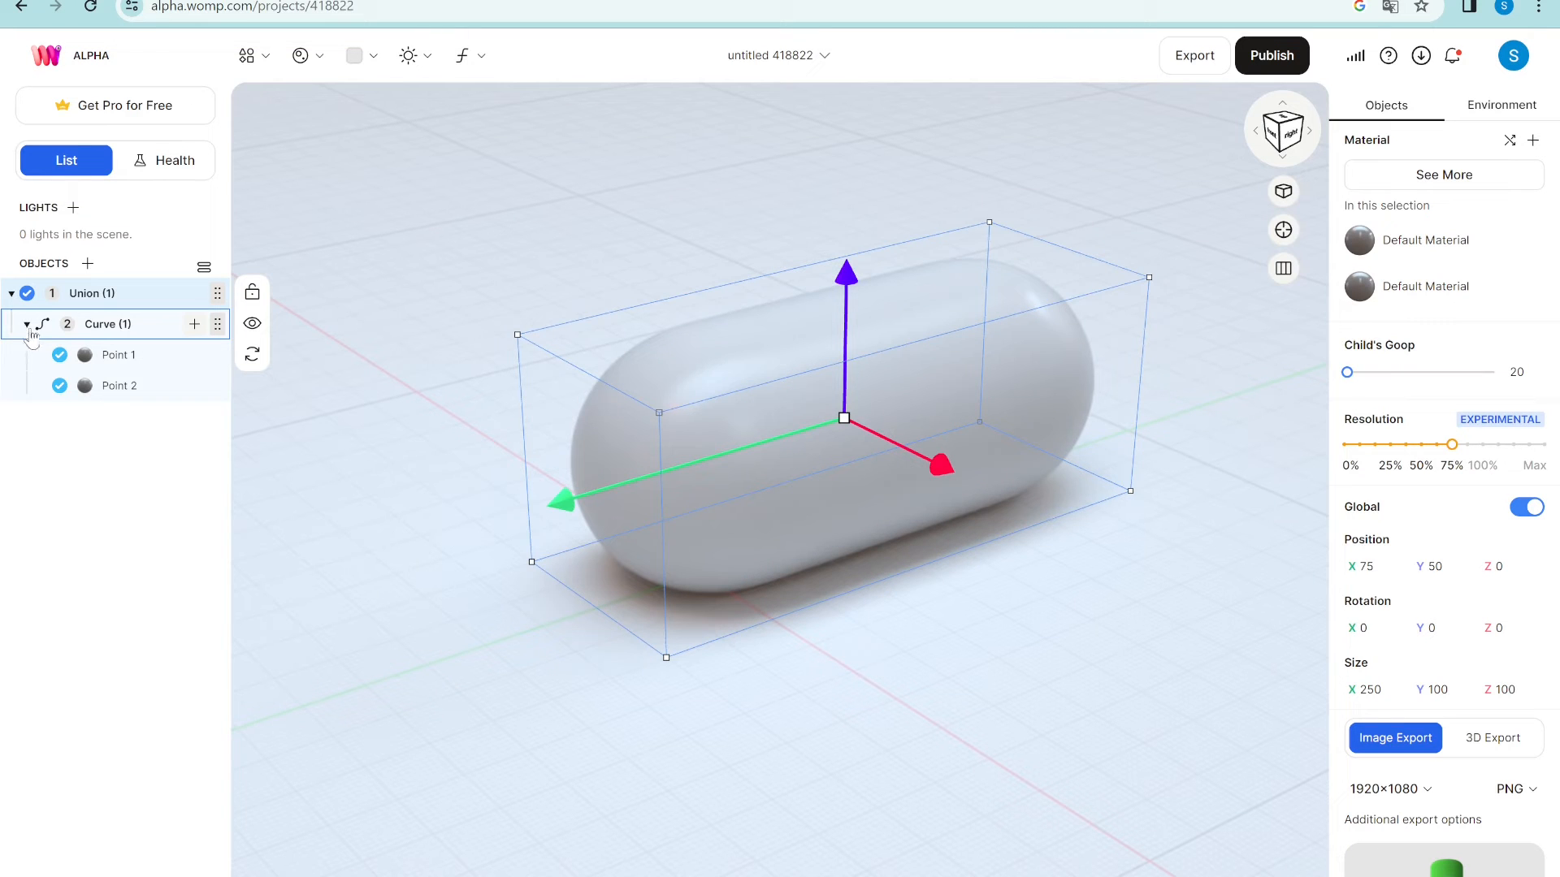
pyautogui.click(139, 331)
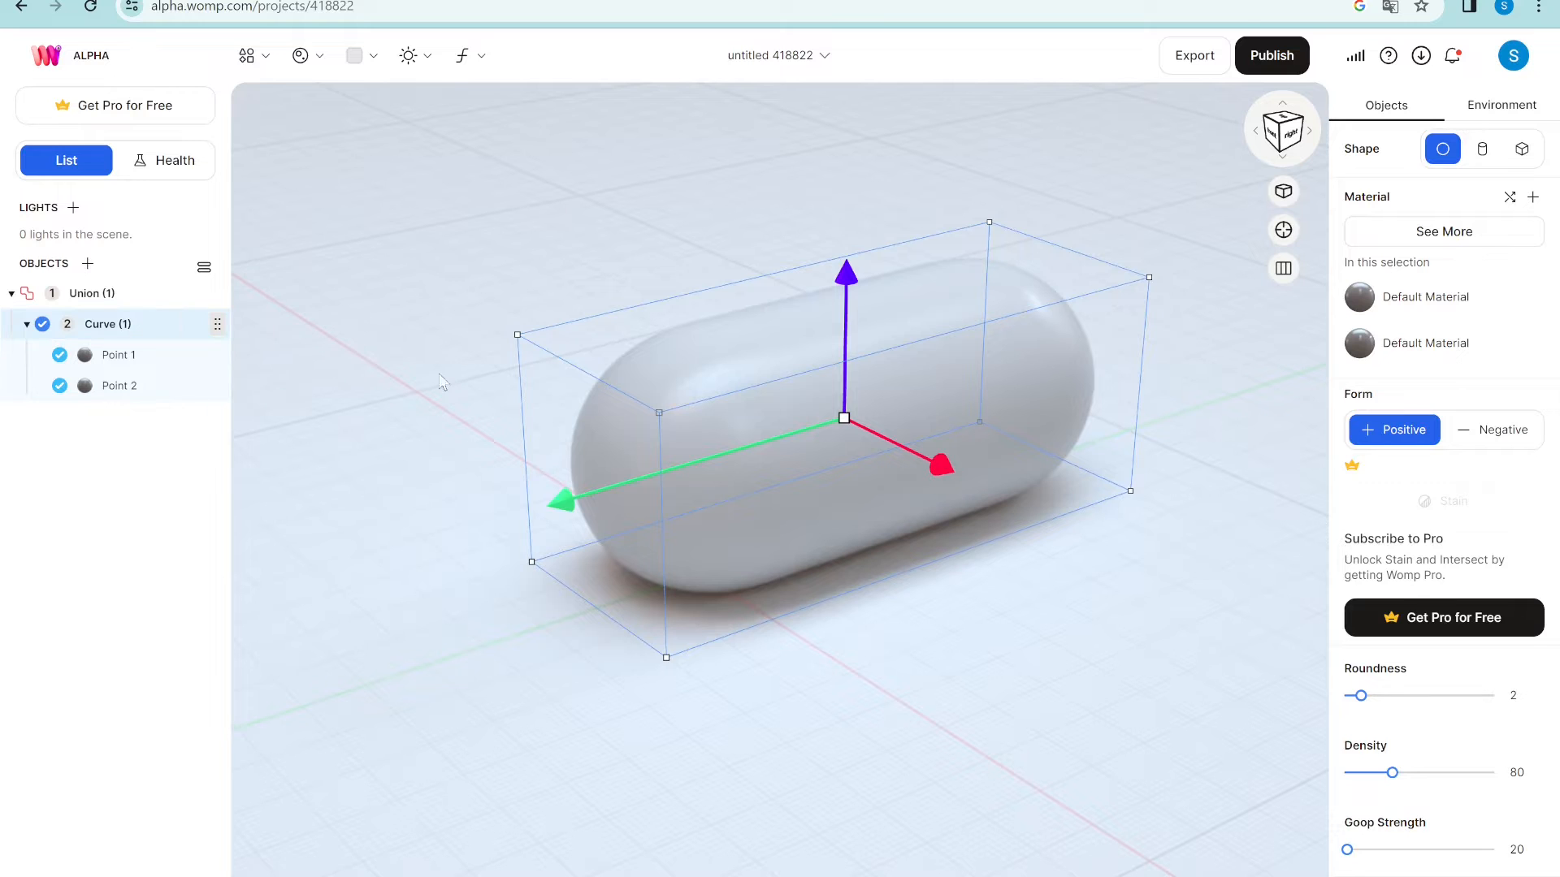
# - Move Point 1 to X -36.46, shrink it to size 66.04, and rotate it to 141.47° on X
pyautogui.click(553, 484)
pyautogui.moveTo(466, 508); pyautogui.dragTo(509, 495)
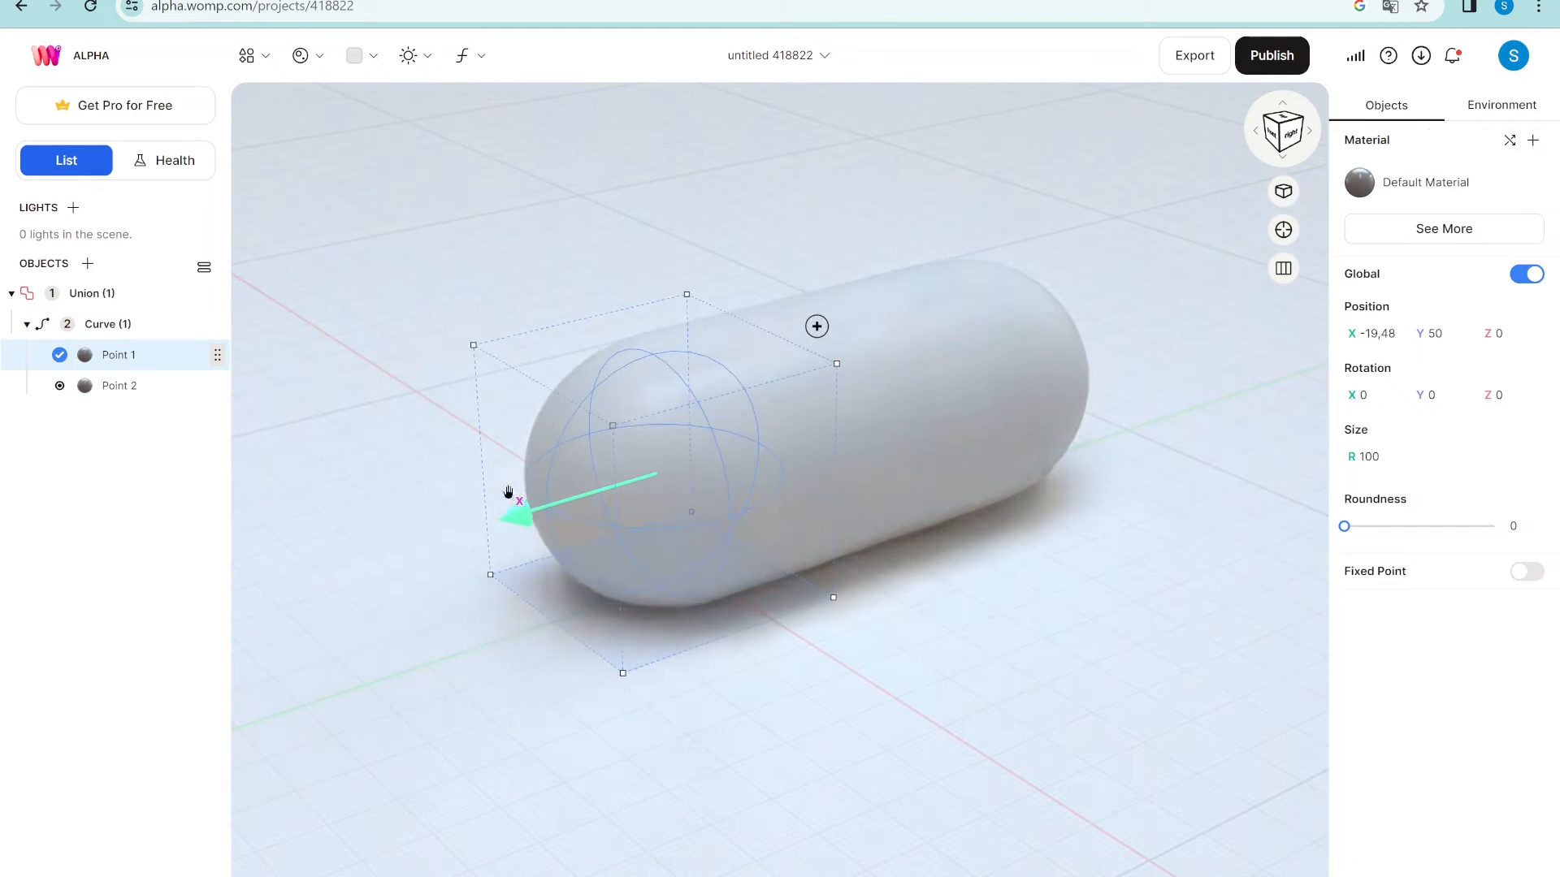
pyautogui.moveTo(752, 334); pyautogui.dragTo(689, 418)
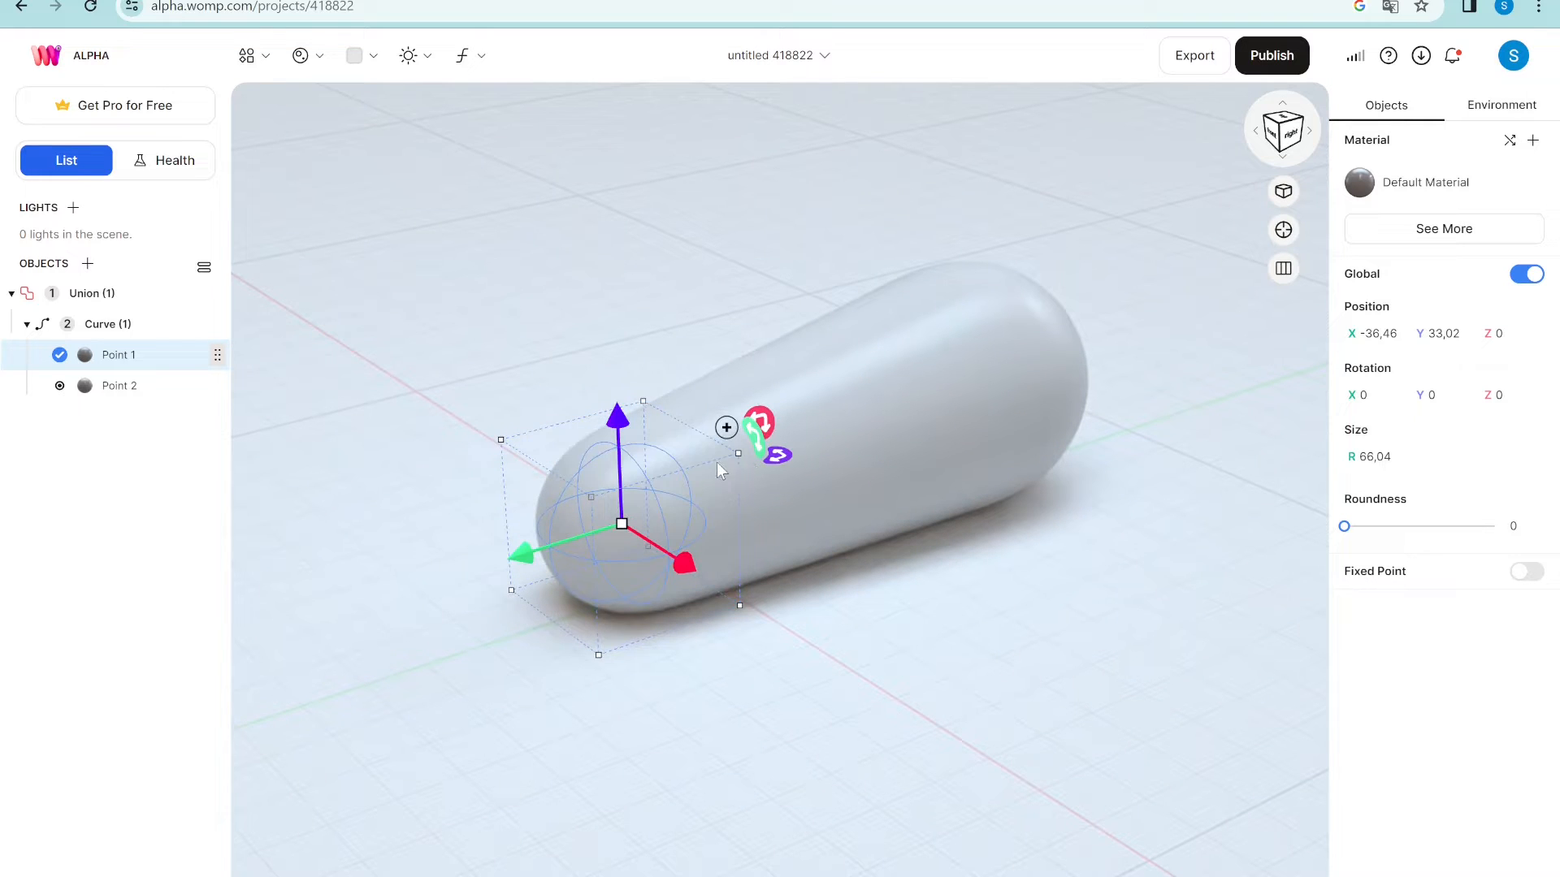
pyautogui.moveTo(757, 423); pyautogui.dragTo(573, 455)
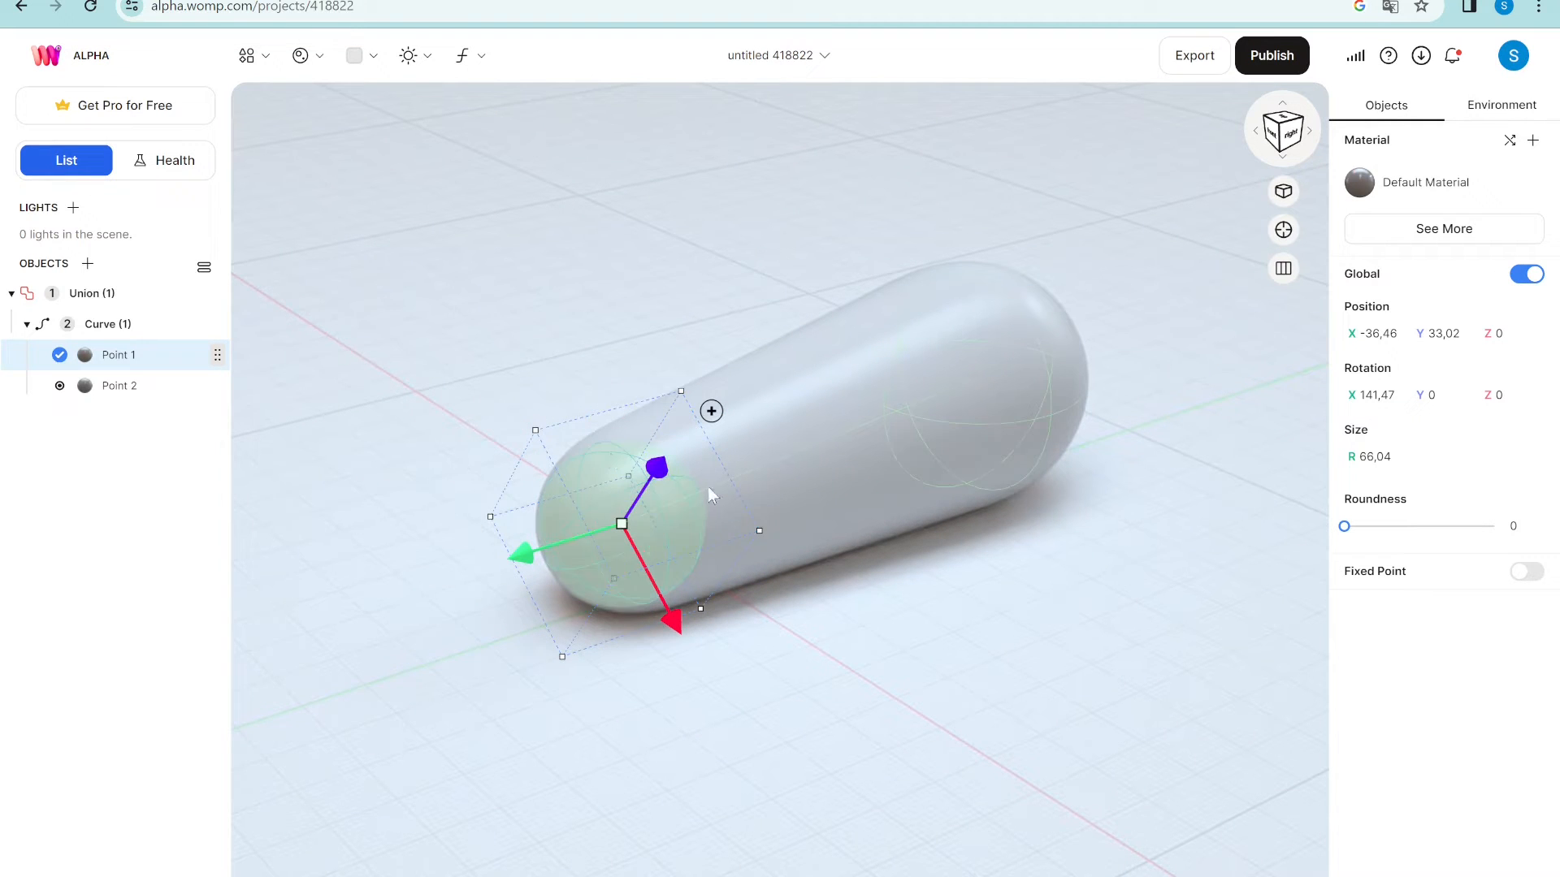
pyautogui.moveTo(625, 489)
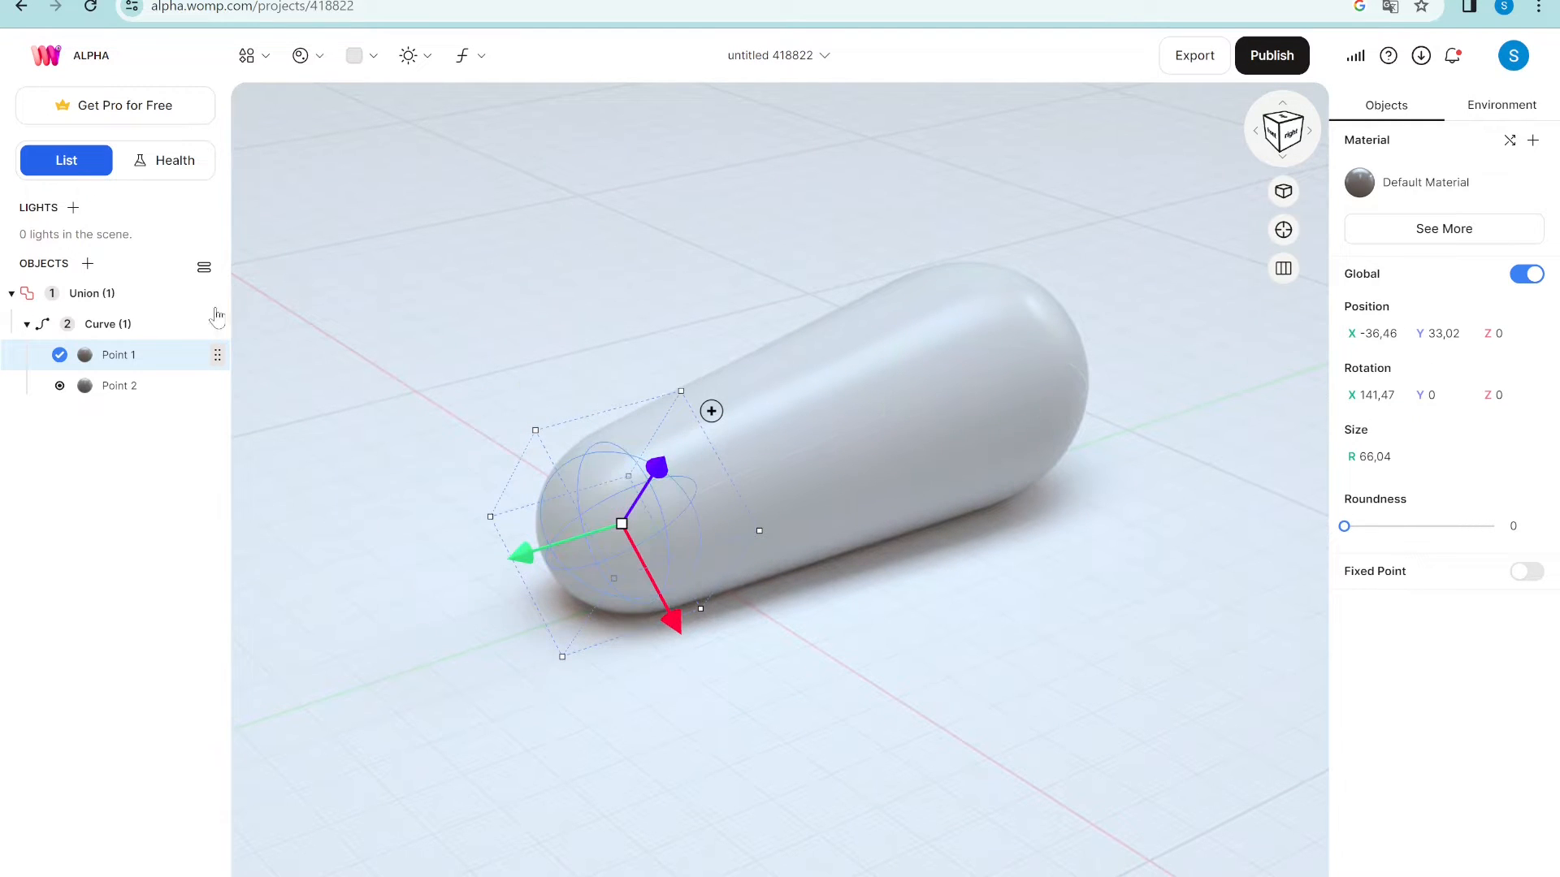
pyautogui.click(147, 325)
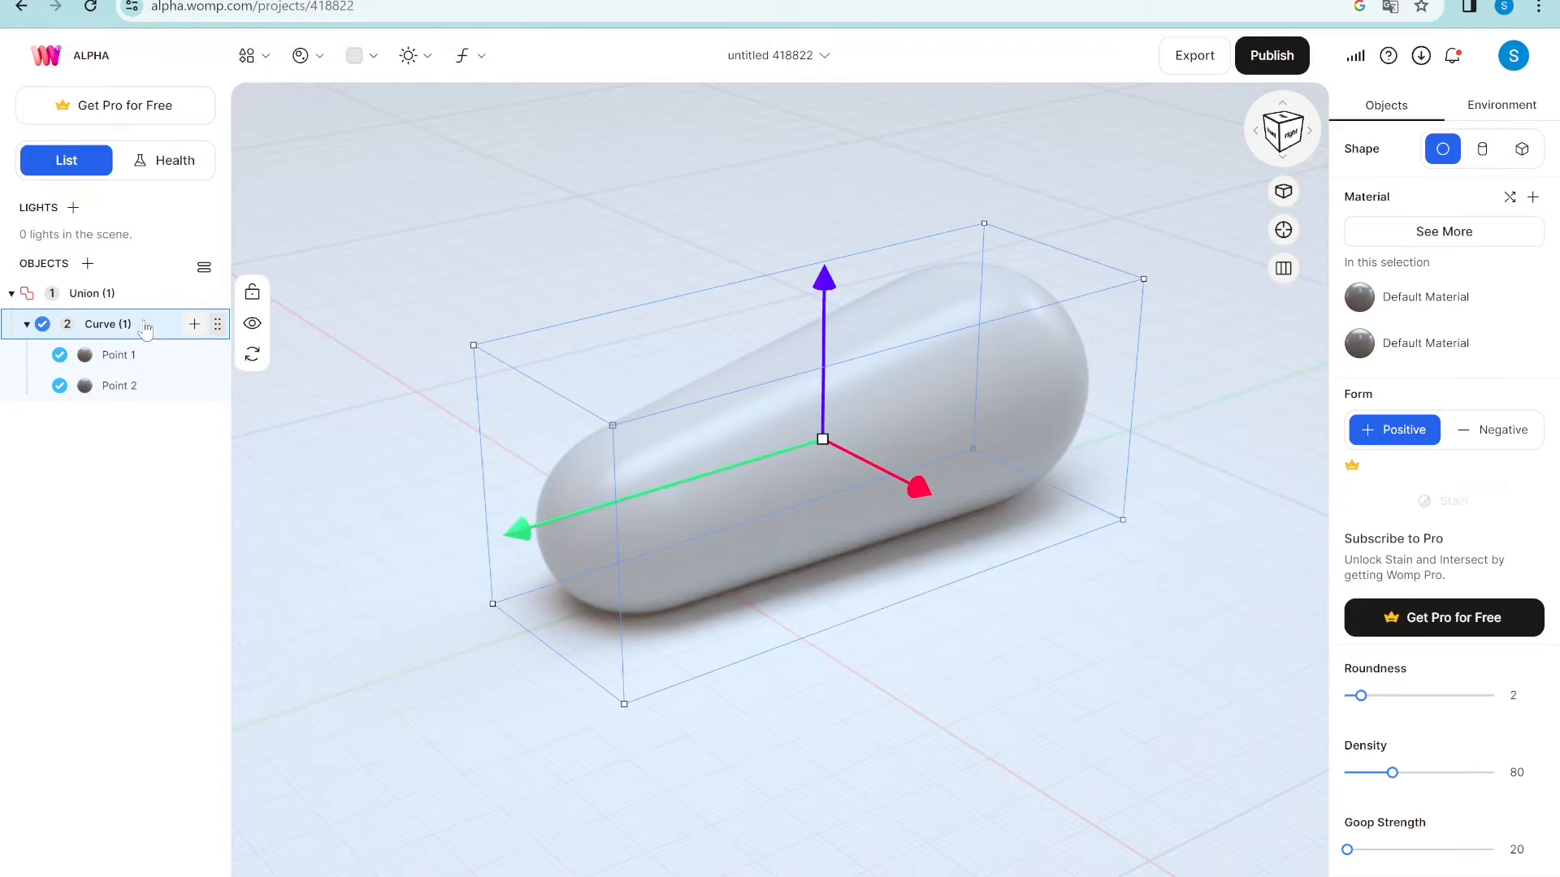
# - Switch the curve's shape between cylinder and box, using Swap primitive, ending on box
pyautogui.click(1483, 152)
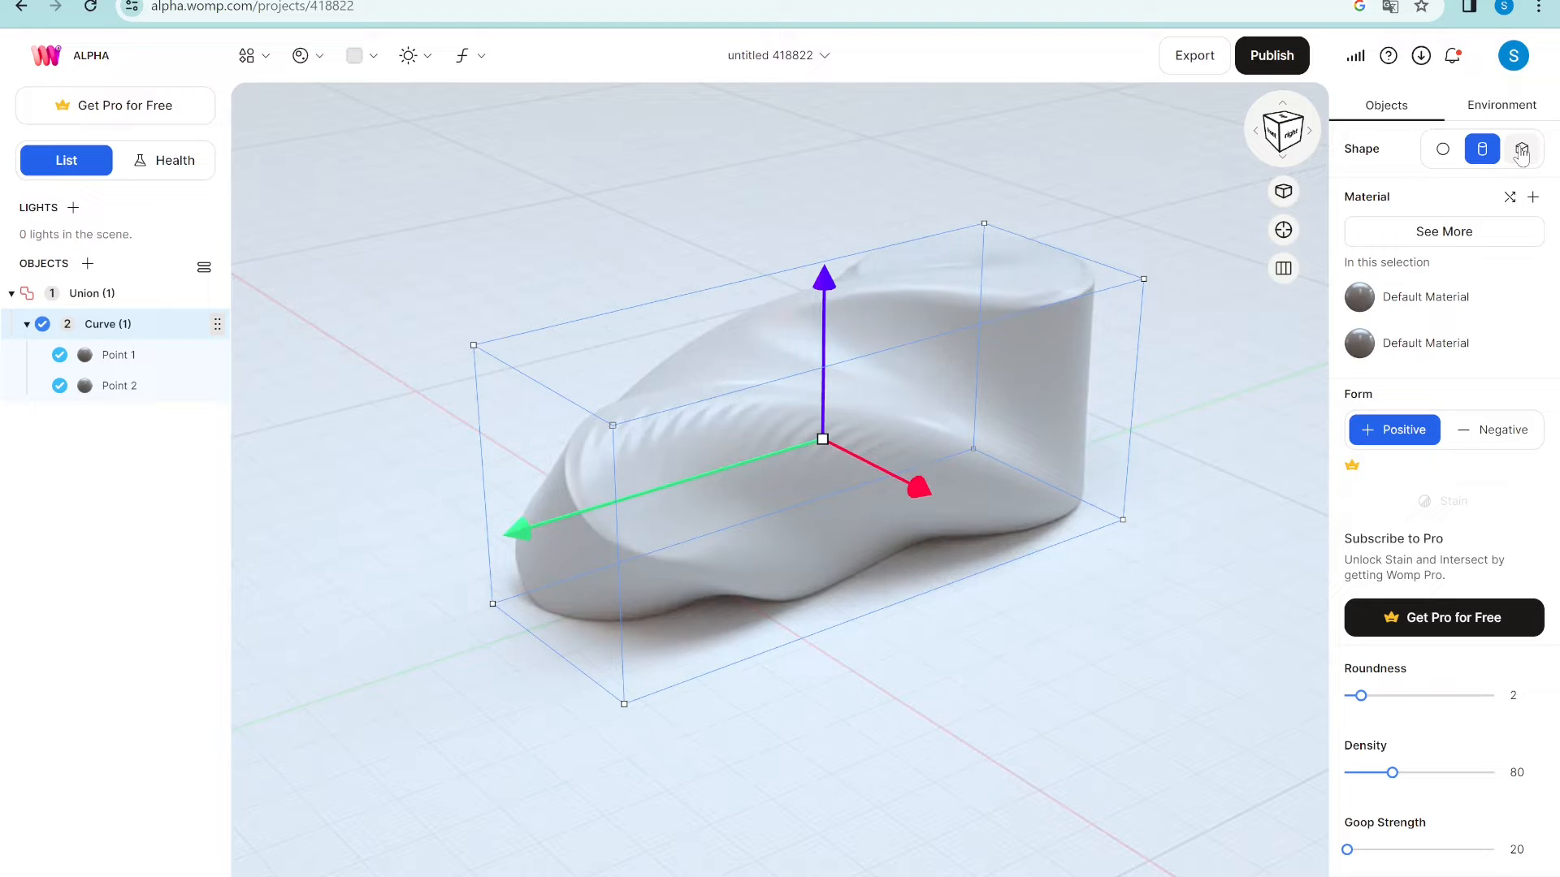
pyautogui.click(1522, 153)
pyautogui.moveTo(231, 329)
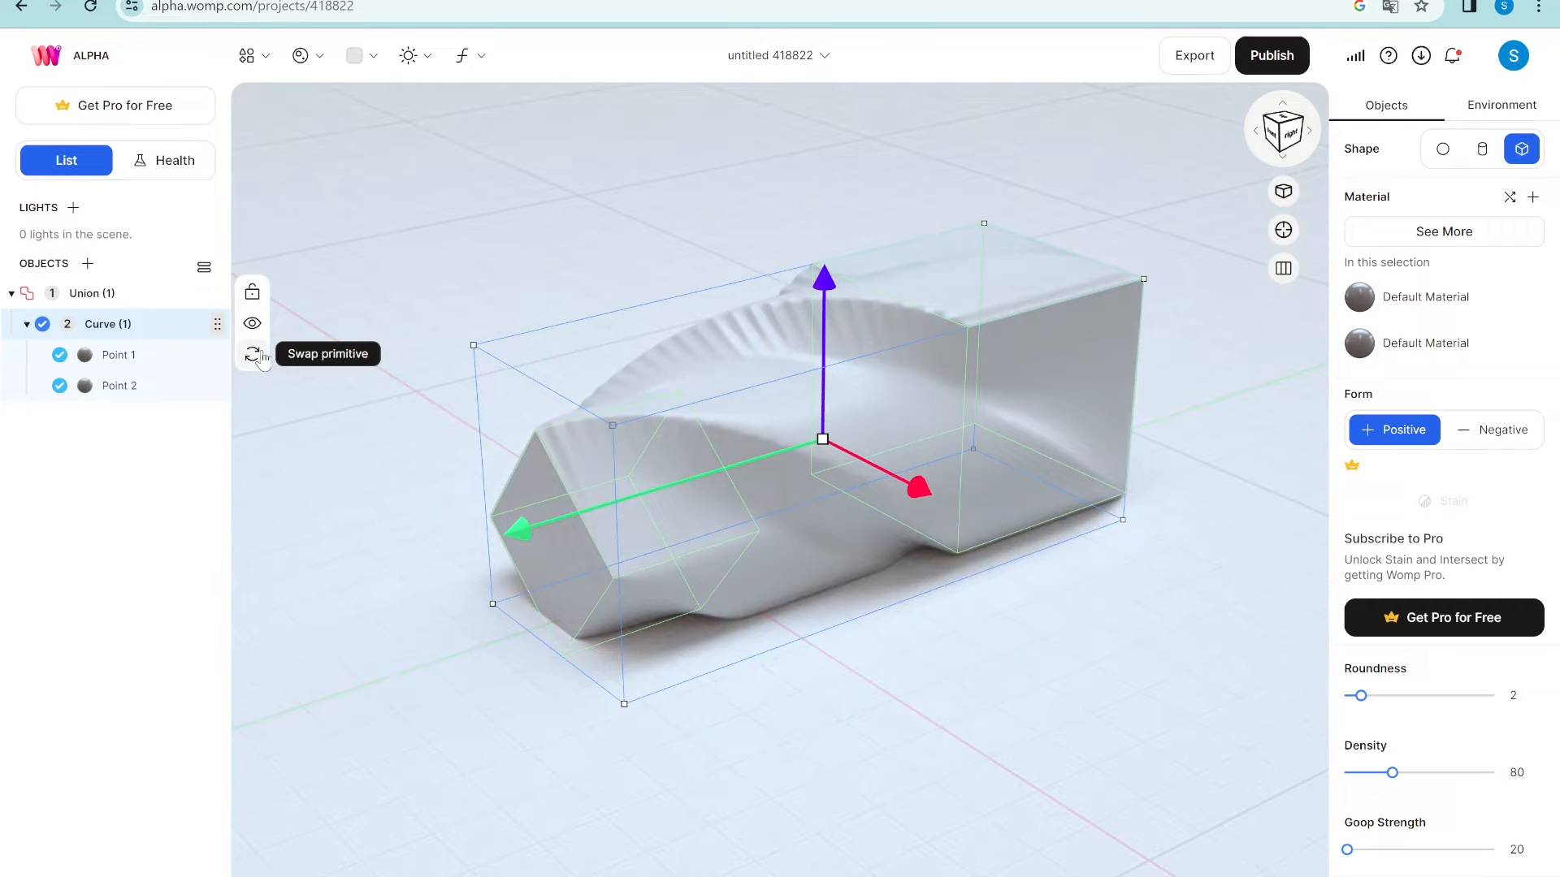
pyautogui.click(253, 355)
pyautogui.click(294, 351)
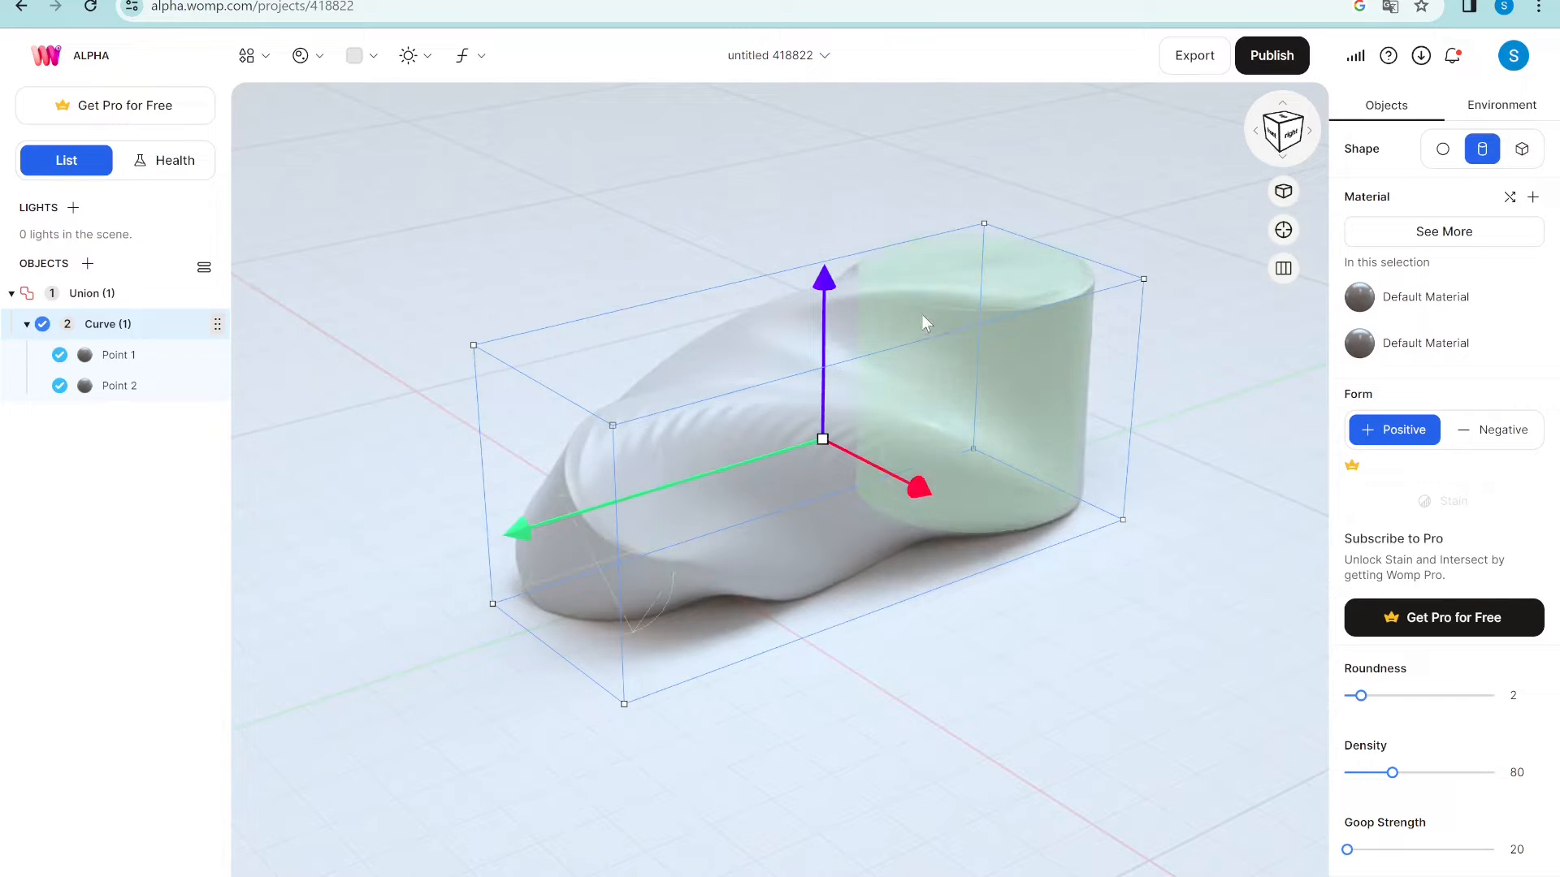
pyautogui.click(1522, 149)
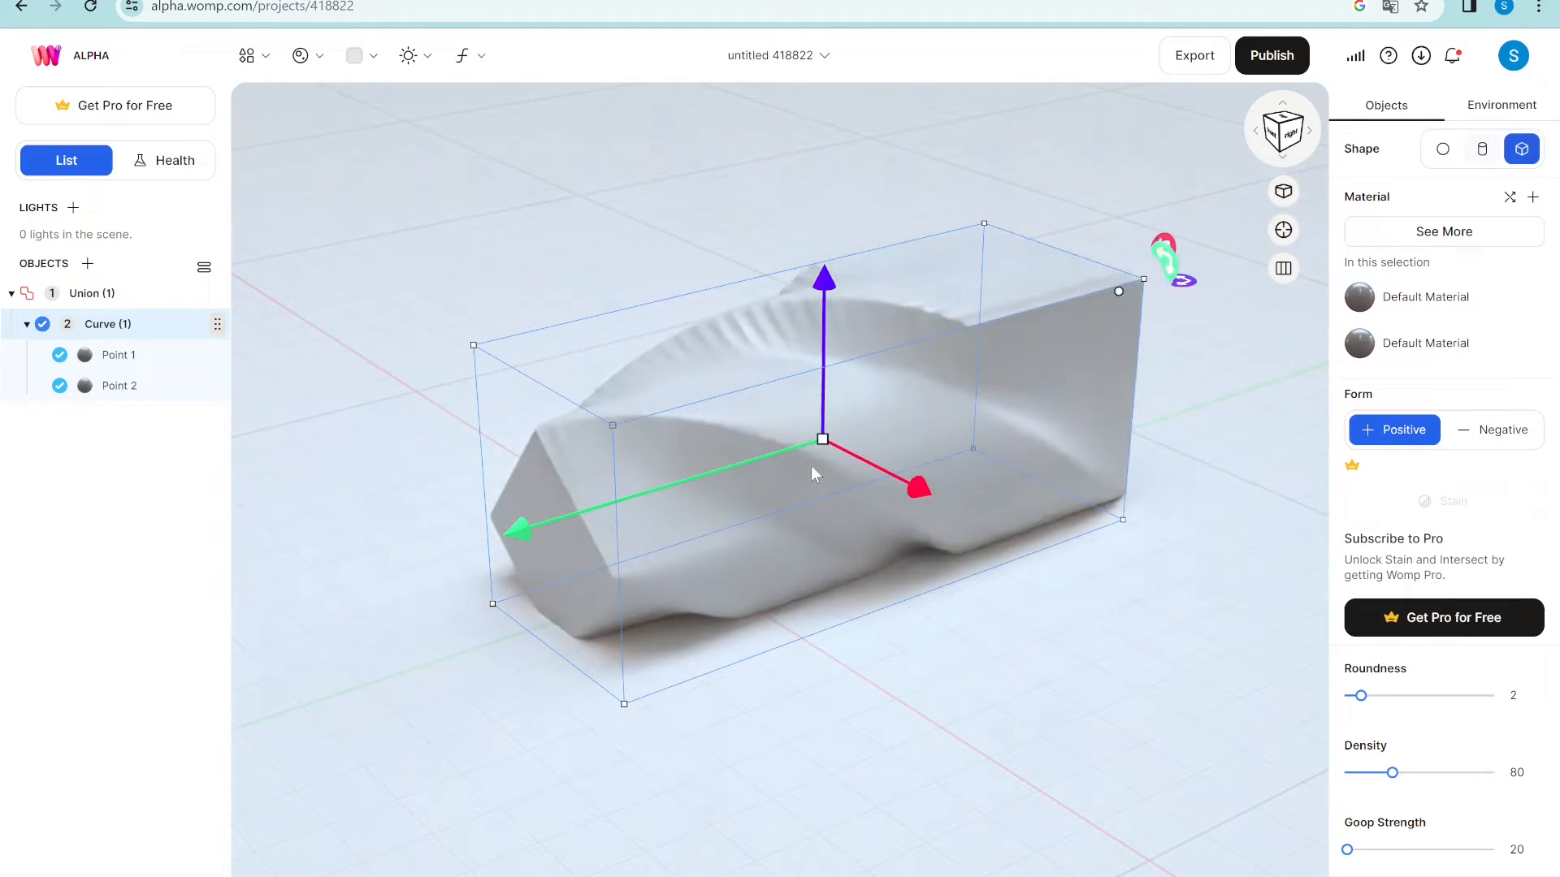
# - Rotate Point 1 to X 172.34°, then delete Union (1) with its curve
pyautogui.click(679, 486)
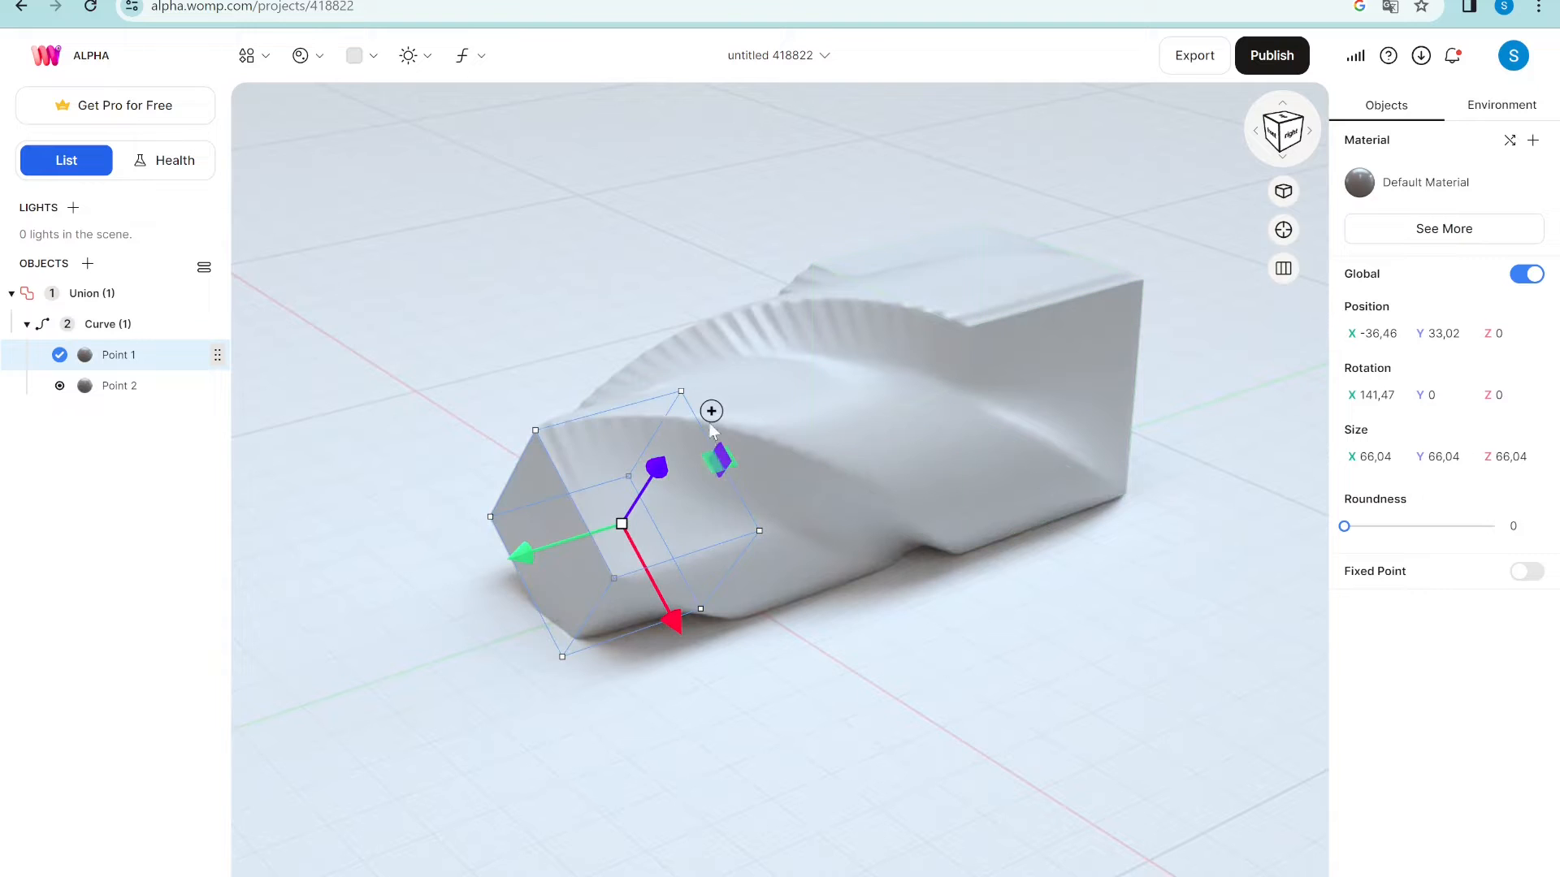
pyautogui.moveTo(681, 358); pyautogui.dragTo(625, 346)
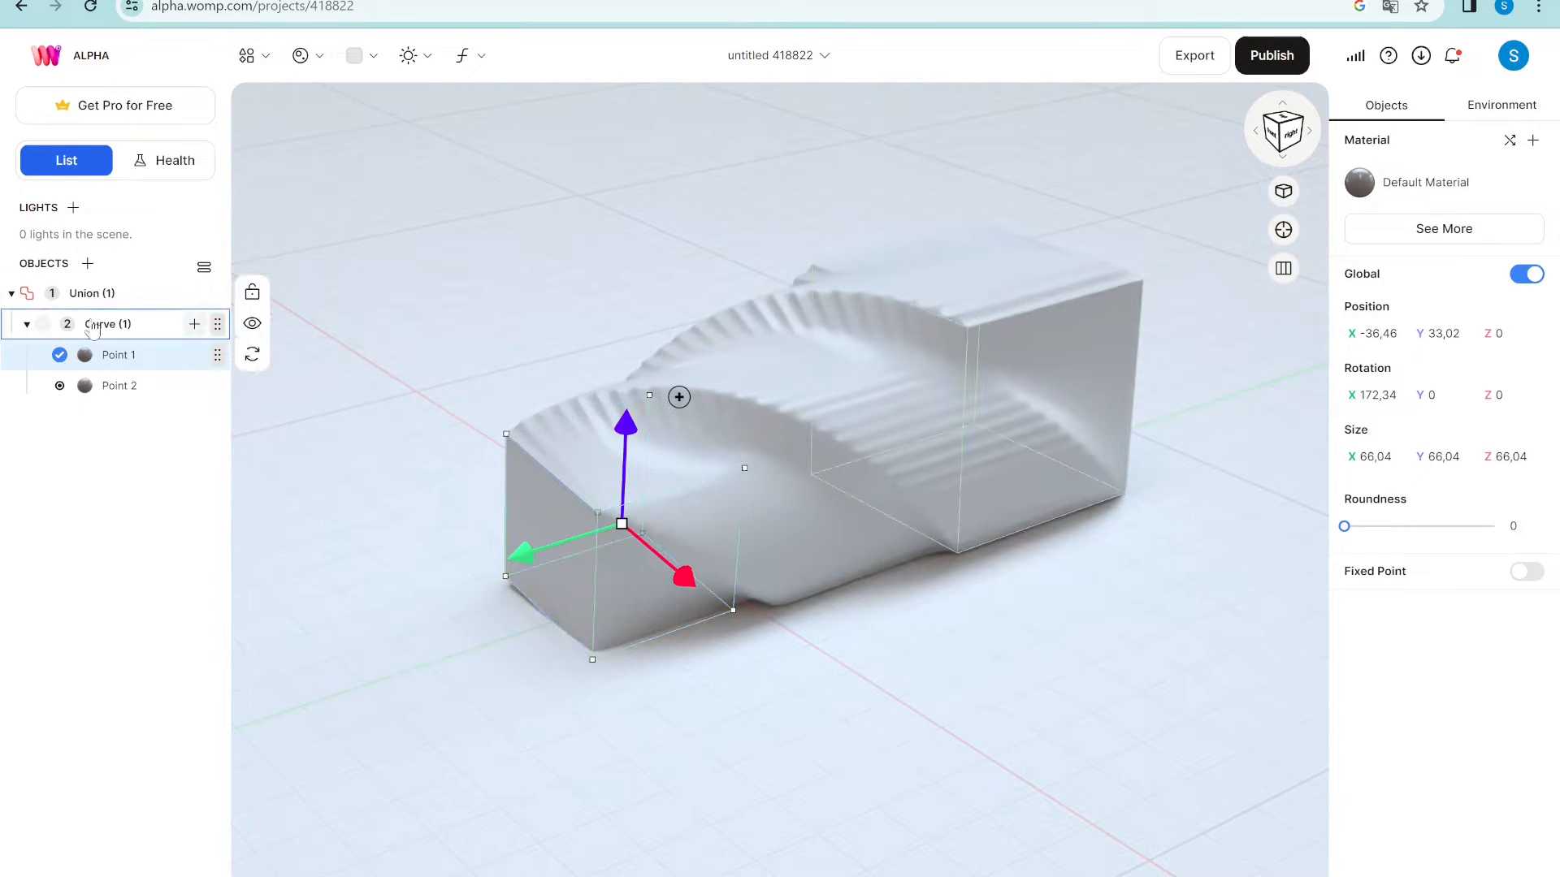
pyautogui.click(98, 297)
pyautogui.press('Delete')
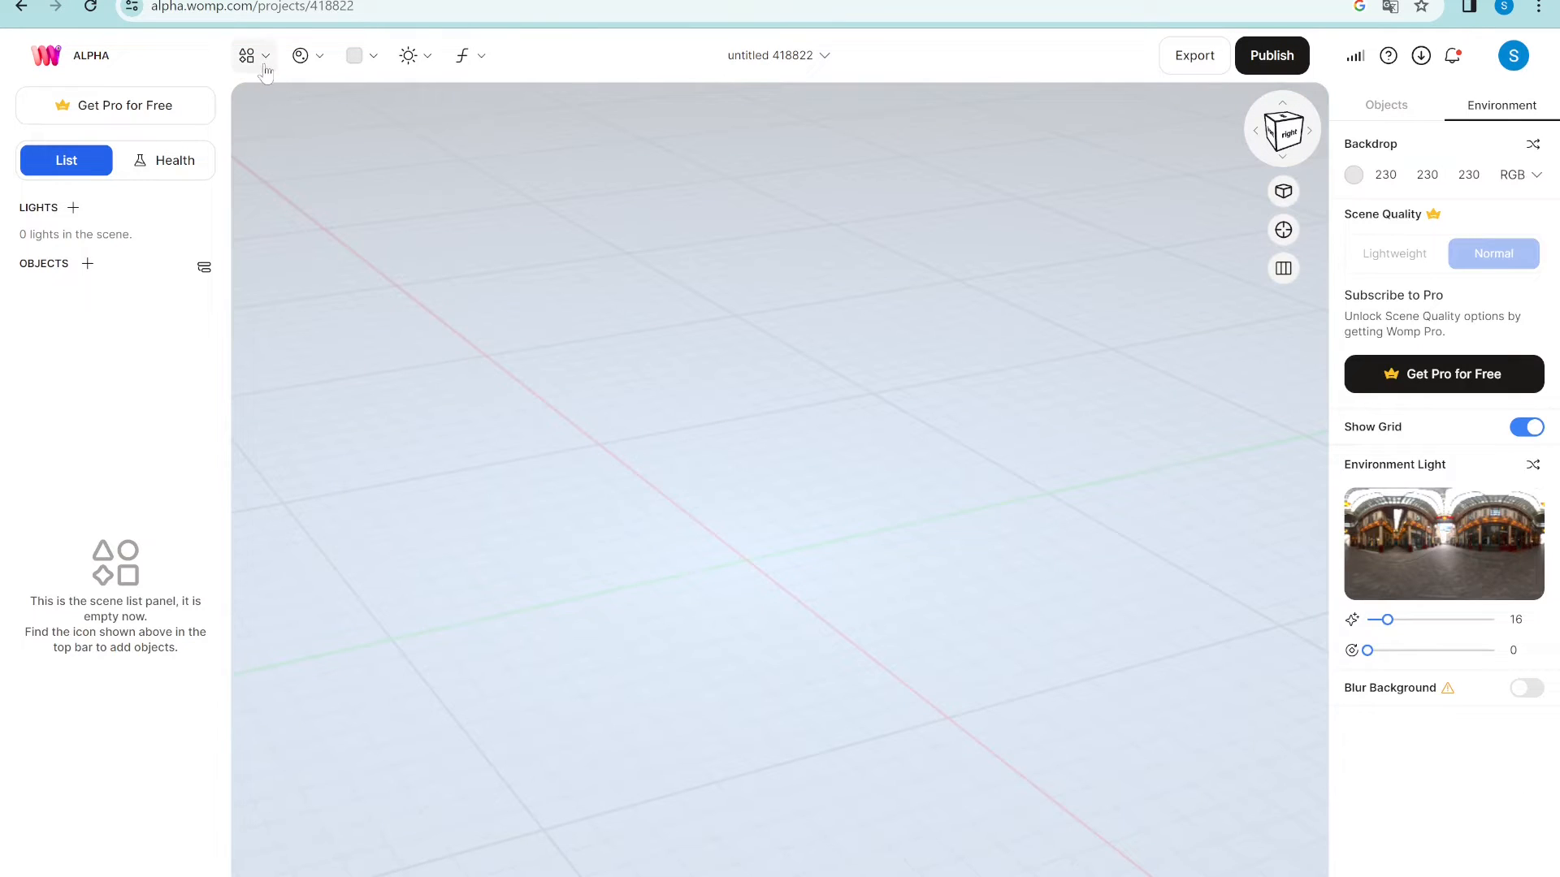
# - Add a new pill curve and raise Point 2 directly above Point 1, at X 0, Y 178.75
pyautogui.click(261, 65)
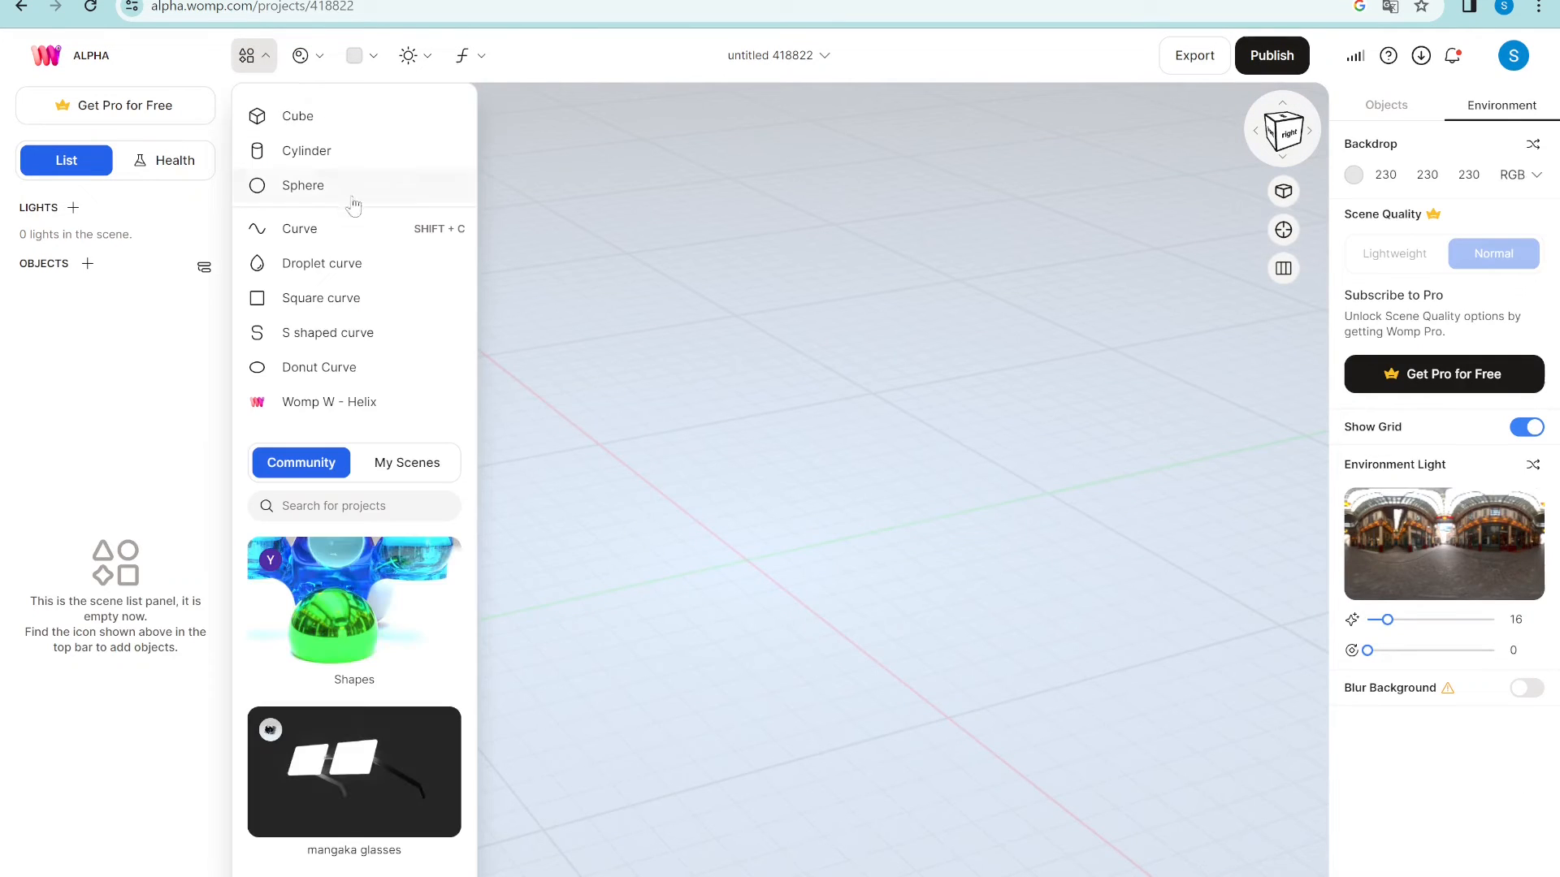
pyautogui.click(354, 228)
pyautogui.press('Escape')
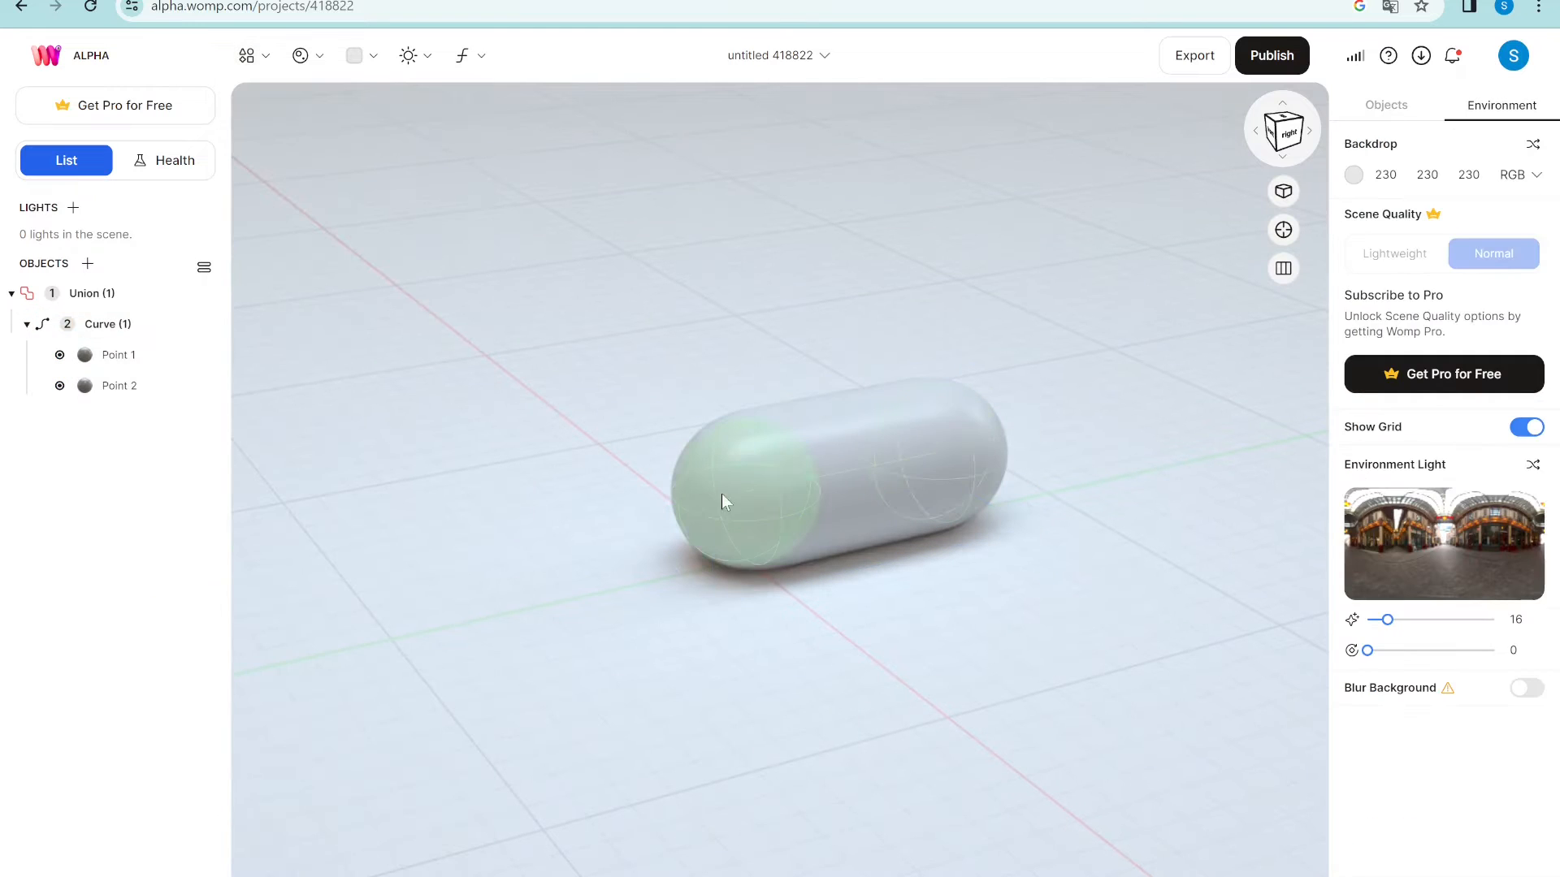
pyautogui.click(936, 470)
pyautogui.moveTo(933, 345); pyautogui.dragTo(938, 168)
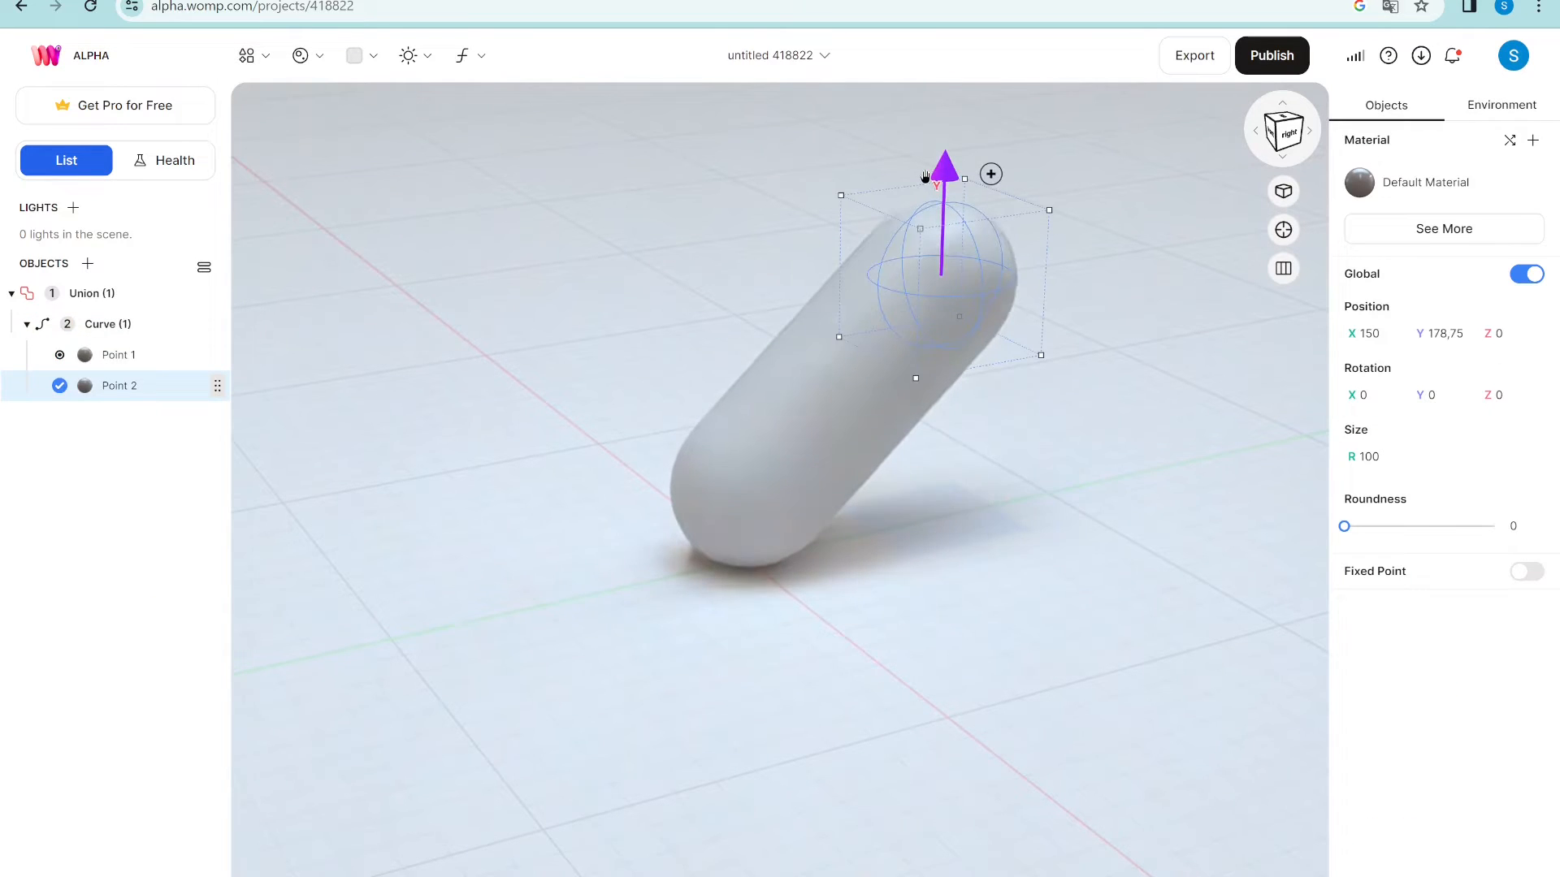
pyautogui.click(729, 512)
pyautogui.click(915, 285)
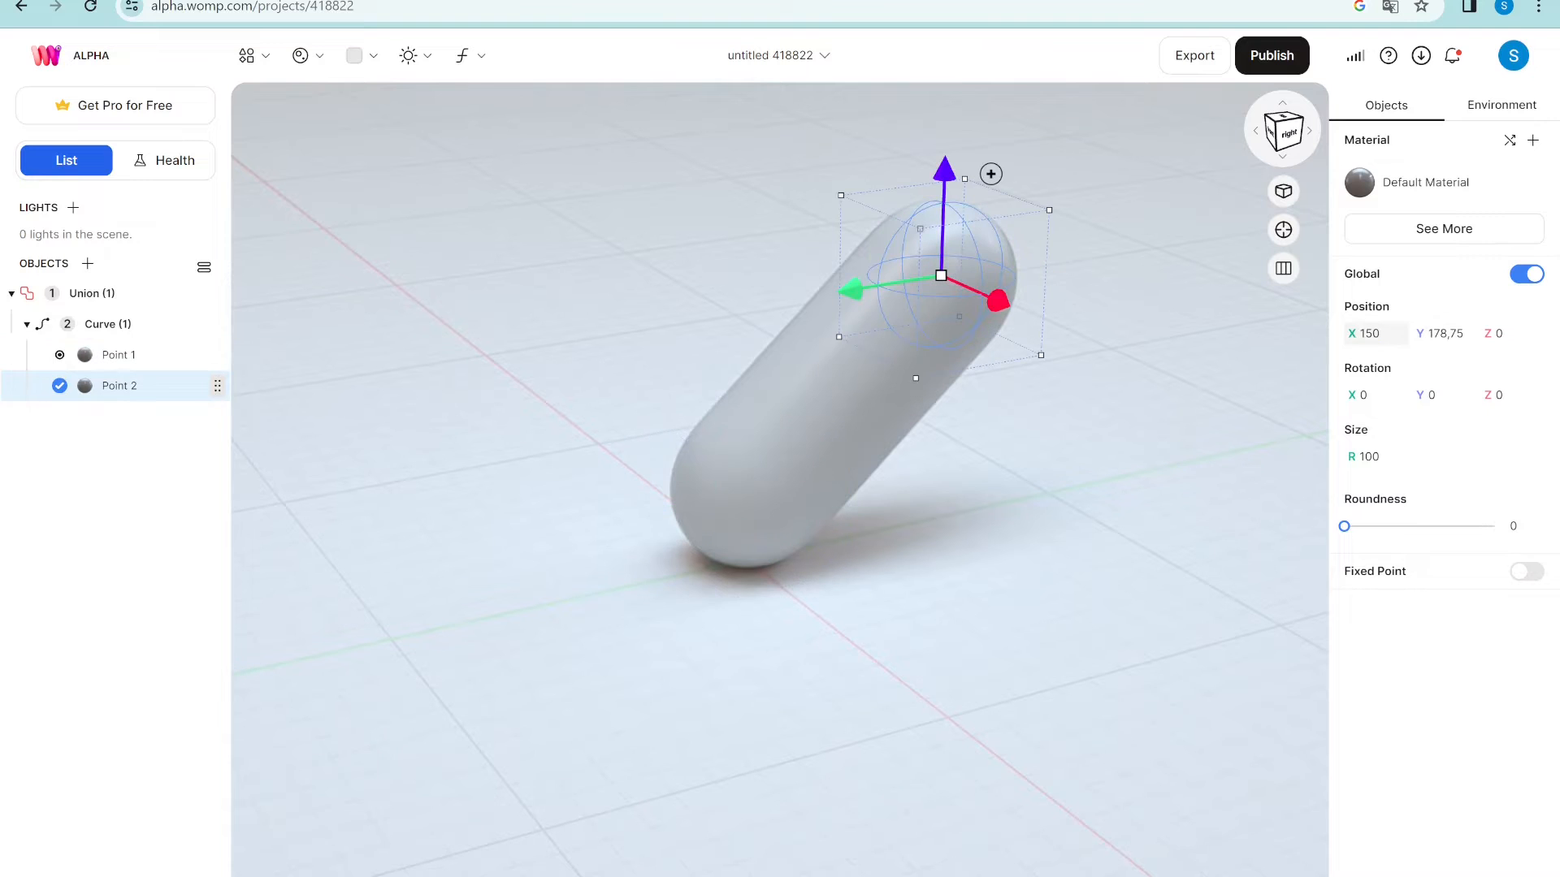
pyautogui.press('Return')
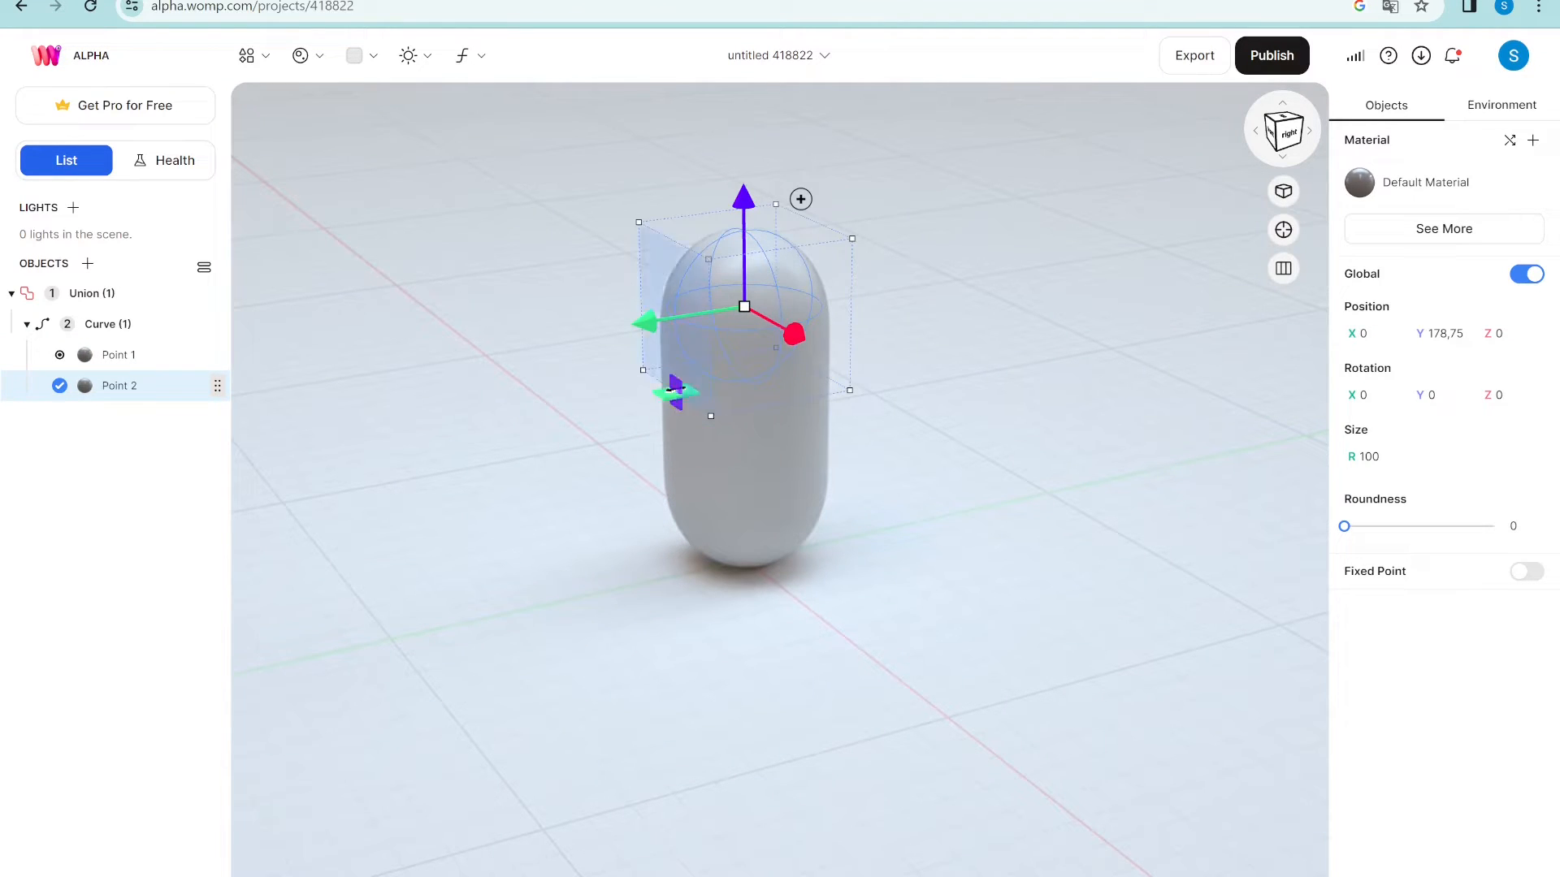
pyautogui.click(604, 504)
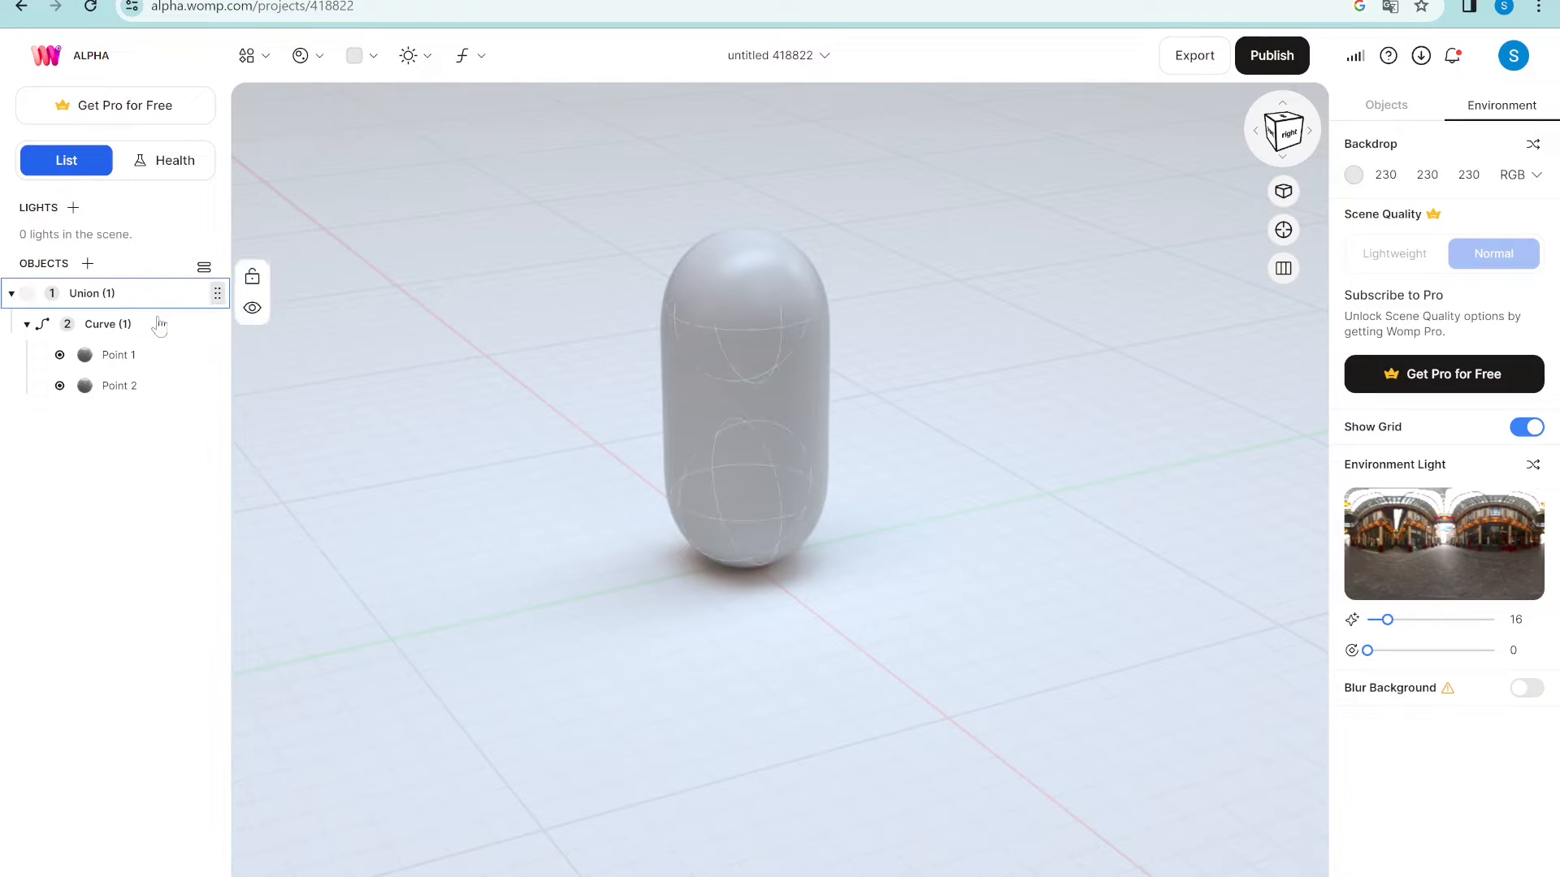
# - Make the pill a cylinder, setting Point 2 Size R to 1 and Point 1 Size H to 1
pyautogui.click(135, 324)
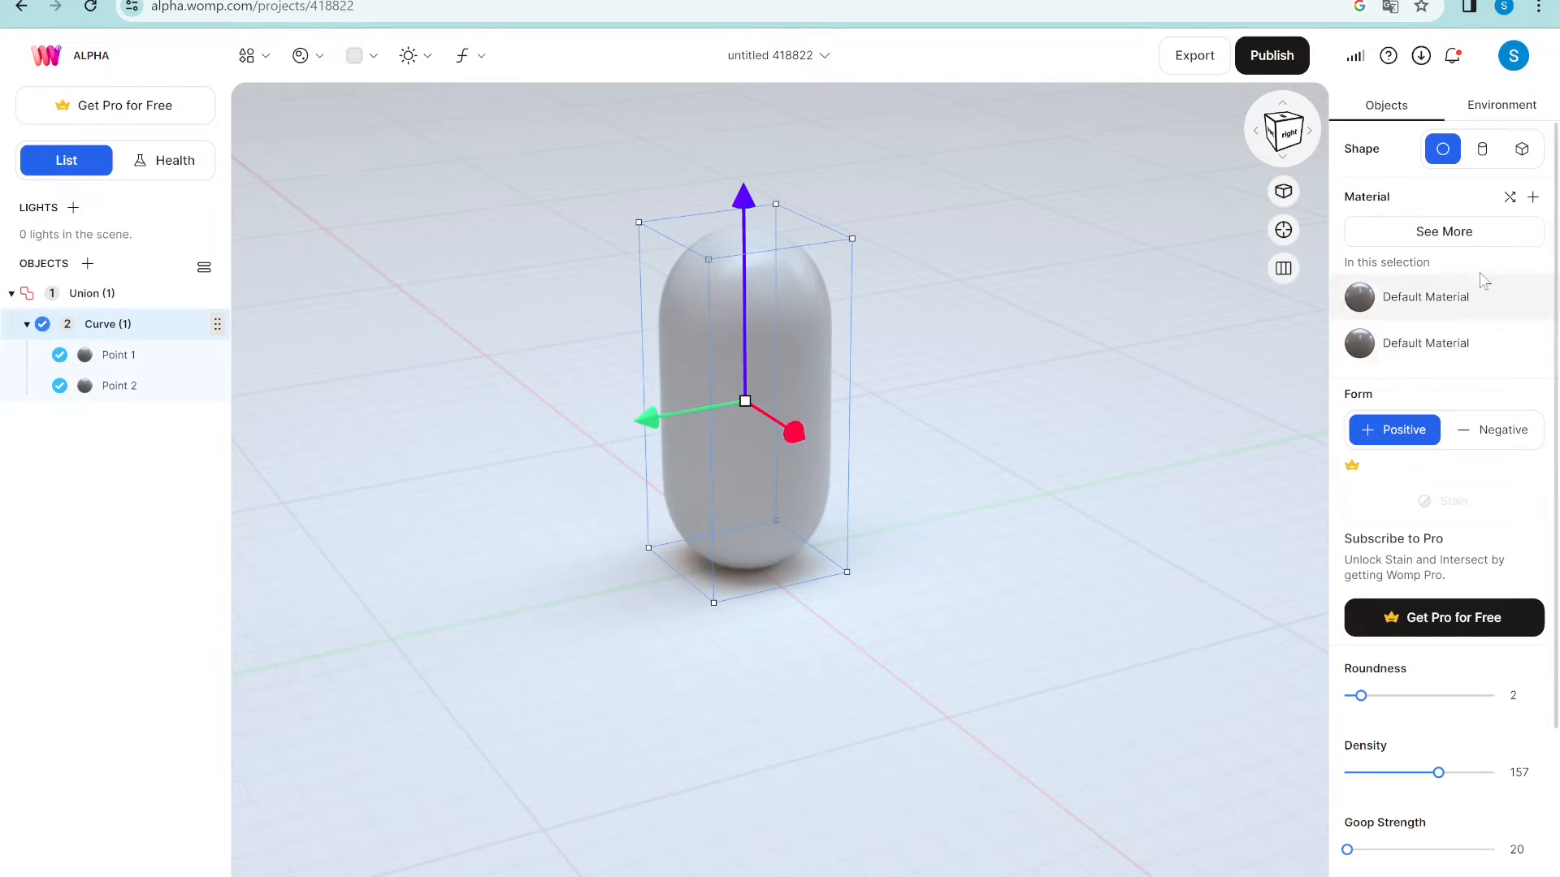
pyautogui.click(1478, 150)
pyautogui.click(767, 286)
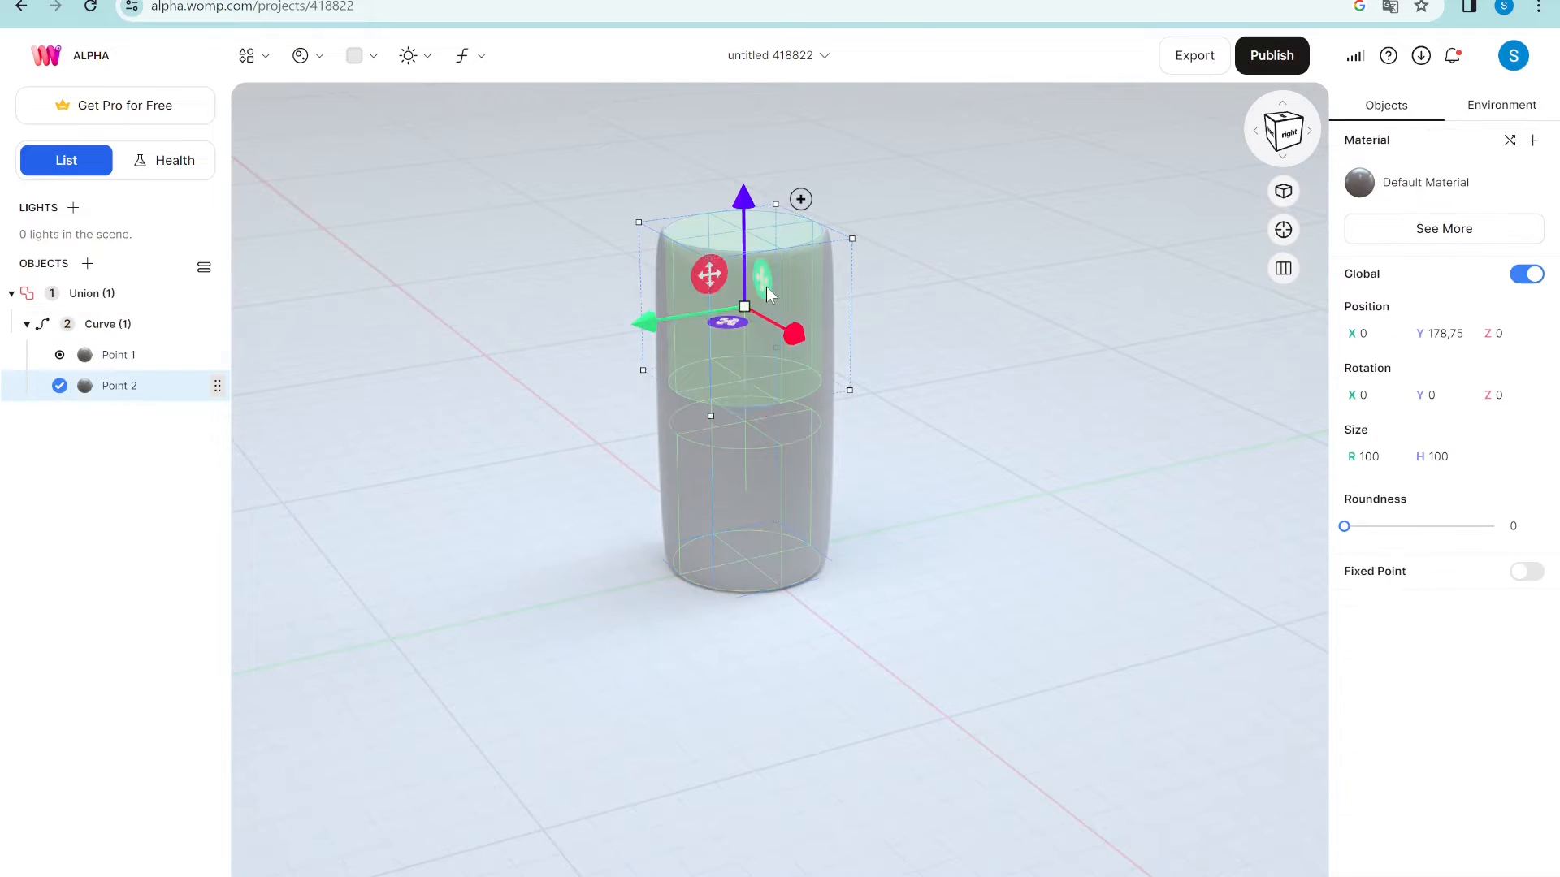
pyautogui.write('1')
pyautogui.click(735, 532)
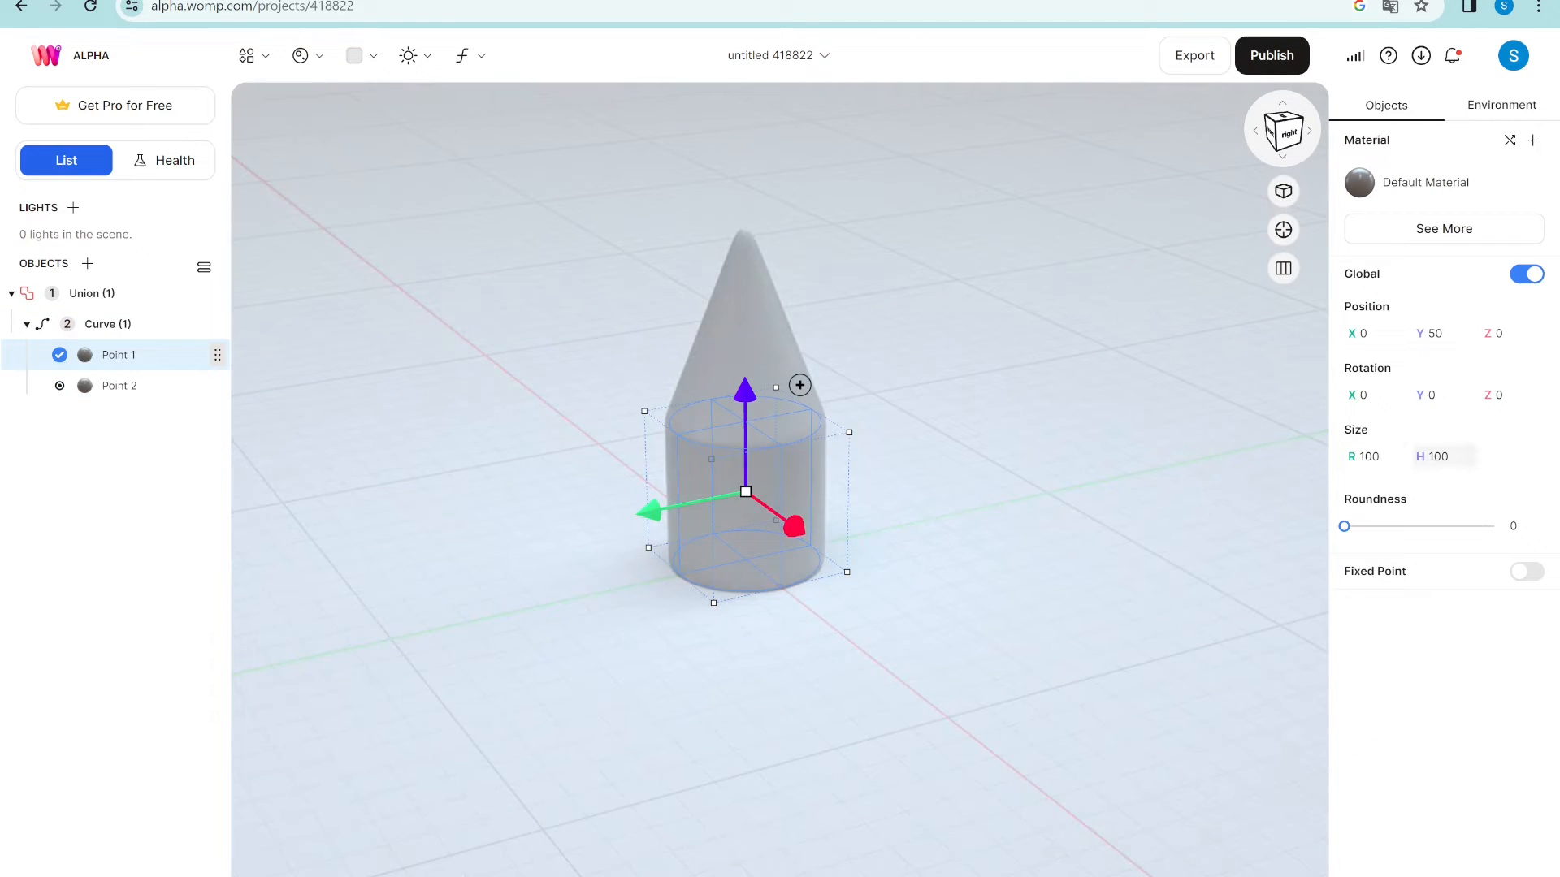
pyautogui.write('1')
pyautogui.press('Return')
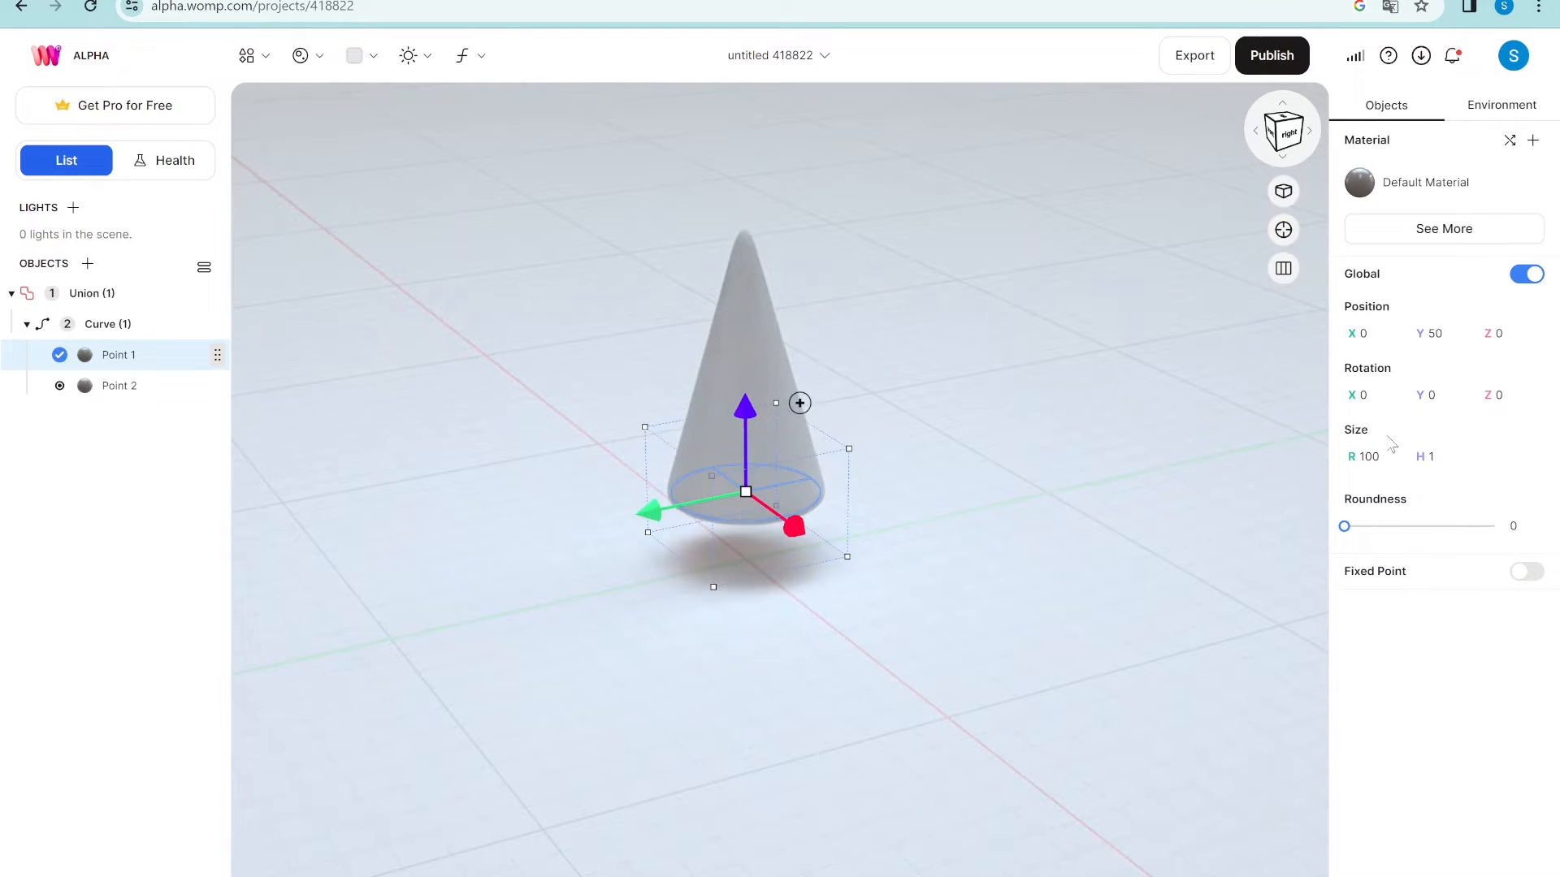
# - Raise the cone's tip higher, then delete the whole curve
pyautogui.click(650, 379)
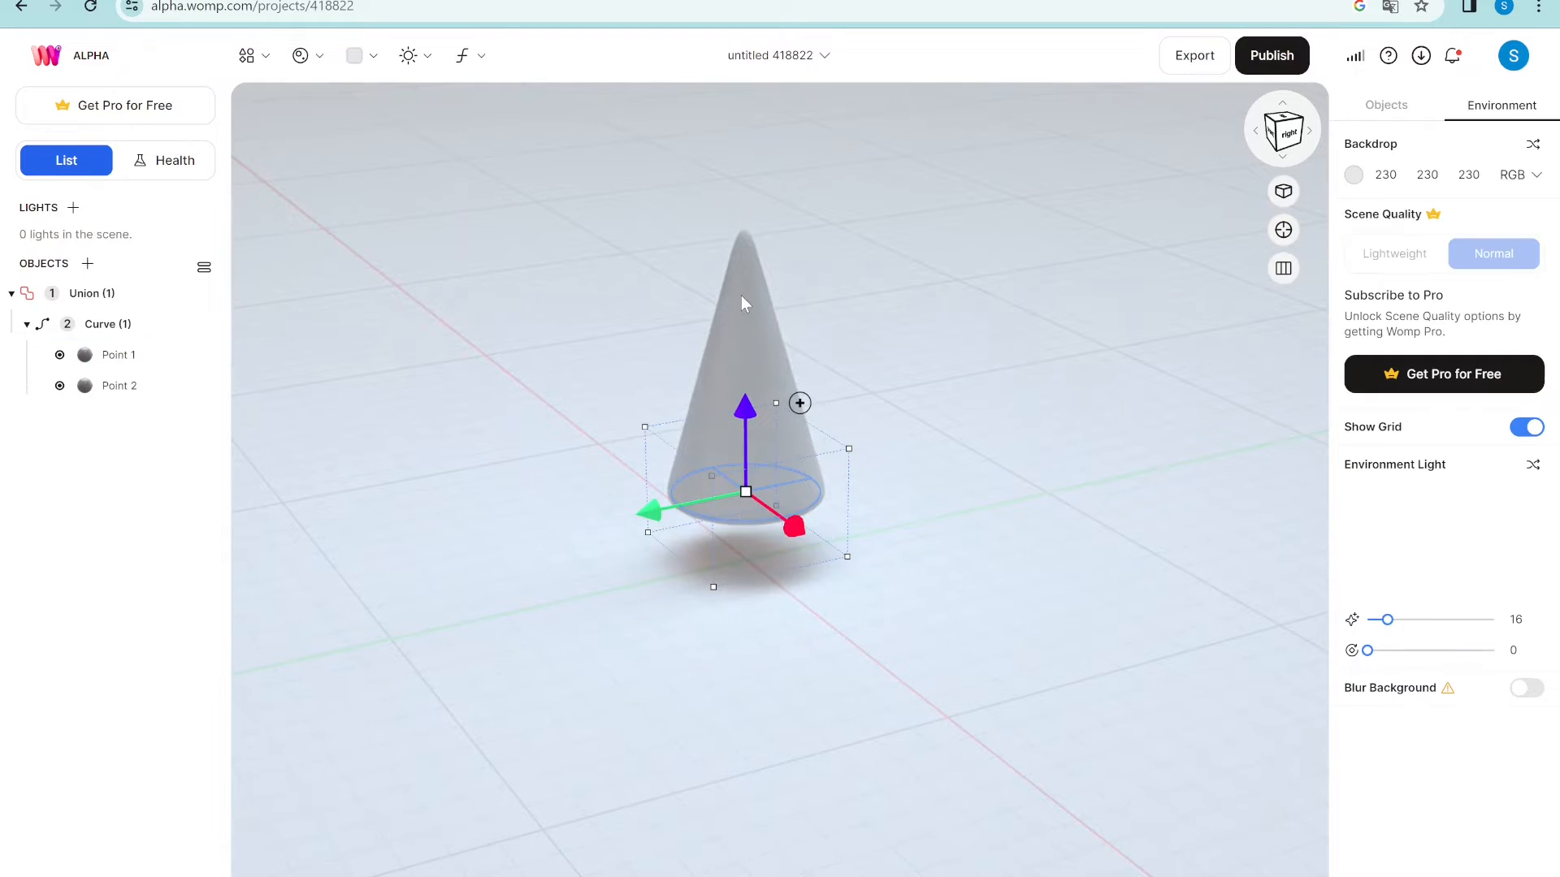
pyautogui.click(744, 232)
pyautogui.moveTo(739, 191); pyautogui.dragTo(758, 266)
pyautogui.click(167, 325)
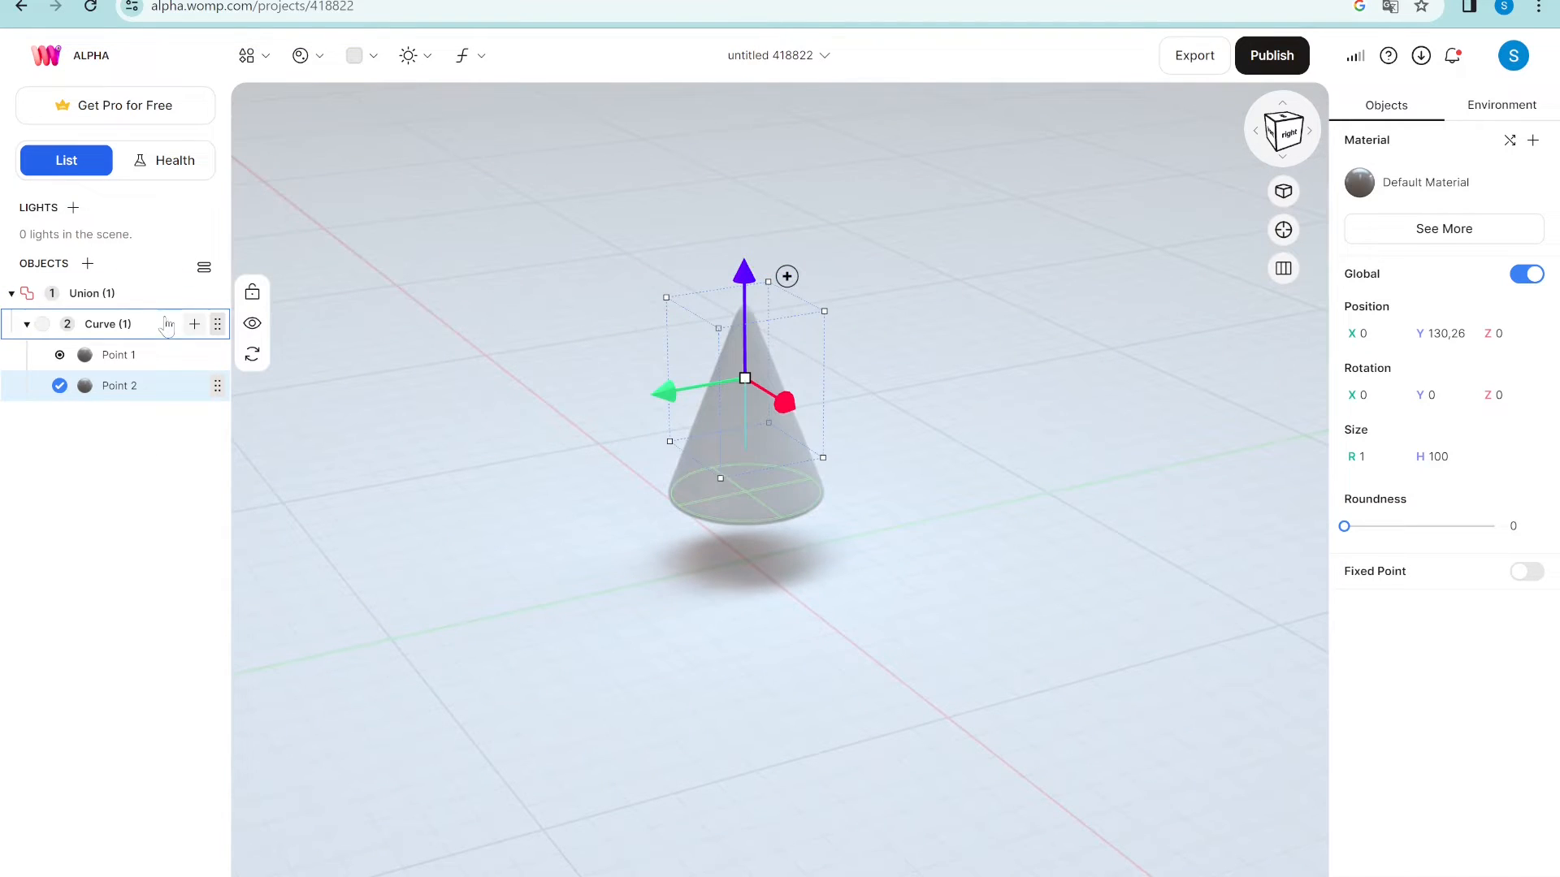
pyautogui.press('Delete')
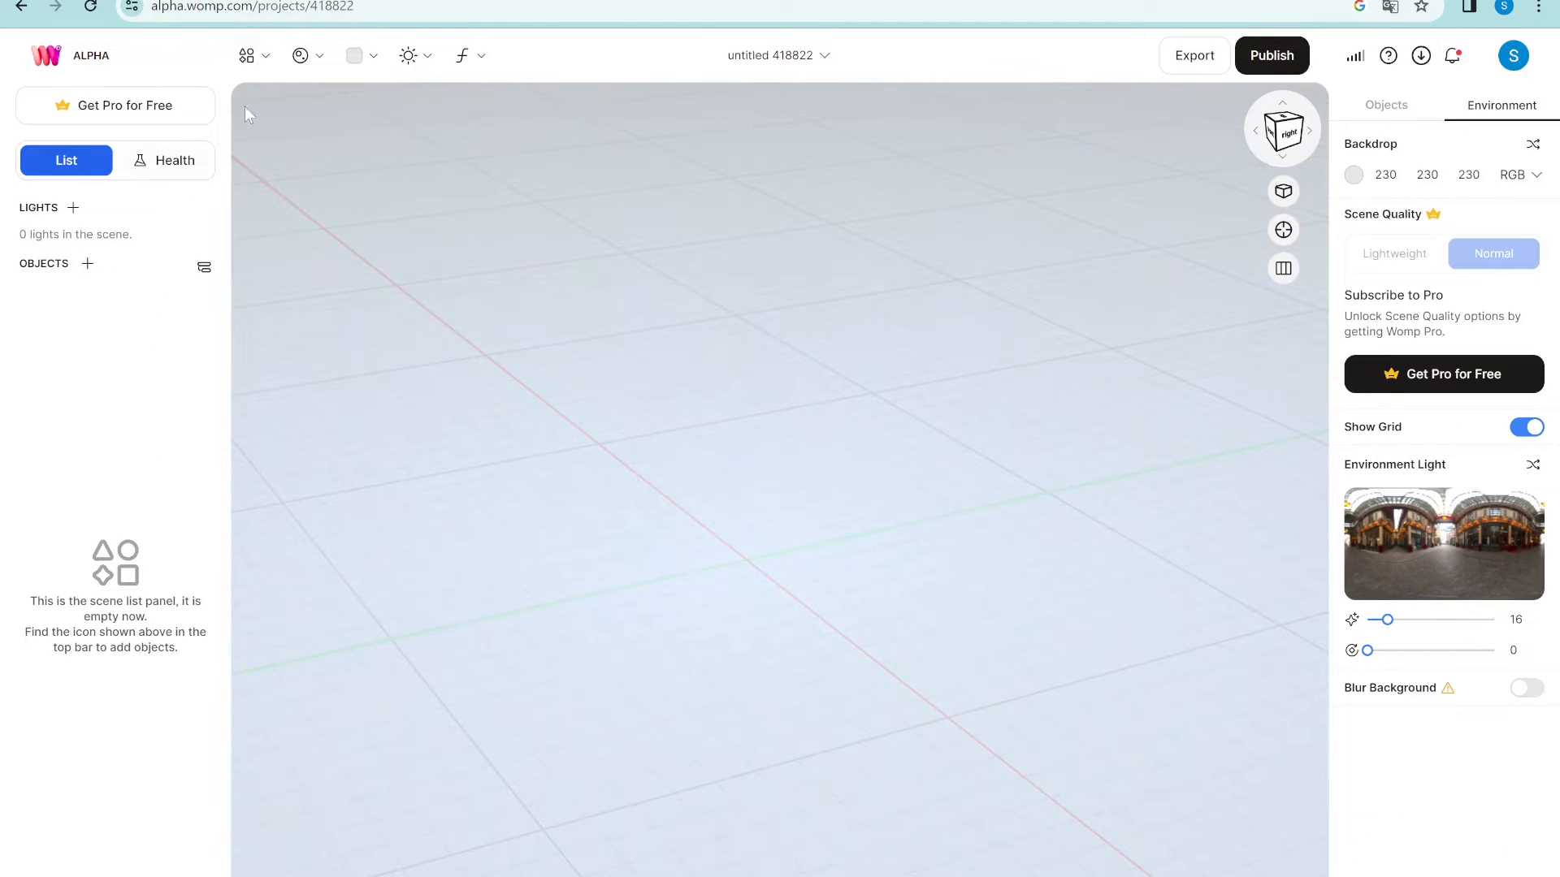
# - Add a new curve, give it a third point at the end, and stretch it leftward
pyautogui.click(248, 55)
pyautogui.click(318, 230)
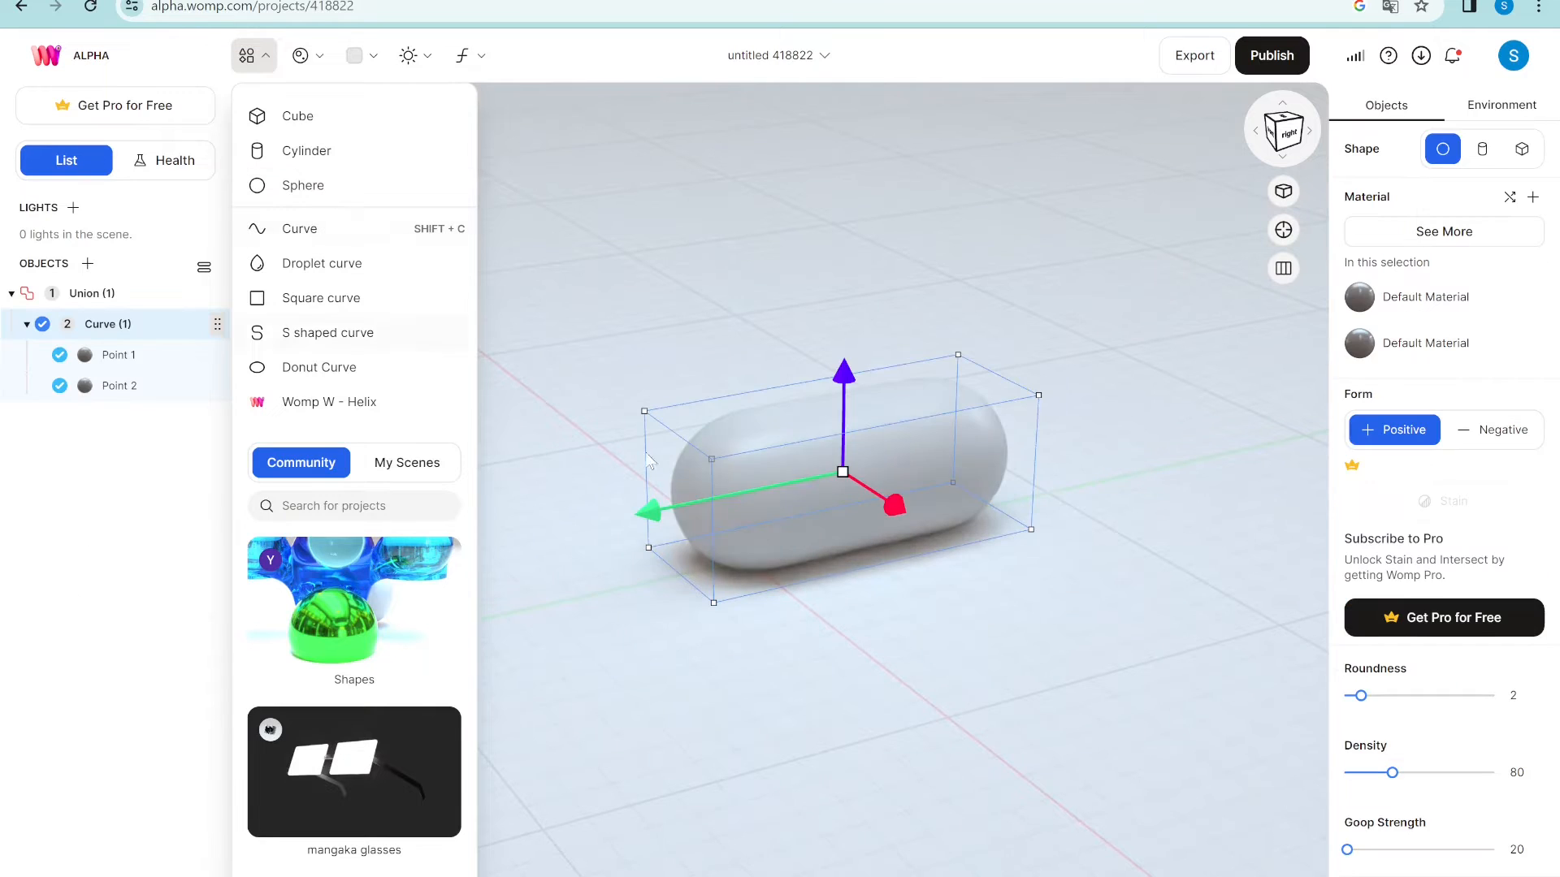
pyautogui.click(730, 489)
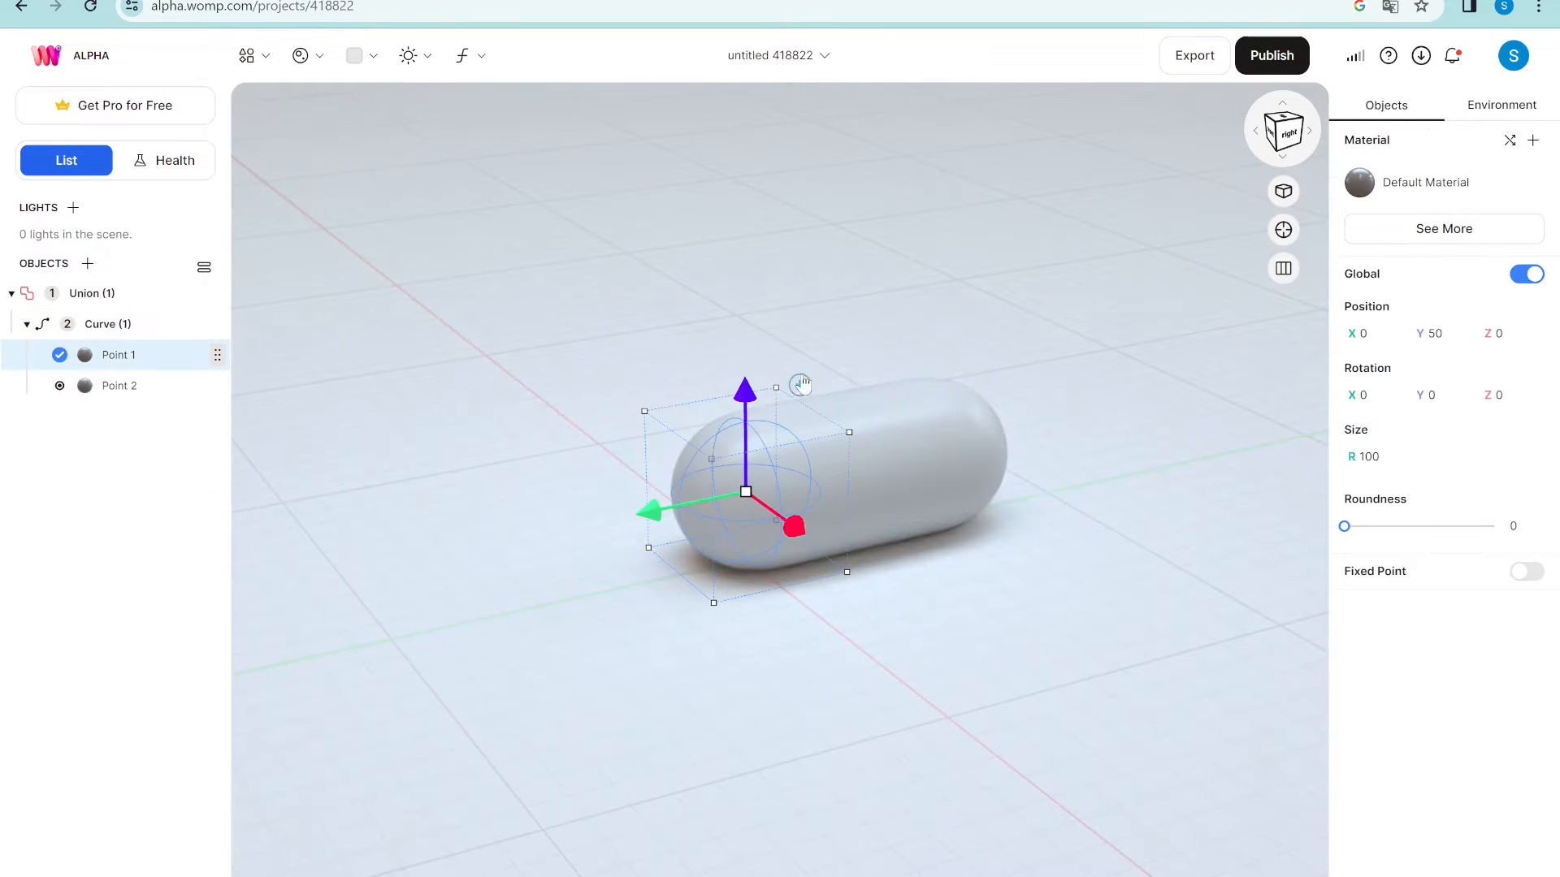
pyautogui.click(799, 384)
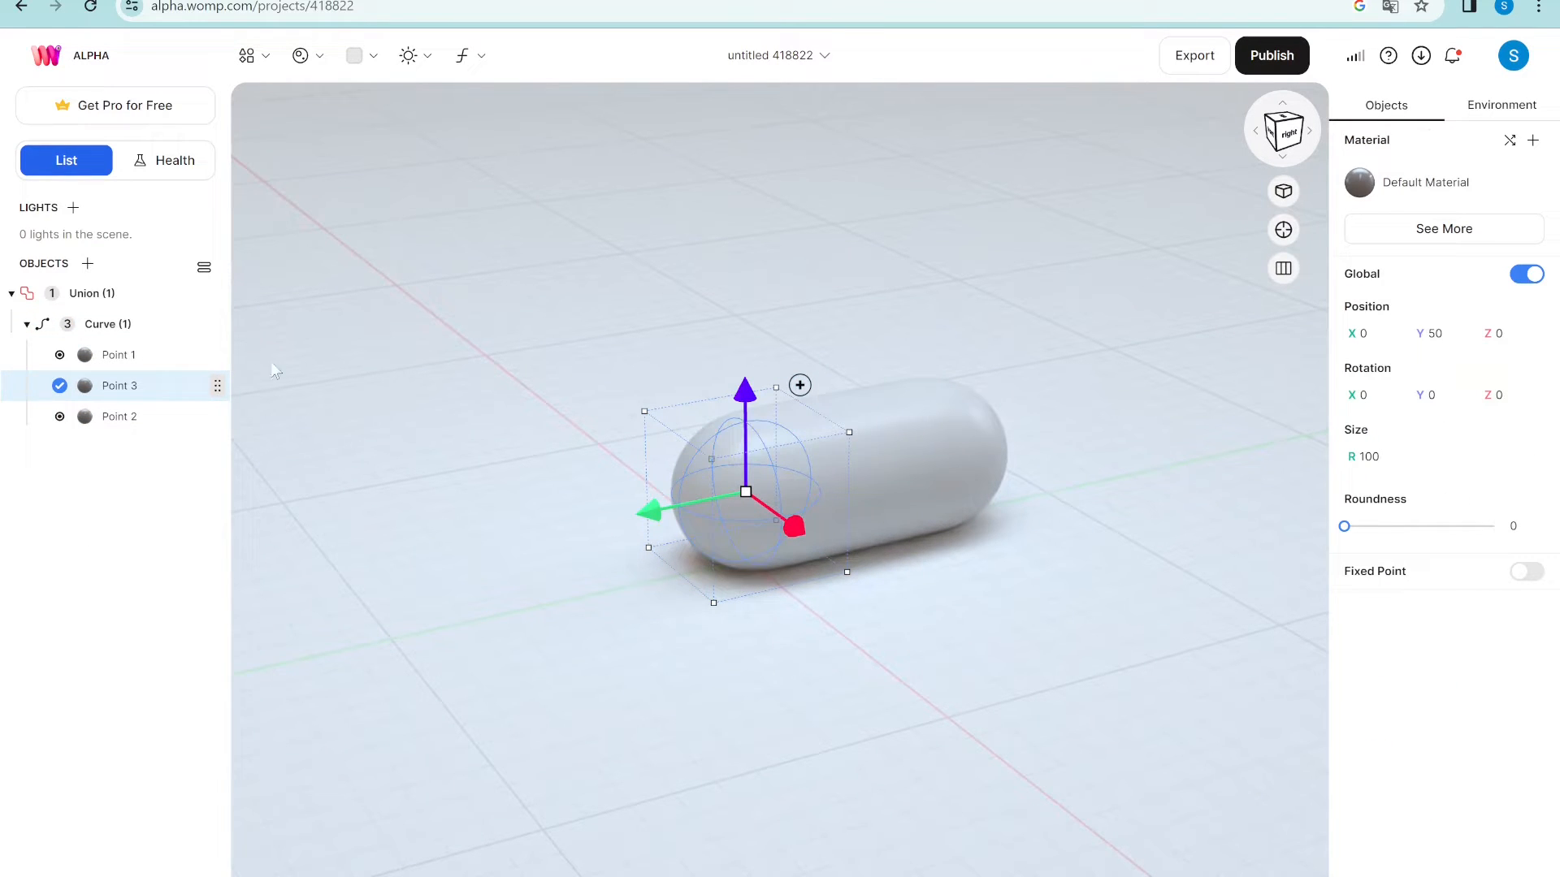
pyautogui.moveTo(138, 389); pyautogui.dragTo(141, 439)
pyautogui.moveTo(660, 514); pyautogui.dragTo(268, 538)
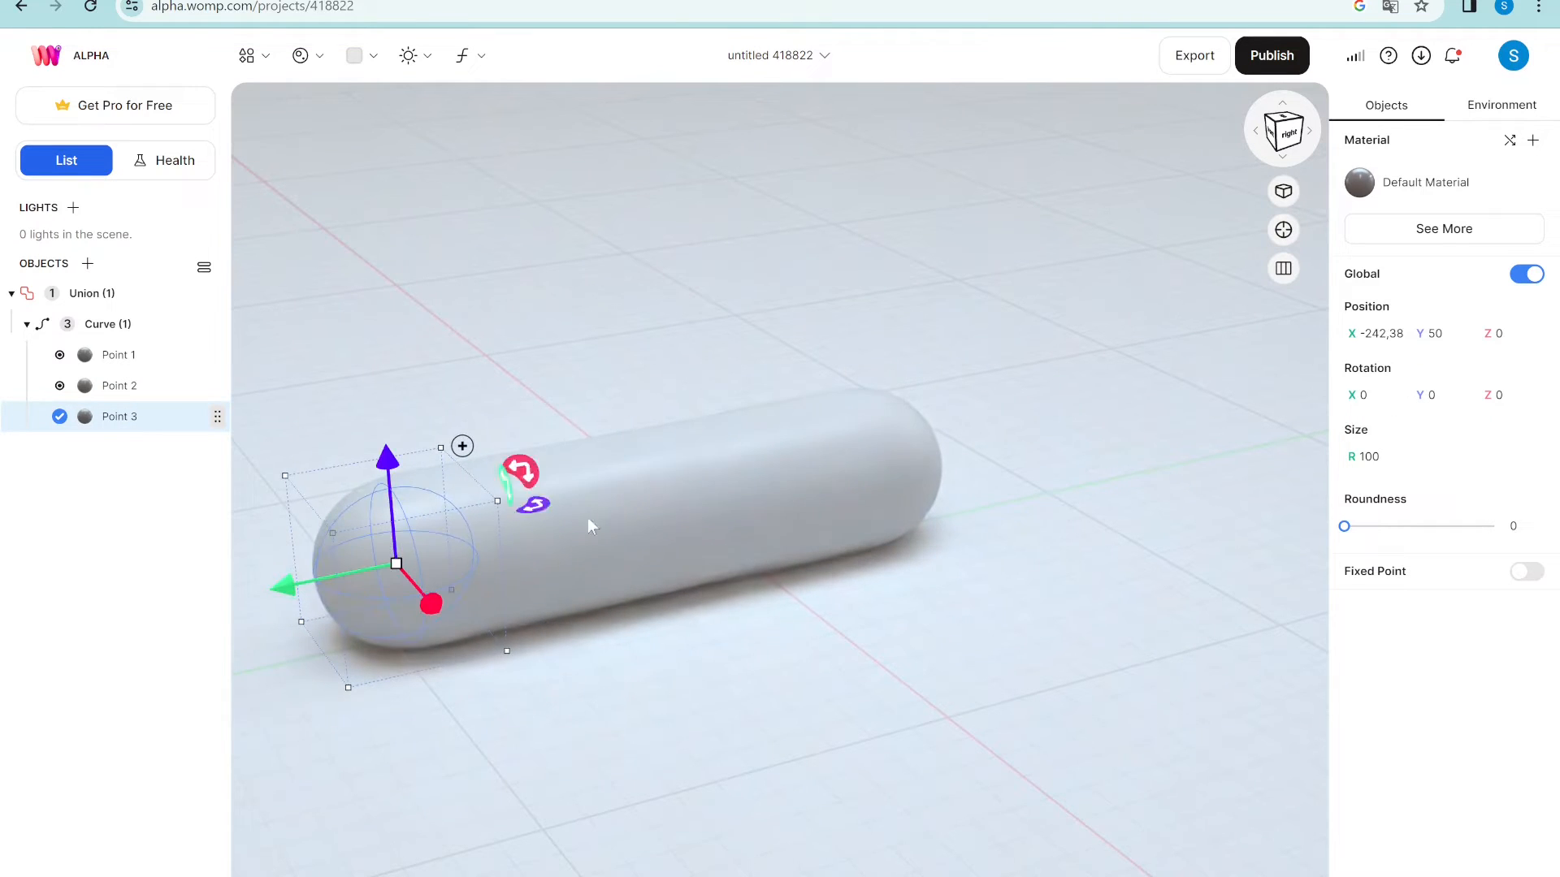
# - Drag Point 1 right to lengthen the tube, undoing a trial lift of Point 2
pyautogui.click(747, 514)
pyautogui.moveTo(690, 518); pyautogui.dragTo(1125, 463)
pyautogui.click(942, 477)
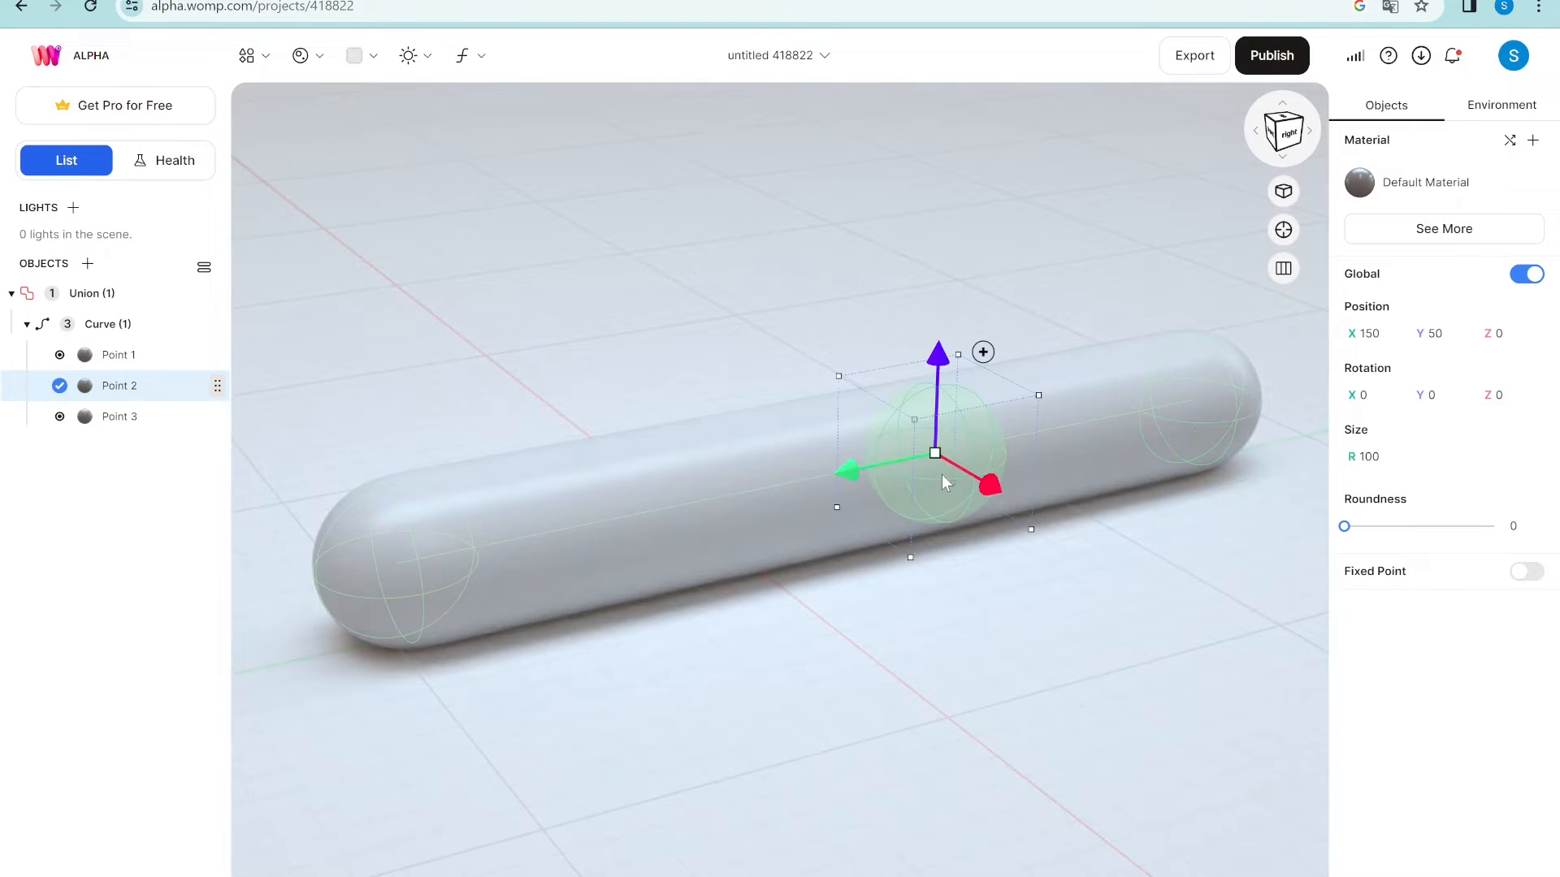
pyautogui.moveTo(938, 357); pyautogui.dragTo(925, 325)
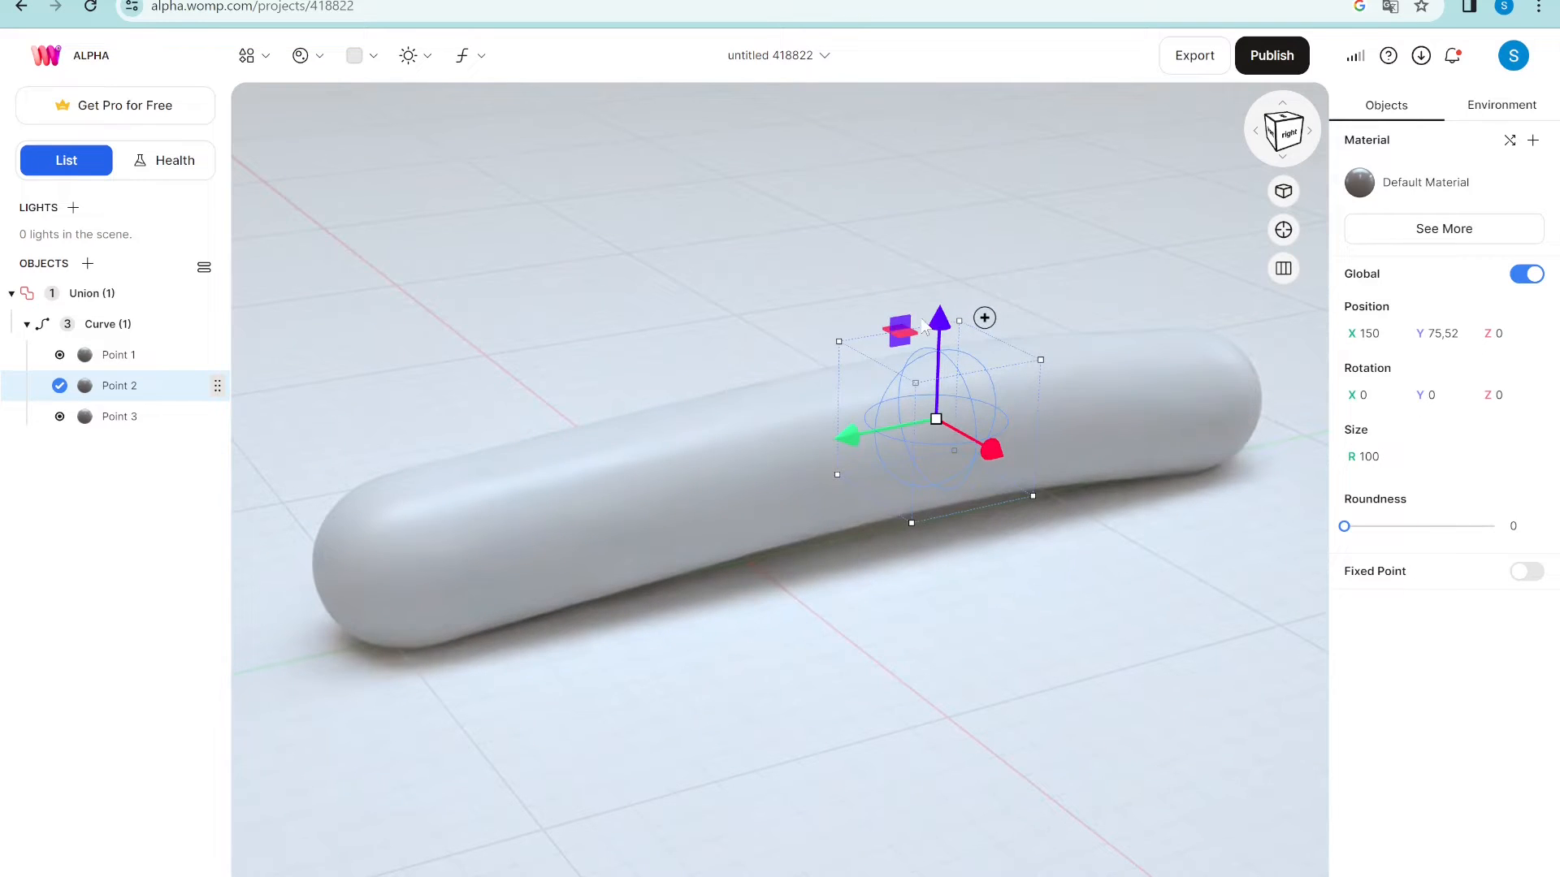
pyautogui.hotkey('ctrl', 'z')
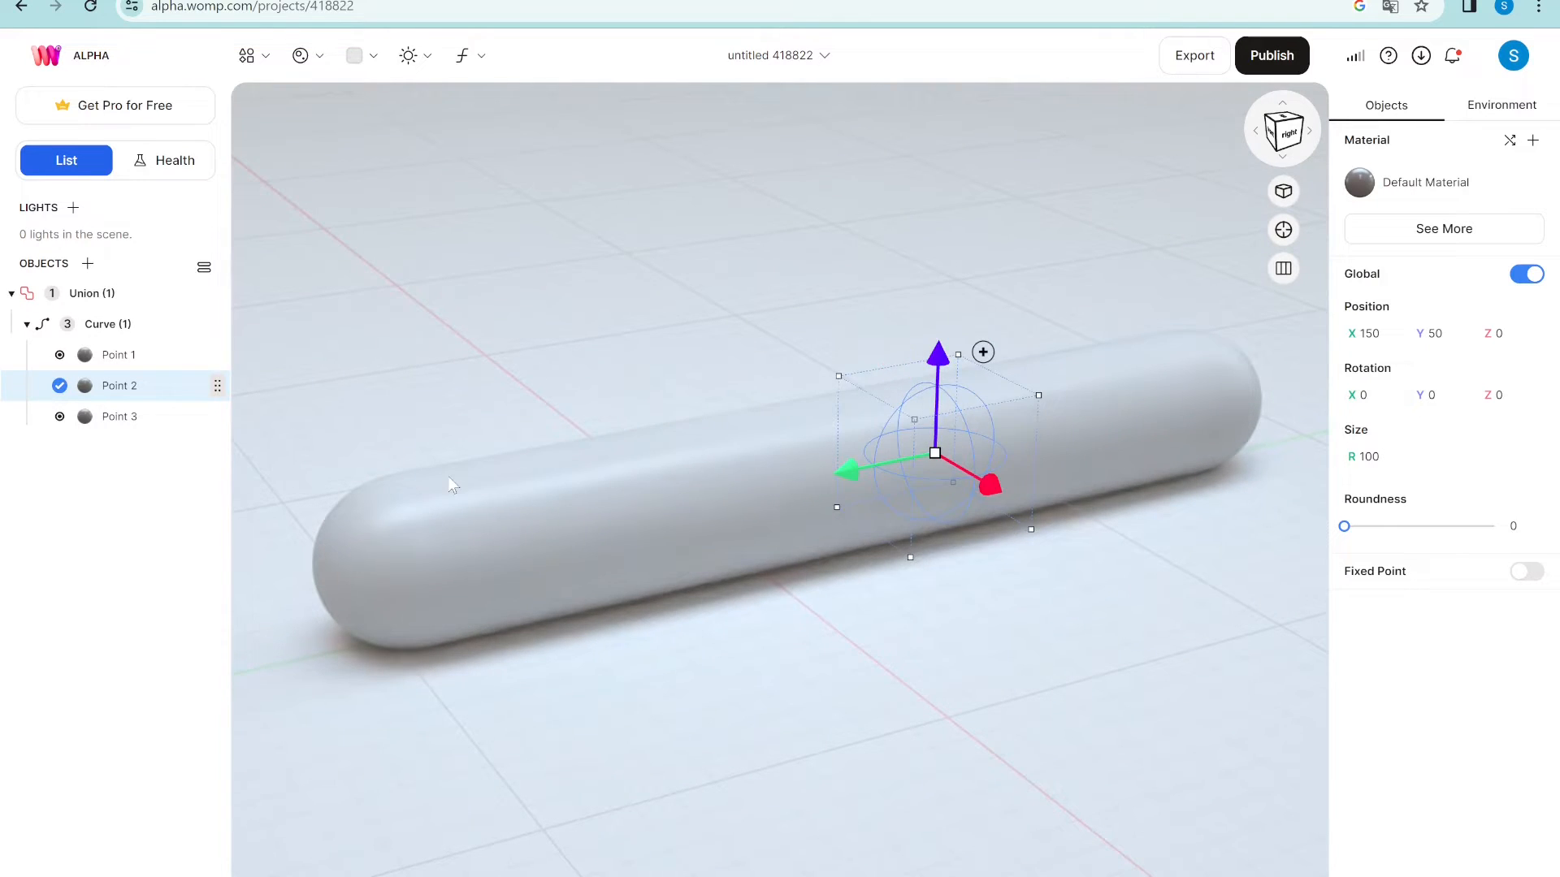
pyautogui.scroll(3, 451, 483)
pyautogui.scroll(-5, 449, 479)
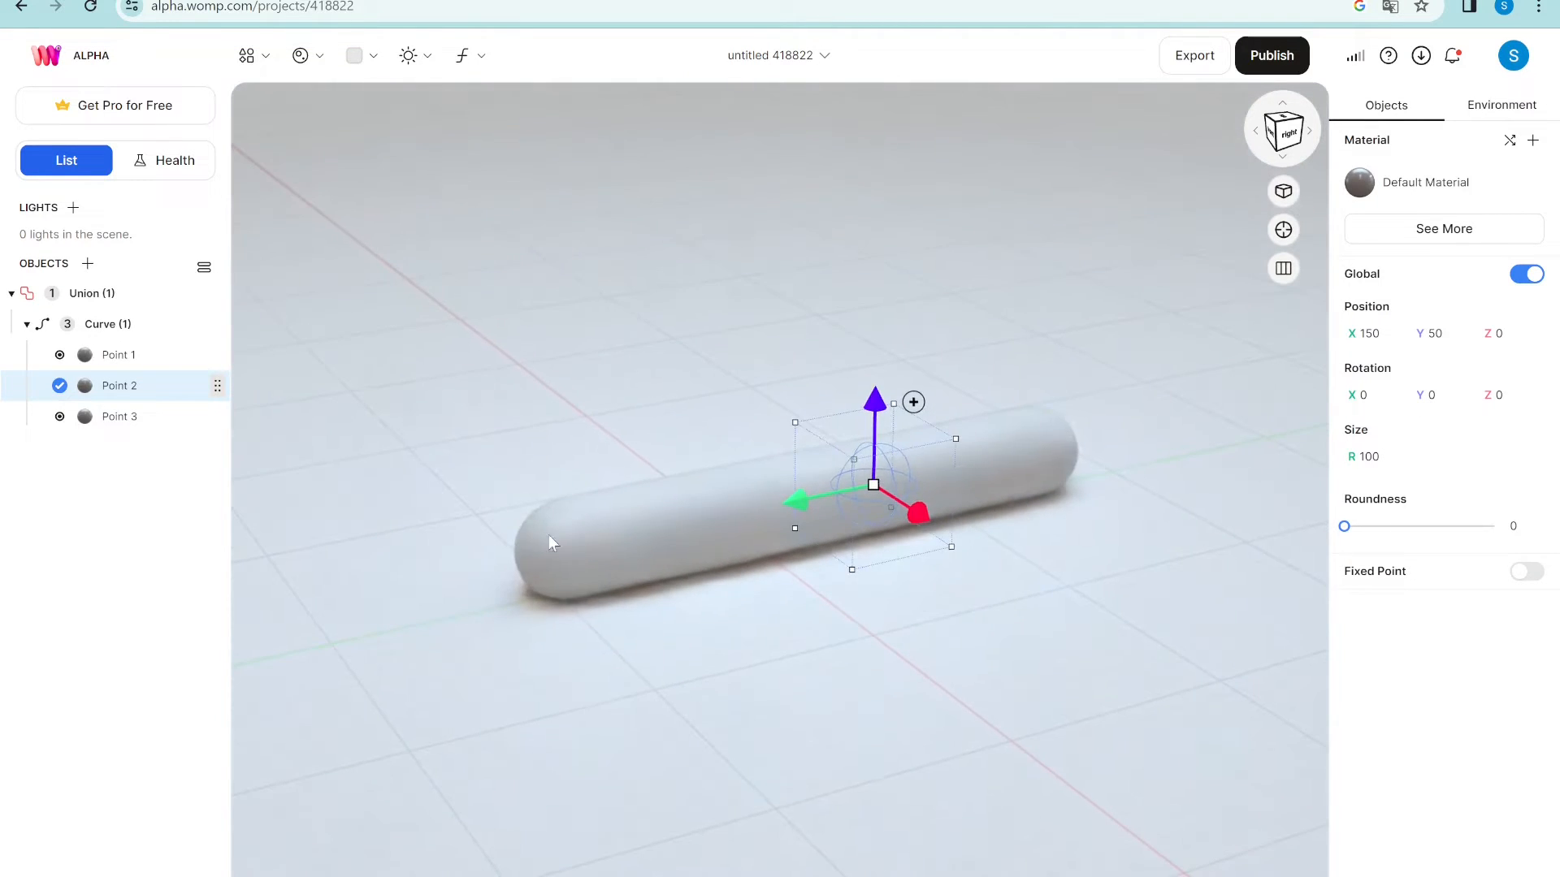
# - Add a fourth point extending the tube further left, and lift the far end
pyautogui.click(567, 548)
pyautogui.click(605, 467)
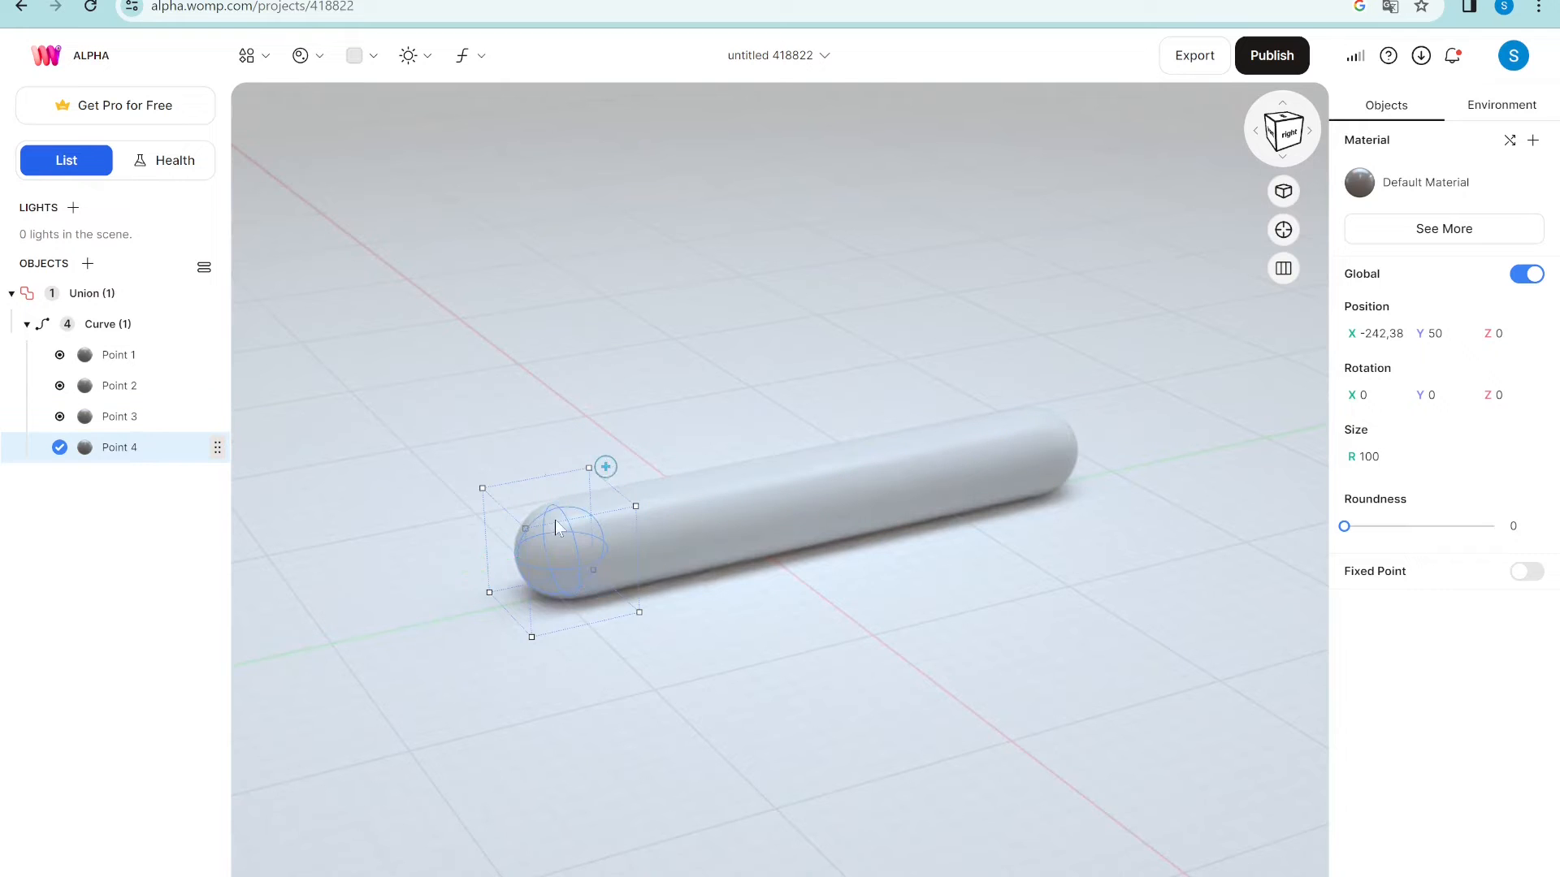
pyautogui.moveTo(485, 566); pyautogui.dragTo(217, 611)
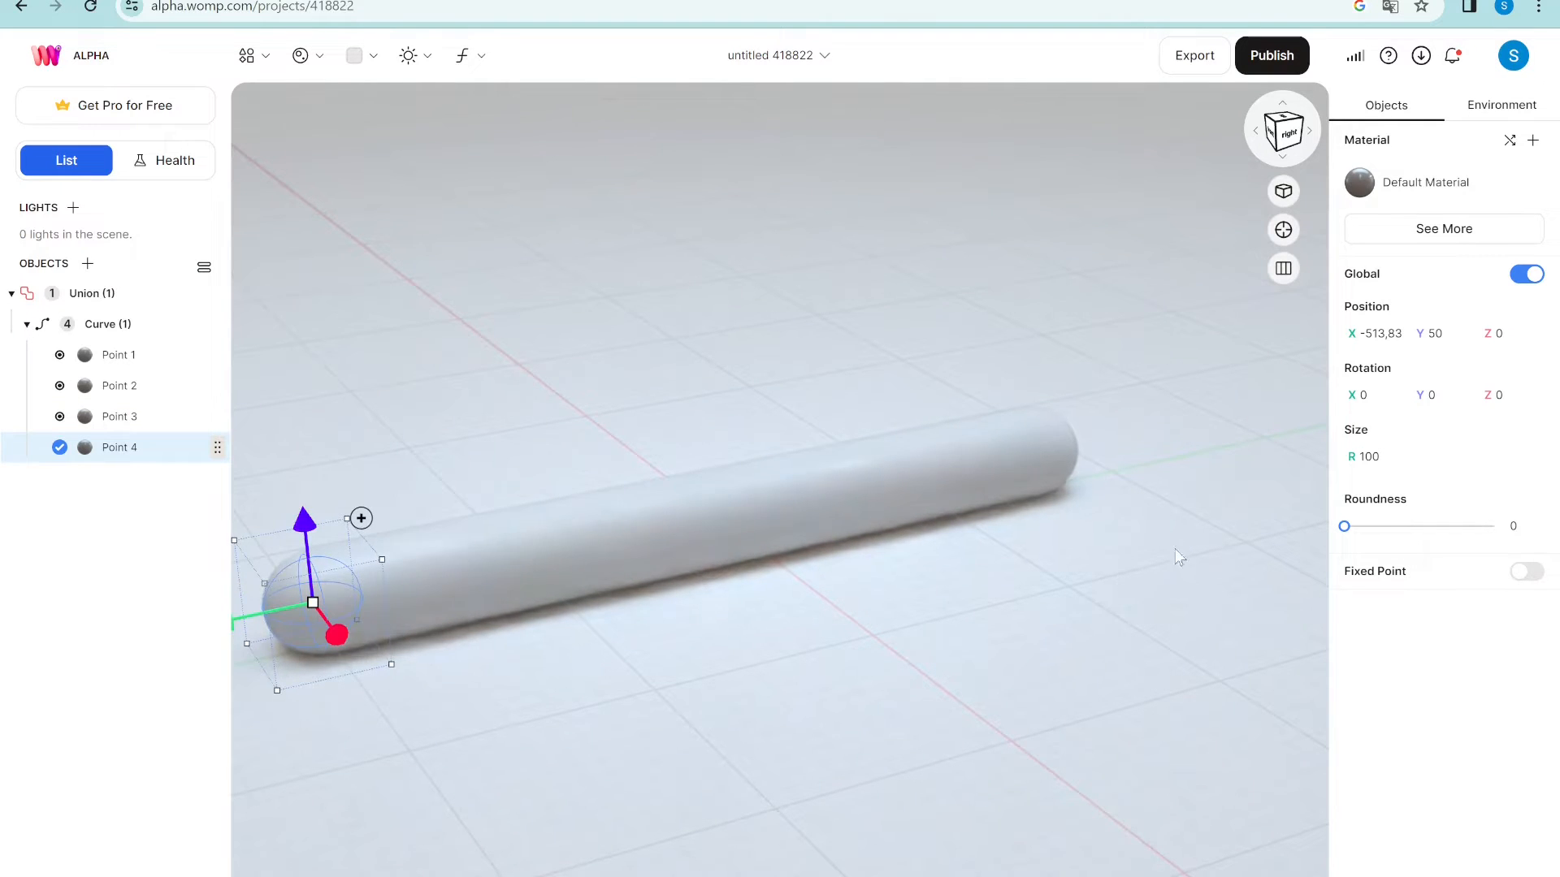
pyautogui.click(1066, 451)
pyautogui.moveTo(1044, 365); pyautogui.dragTo(1048, 211)
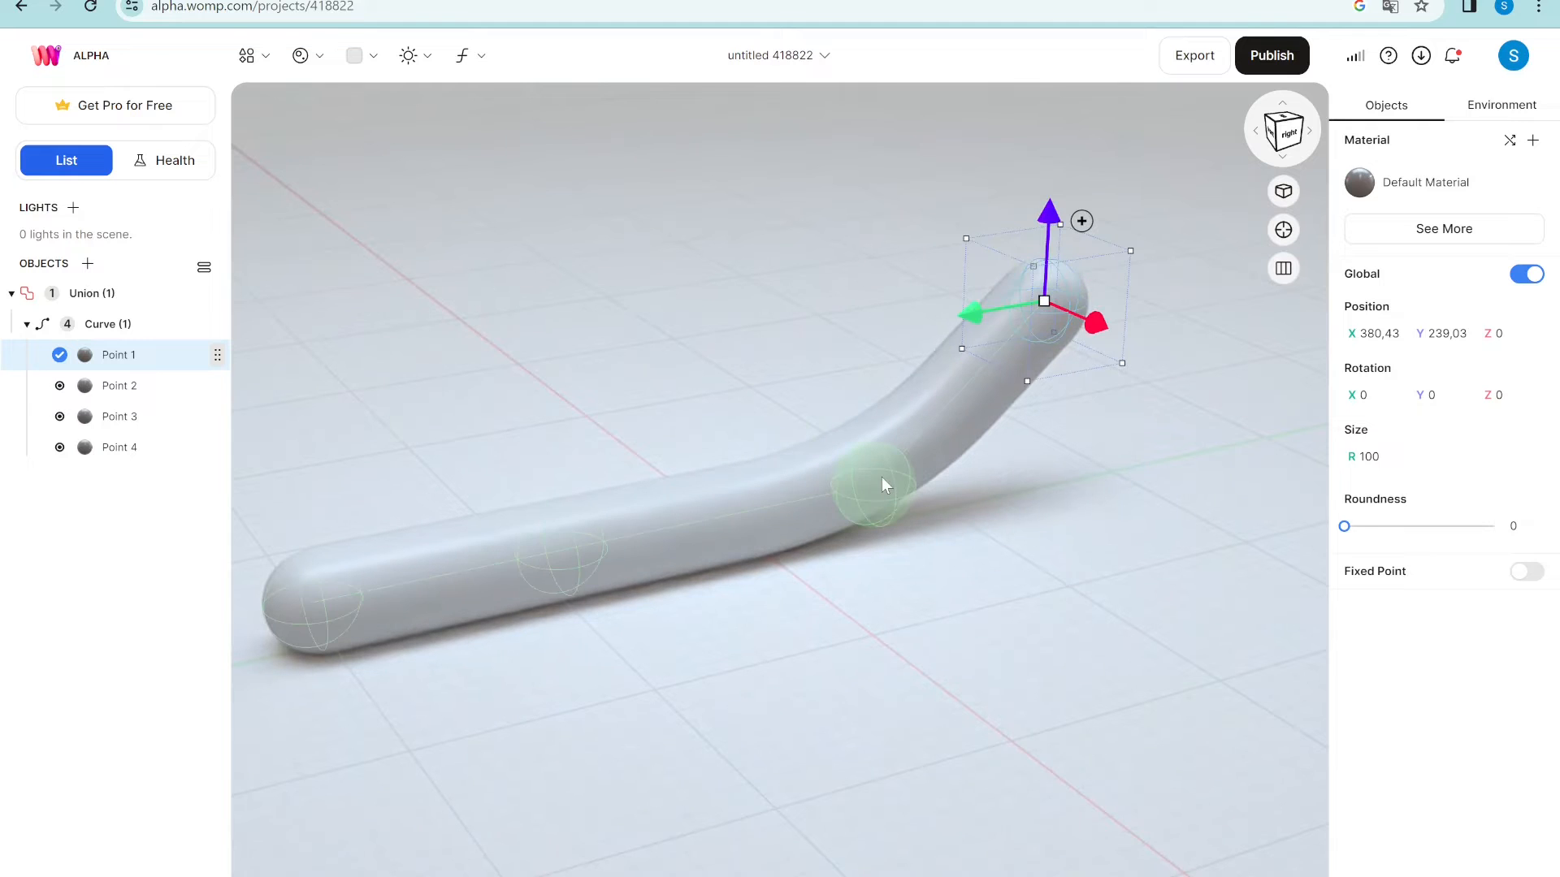
# - Raise Points 2 and 3 to arch the middle of the tube upward
pyautogui.click(884, 485)
pyautogui.moveTo(876, 411); pyautogui.dragTo(891, 318)
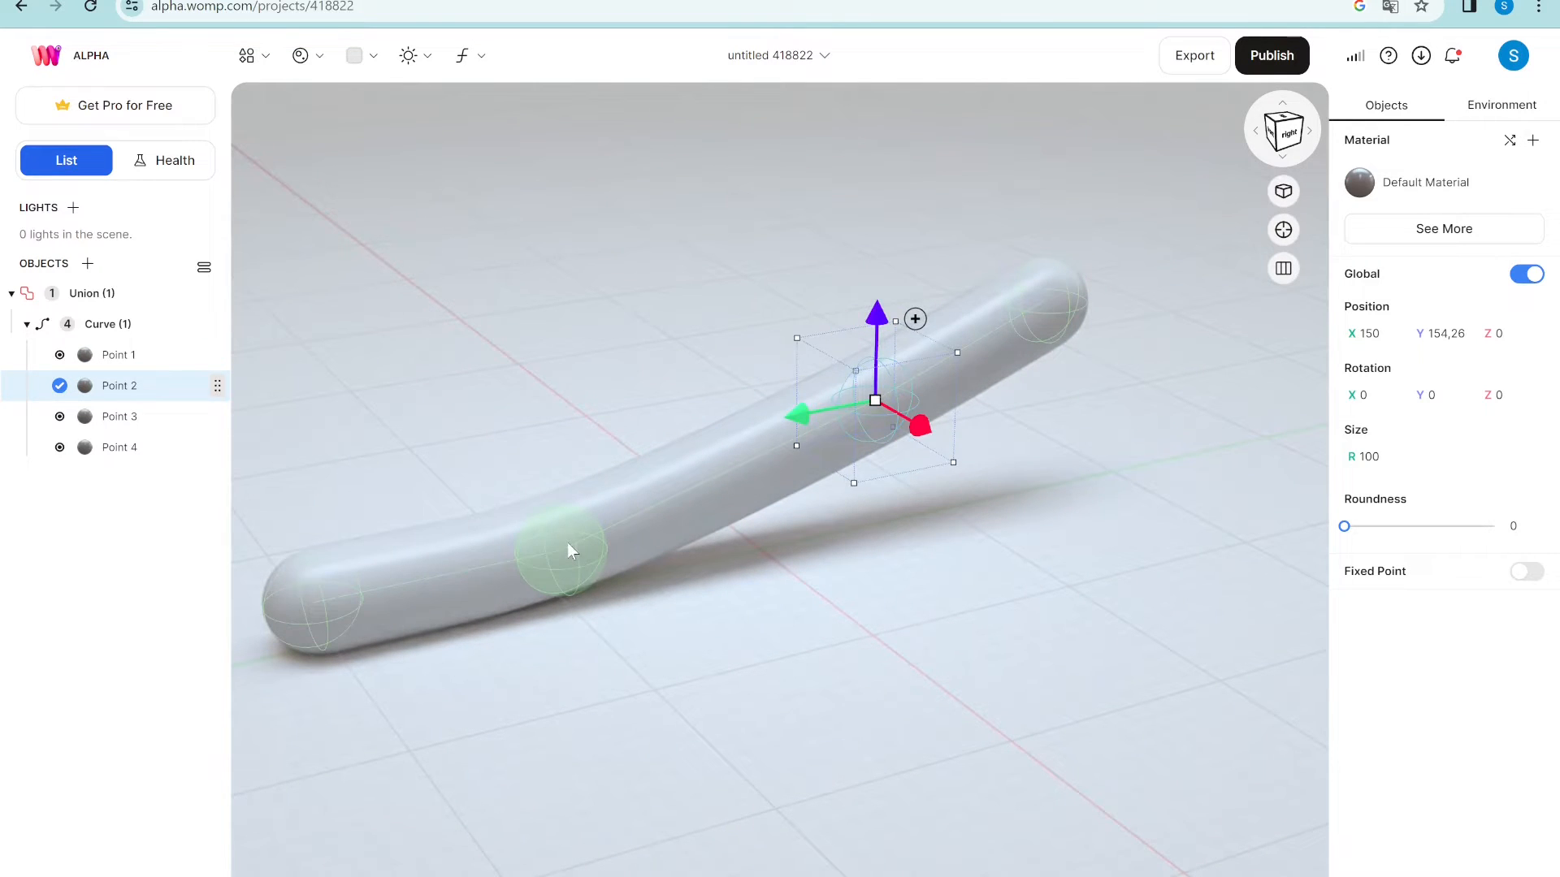
pyautogui.click(567, 551)
pyautogui.moveTo(560, 463); pyautogui.dragTo(560, 389)
# - Replace Point 4 with a new end point pulled toward the viewer, and raise Point 1 slightly
pyautogui.click(341, 601)
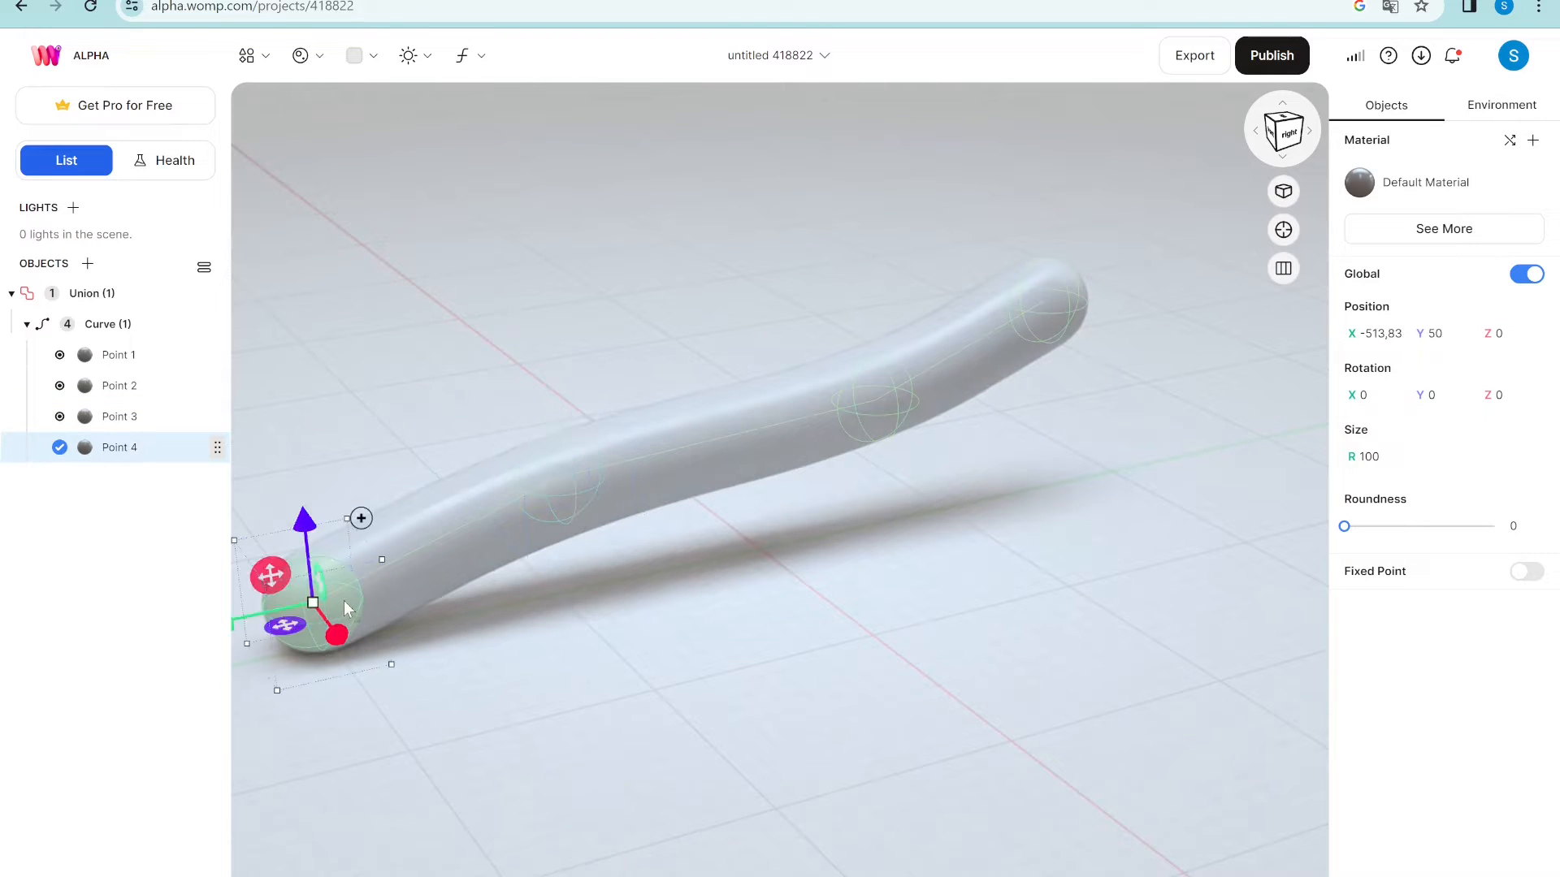
pyautogui.press('Delete')
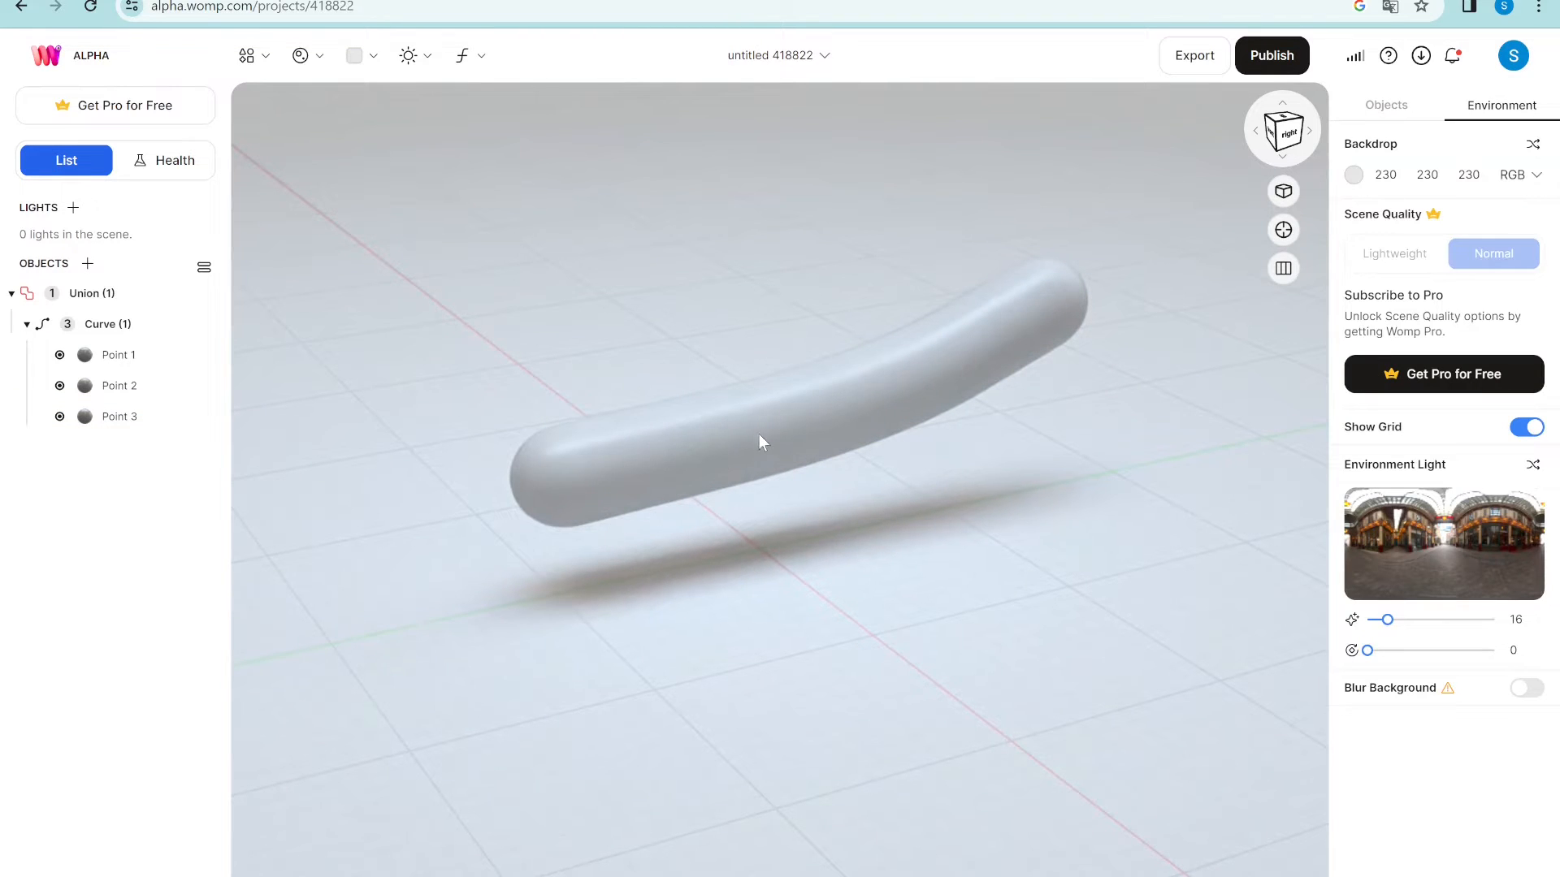
pyautogui.click(571, 493)
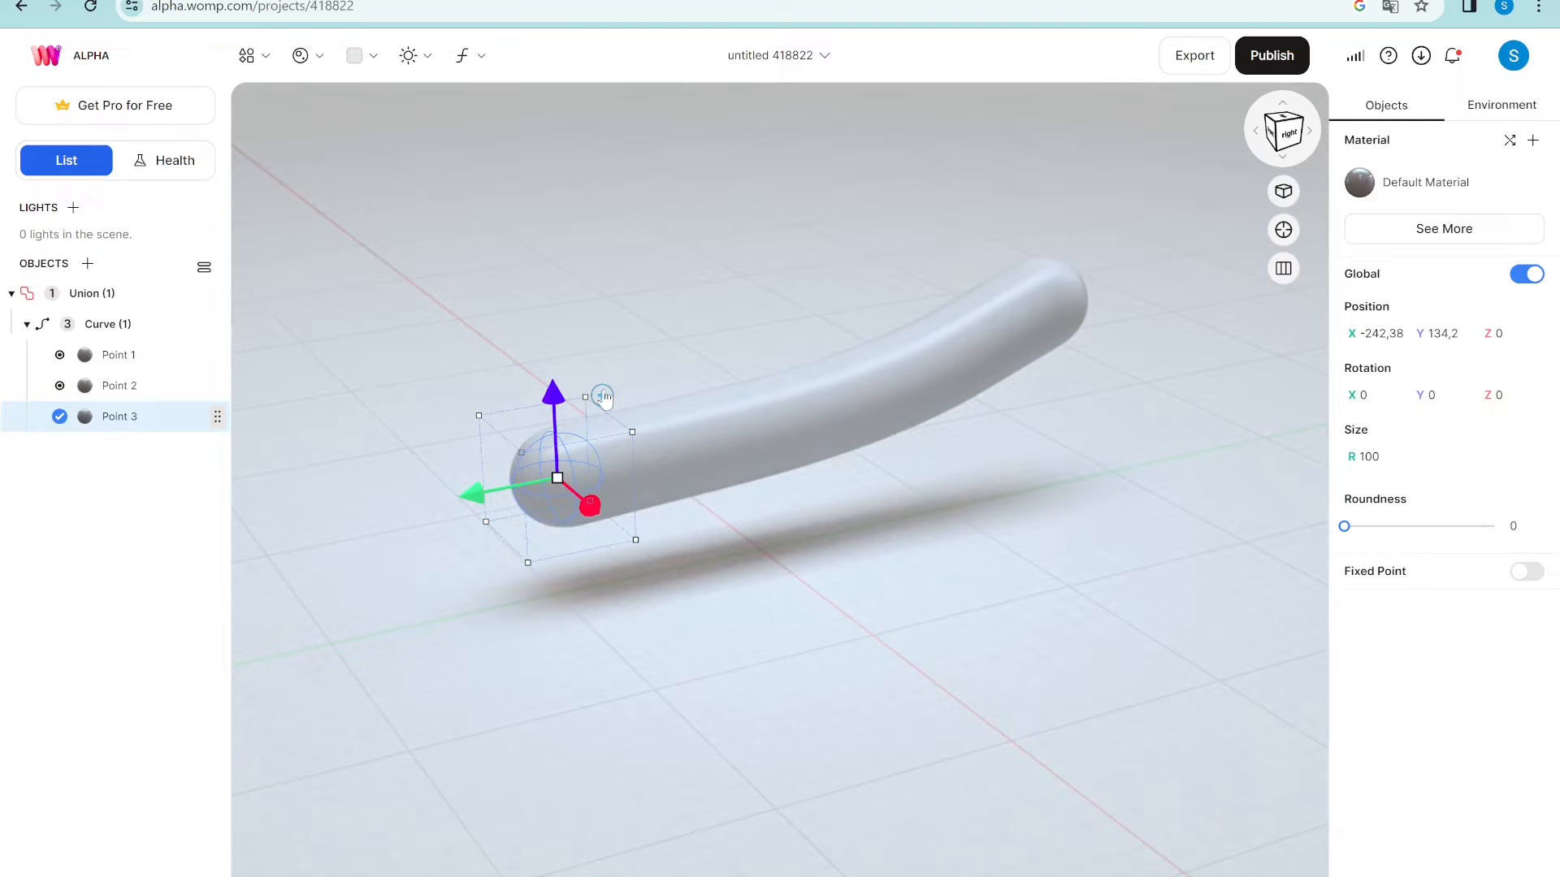
pyautogui.moveTo(590, 505); pyautogui.dragTo(758, 689)
pyautogui.click(1037, 294)
pyautogui.moveTo(1047, 190); pyautogui.dragTo(1054, 124)
# - Colour Point 1 red and give Point 2 a gold material with metalness about 84
pyautogui.click(1422, 182)
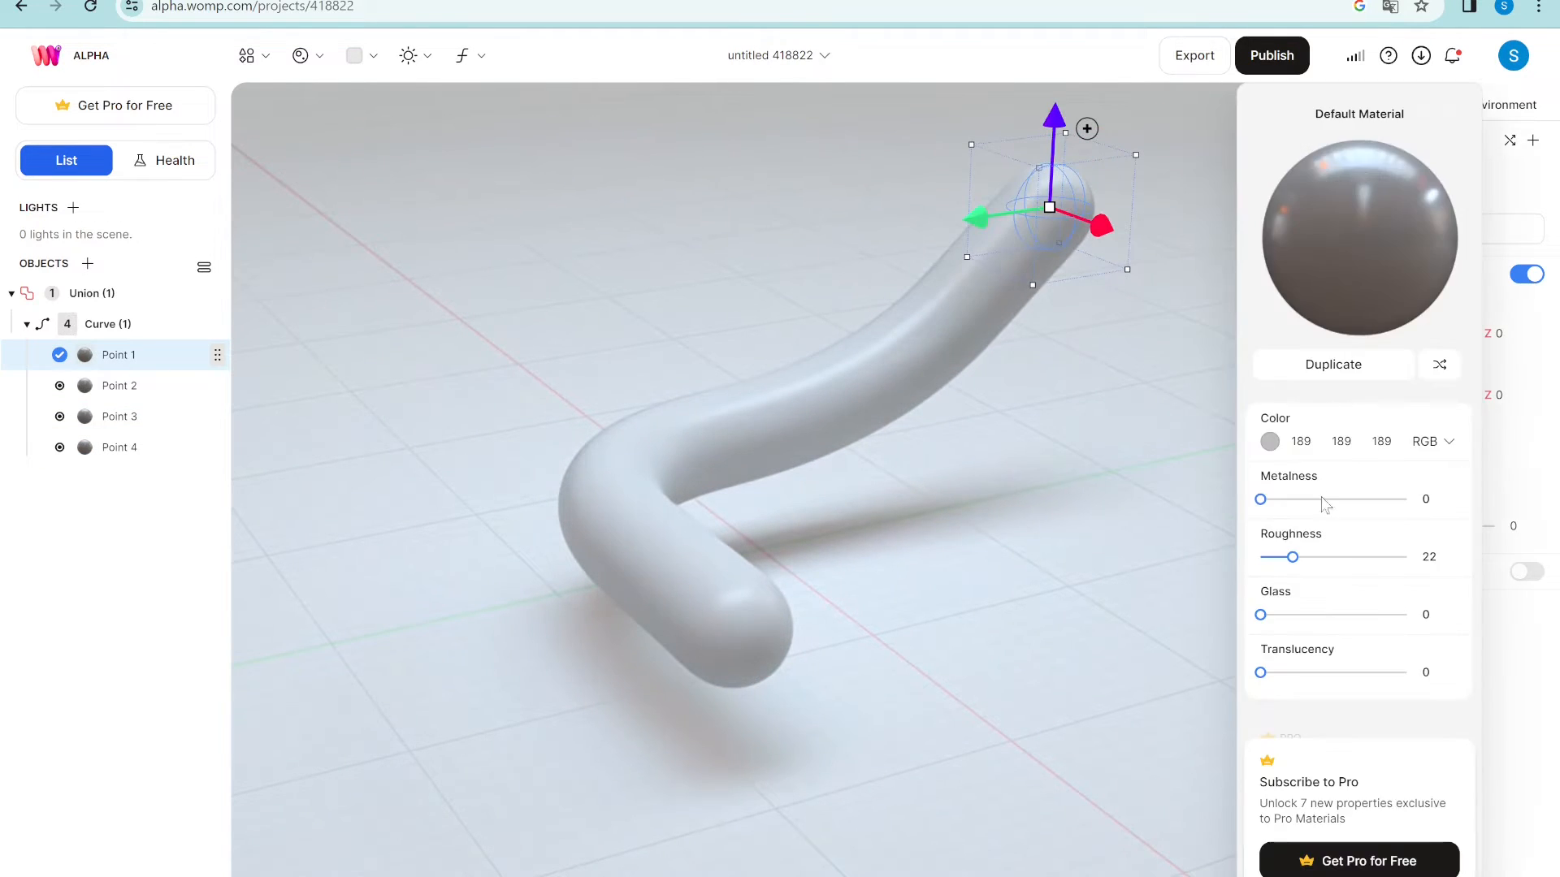
pyautogui.click(1270, 443)
pyautogui.click(1110, 460)
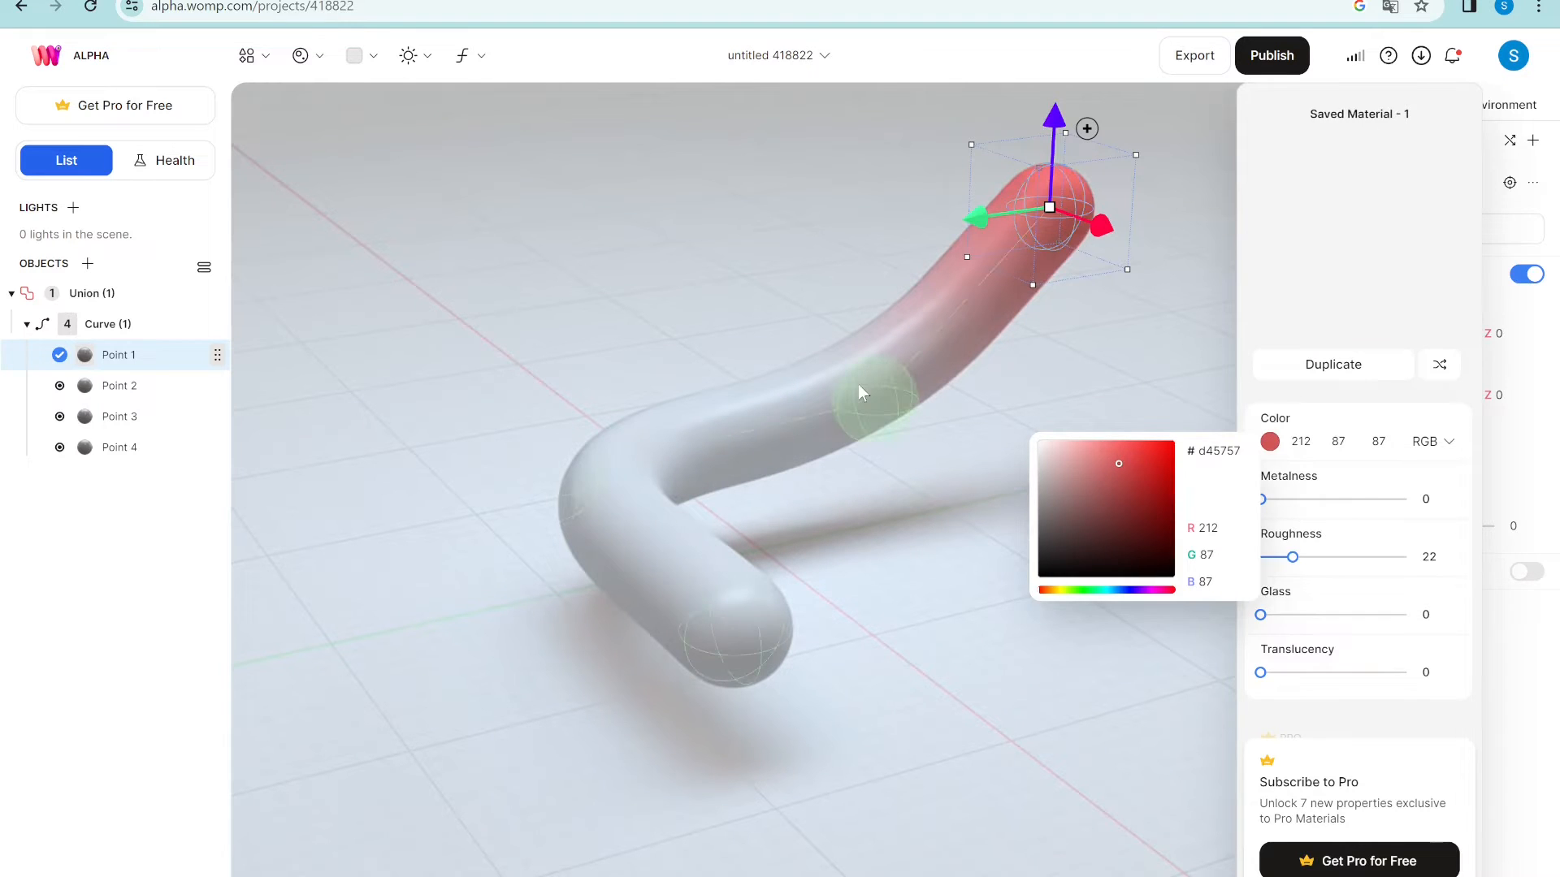
pyautogui.click(869, 380)
pyautogui.click(1359, 182)
pyautogui.moveTo(1298, 499); pyautogui.dragTo(1383, 499)
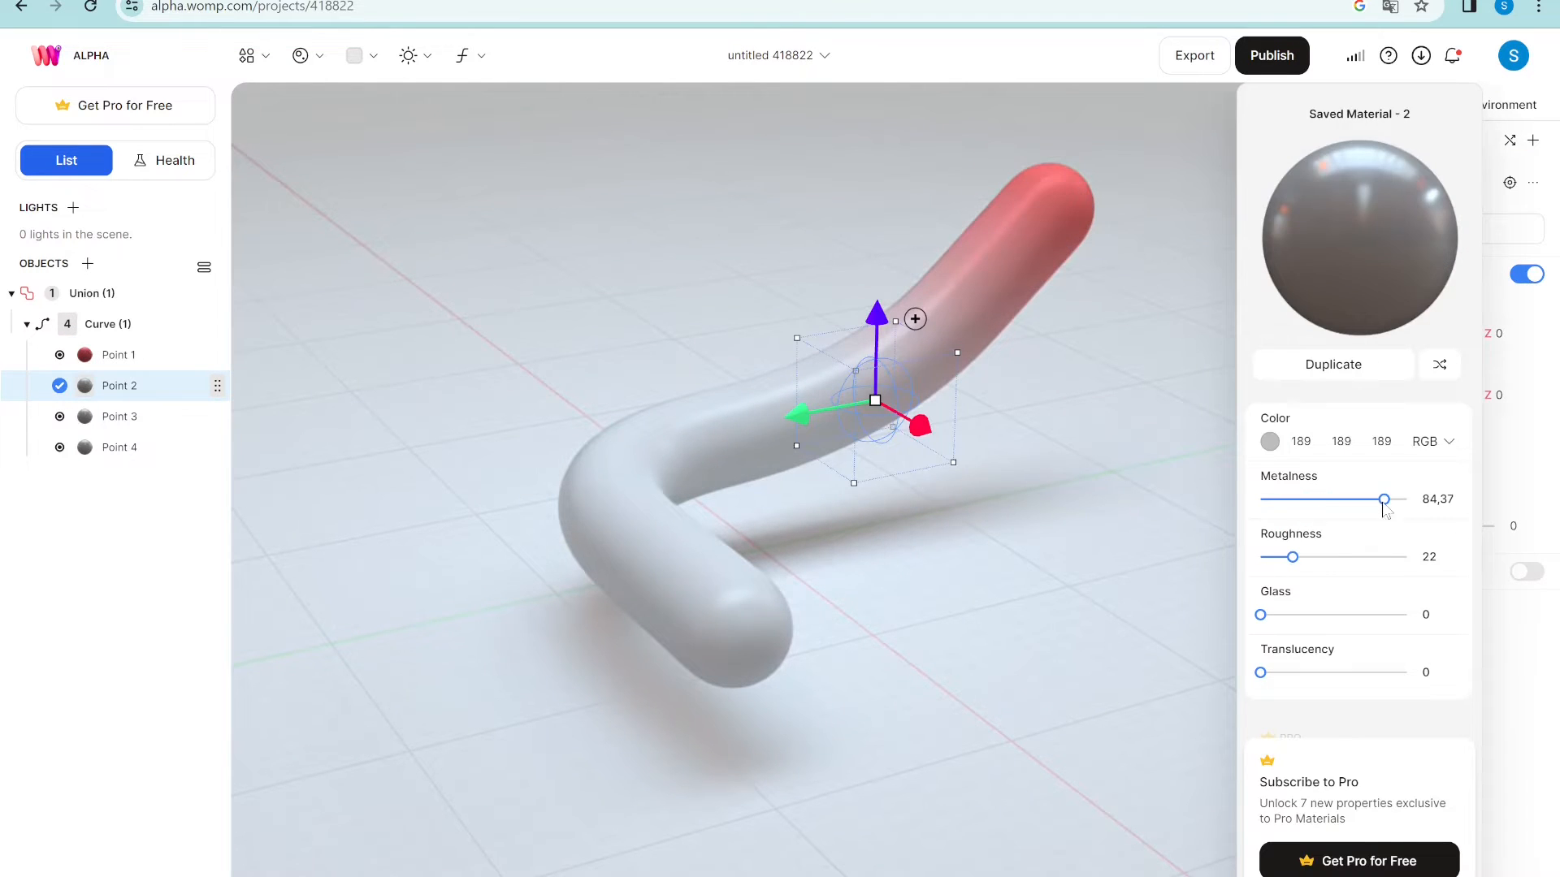
pyautogui.click(1269, 443)
pyautogui.click(1057, 590)
pyautogui.click(1098, 481)
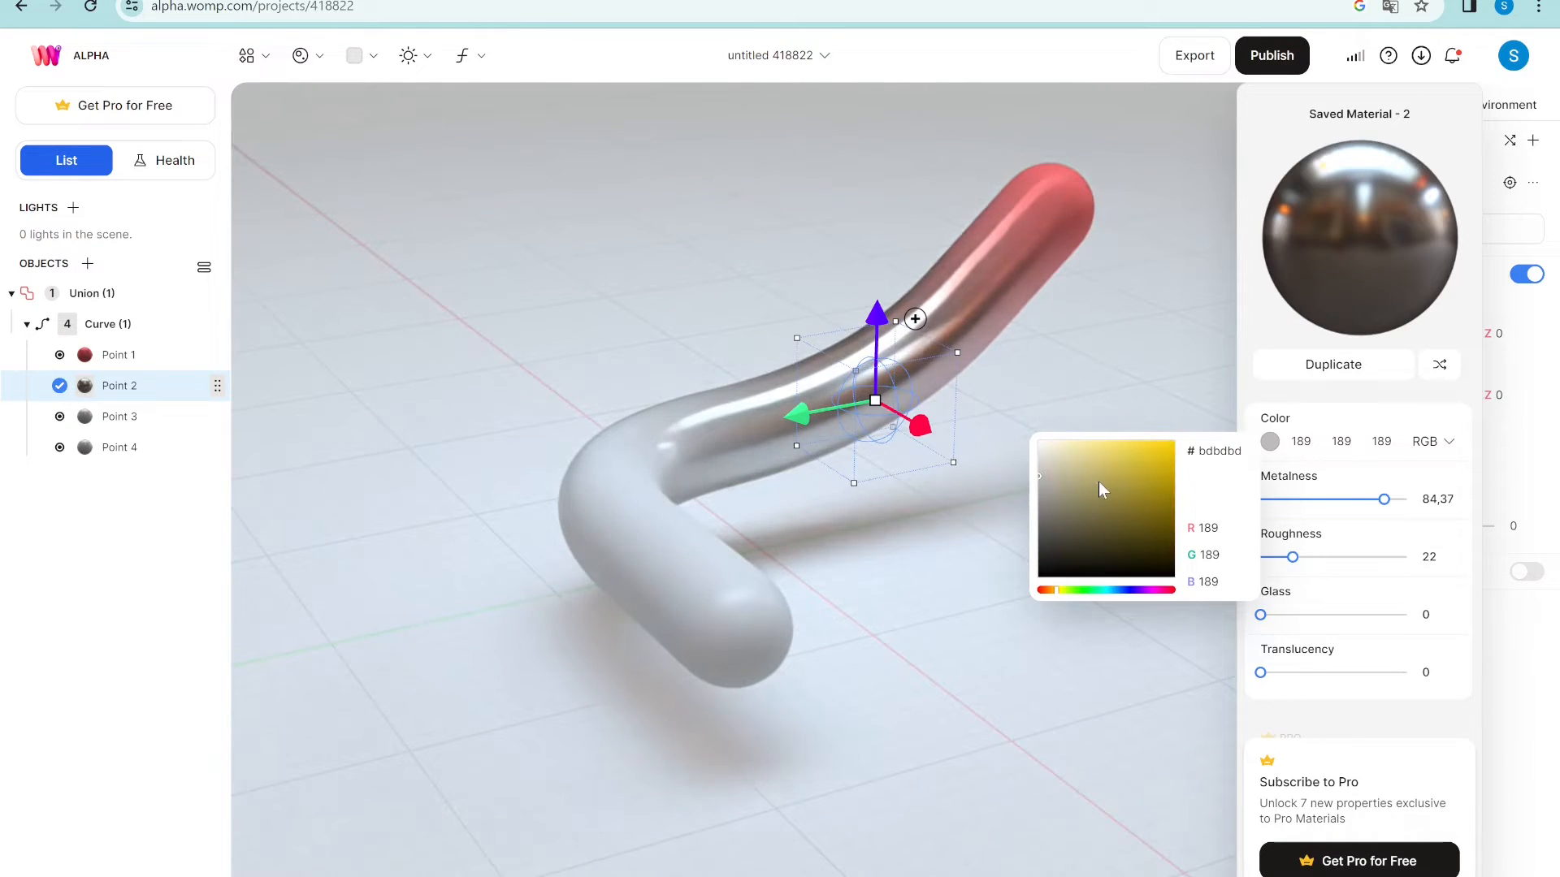
pyautogui.click(623, 477)
# - Give Point 3 a teal material with metalness about 22 and glass about 72
pyautogui.click(578, 494)
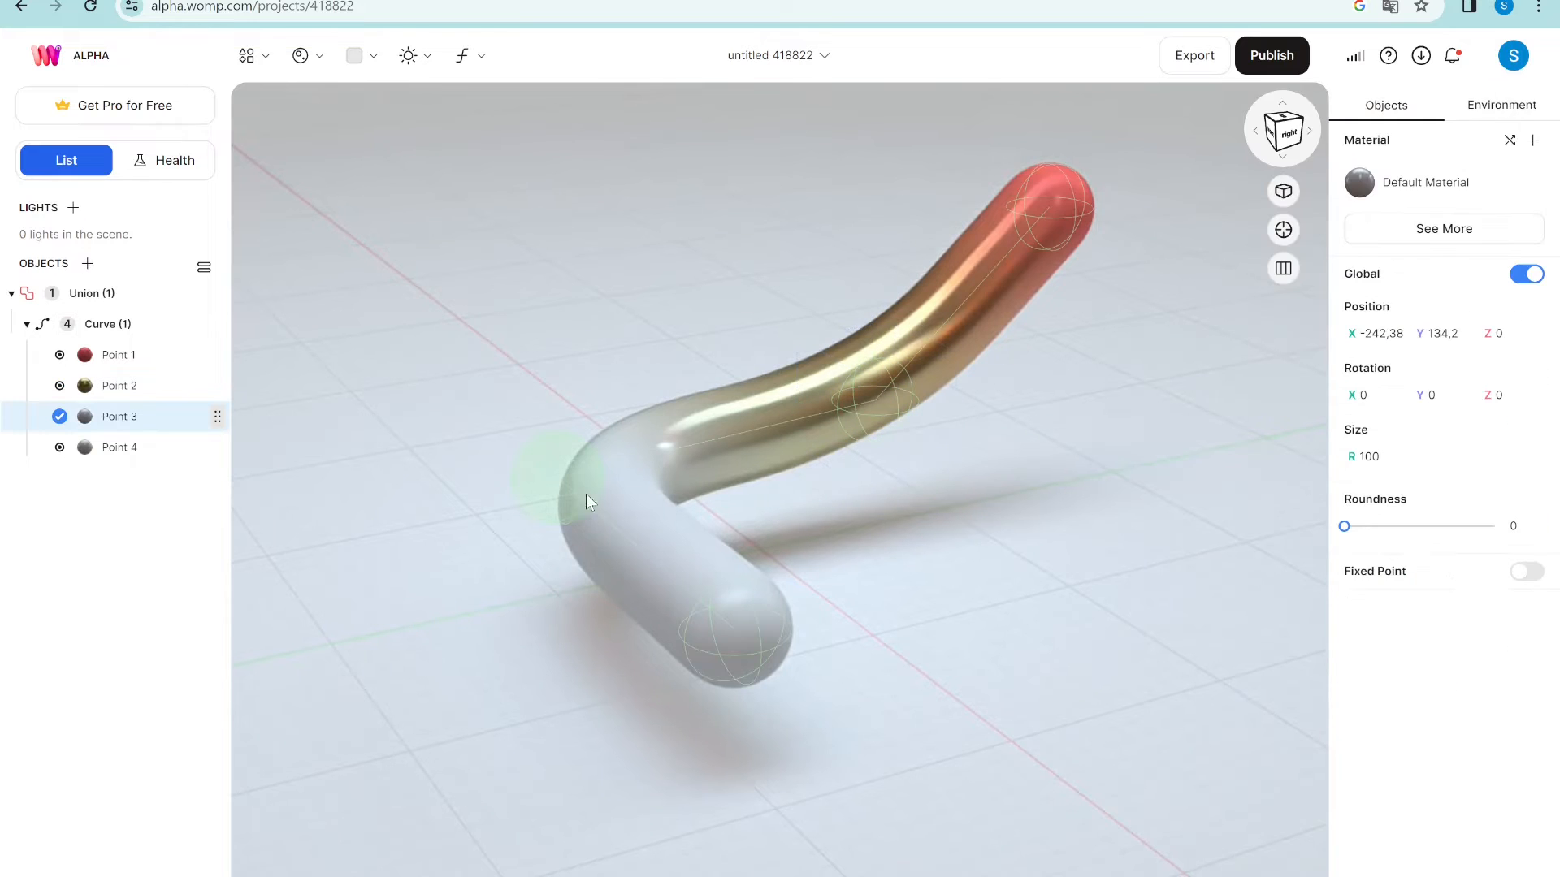
pyautogui.click(1362, 195)
pyautogui.moveTo(1285, 498)
pyautogui.mouseDown()
pyautogui.moveTo(1331, 499)
pyautogui.moveTo(1292, 499)
pyautogui.mouseUp()
pyautogui.click(1344, 616)
pyautogui.click(1365, 615)
pyautogui.click(1270, 441)
pyautogui.click(1105, 599)
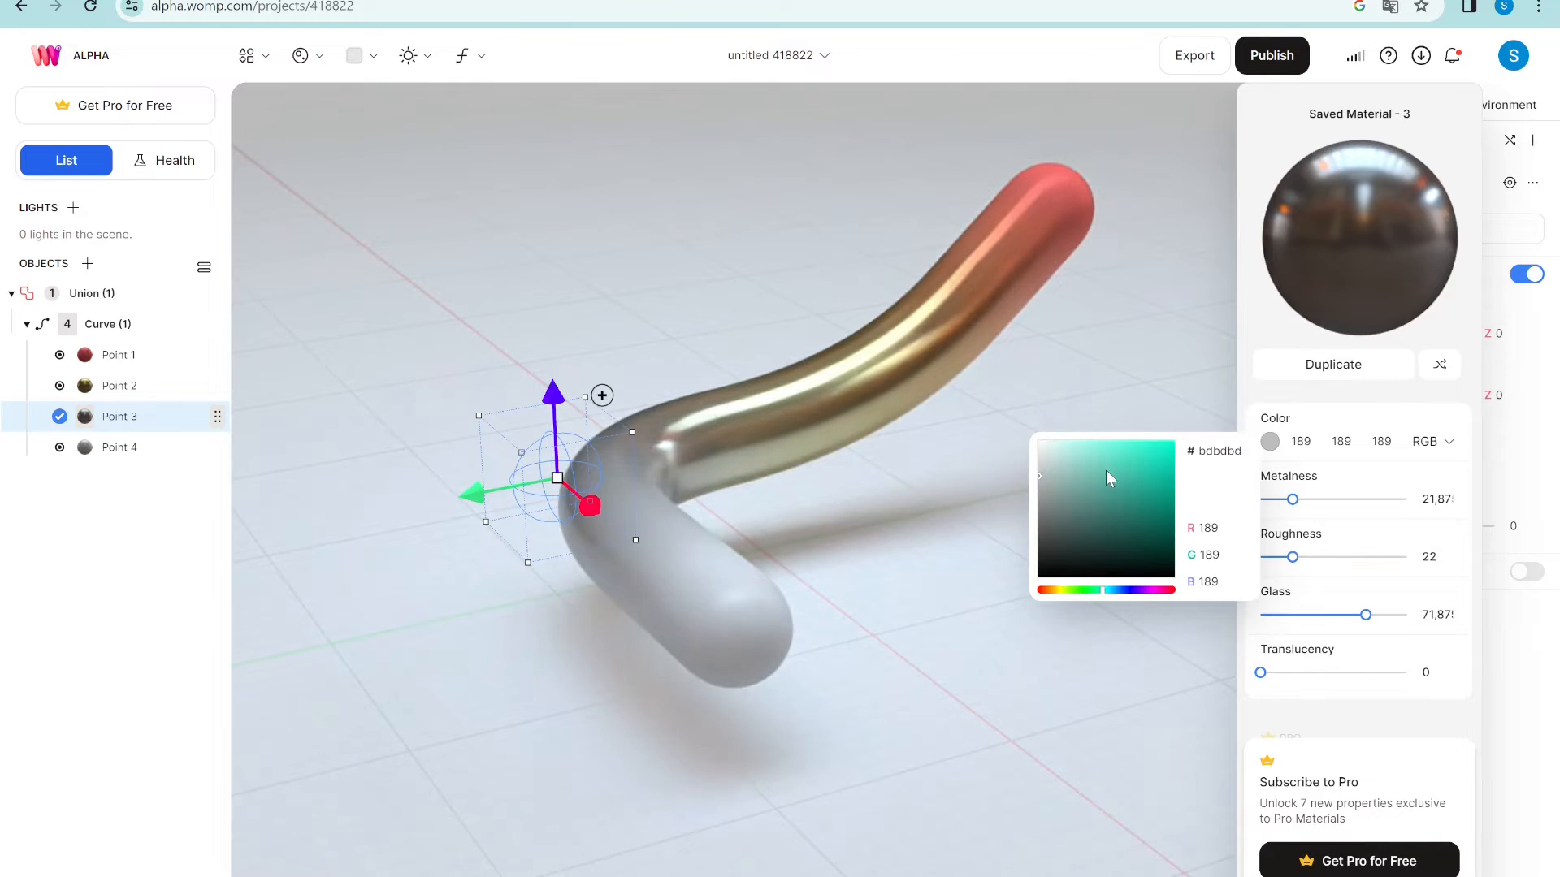
pyautogui.click(745, 627)
# - Make Point 4 purple with translucency raised to about 56
pyautogui.click(736, 631)
pyautogui.click(1360, 180)
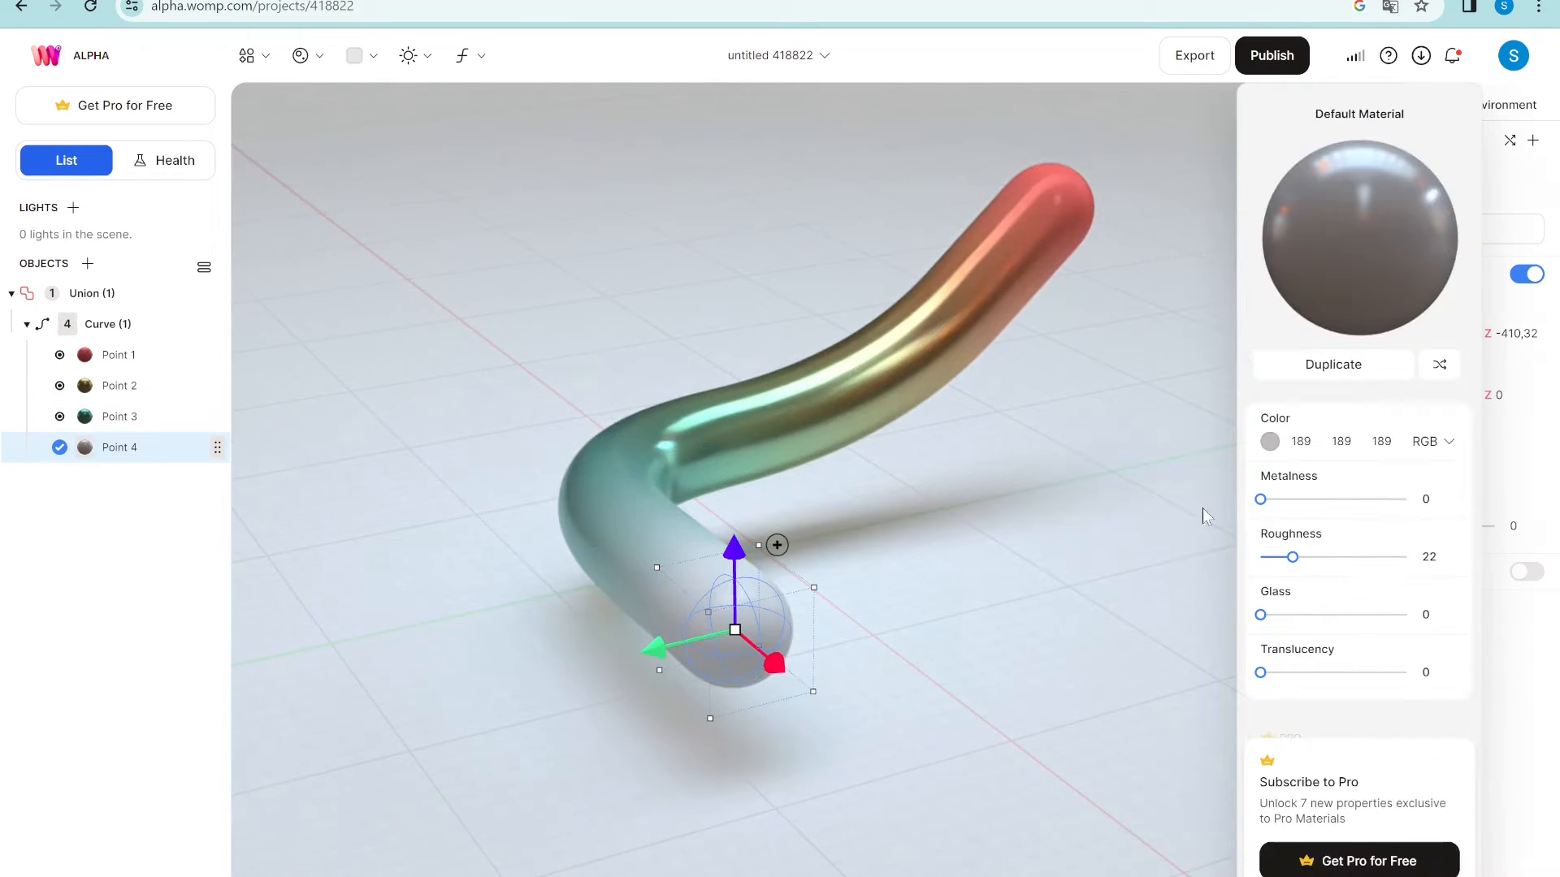
pyautogui.click(1301, 673)
pyautogui.click(1342, 672)
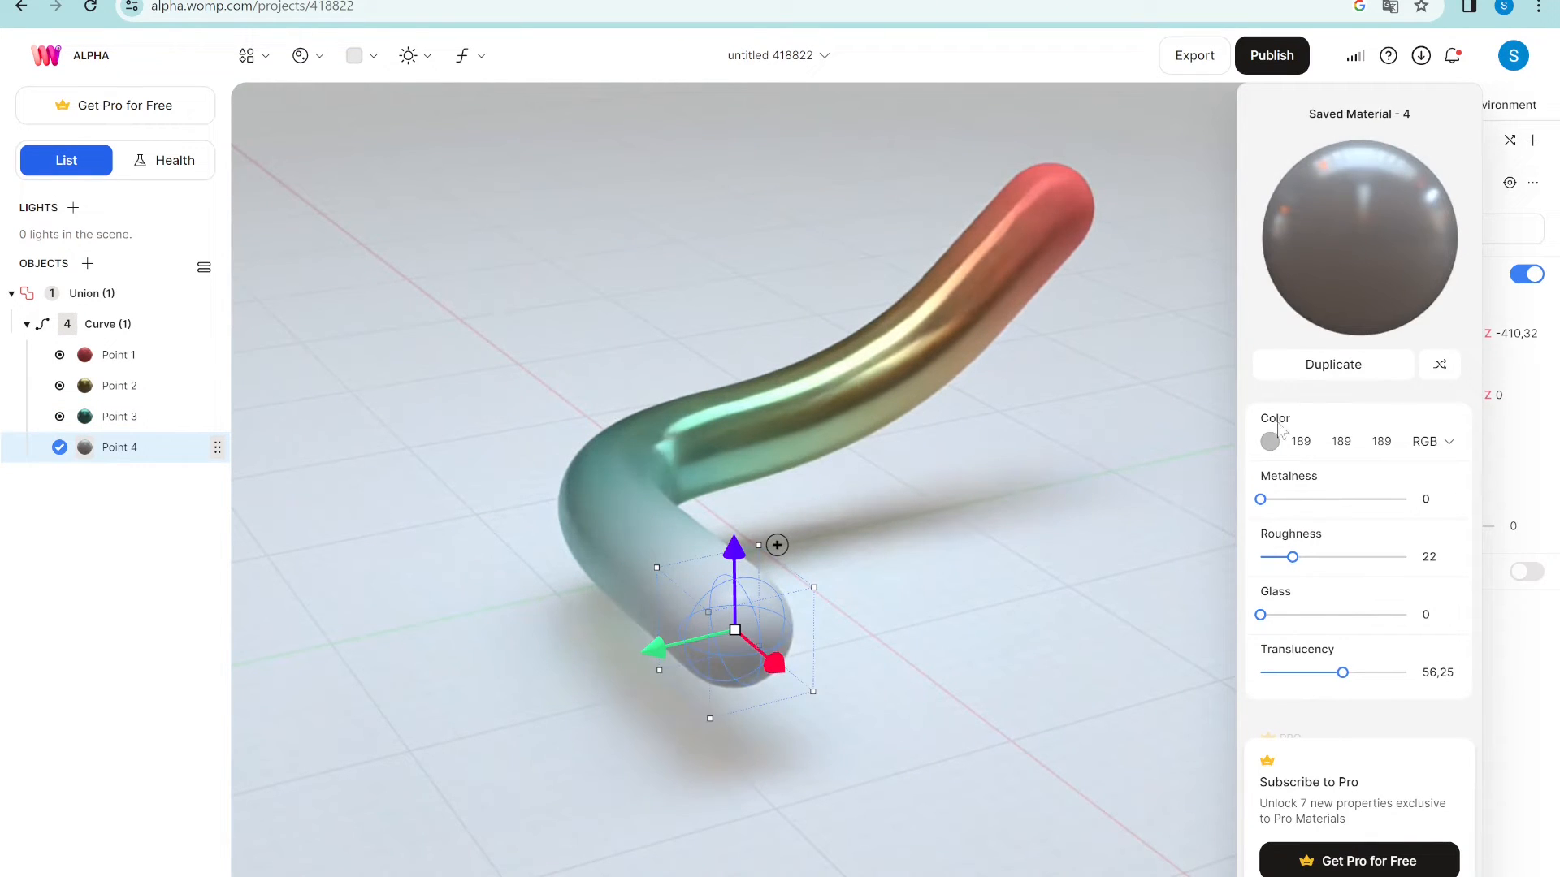
pyautogui.click(1269, 441)
pyautogui.click(1137, 590)
pyautogui.click(1118, 488)
pyautogui.click(873, 398)
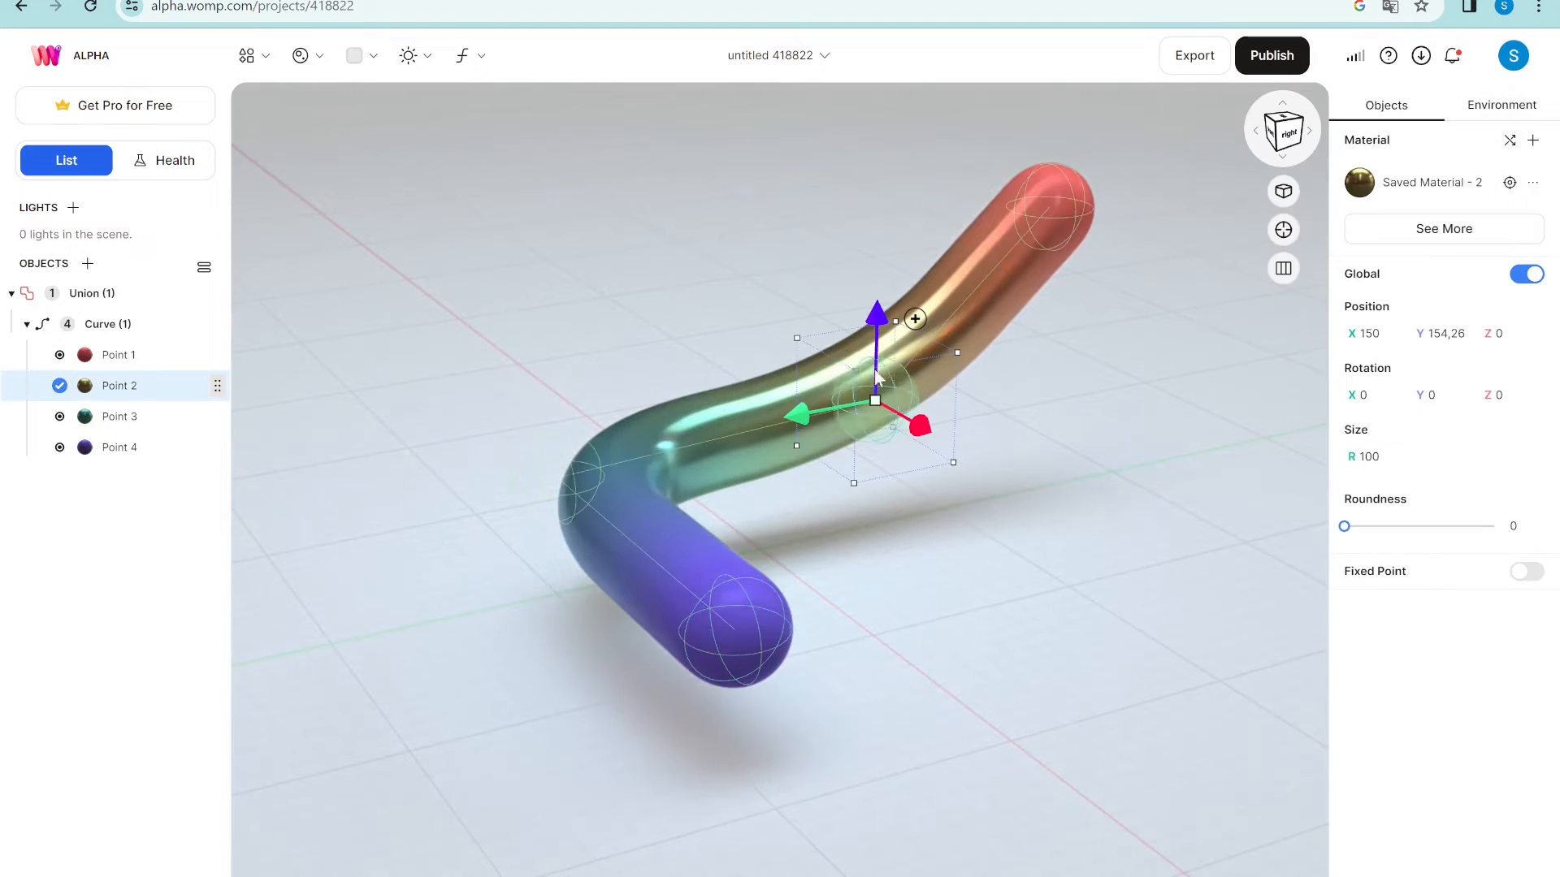
# - Bend the tube into an S by pushing Point 2 back and raising the purple end
pyautogui.moveTo(959, 444); pyautogui.dragTo(1072, 508)
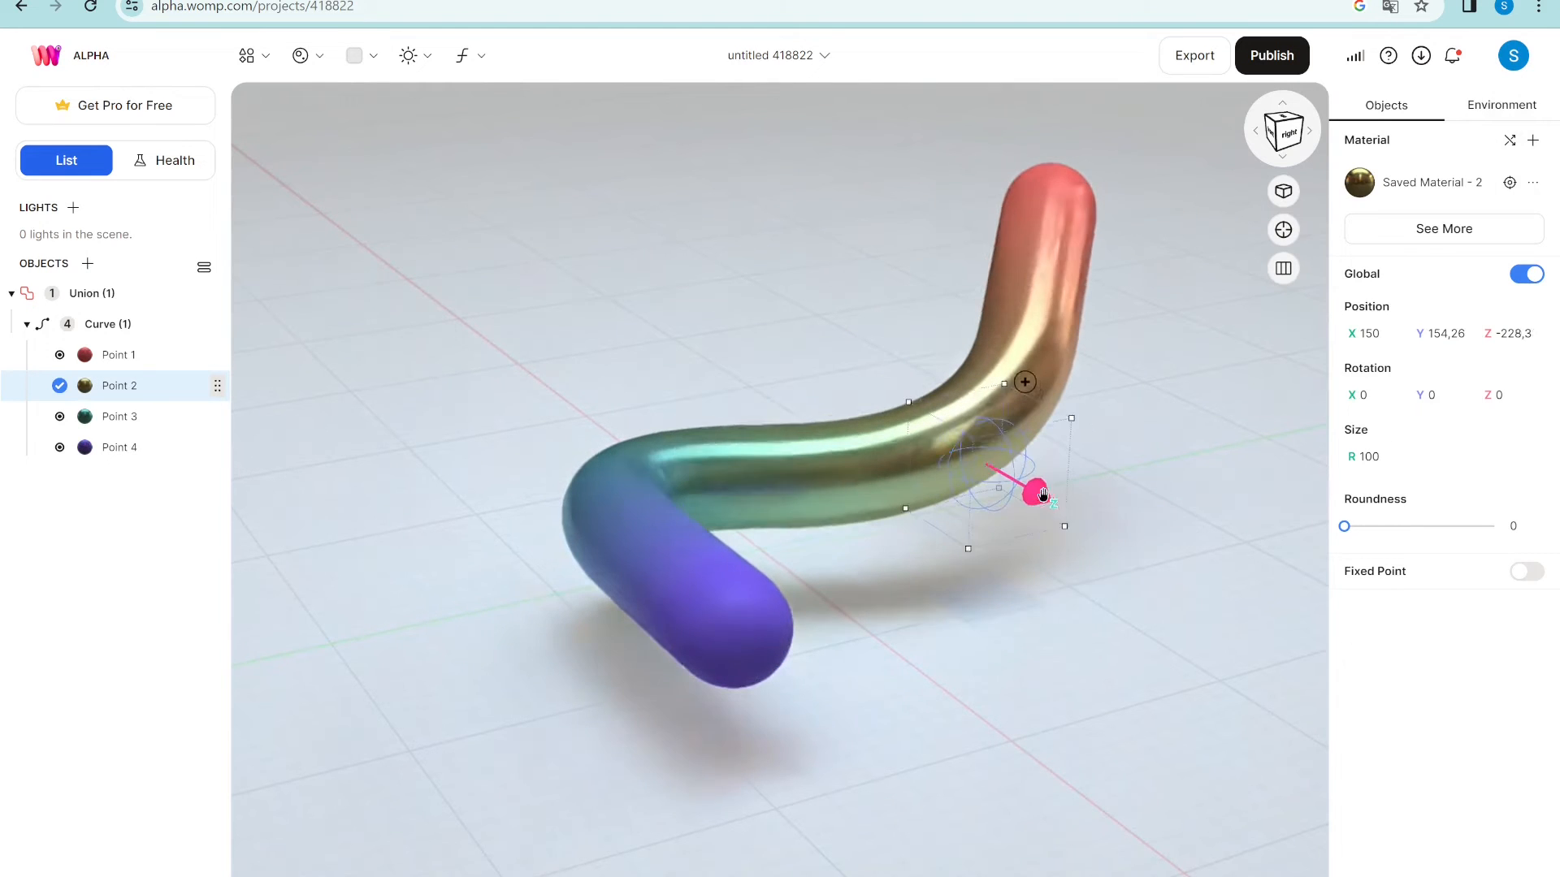
pyautogui.click(770, 655)
pyautogui.moveTo(729, 659)
pyautogui.mouseDown()
pyautogui.moveTo(729, 695)
pyautogui.moveTo(733, 636)
pyautogui.mouseUp()
pyautogui.moveTo(1097, 565); pyautogui.dragTo(1198, 593)
# - Give the whole curve a box cross-section with roundness 4
pyautogui.click(128, 326)
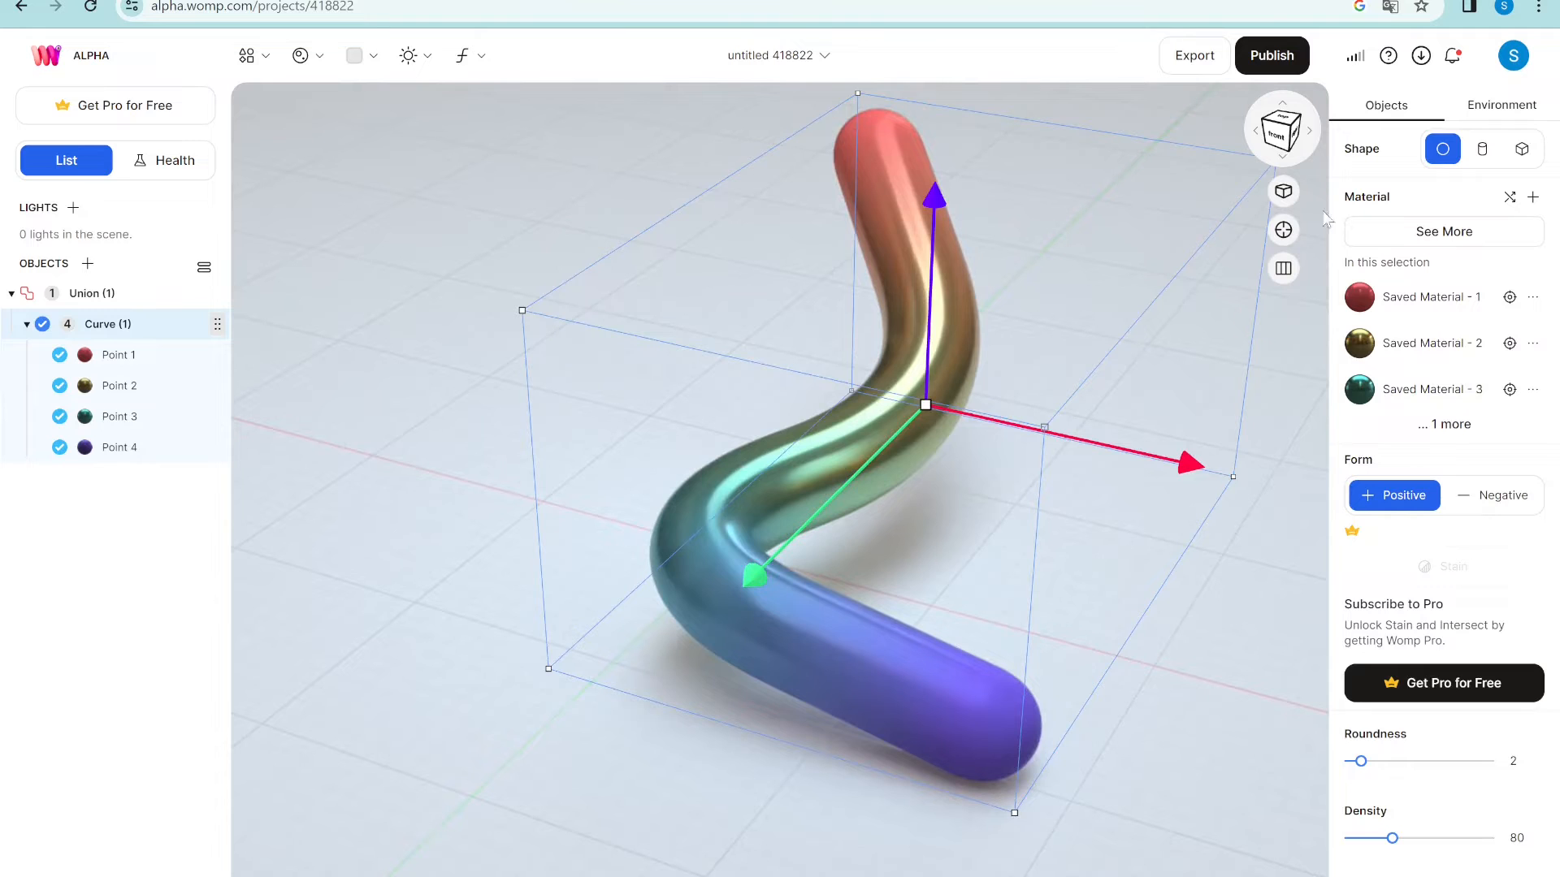
pyautogui.click(1529, 150)
pyautogui.moveTo(1345, 527)
pyautogui.mouseDown()
pyautogui.moveTo(1504, 544)
pyautogui.moveTo(1337, 537)
pyautogui.mouseUp()
pyautogui.click(145, 325)
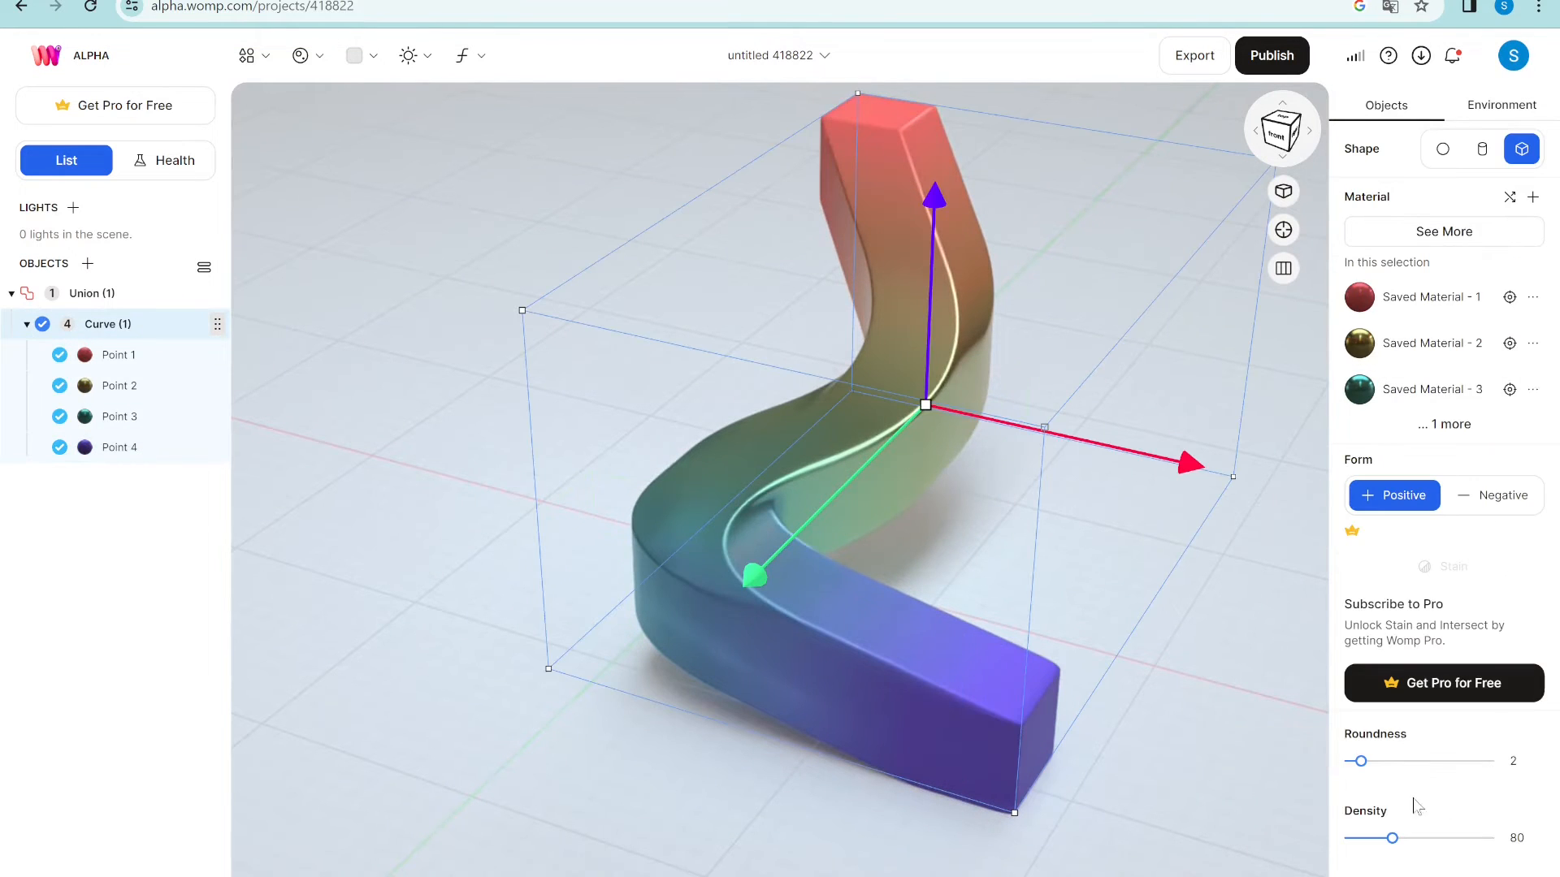
pyautogui.moveTo(1361, 762); pyautogui.dragTo(1390, 763)
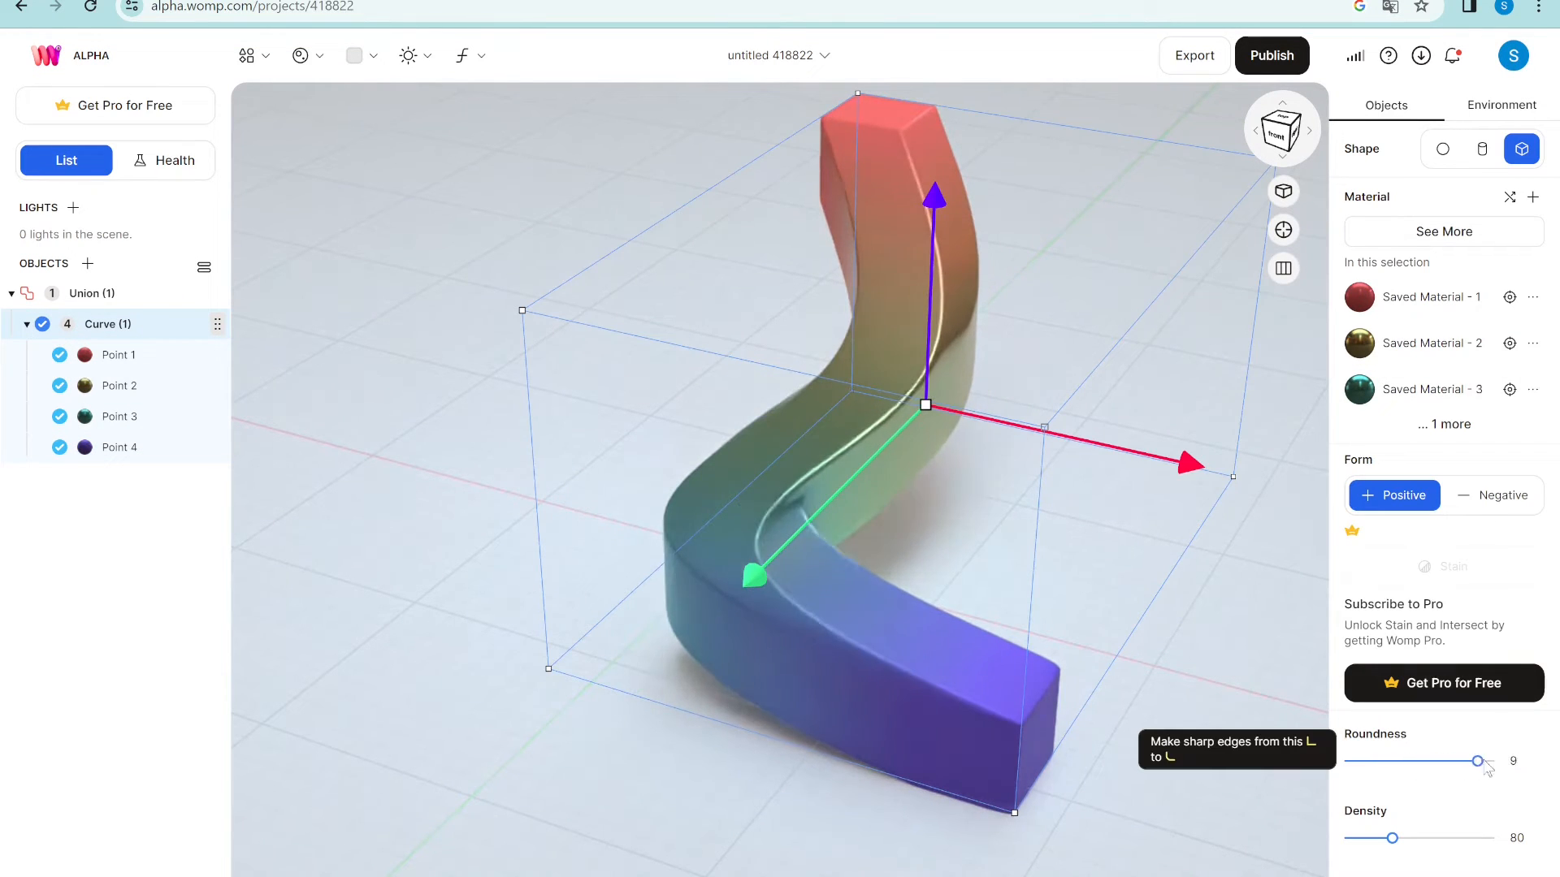
pyautogui.moveTo(1510, 766)
pyautogui.mouseDown()
pyautogui.moveTo(1337, 765)
pyautogui.moveTo(1504, 760)
pyautogui.mouseUp()
pyautogui.moveTo(1497, 768); pyautogui.dragTo(1403, 769)
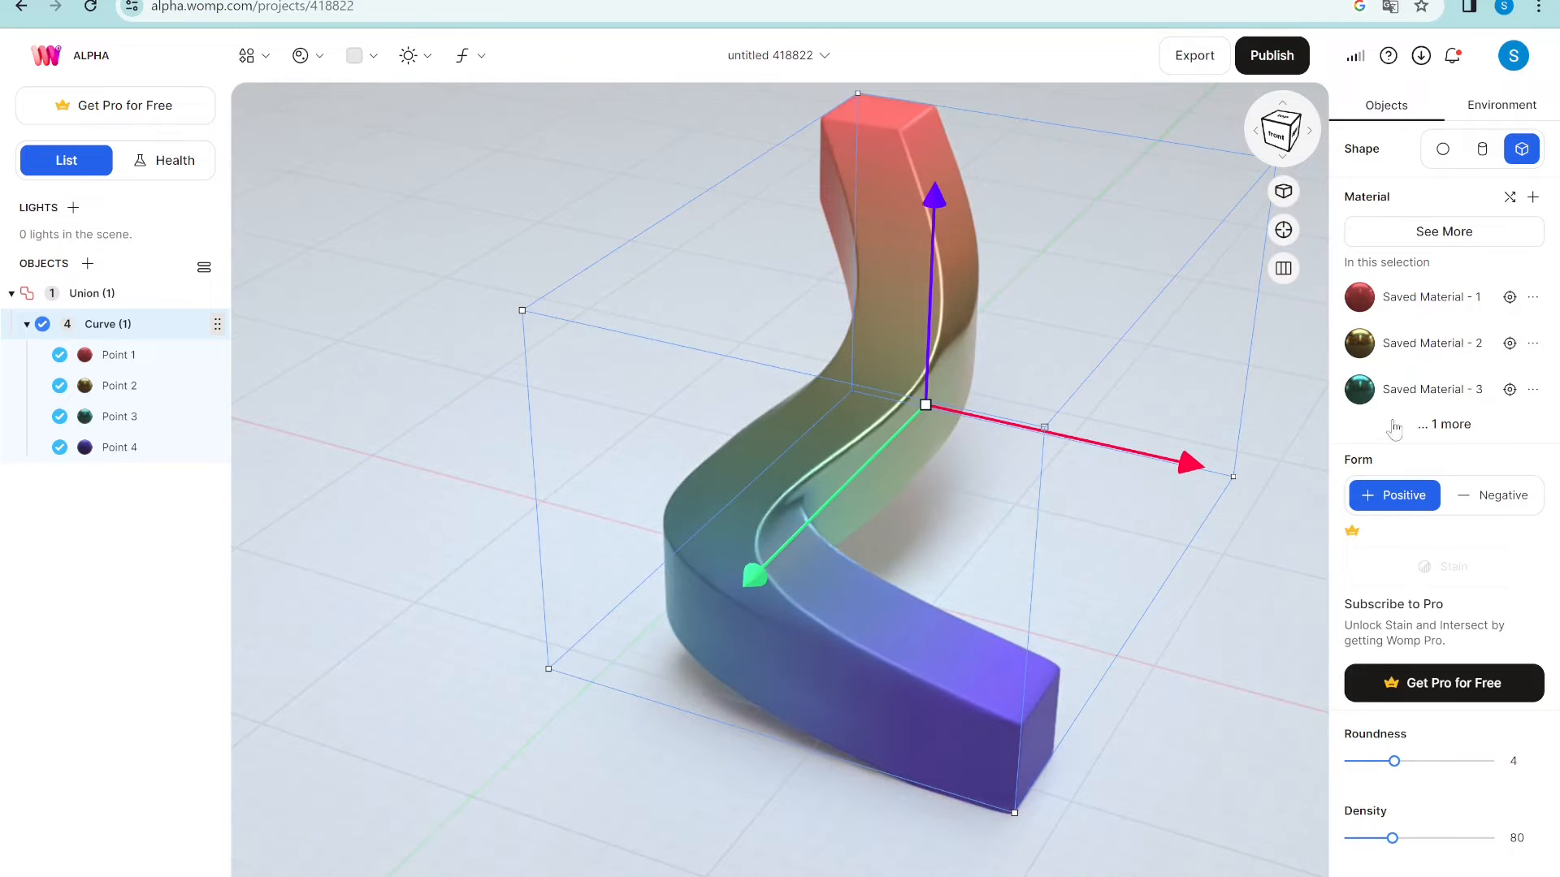
# - Raise the curve's density to 178 for a smoother sweep
pyautogui.scroll(-2, 1432, 749)
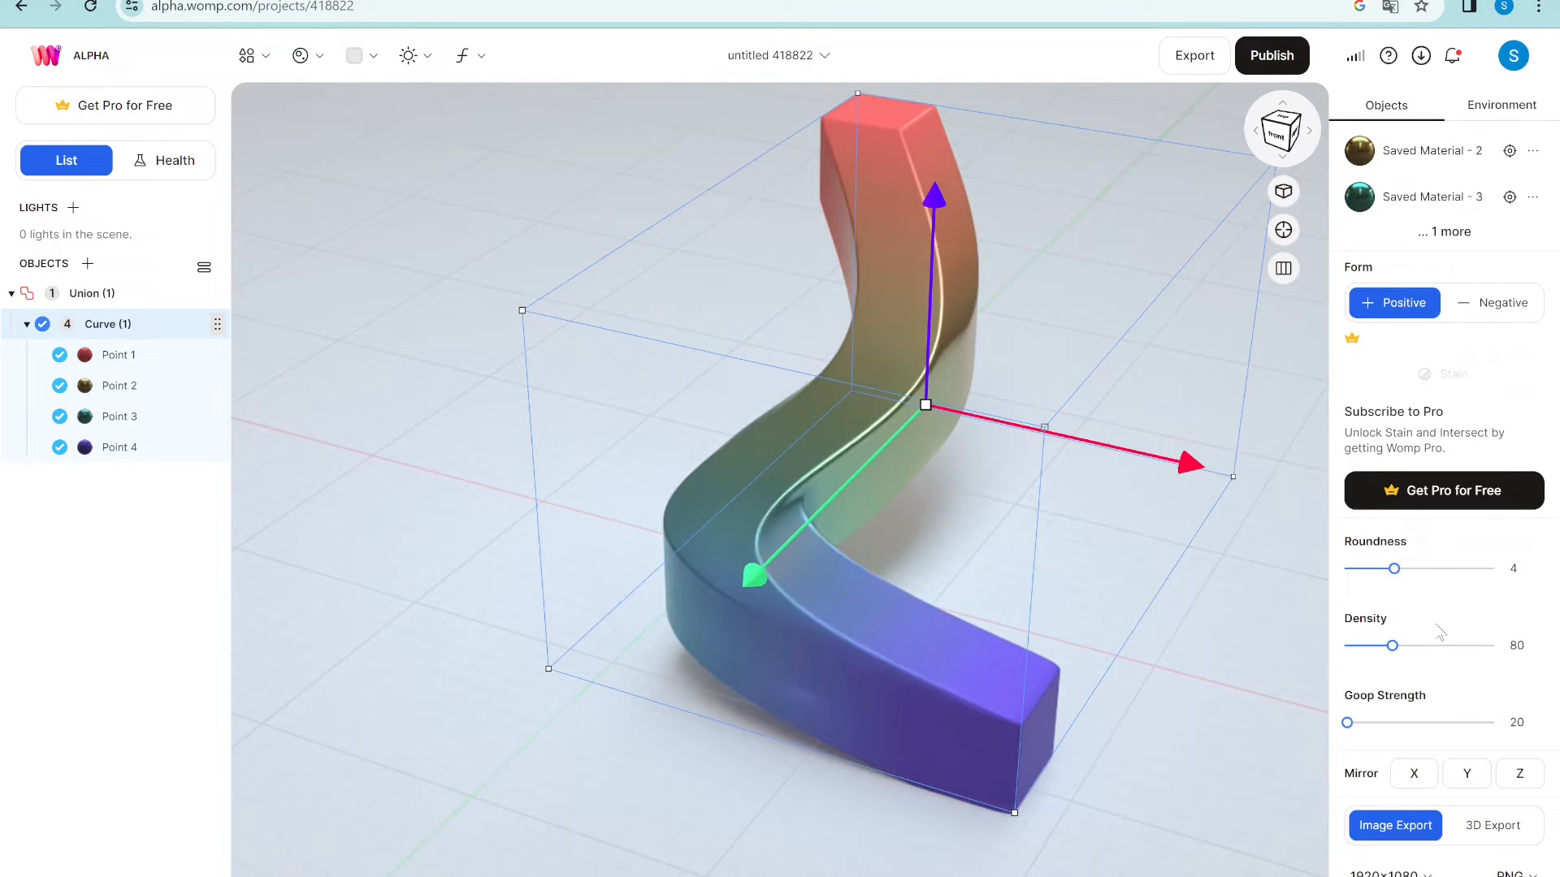
pyautogui.scroll(1, 1439, 632)
pyautogui.moveTo(1399, 742); pyautogui.dragTo(1451, 742)
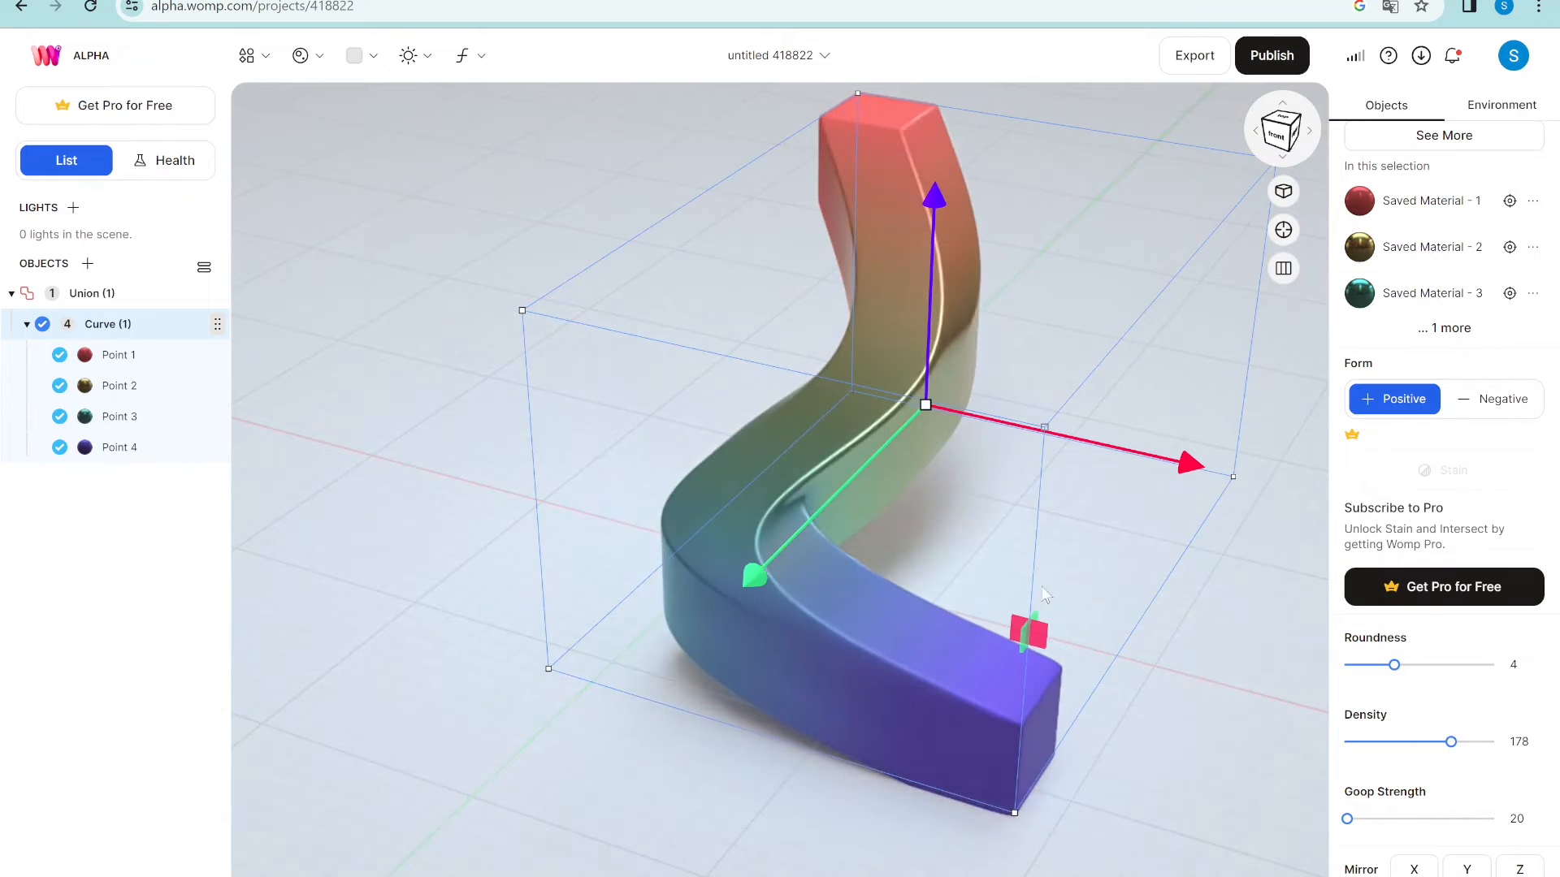
pyautogui.scroll(1, 1030, 632)
# - Add a new curve and move it onto open floor beside the S-shape
pyautogui.scroll(-5, 1033, 632)
pyautogui.click(252, 55)
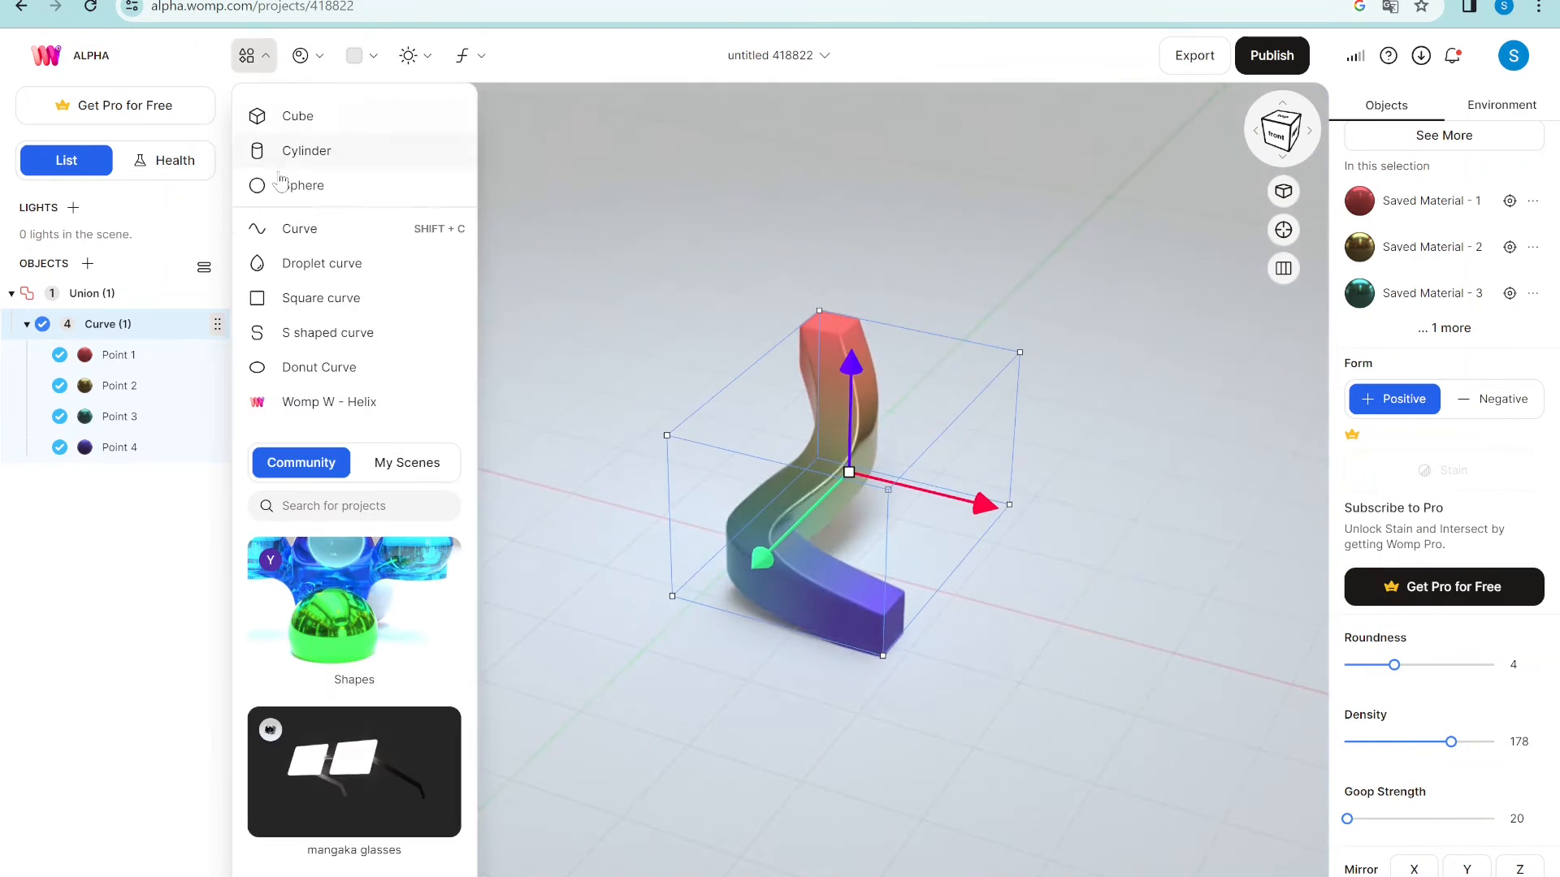
pyautogui.click(320, 230)
pyautogui.click(323, 232)
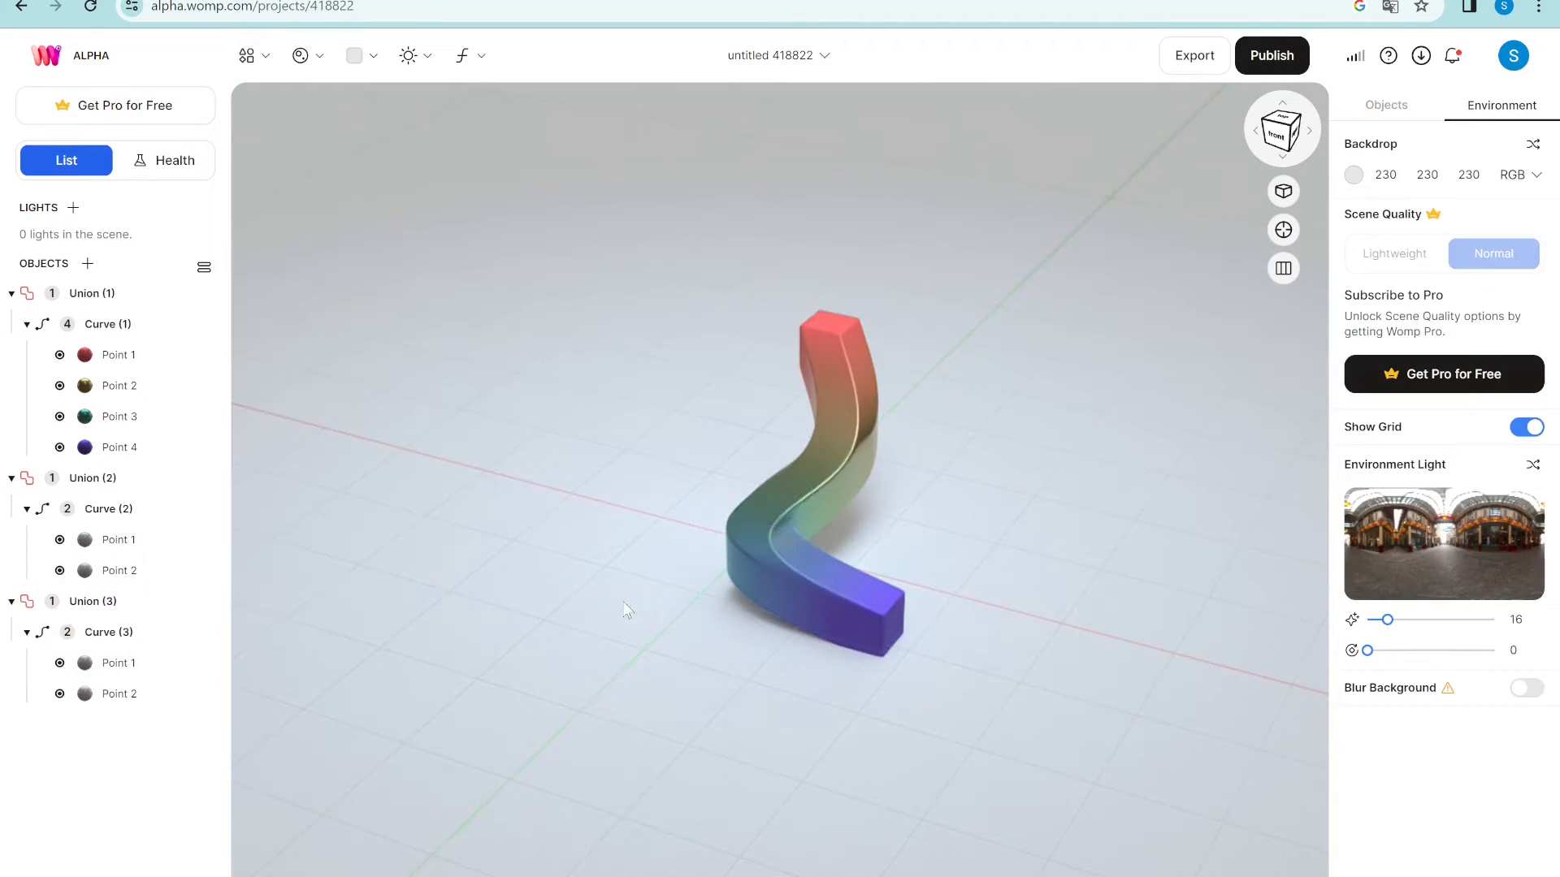
pyautogui.moveTo(721, 576); pyautogui.dragTo(1130, 664)
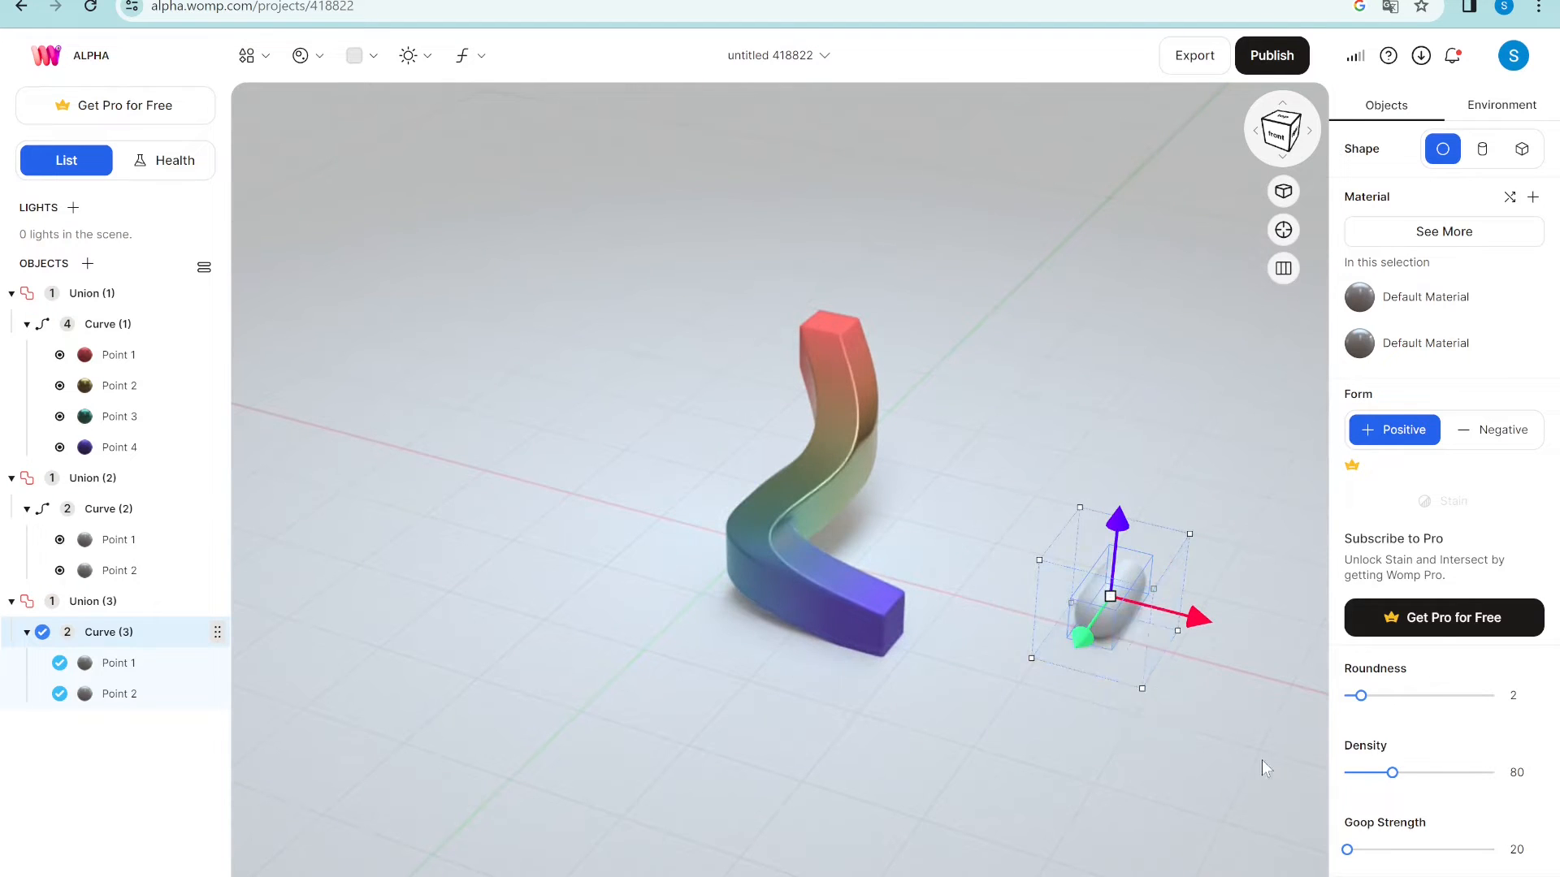
pyautogui.scroll(5, 1250, 772)
pyautogui.moveTo(1251, 771); pyautogui.dragTo(615, 477, button='middle')
# - Drag the capsule's two points apart to stretch it long
pyautogui.doubleClick(615, 477)
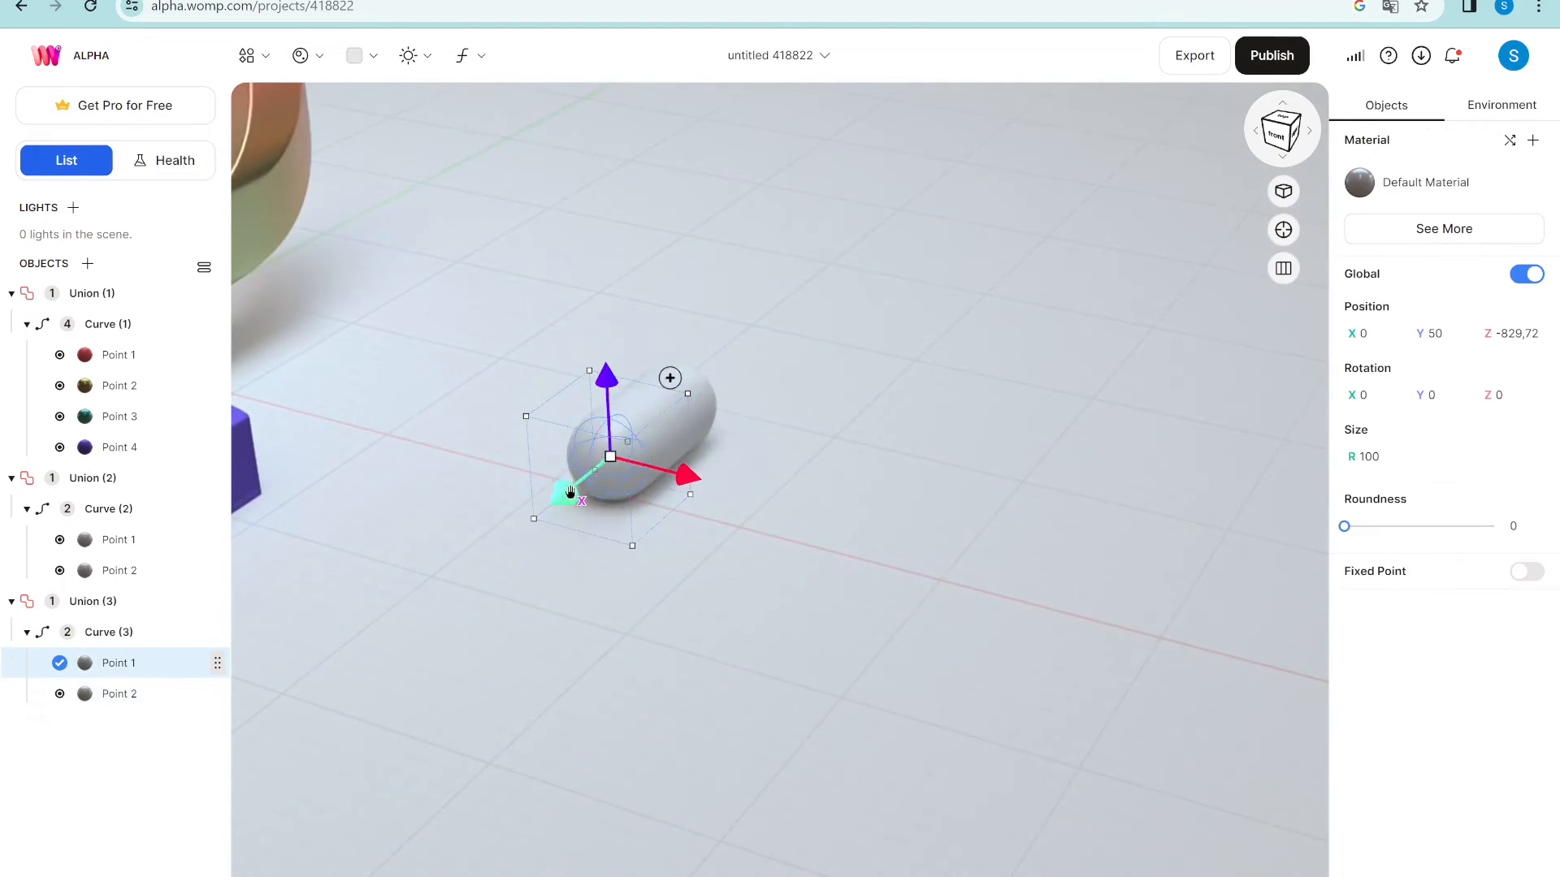
pyautogui.moveTo(571, 494); pyautogui.dragTo(390, 640)
pyautogui.click(688, 413)
pyautogui.moveTo(636, 441); pyautogui.dragTo(777, 329)
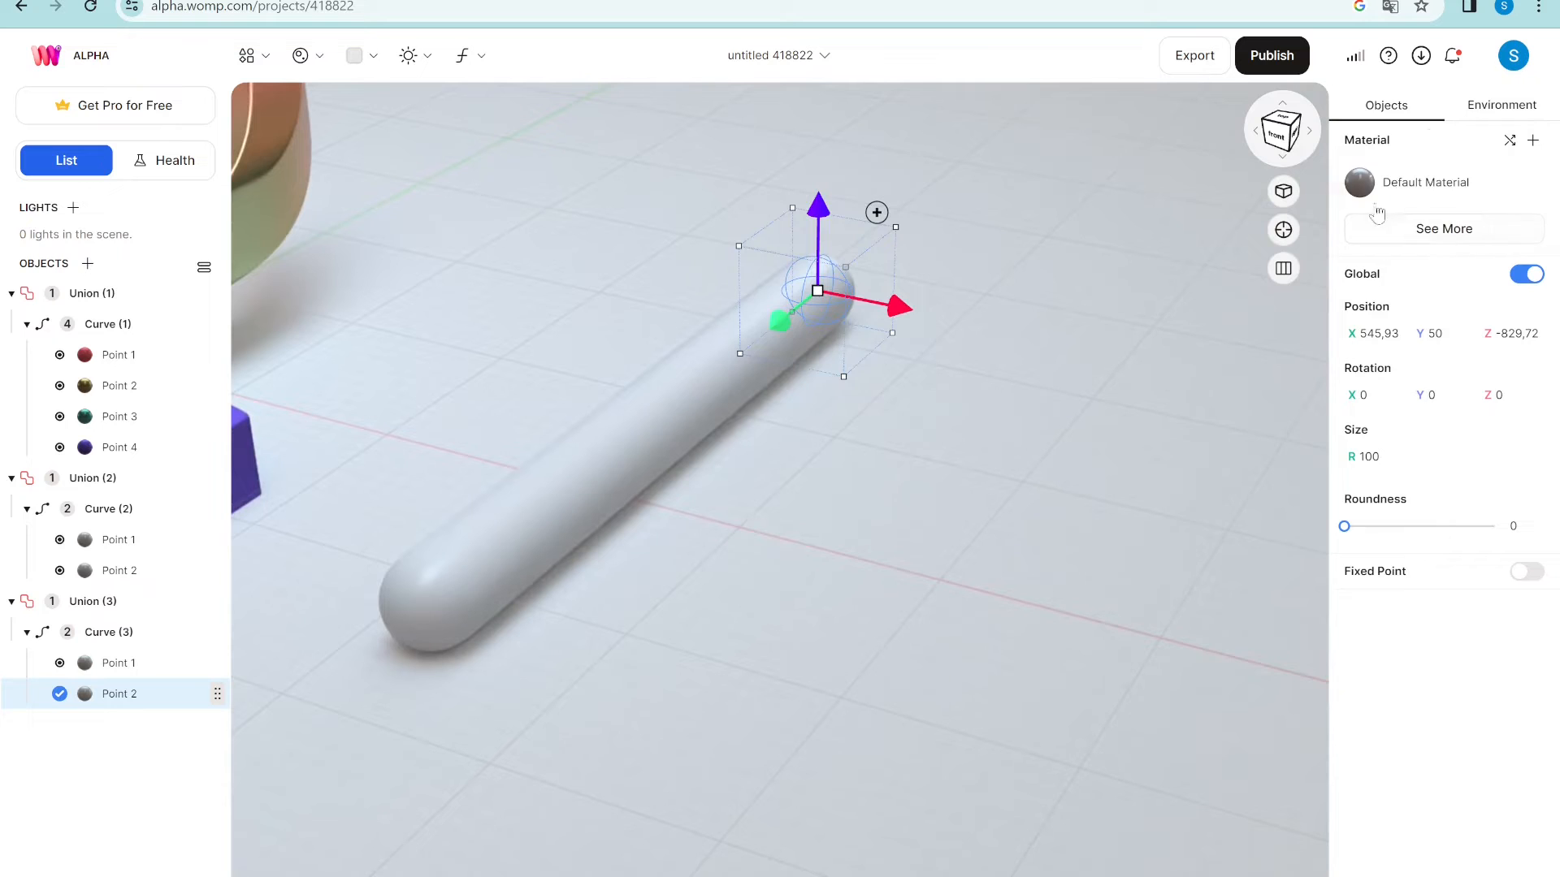
# - Colour Point 2 red and give Point 1 a purple Random Material
pyautogui.click(1414, 182)
pyautogui.click(1270, 441)
pyautogui.click(1148, 459)
pyautogui.click(460, 603)
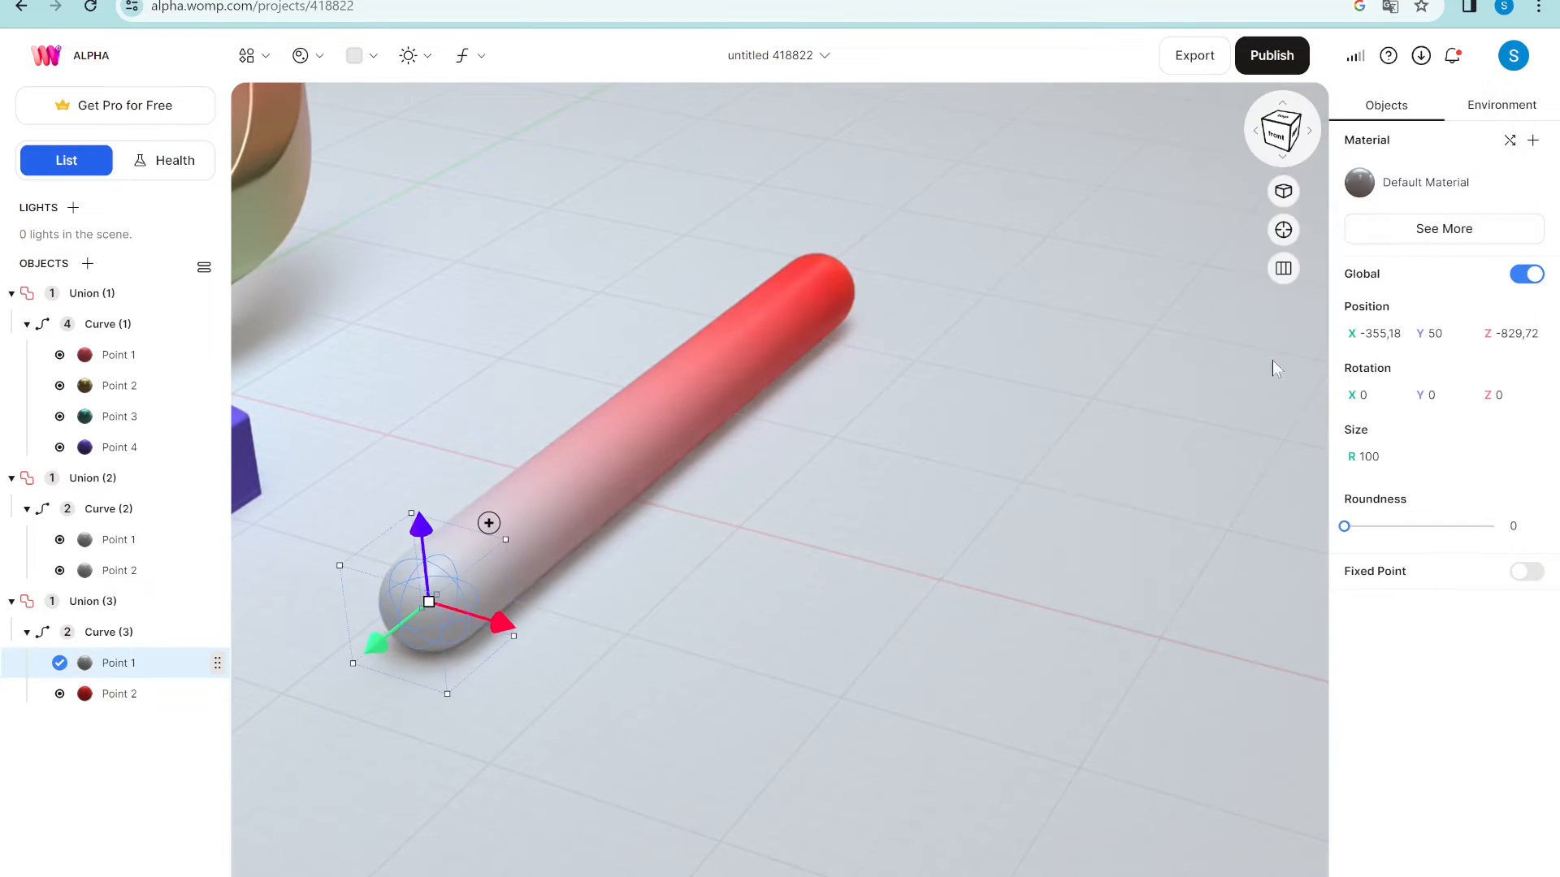
pyautogui.click(1508, 141)
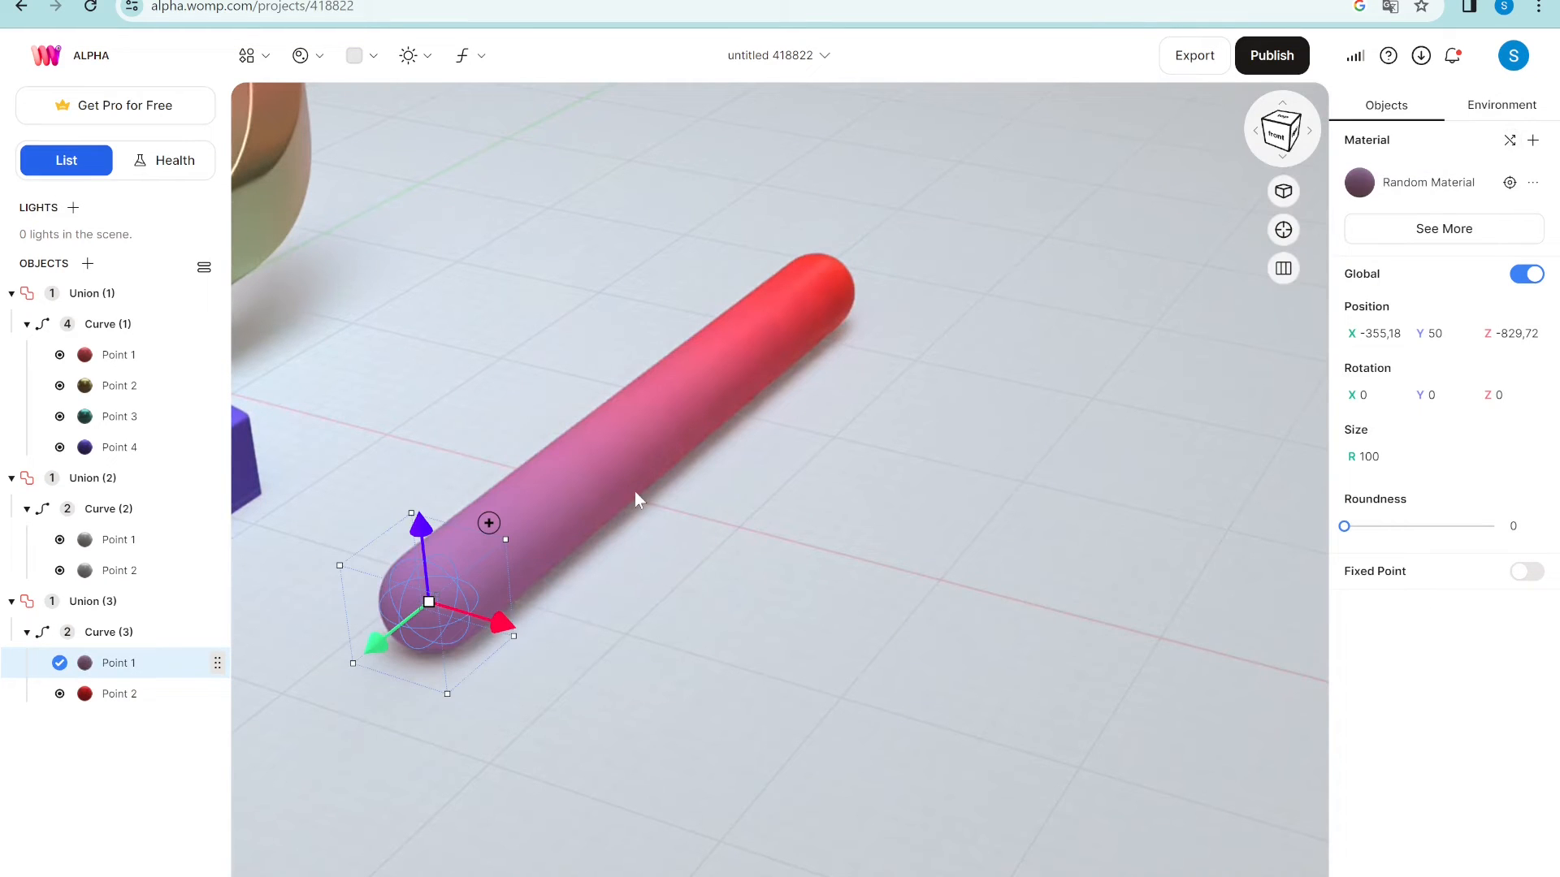
pyautogui.click(122, 632)
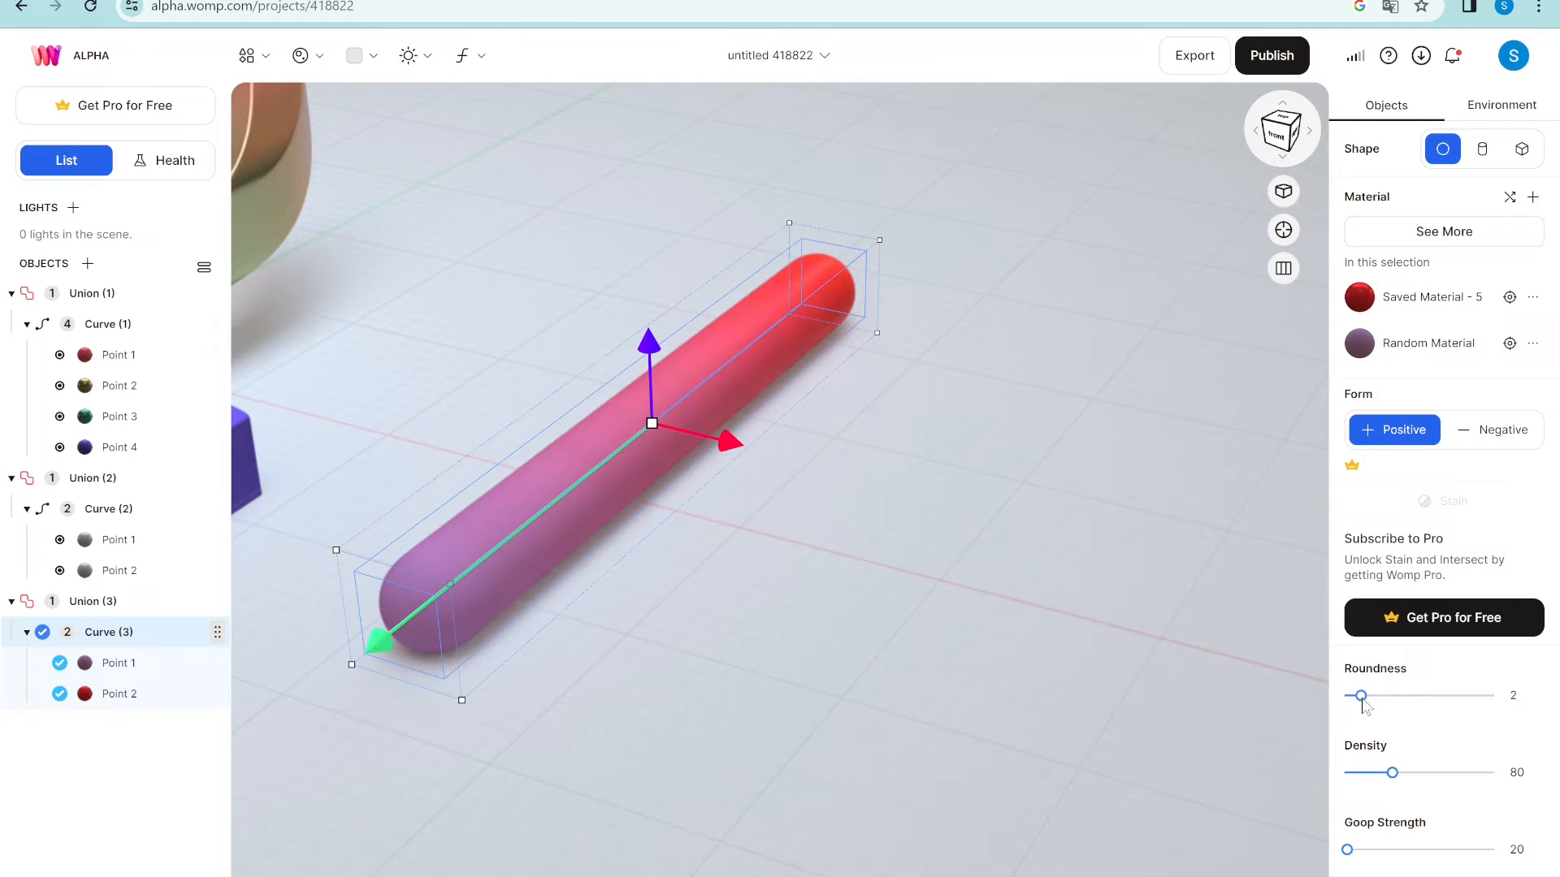
# - Set Curve (3) roundness to 3, try densities 0 and 3, and settle on 25
pyautogui.moveTo(1362, 697); pyautogui.dragTo(1340, 698)
pyautogui.moveTo(1391, 773); pyautogui.dragTo(1342, 773)
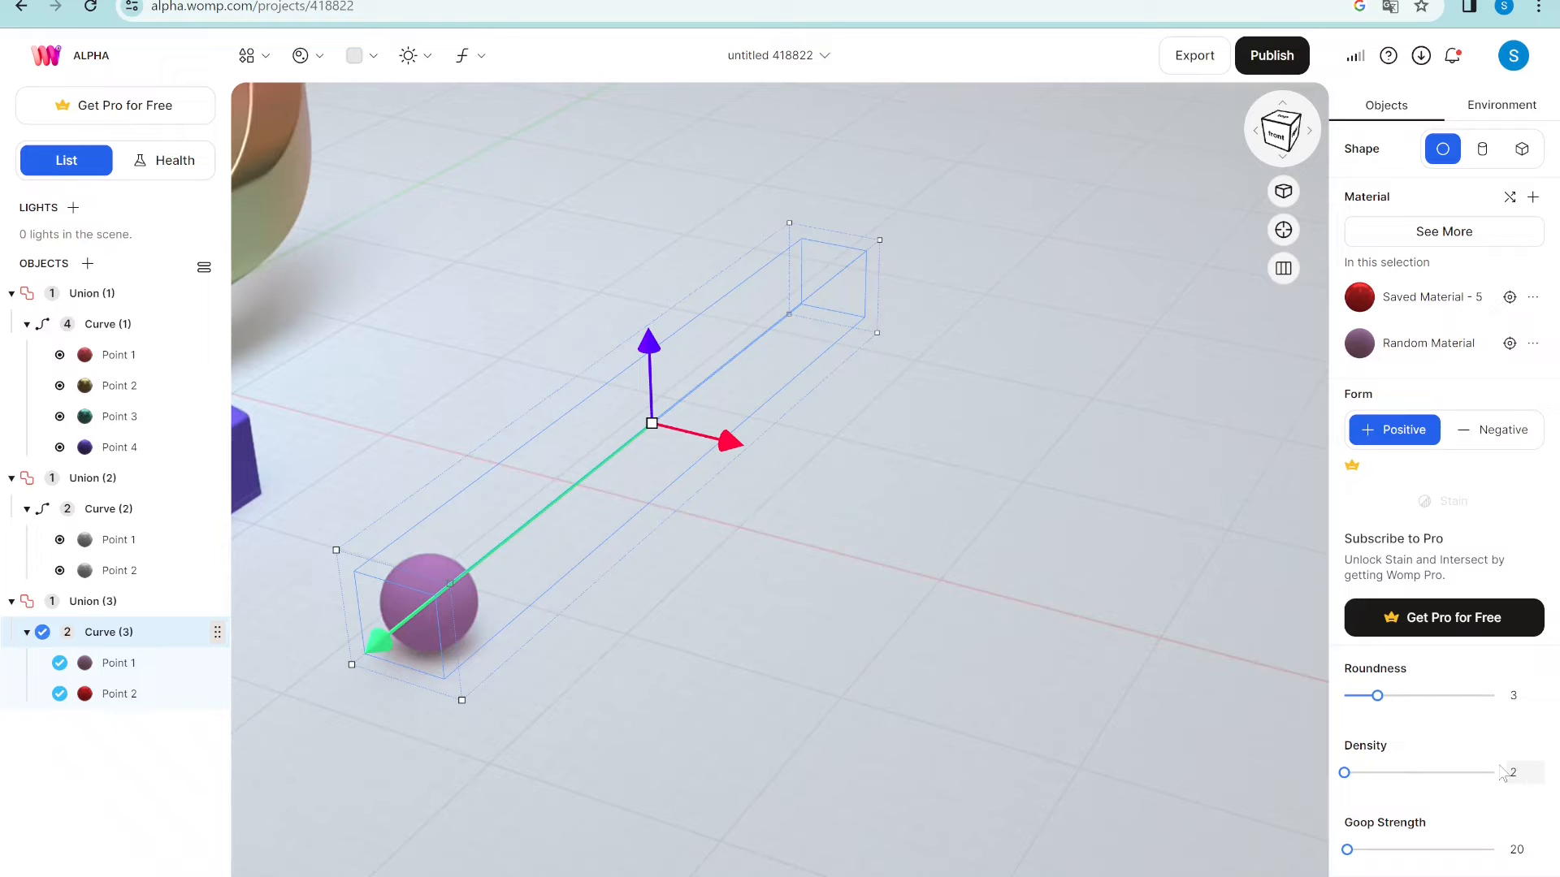
pyautogui.press('Return')
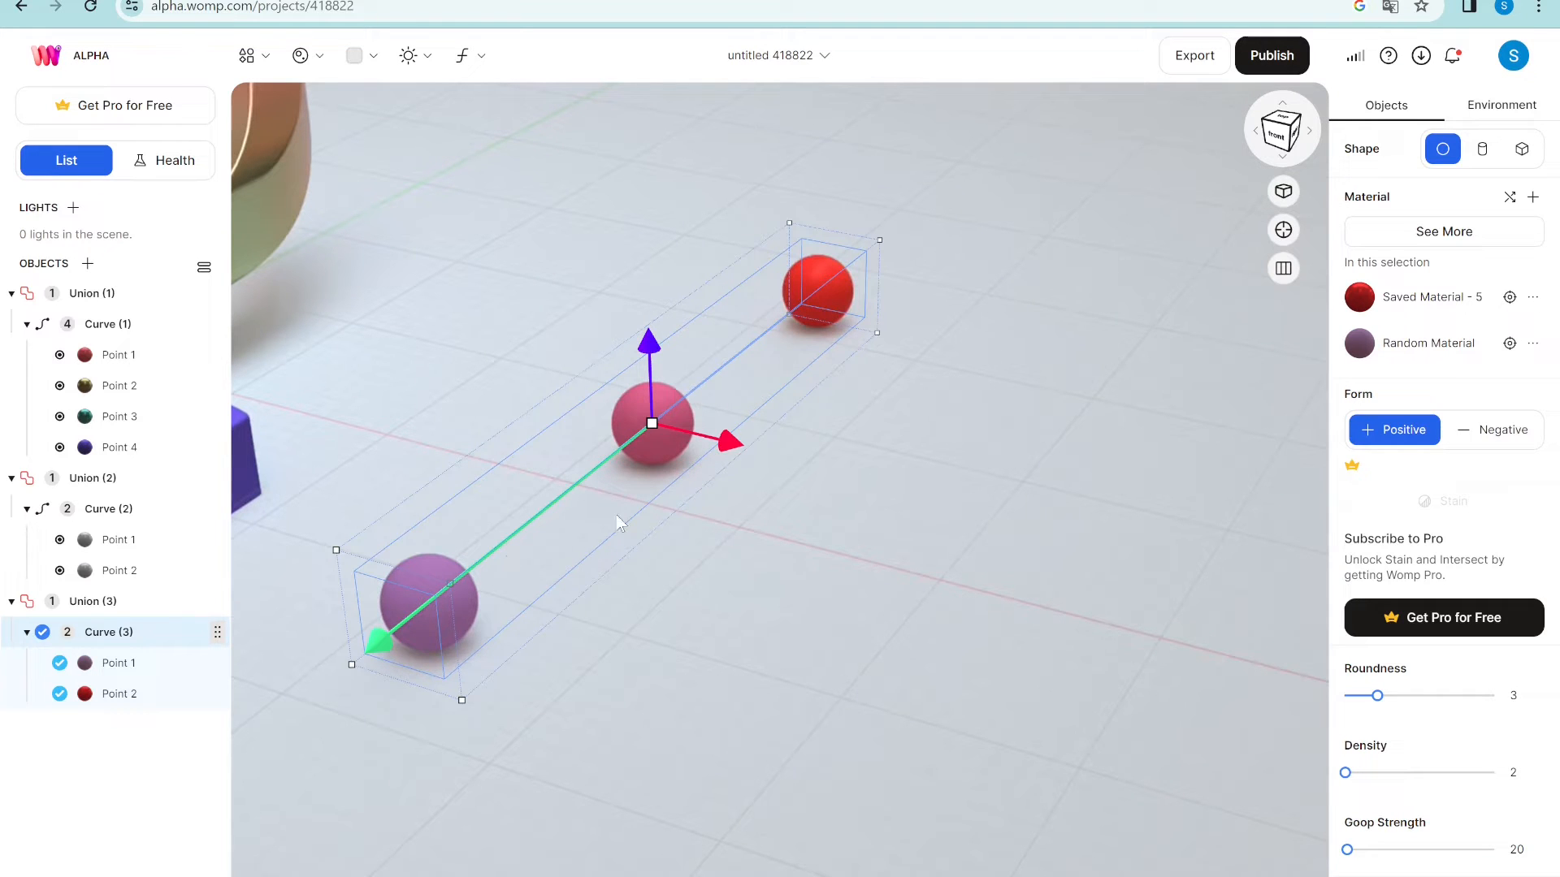
pyautogui.click(1514, 772)
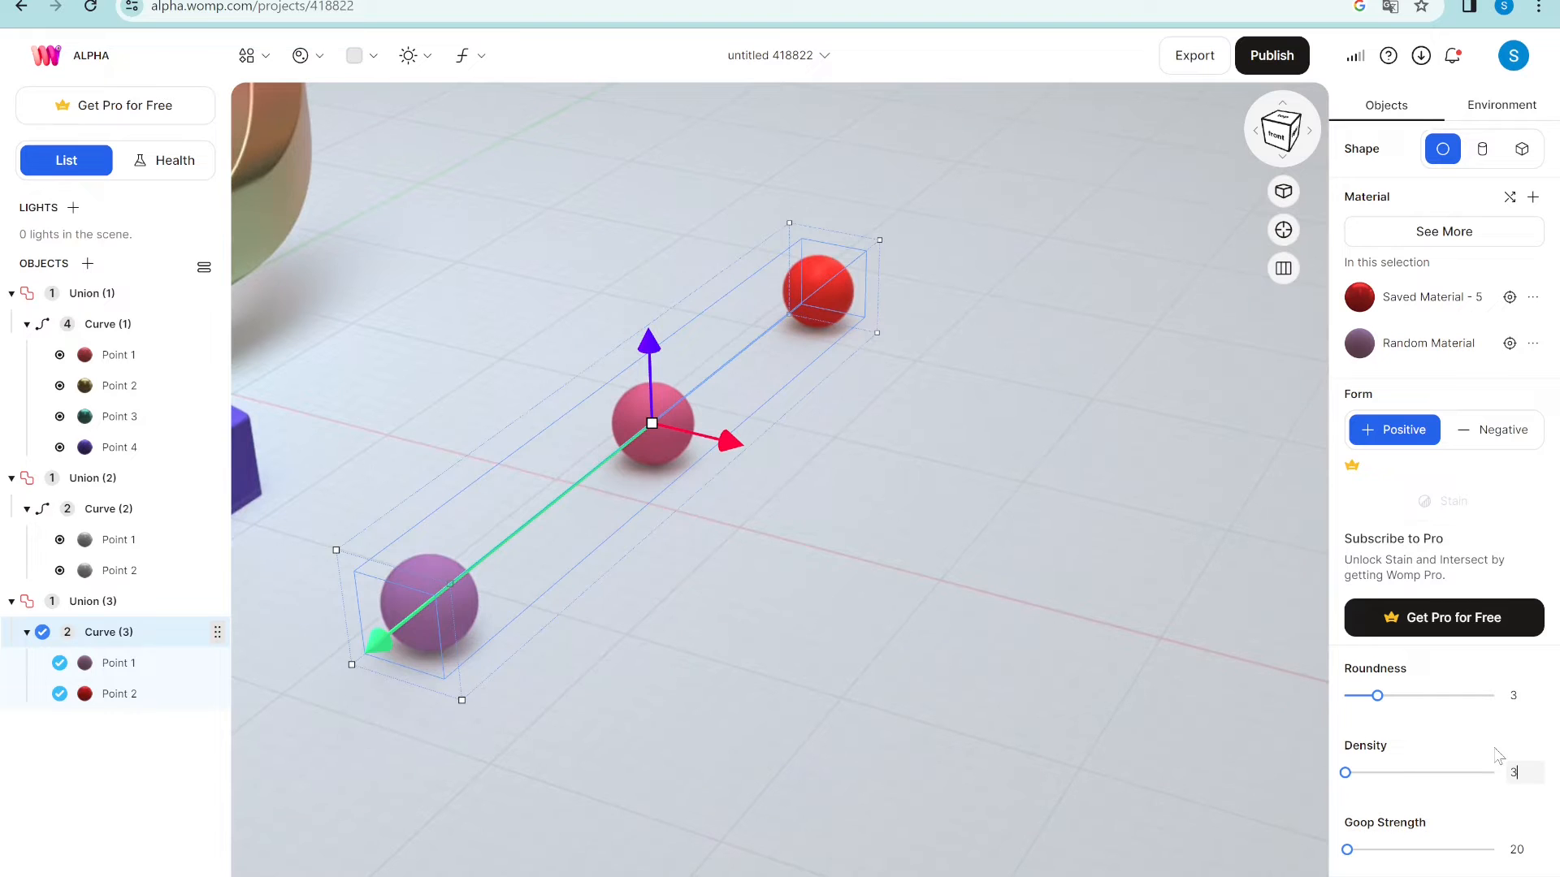
pyautogui.write('3')
pyautogui.press('Return')
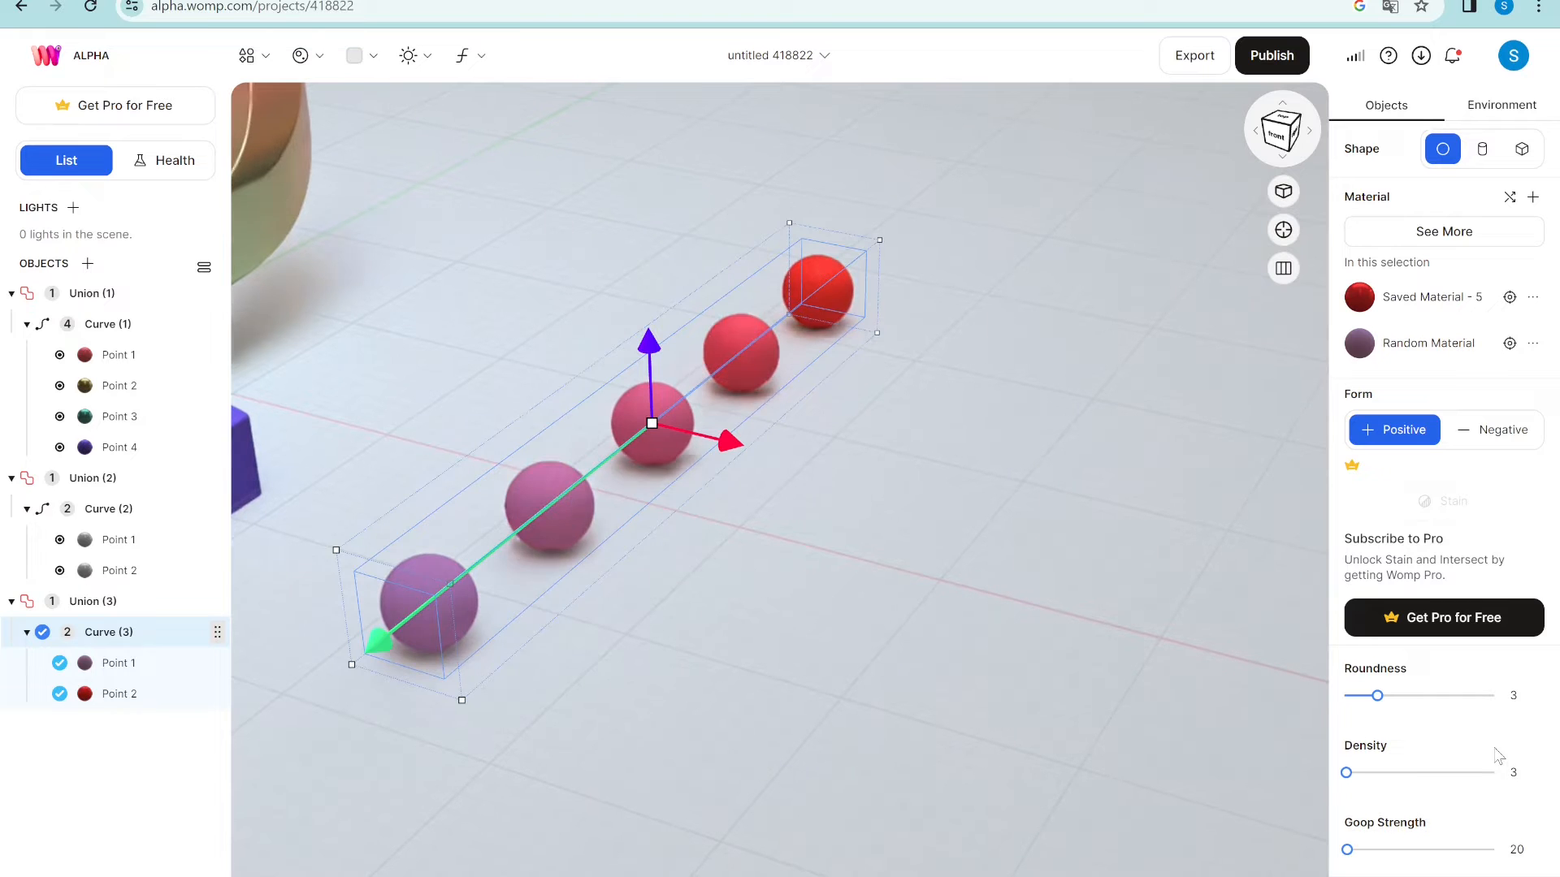
pyautogui.click(1352, 773)
pyautogui.moveTo(1353, 778); pyautogui.dragTo(1362, 777)
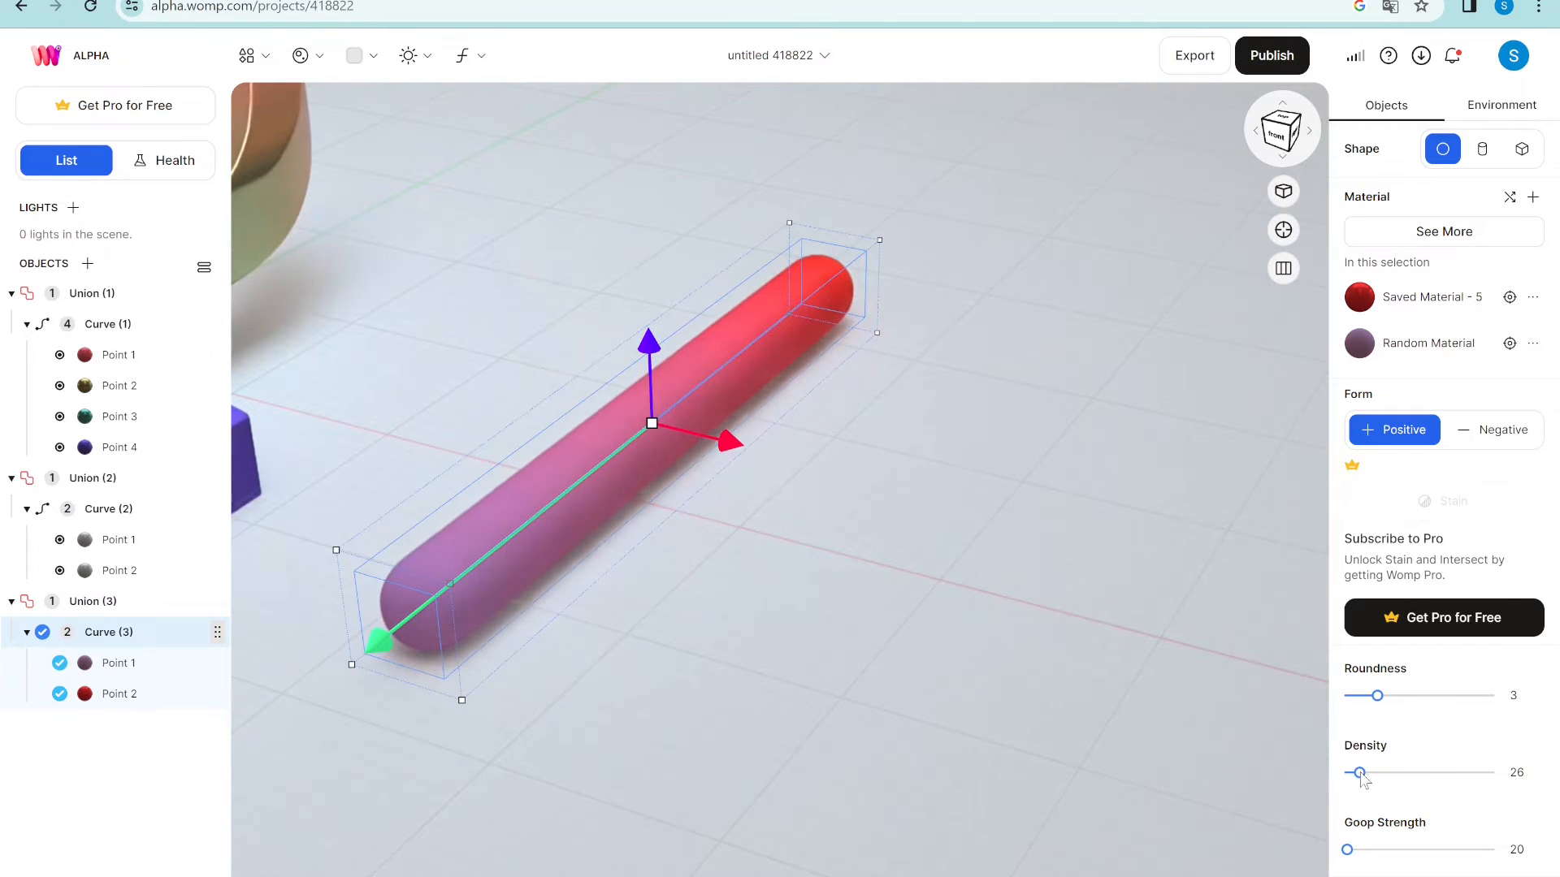
pyautogui.scroll(-5, 804, 539)
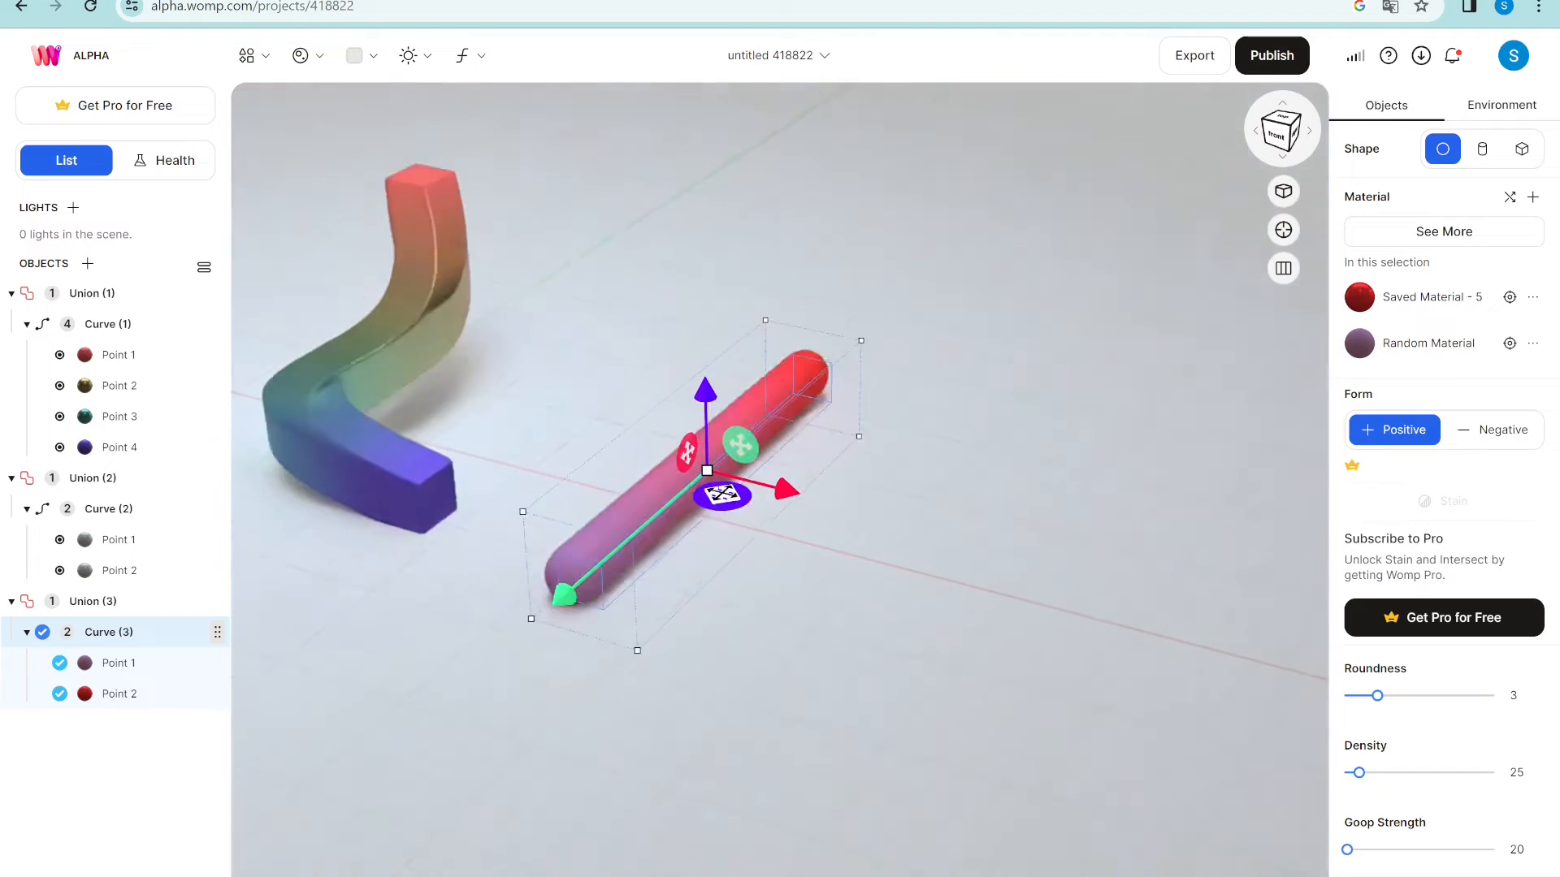
# - Lower the S curve's density to 36 and raise its top point
pyautogui.click(521, 299)
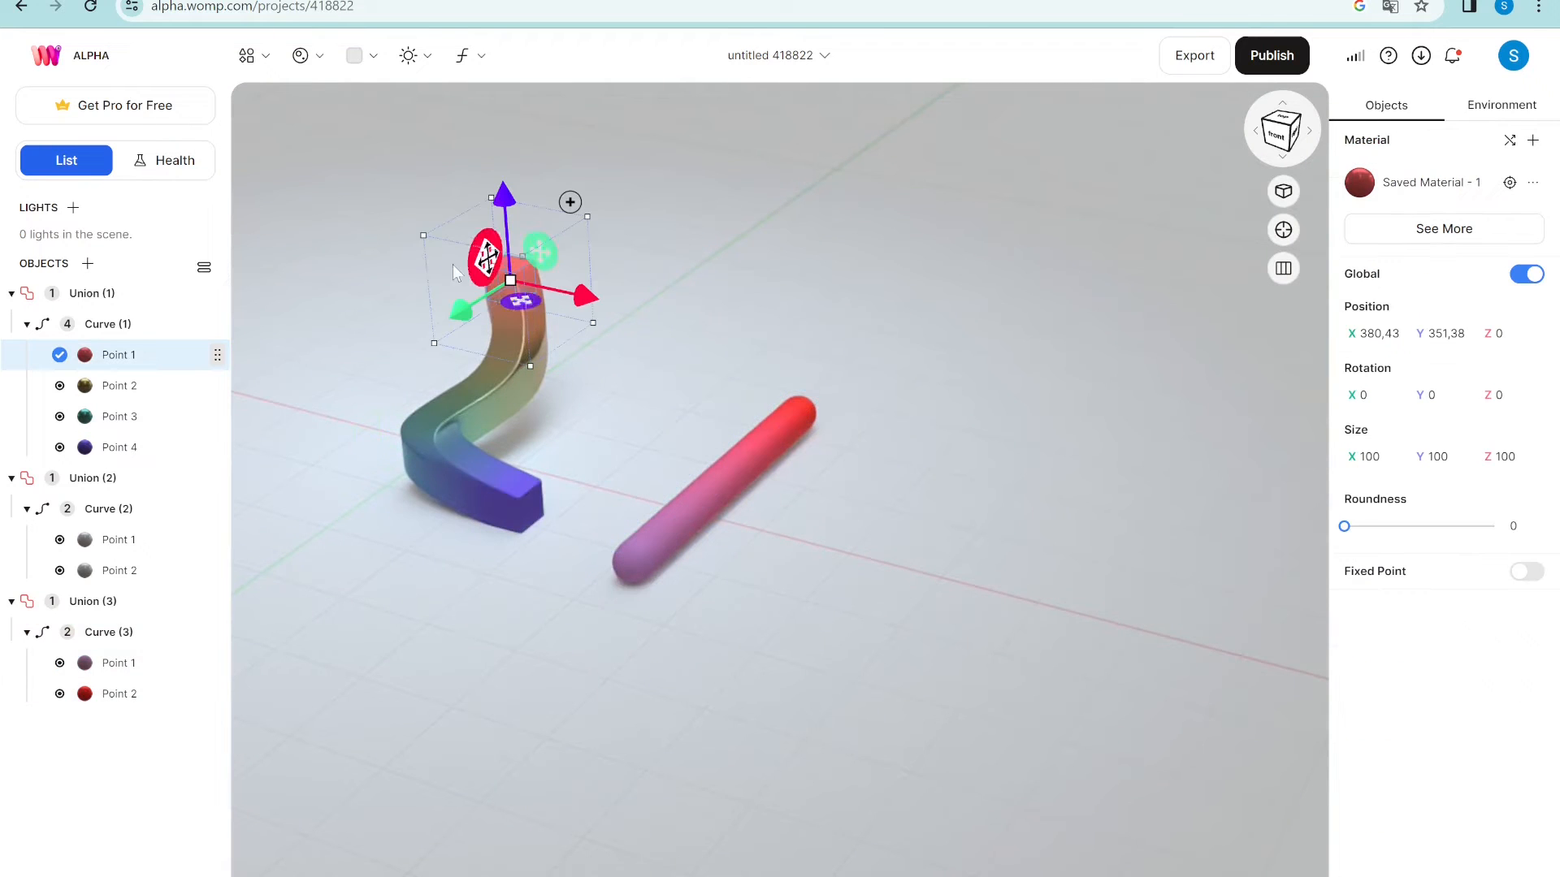
pyautogui.scroll(3, 367, 319)
pyautogui.moveTo(380, 320); pyautogui.dragTo(689, 379, button='middle')
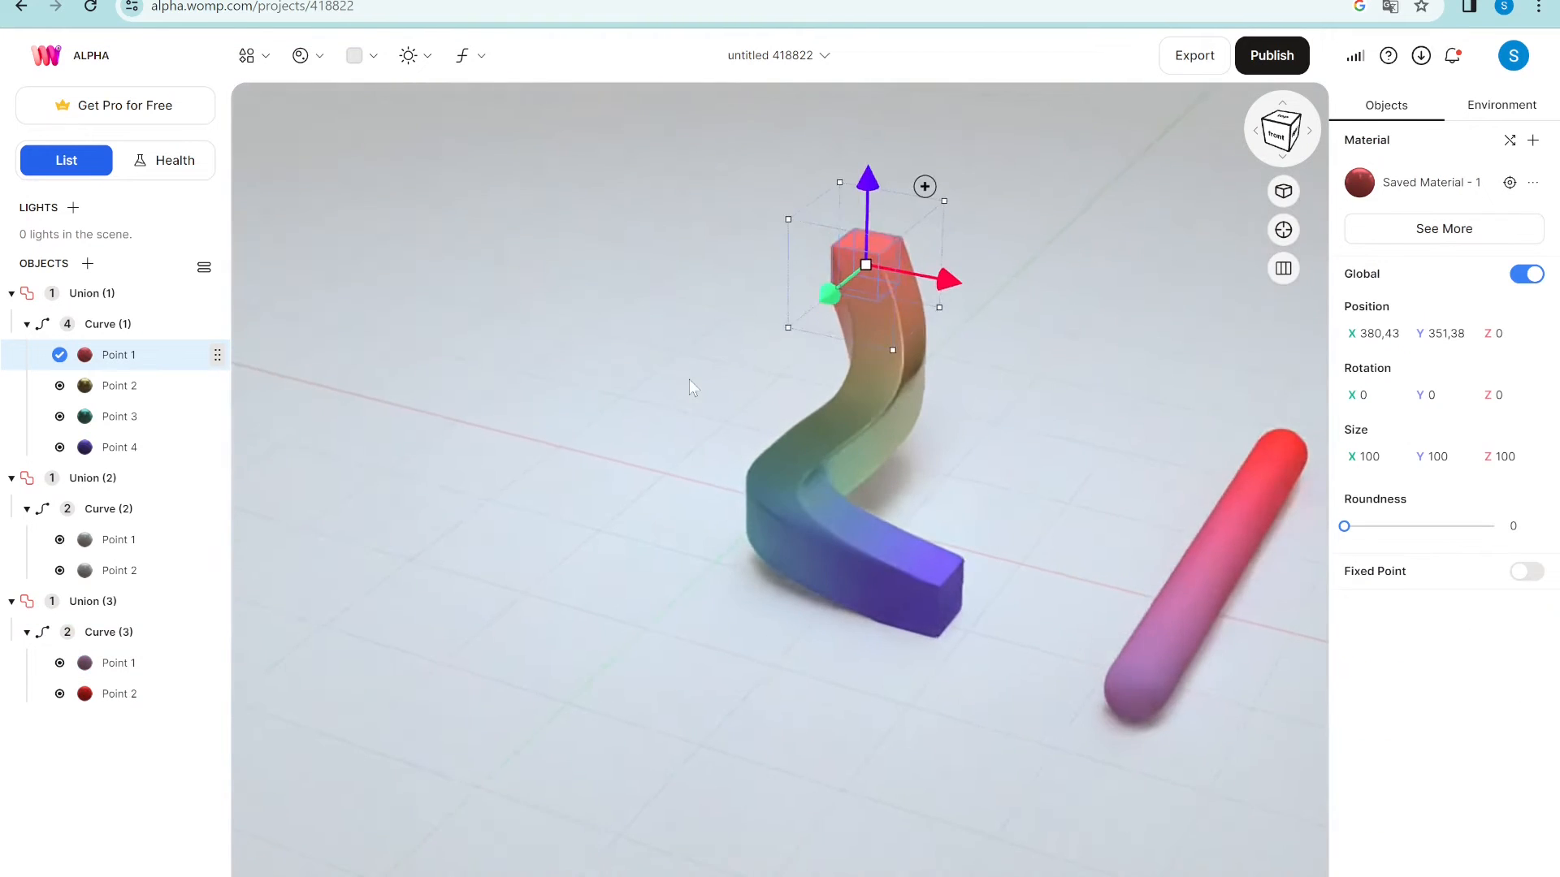
pyautogui.scroll(3, 689, 378)
pyautogui.click(825, 502)
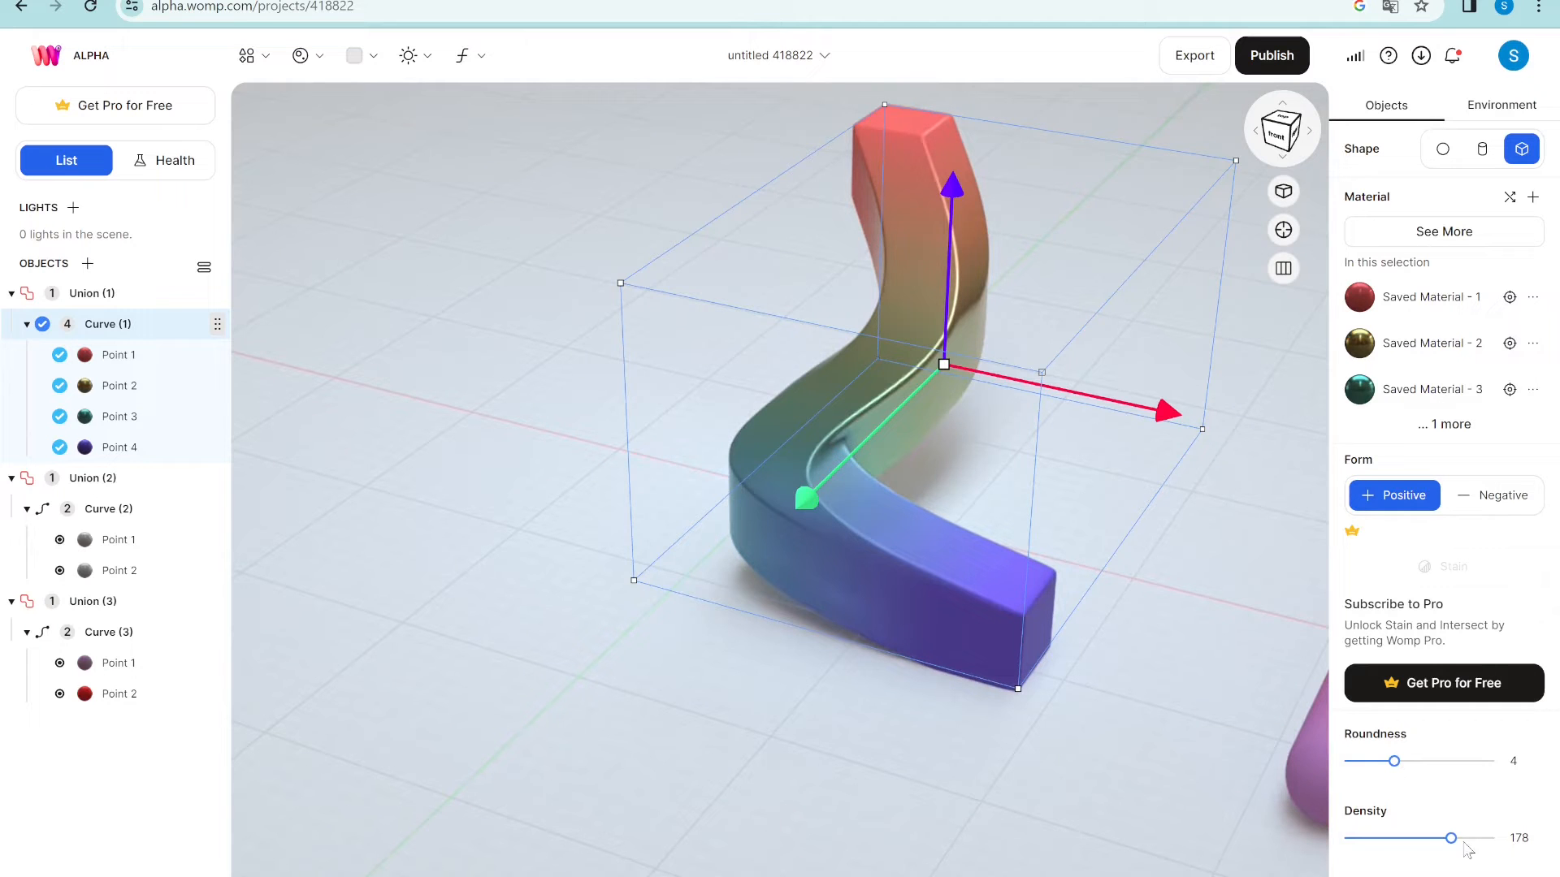
pyautogui.moveTo(1460, 855); pyautogui.dragTo(1370, 853)
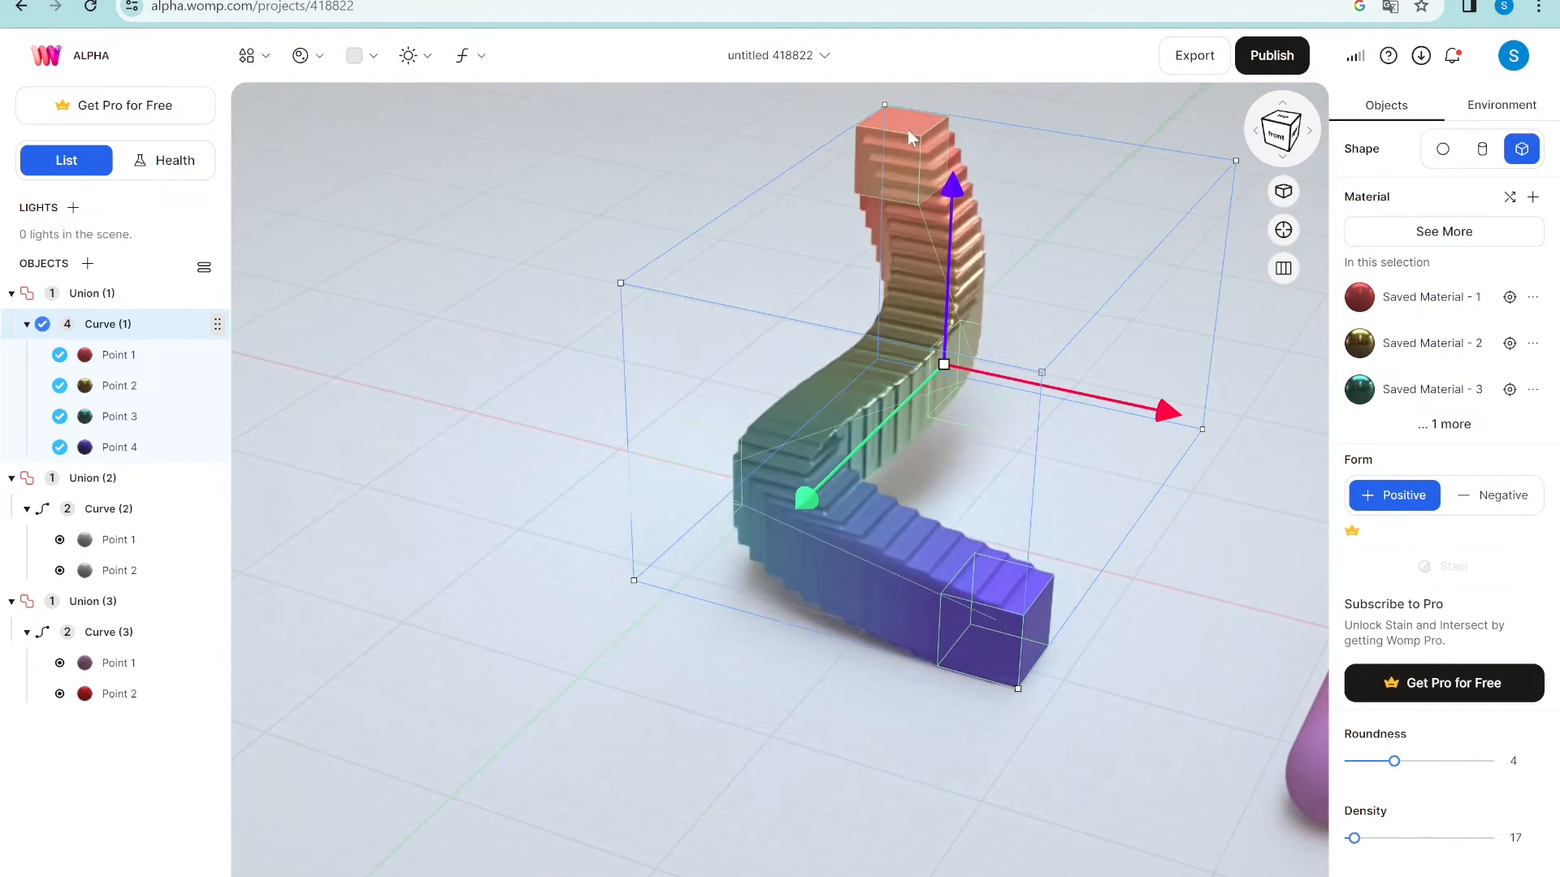
pyautogui.click(876, 179)
pyautogui.scroll(1, 916, 168)
pyautogui.scroll(-2, 915, 166)
pyautogui.moveTo(890, 140); pyautogui.dragTo(890, 94)
# - Drop the first curve's density to 9 and flatten Point 1 to Size Y 16
pyautogui.click(1053, 599)
pyautogui.moveTo(1354, 841); pyautogui.dragTo(1349, 842)
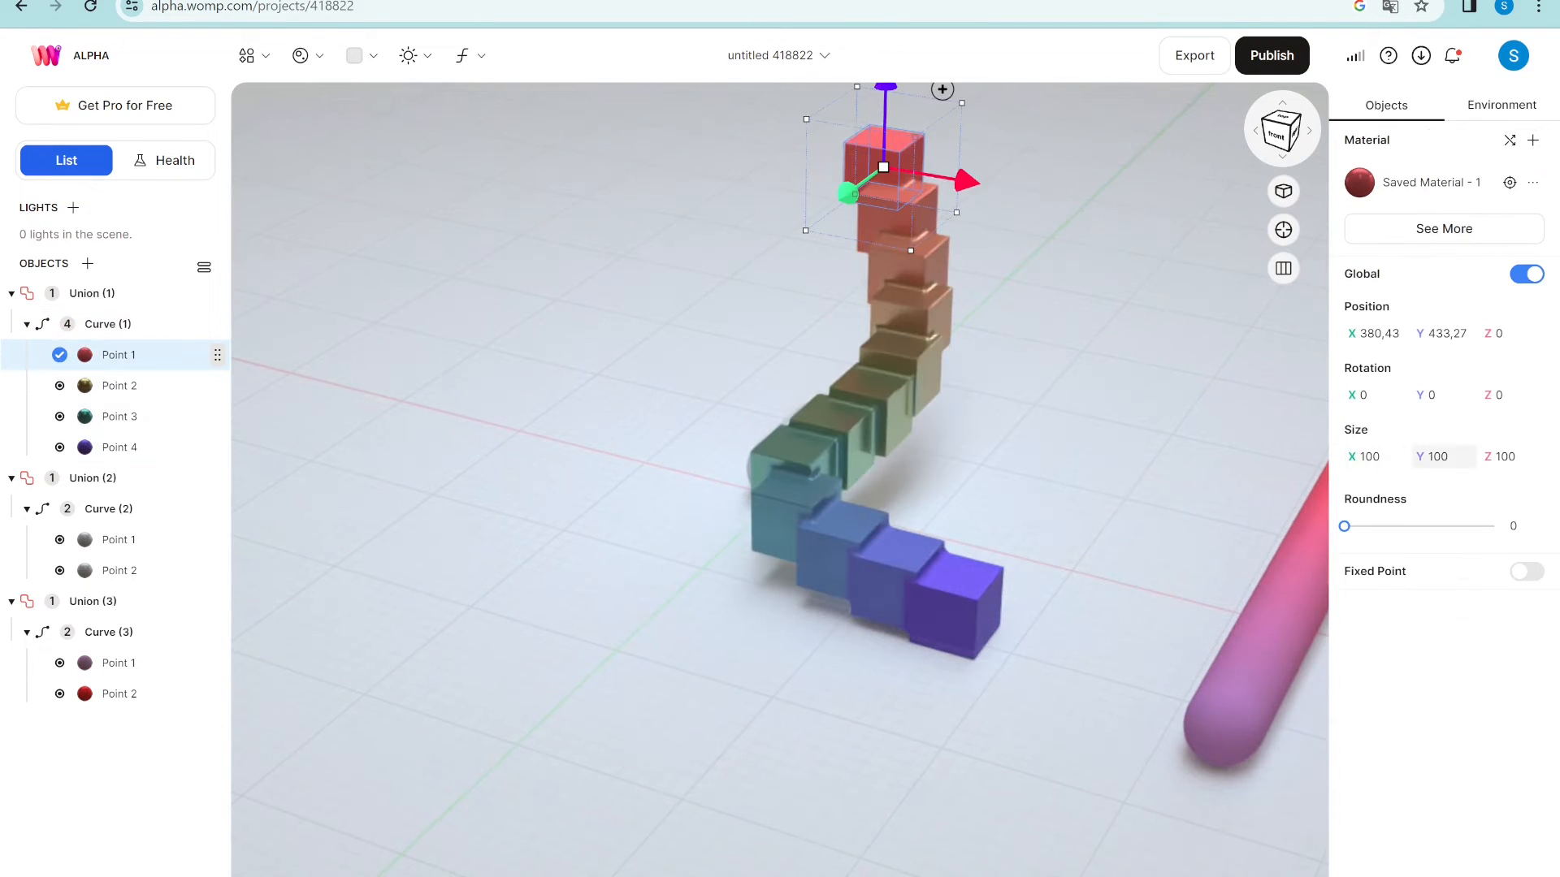
pyautogui.moveTo(1438, 457); pyautogui.dragTo(1459, 462)
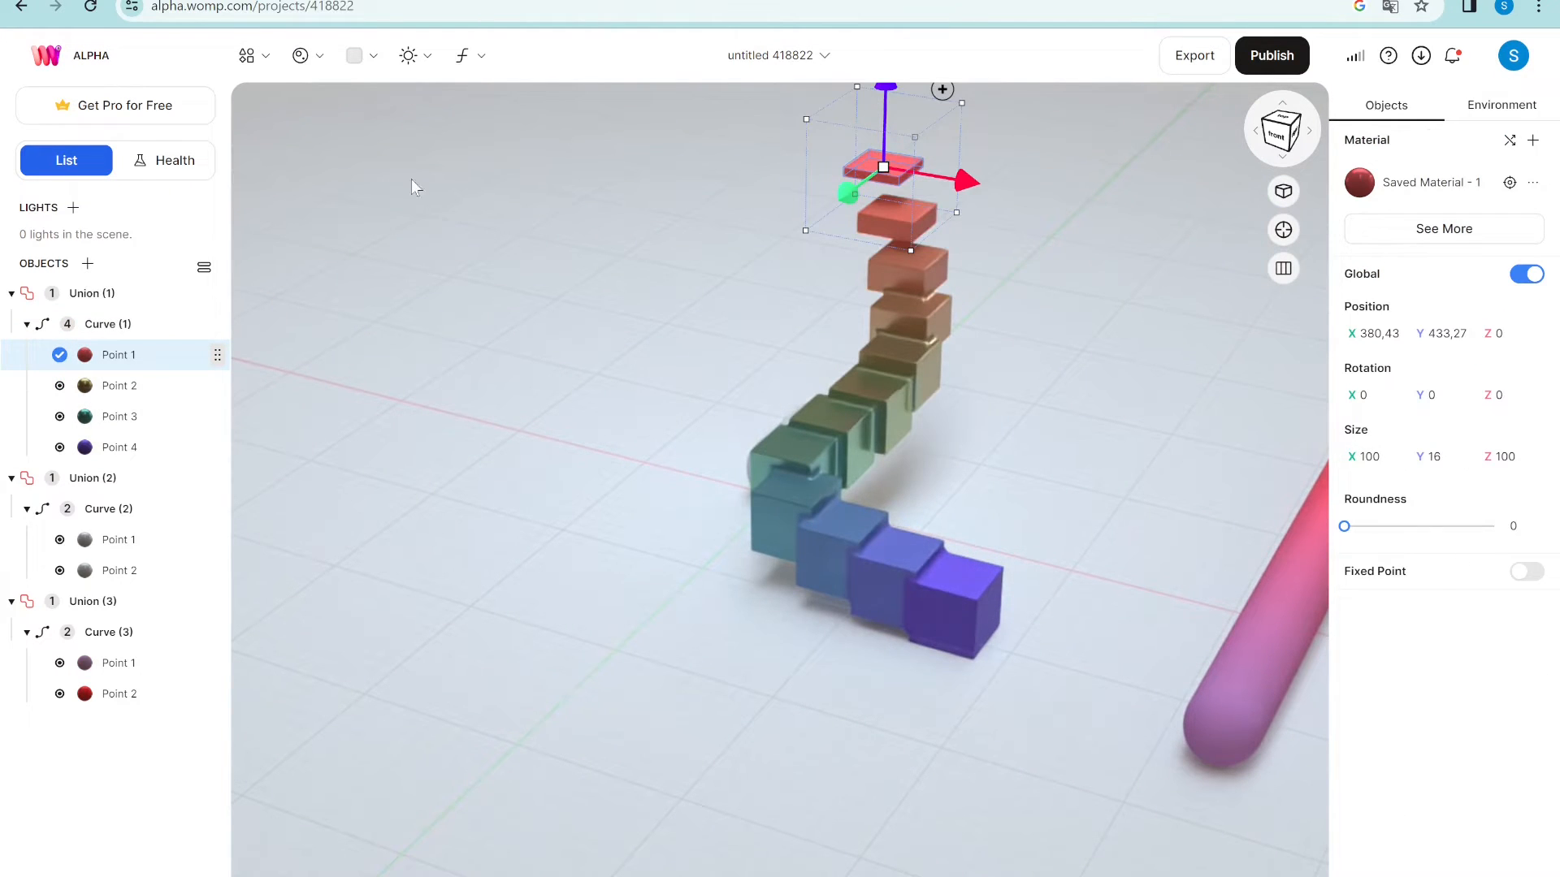
# - Flatten Points 2, 3 and 4 to Size Y 16
pyautogui.click(163, 385)
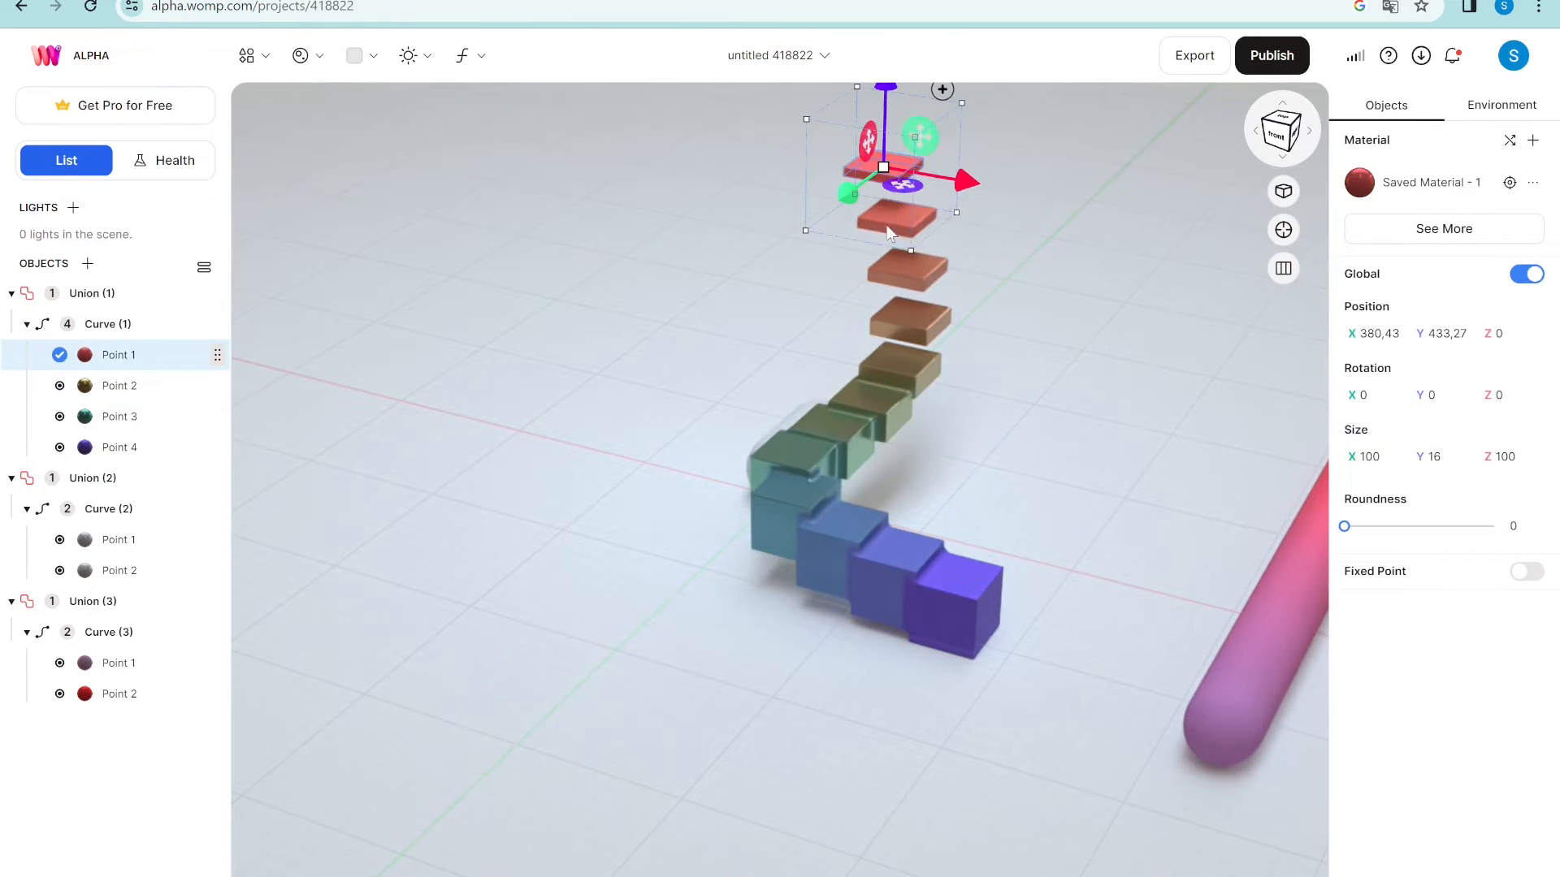
pyautogui.press('Escape')
pyautogui.click(118, 386)
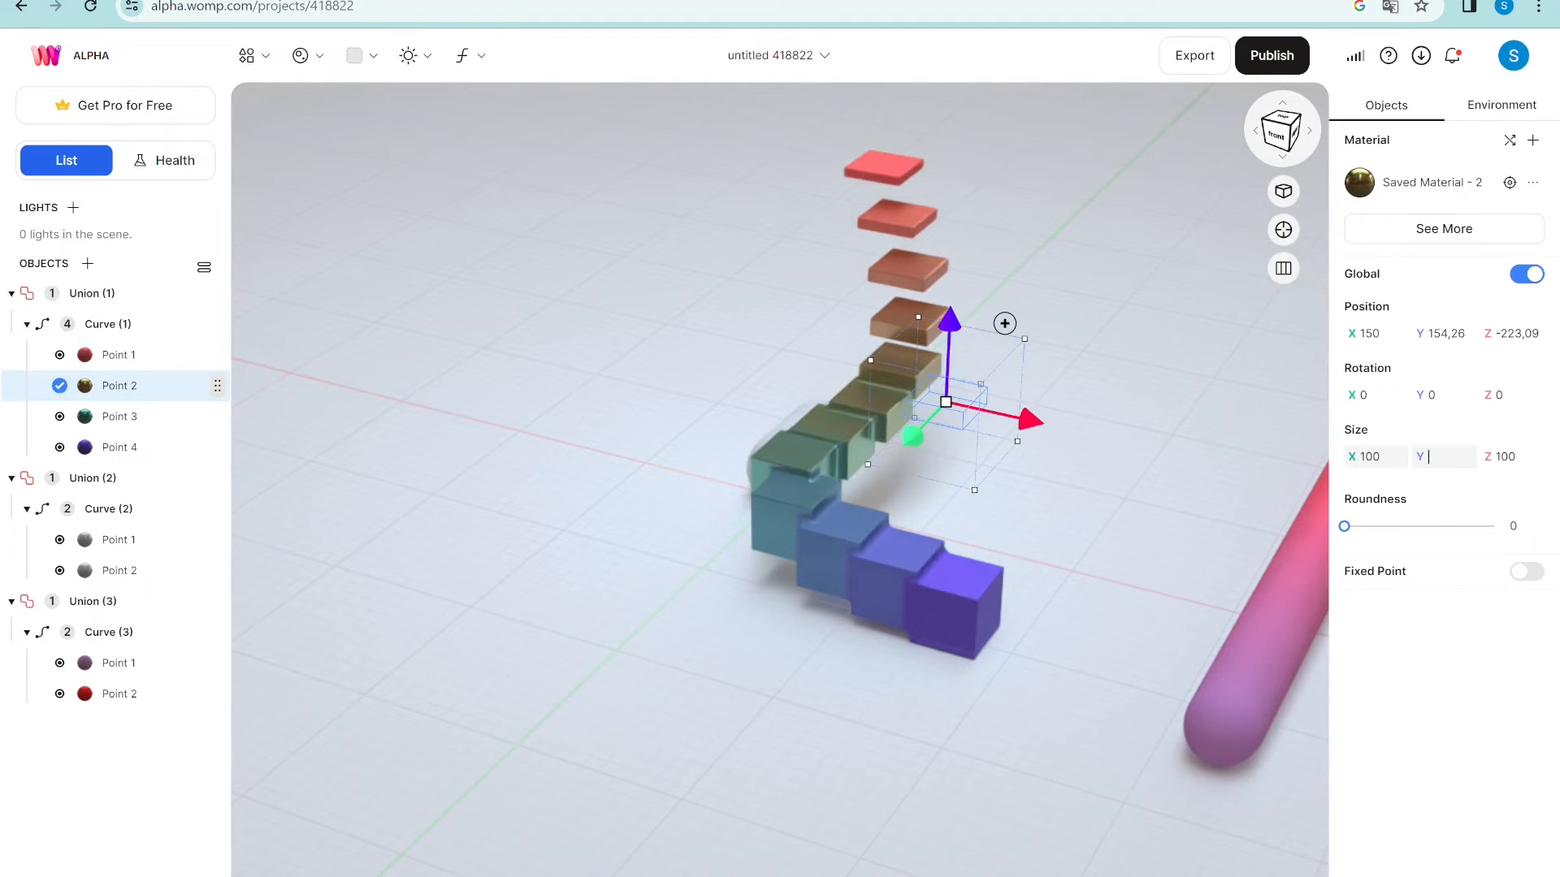
pyautogui.click(120, 416)
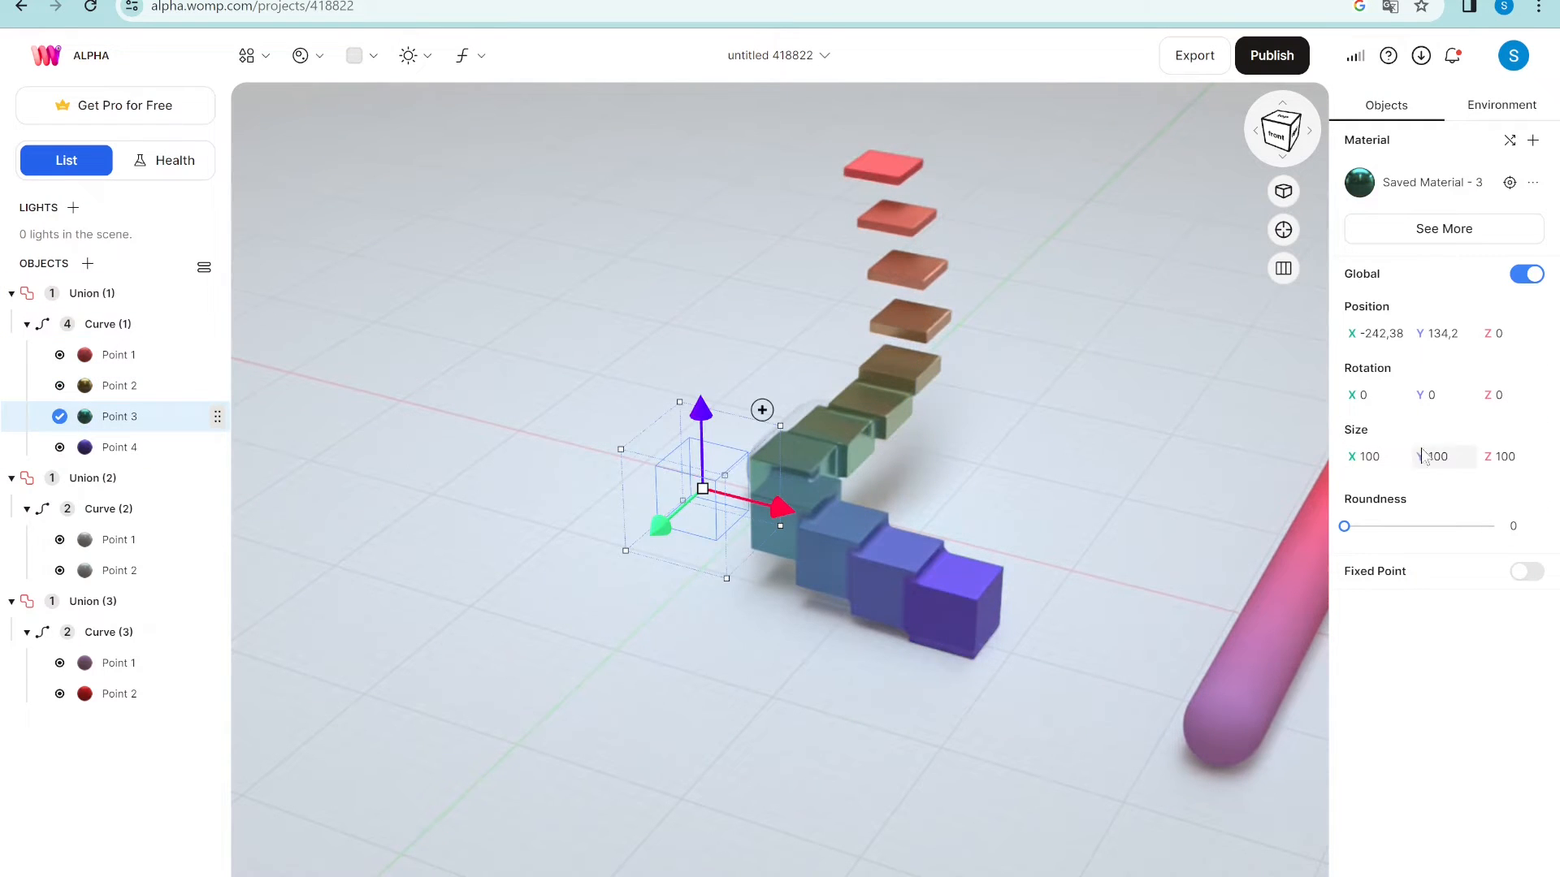
pyautogui.press('Return')
pyautogui.click(119, 448)
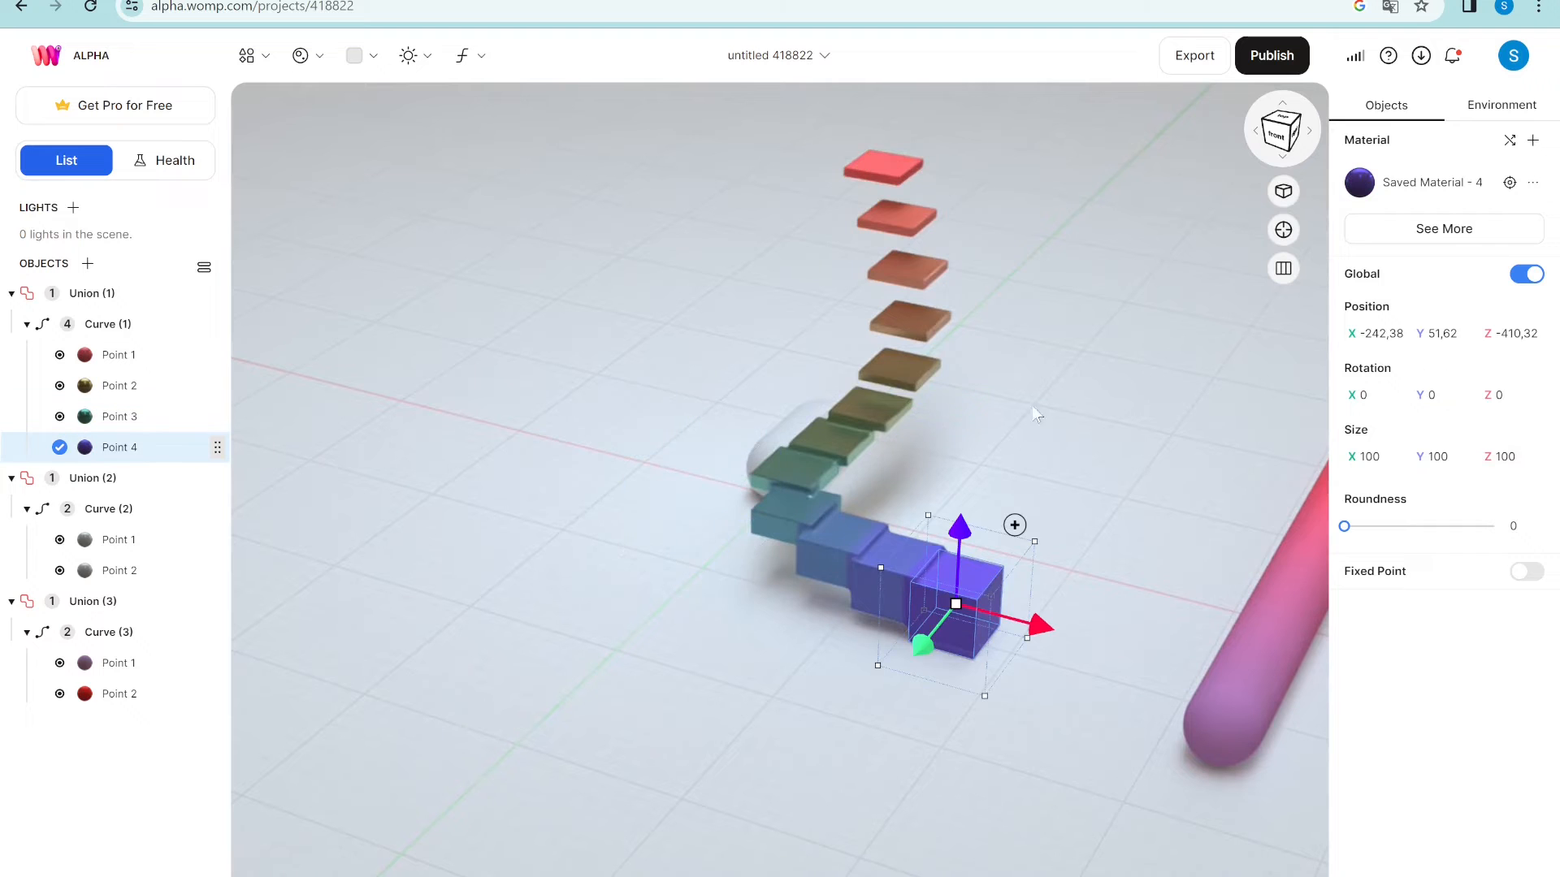
pyautogui.click(1420, 445)
pyautogui.write('16')
pyautogui.press('Return')
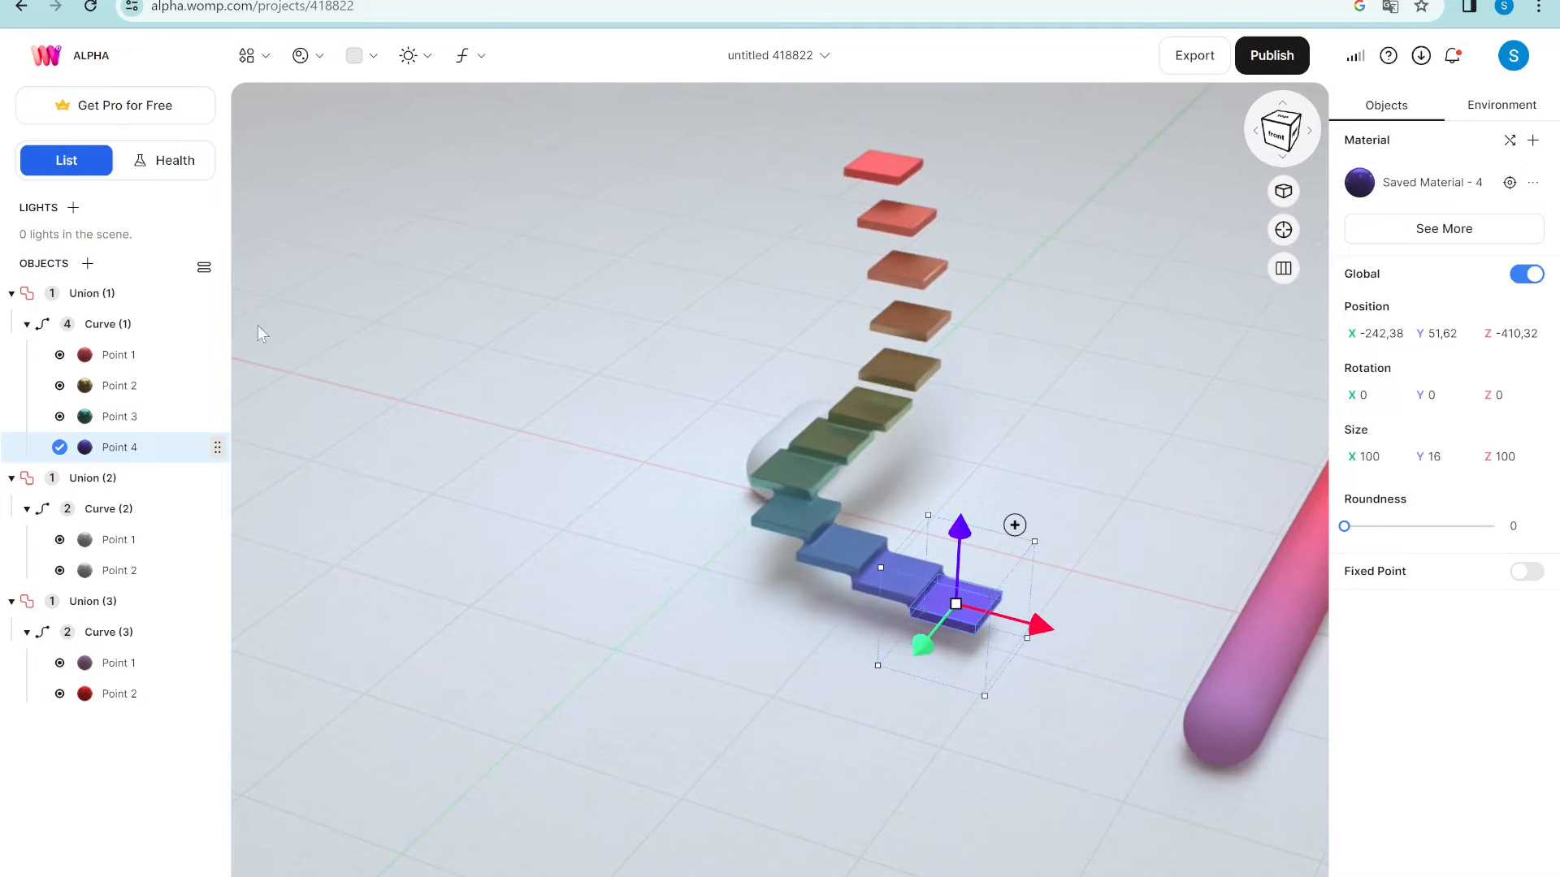
# - Set Curve (1) density to 10 and roundness to about 2 for separate steps
pyautogui.click(113, 324)
pyautogui.moveTo(1361, 838); pyautogui.dragTo(1350, 838)
pyautogui.moveTo(1087, 662); pyautogui.dragTo(1125, 603)
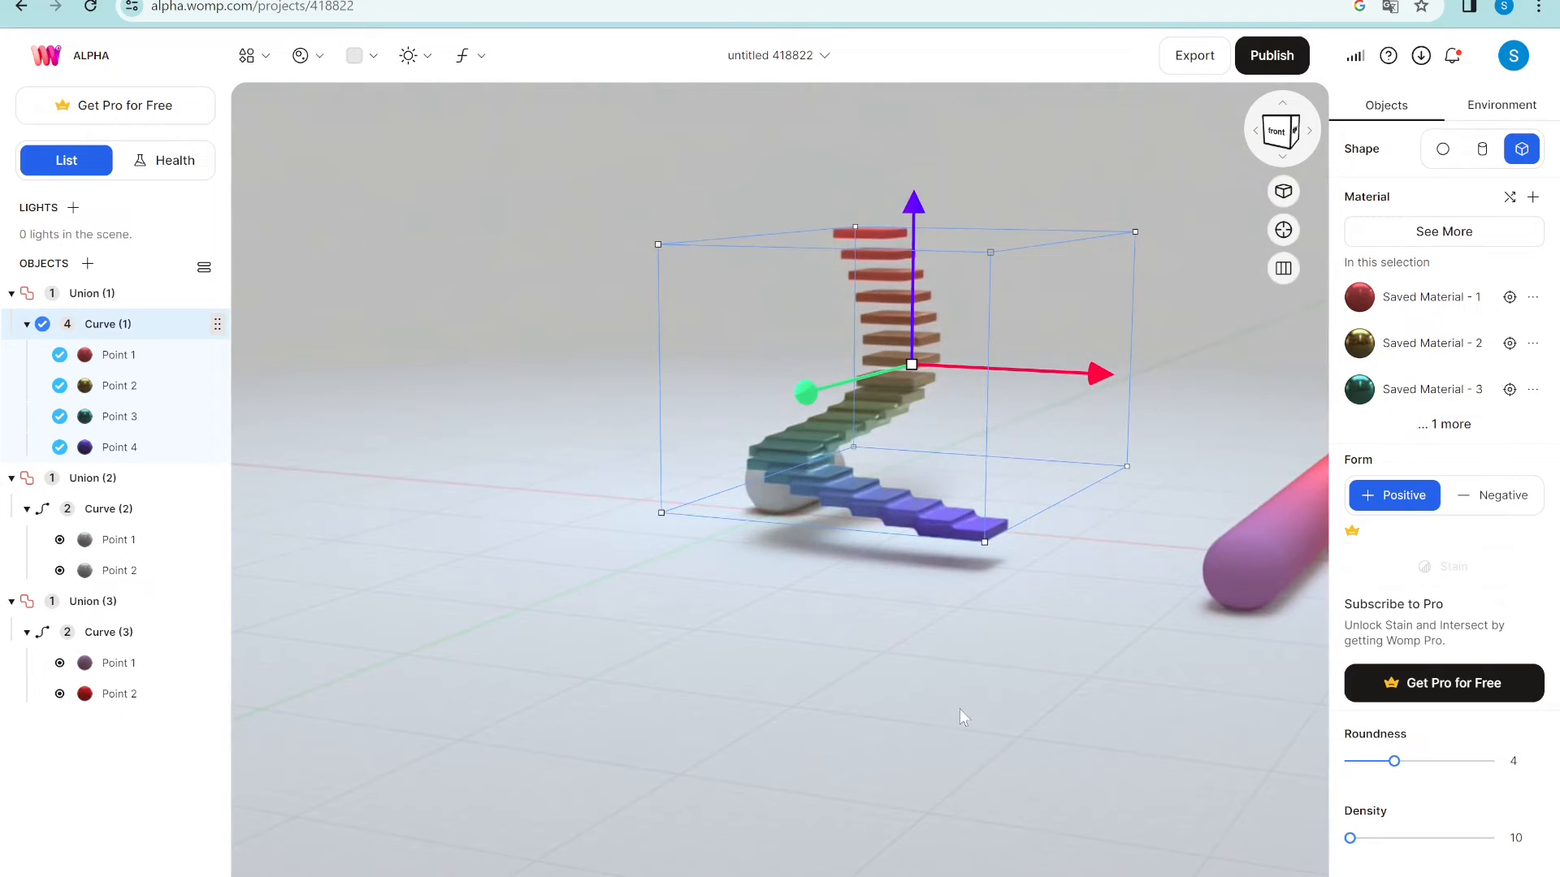
pyautogui.moveTo(1394, 761)
pyautogui.mouseDown()
pyautogui.moveTo(1422, 764)
pyautogui.moveTo(1365, 766)
pyautogui.mouseUp()
pyautogui.moveTo(926, 670); pyautogui.dragTo(1004, 780)
pyautogui.click(994, 551)
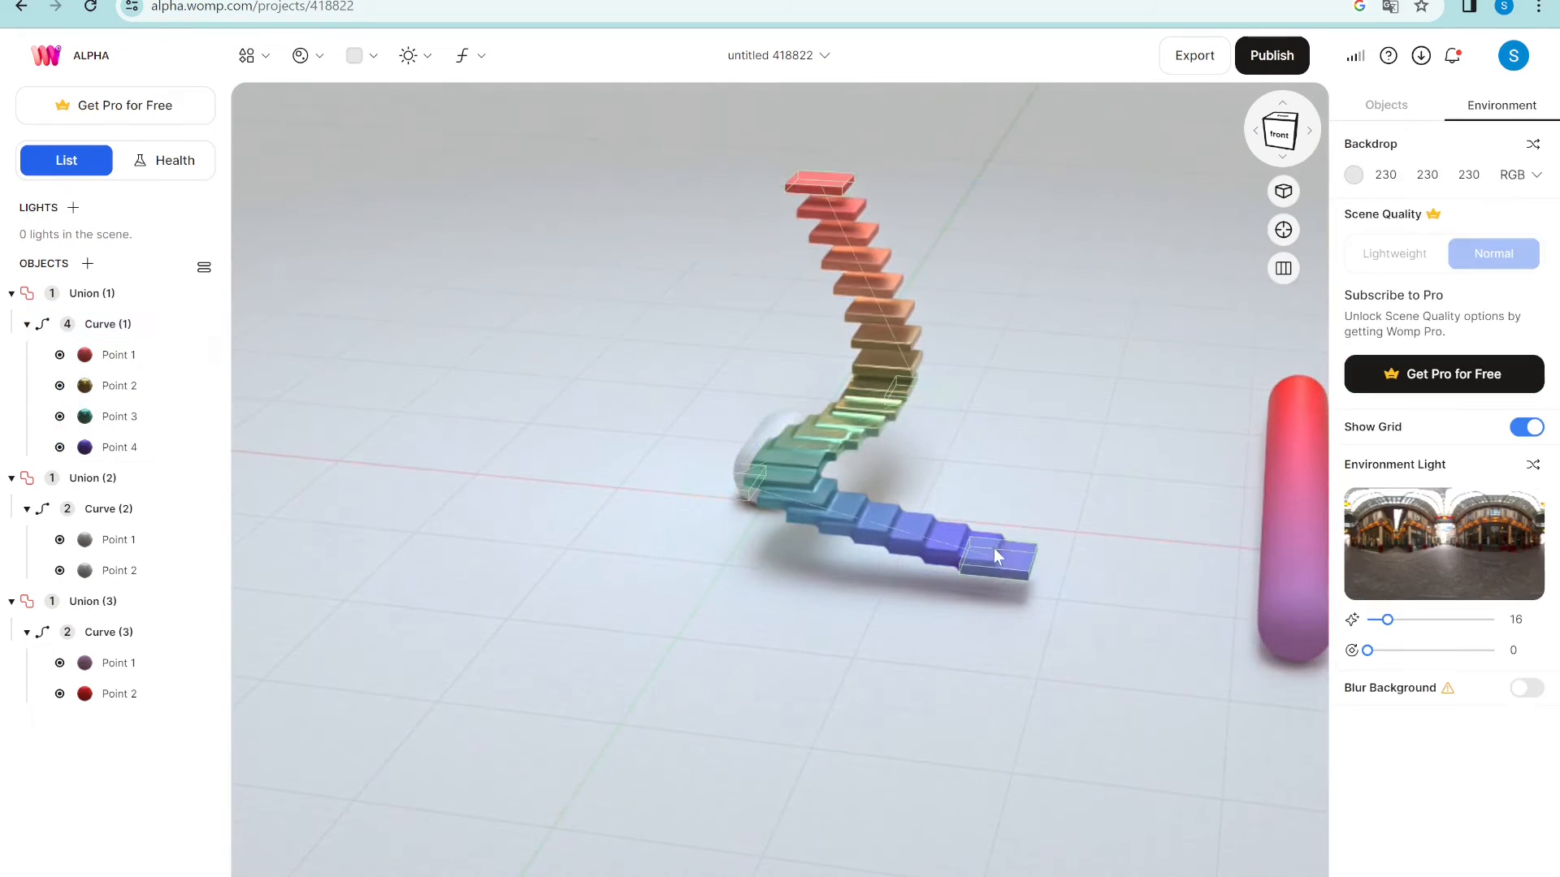
# - Delete Union (2) from the scene
pyautogui.click(773, 486)
pyautogui.click(101, 482)
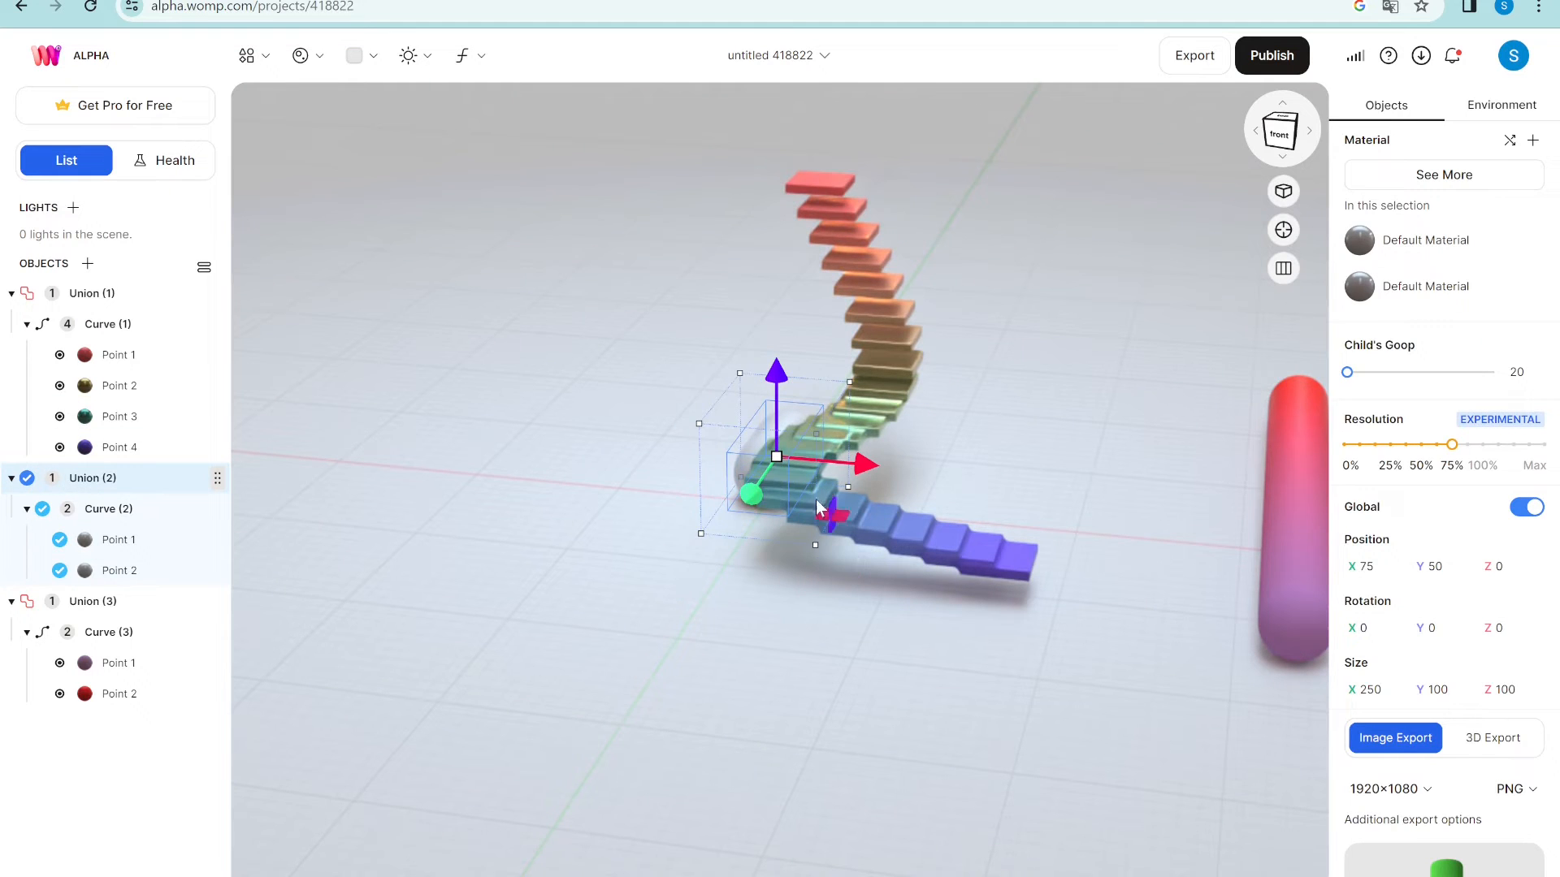
pyautogui.press('Delete')
# - Rotate the staircase's Point 3 to X 32, Y 22, Z 22 to twist the steps
pyautogui.click(793, 474)
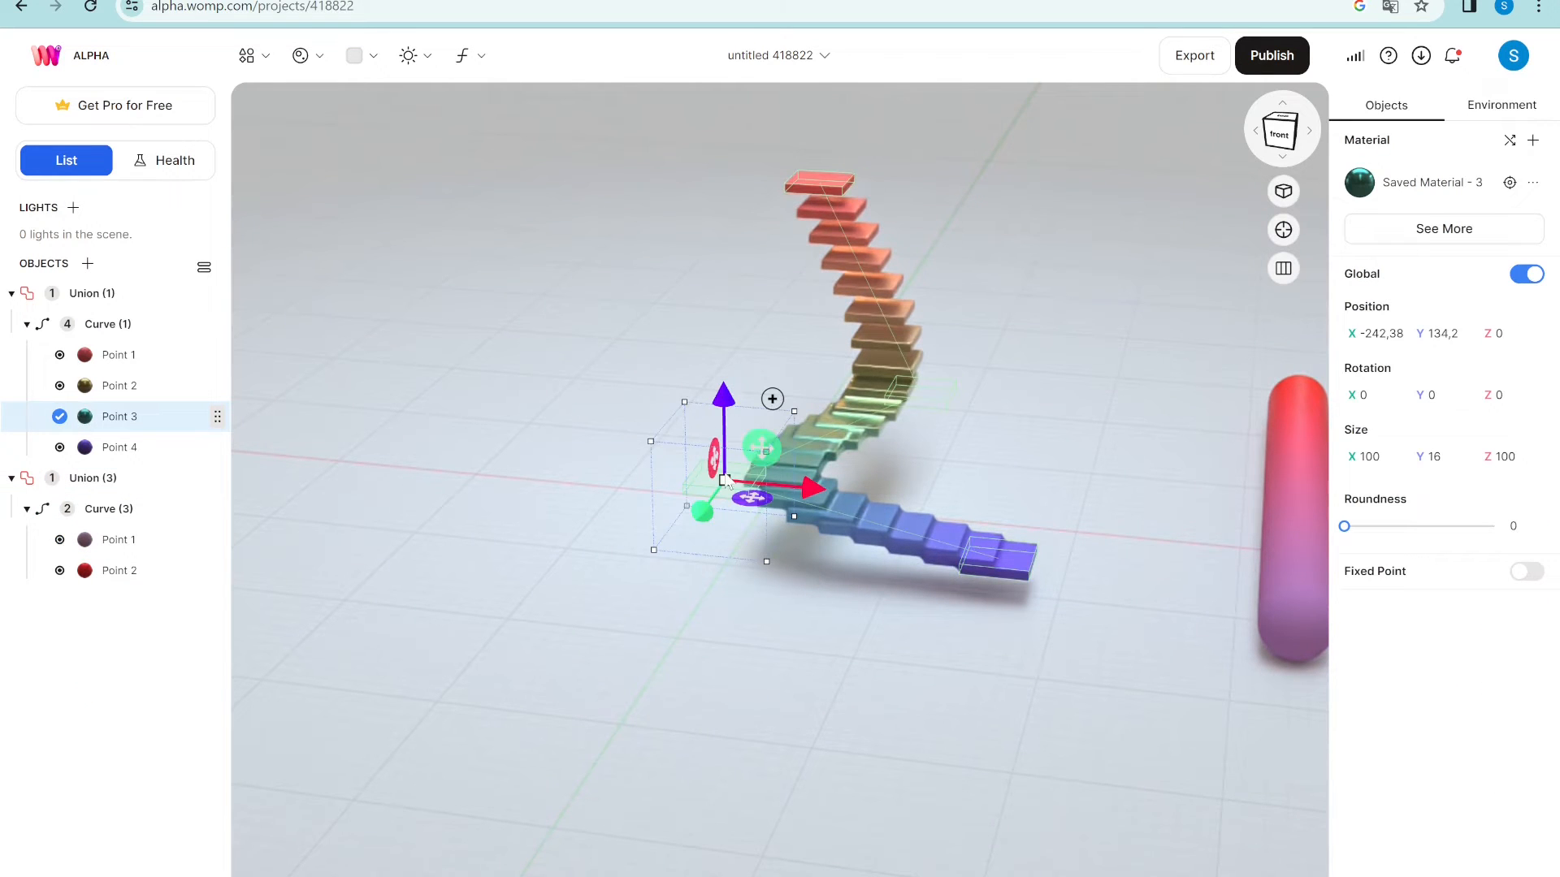
pyautogui.moveTo(1419, 396); pyautogui.dragTo(1559, 380)
pyautogui.moveTo(1354, 396); pyautogui.dragTo(1466, 388)
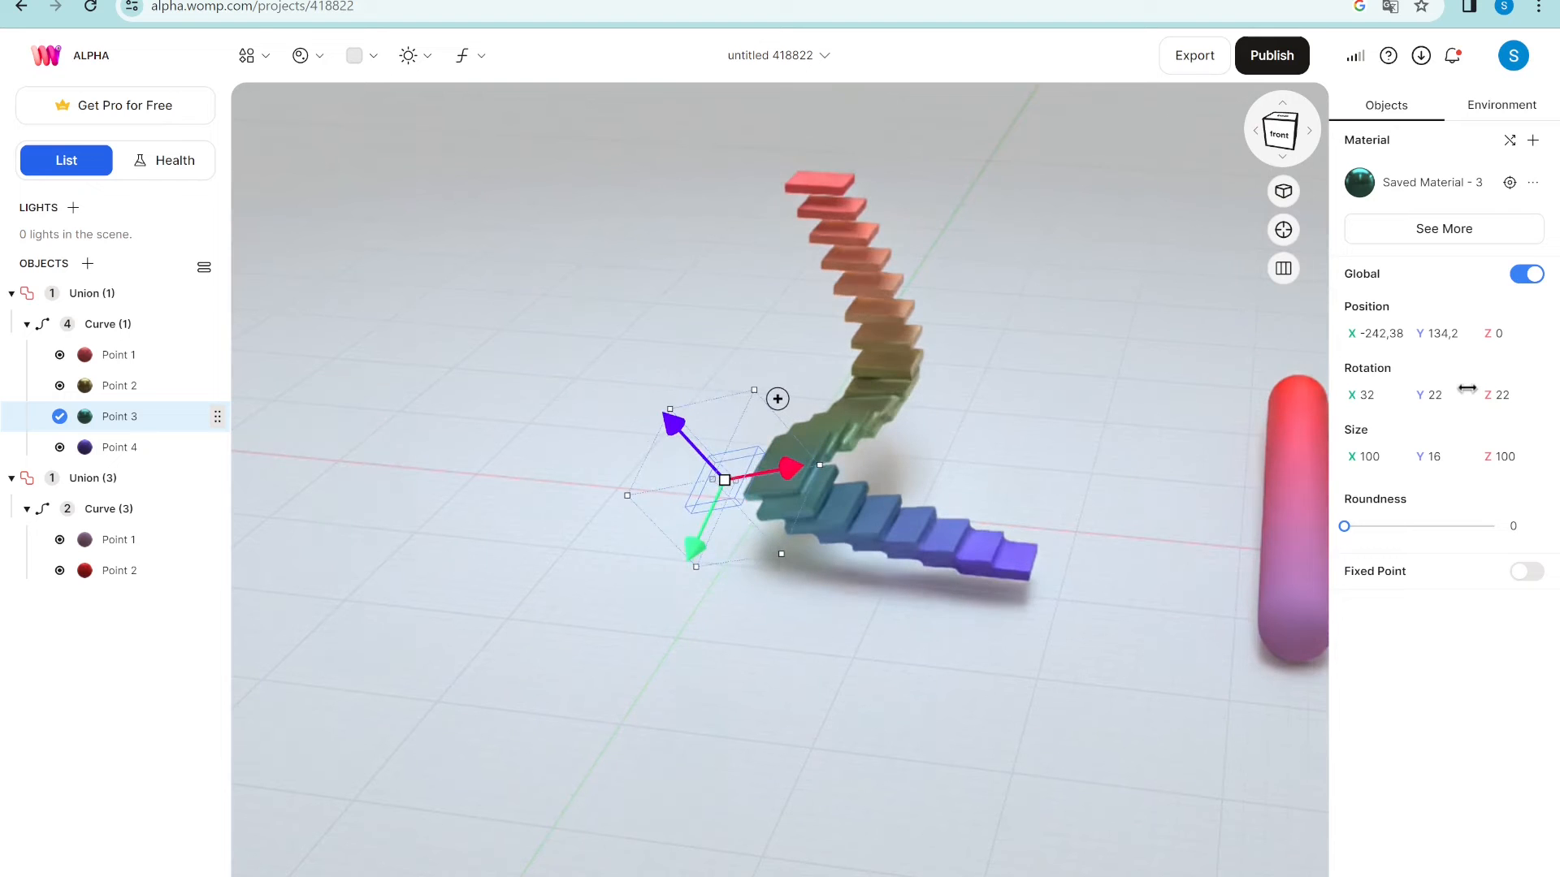
pyautogui.moveTo(1200, 318); pyautogui.dragTo(1106, 300, button='middle')
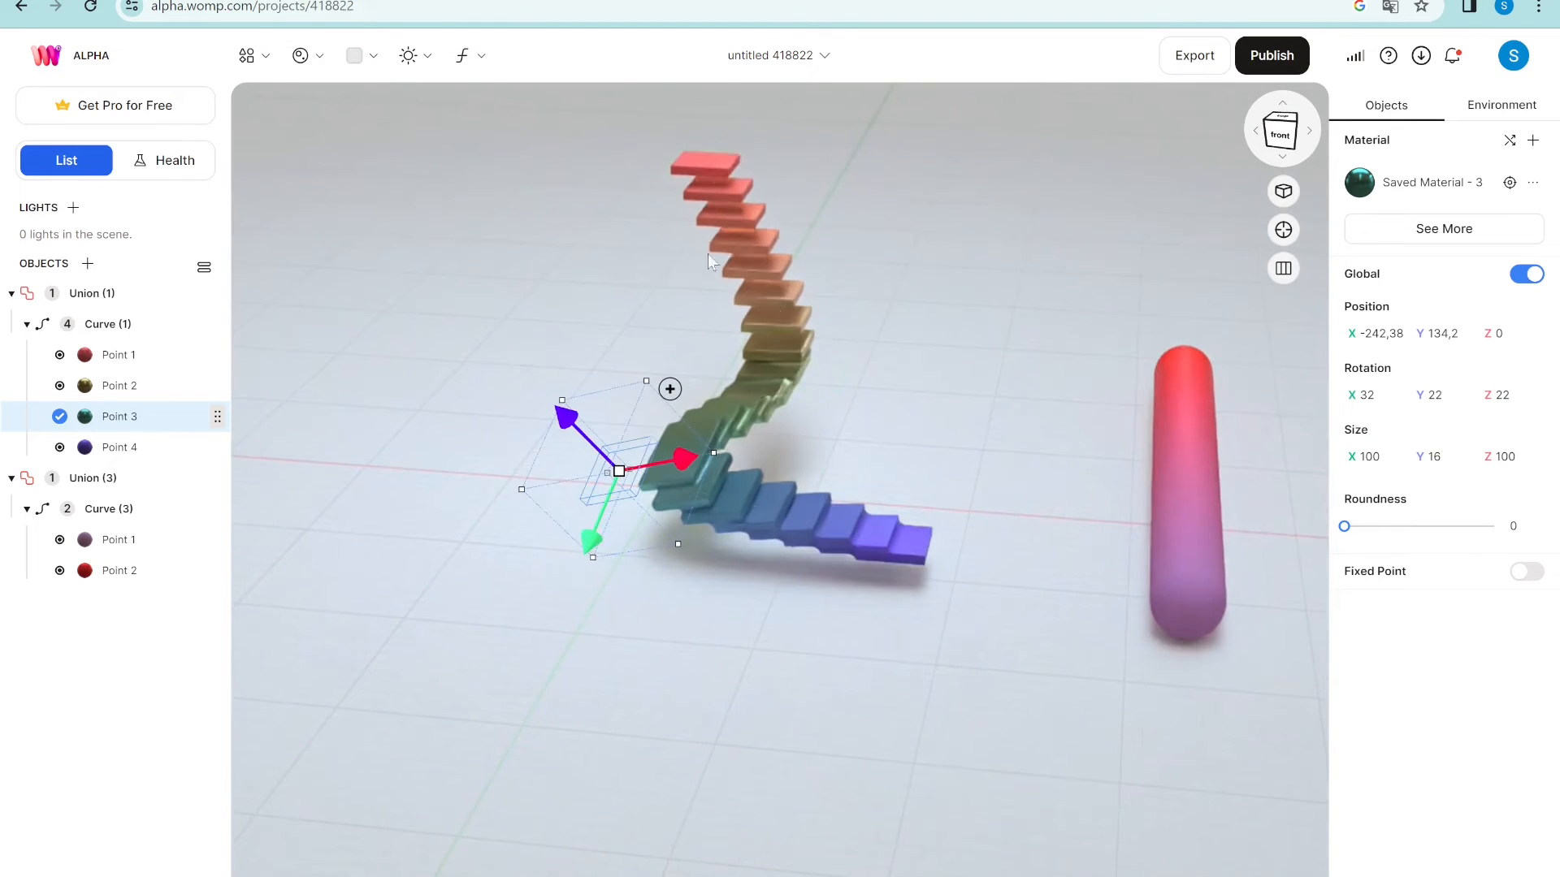
pyautogui.click(1204, 601)
pyautogui.click(88, 510)
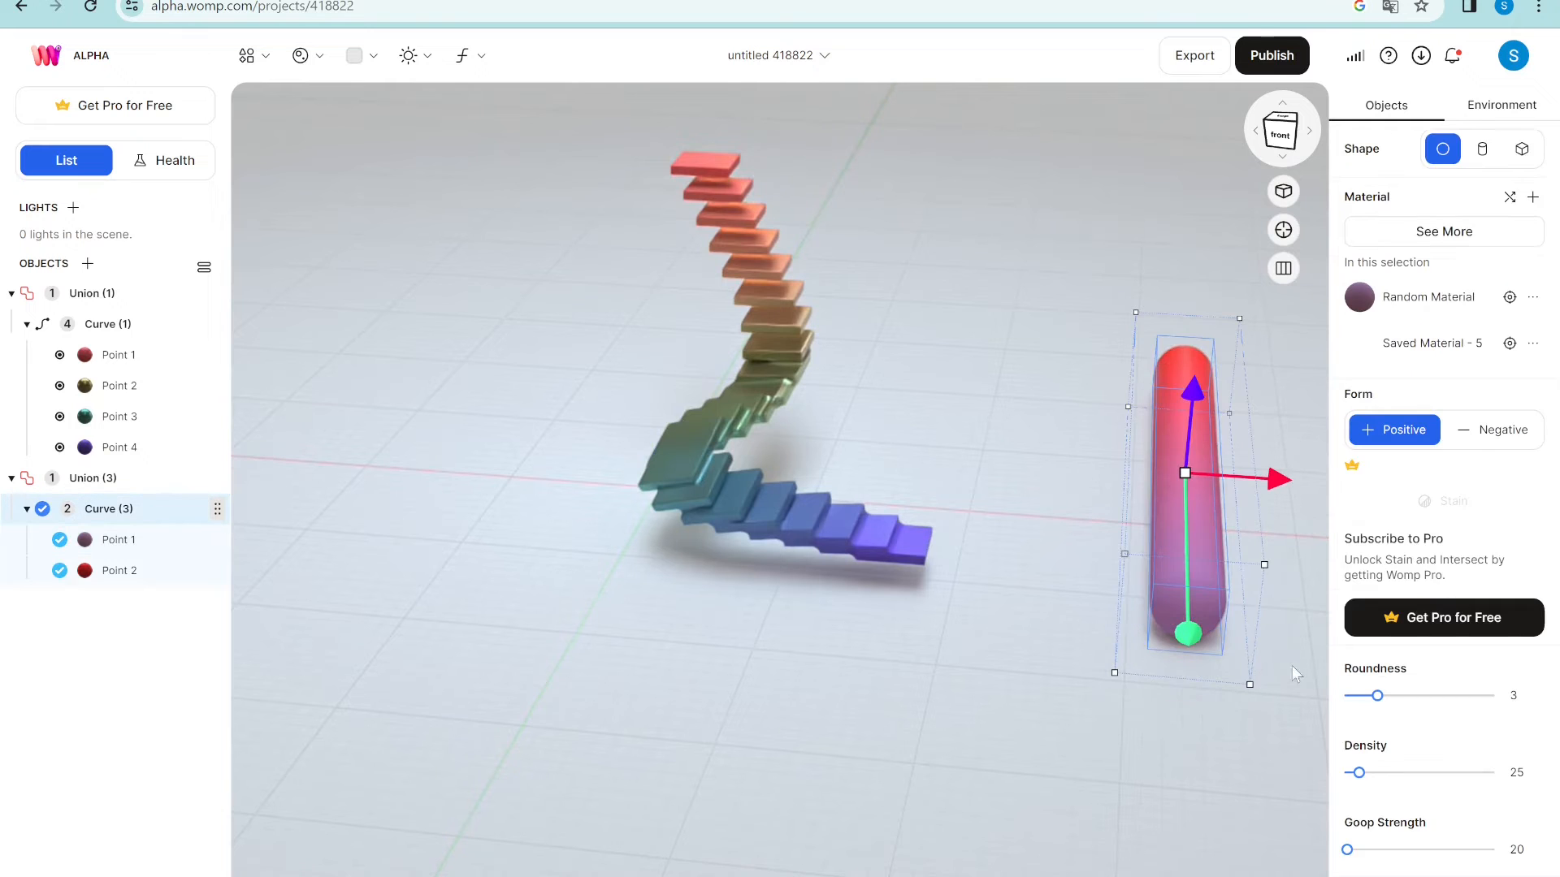
# - Raise Curve (3) Goop Strength from 20 to 388, then review the staircase and pill unions
pyautogui.moveTo(1347, 850)
pyautogui.mouseDown()
pyautogui.moveTo(1418, 850)
pyautogui.moveTo(1365, 850)
pyautogui.mouseUp()
pyautogui.click(845, 524)
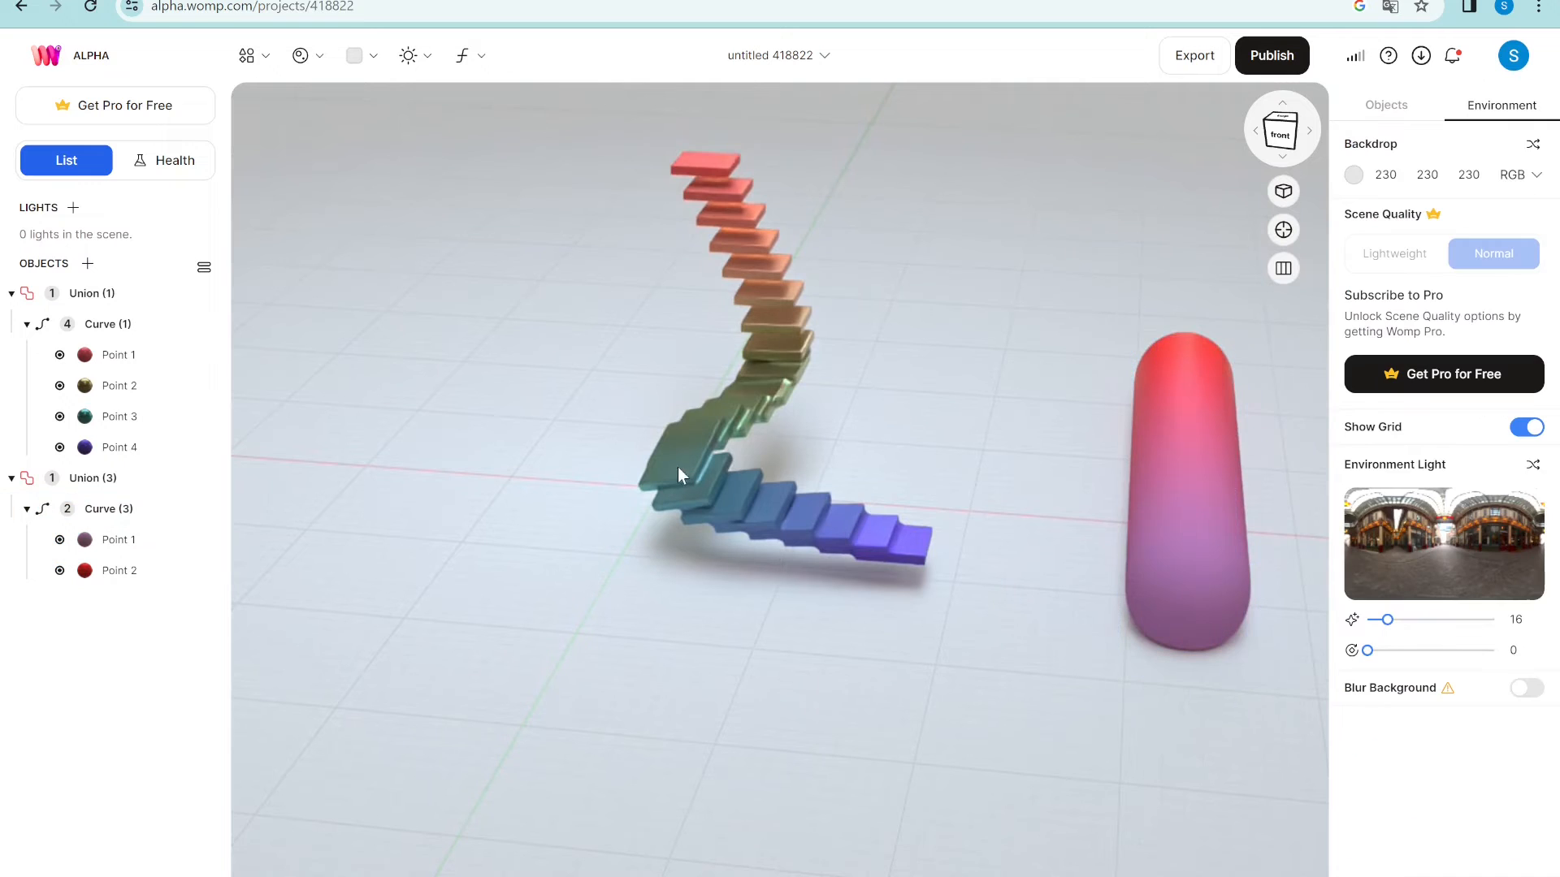
pyautogui.click(95, 294)
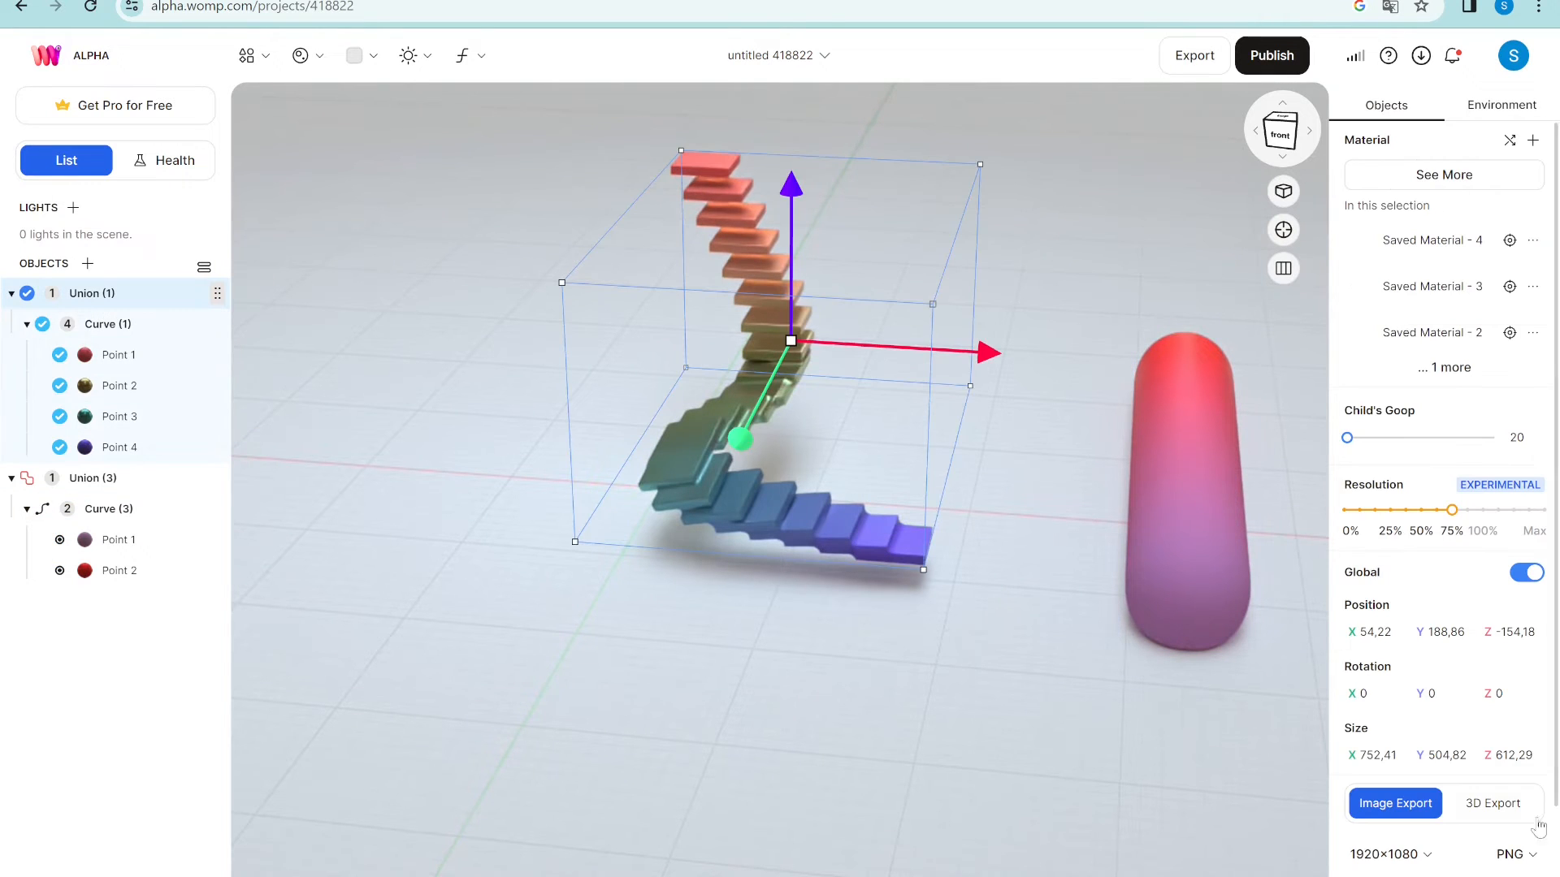
pyautogui.click(142, 325)
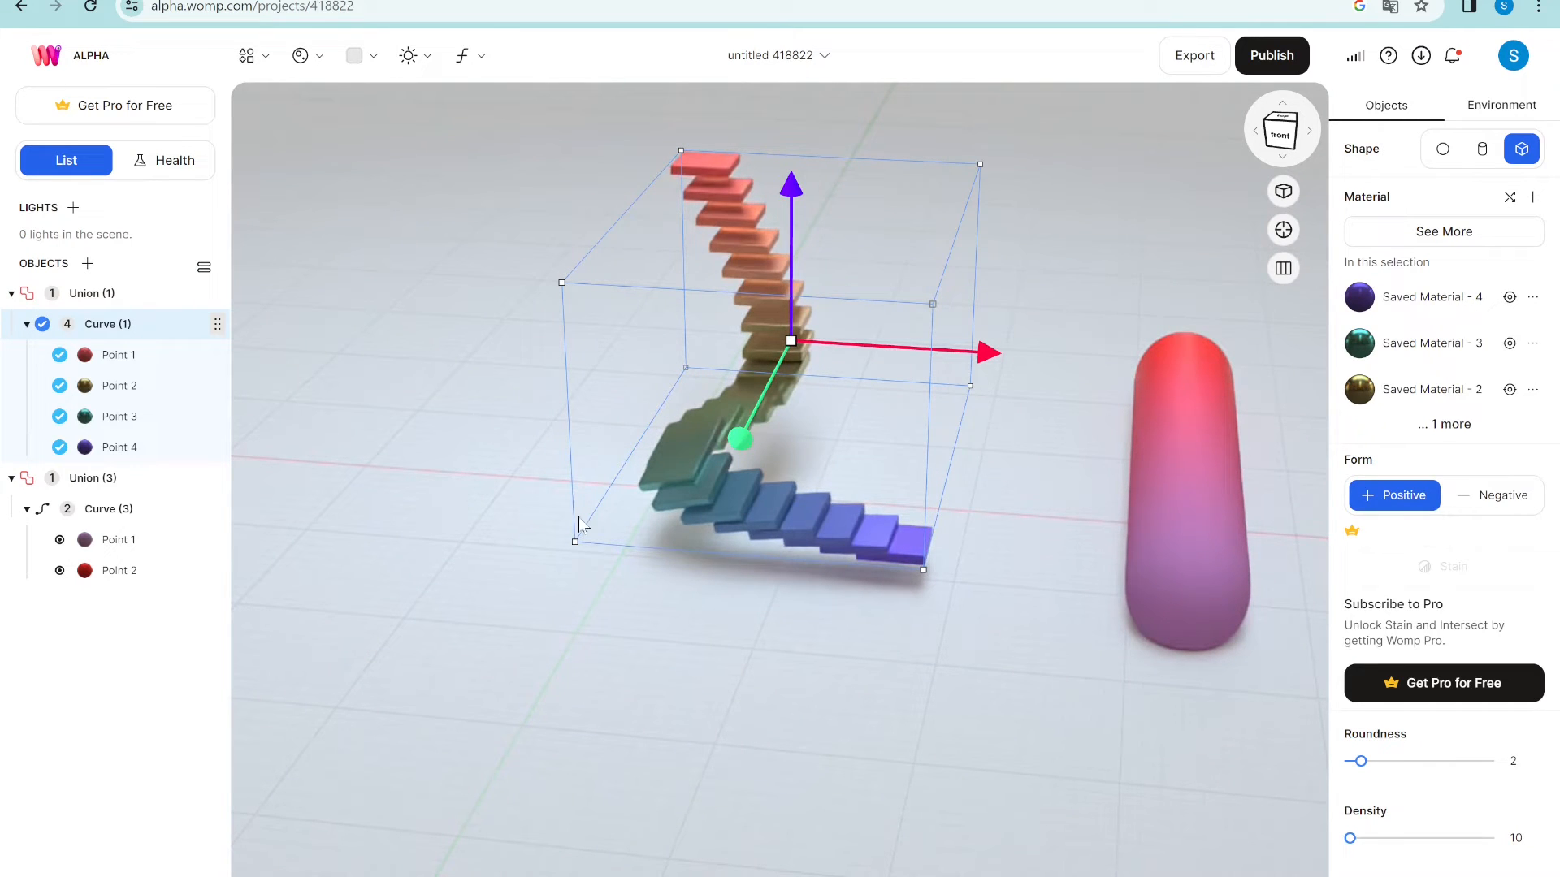
pyautogui.click(289, 246)
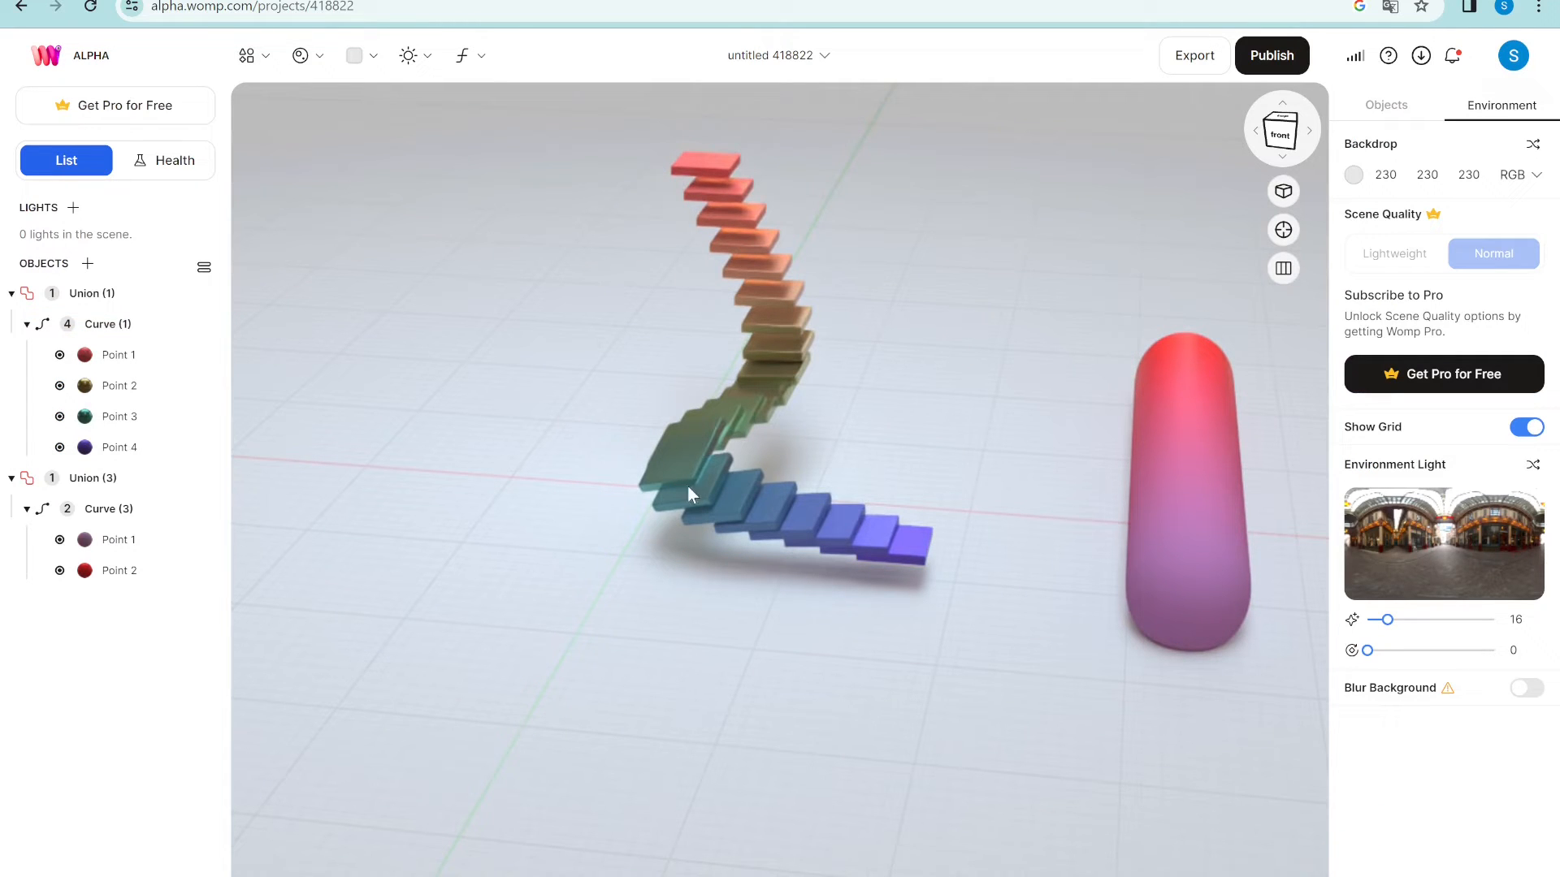
pyautogui.click(150, 293)
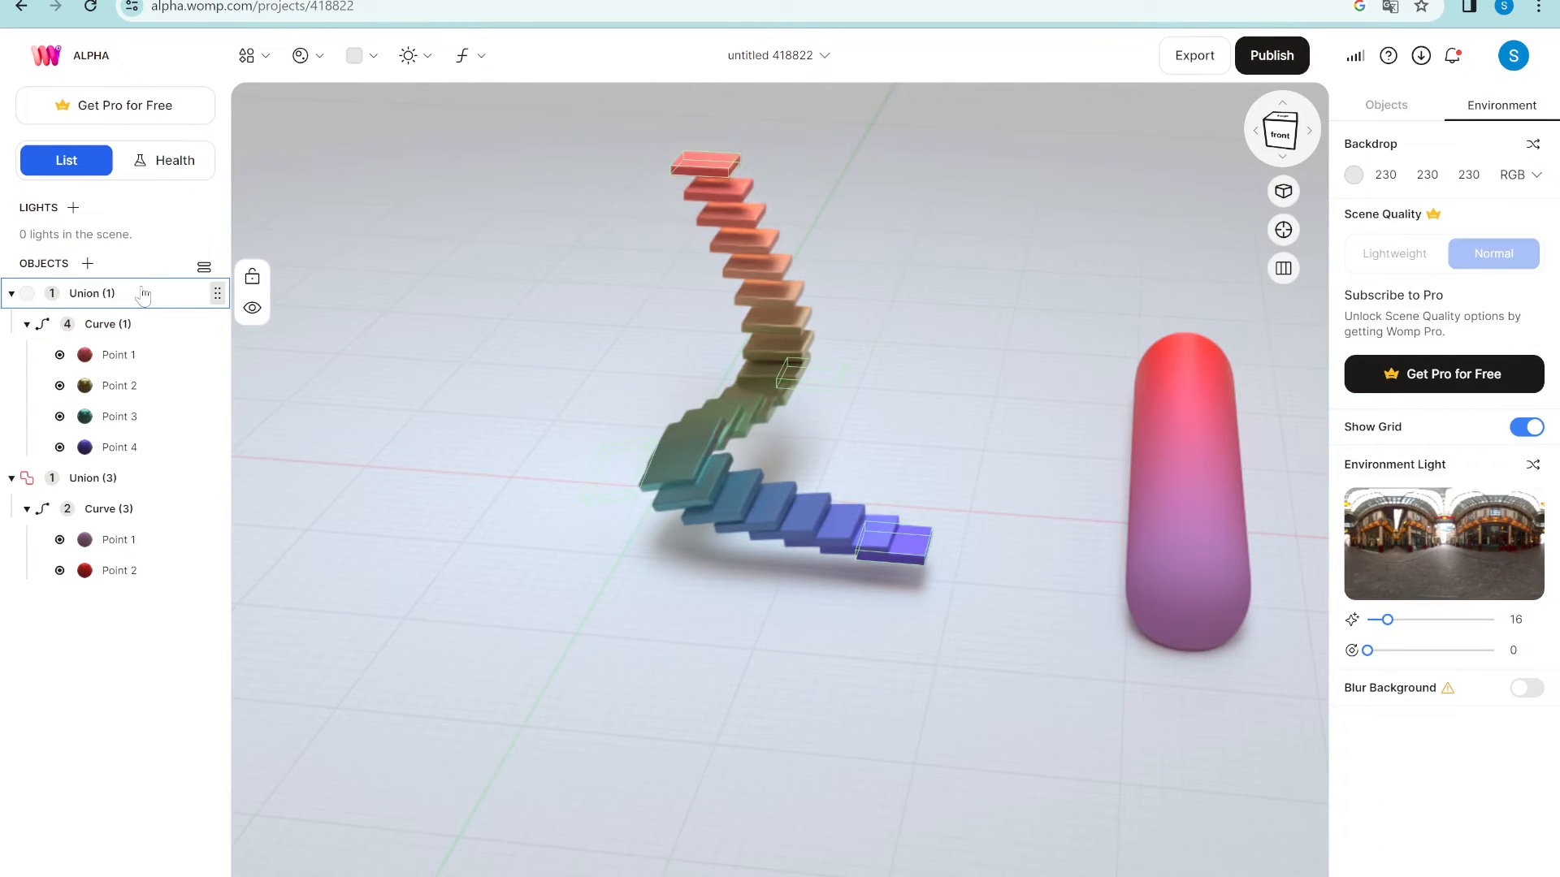
pyautogui.click(110, 477)
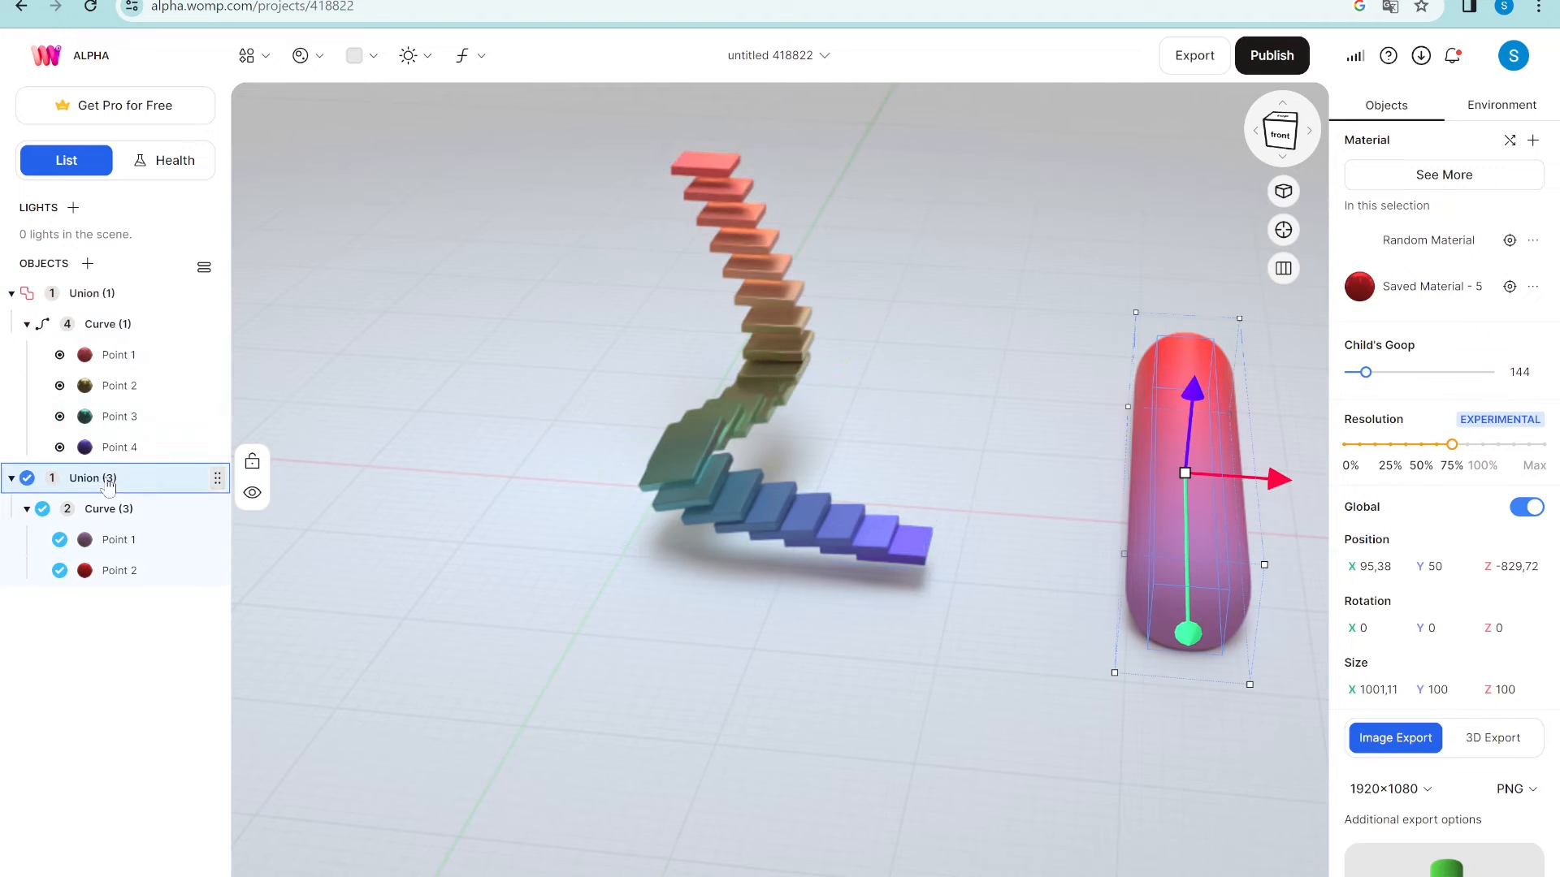
pyautogui.click(125, 295)
pyautogui.click(258, 57)
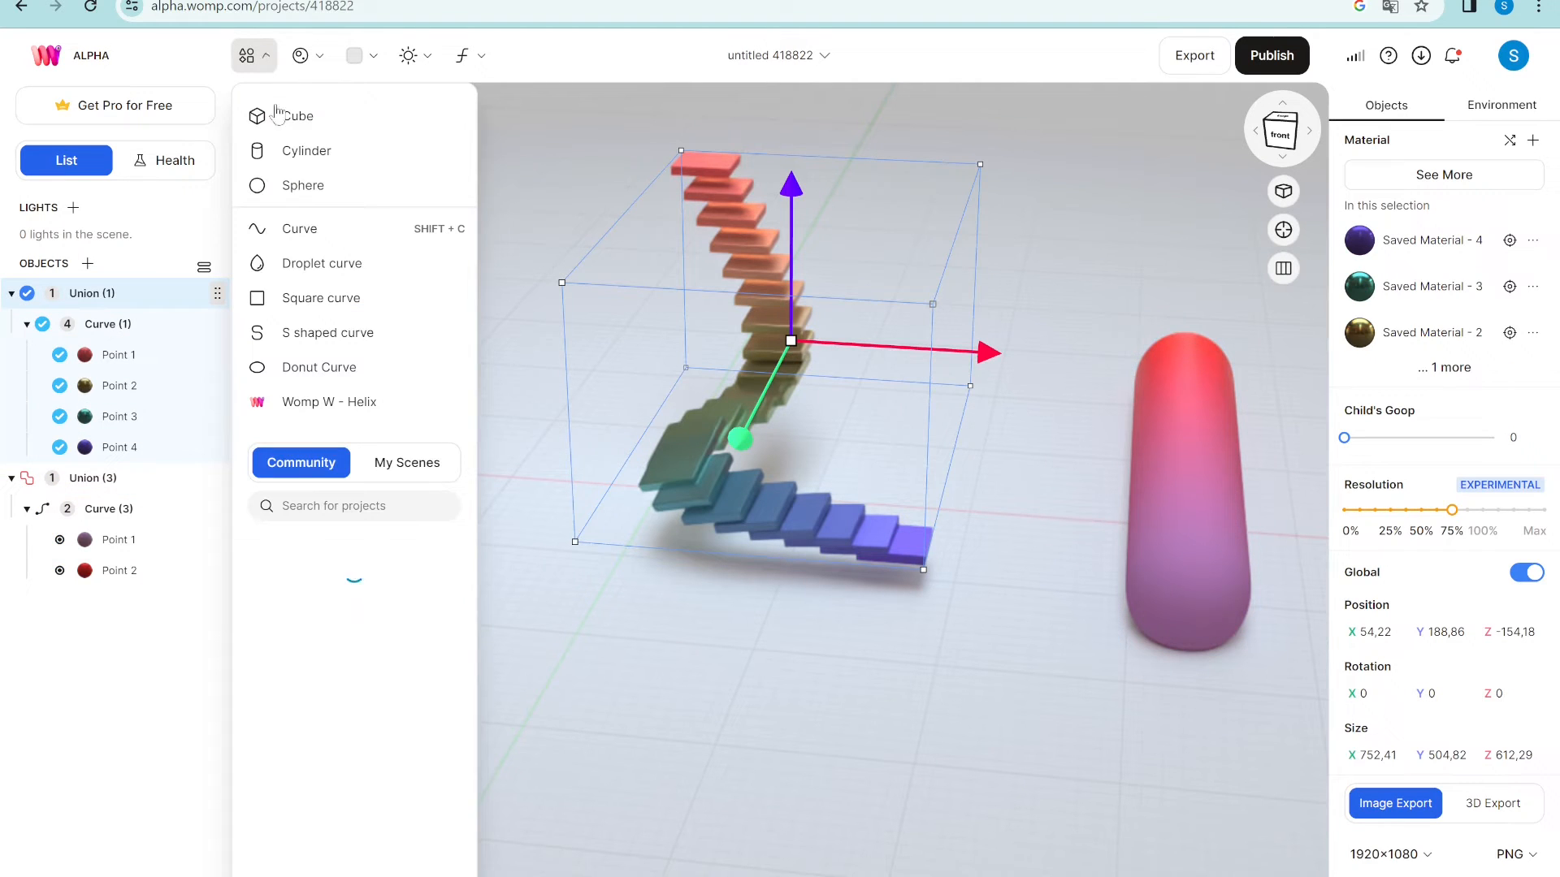
# - Add a cube and nest Cube (1) inside the pill's Union (3)
pyautogui.click(295, 115)
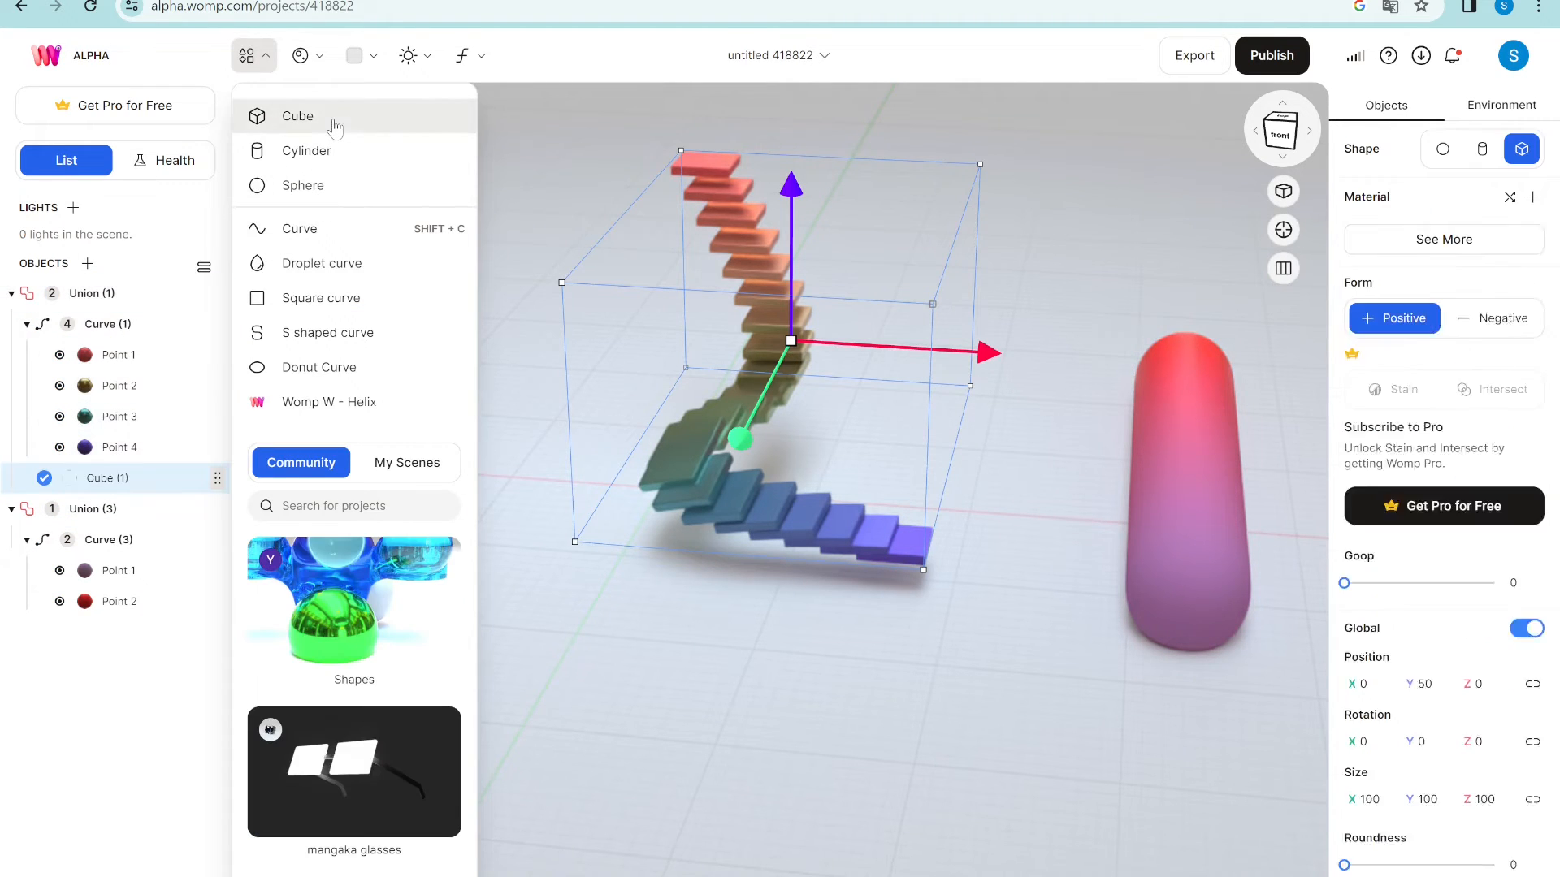
pyautogui.moveTo(628, 495); pyautogui.dragTo(570, 606)
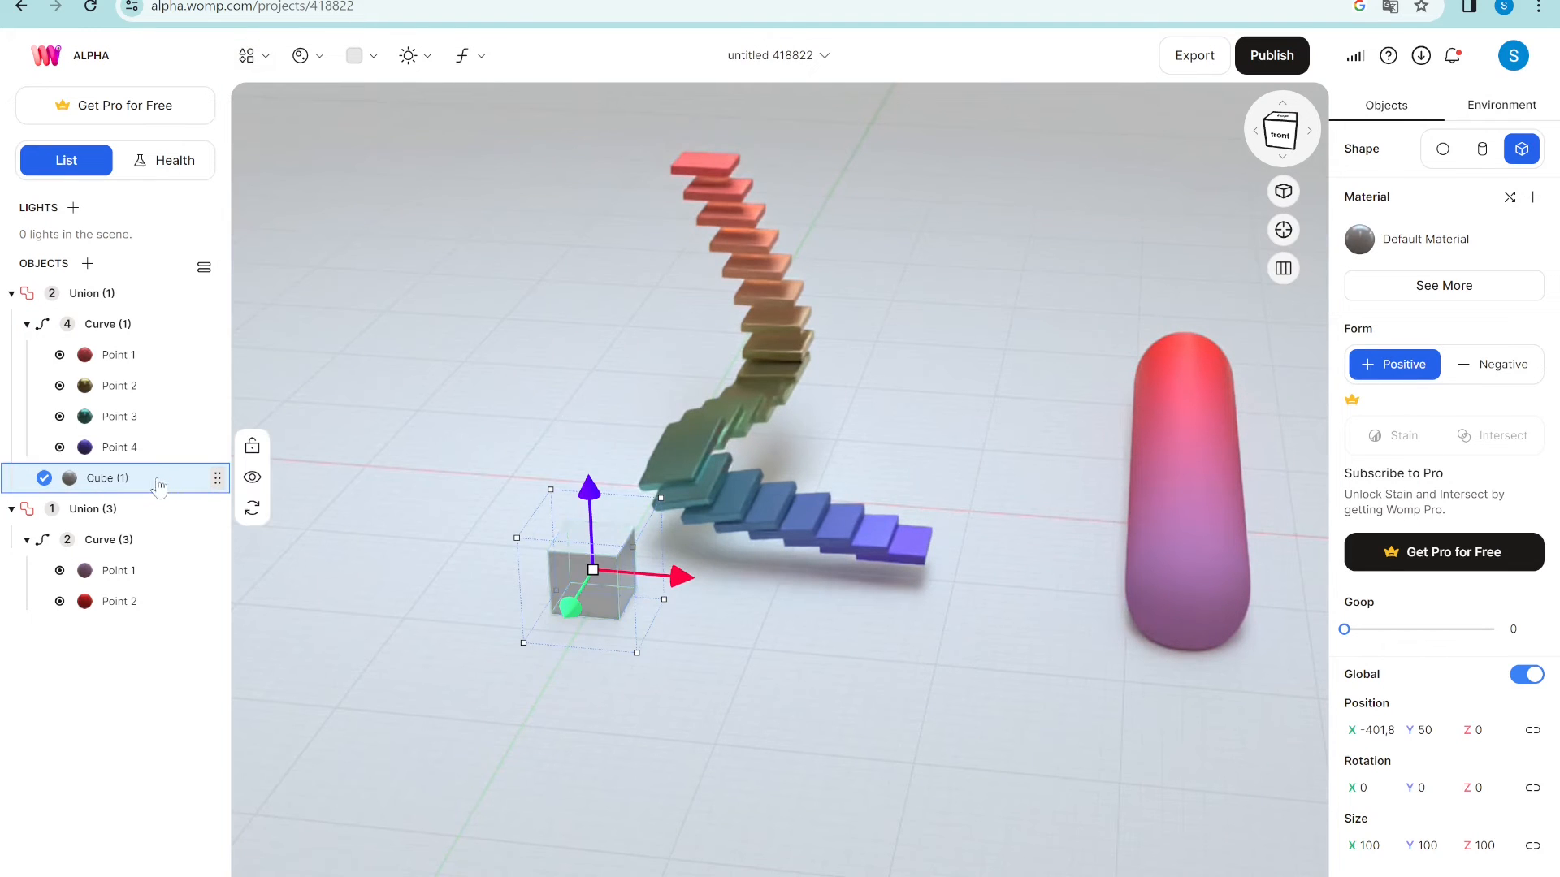
pyautogui.moveTo(159, 486); pyautogui.dragTo(156, 486)
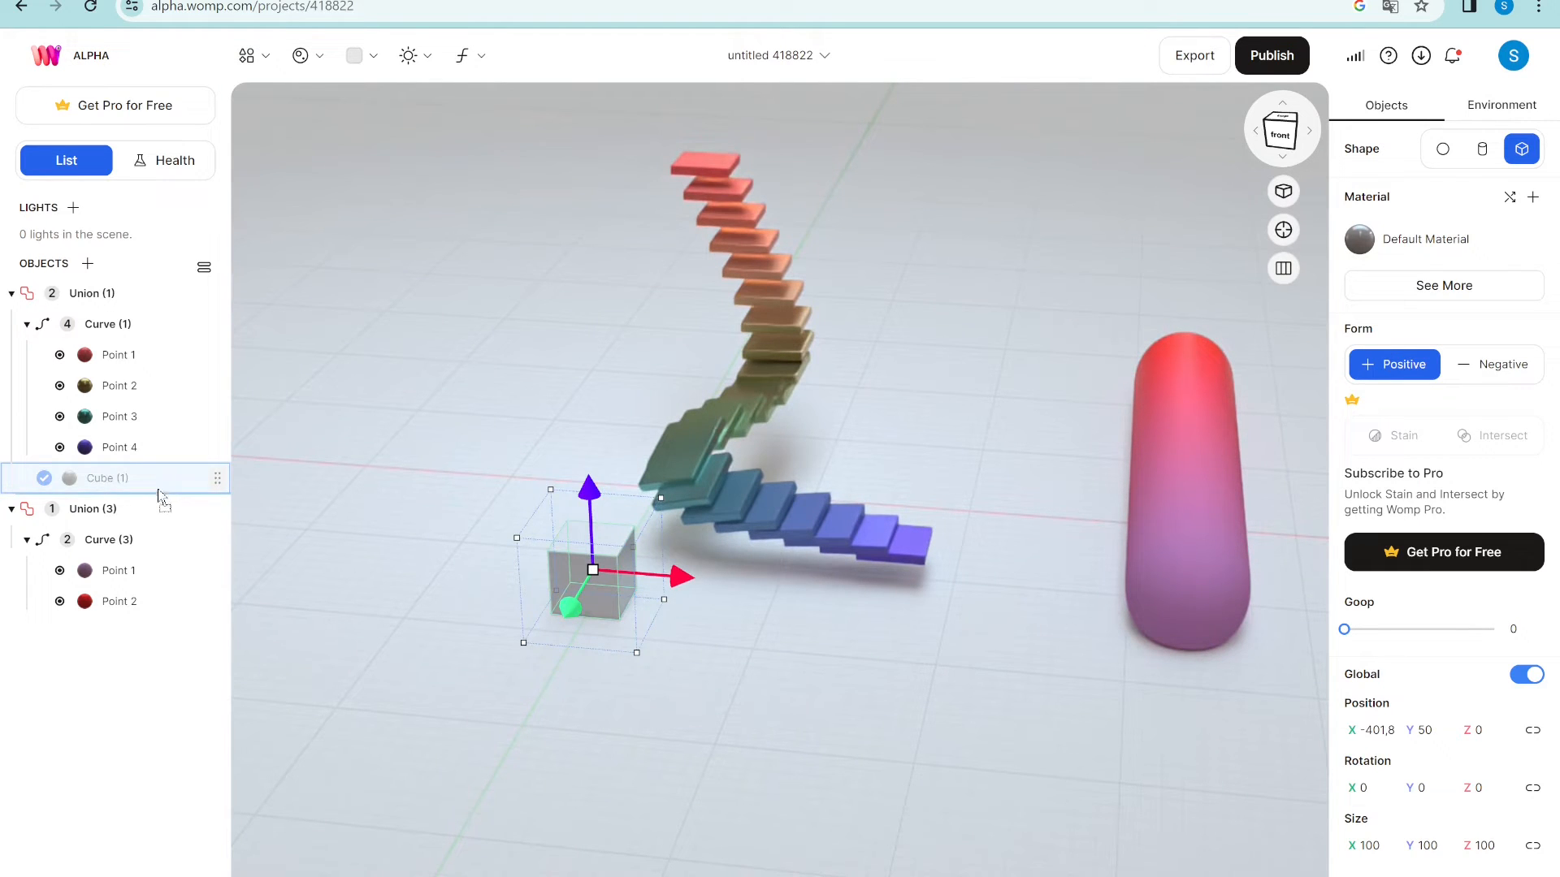
pyautogui.moveTo(159, 520); pyautogui.dragTo(139, 594)
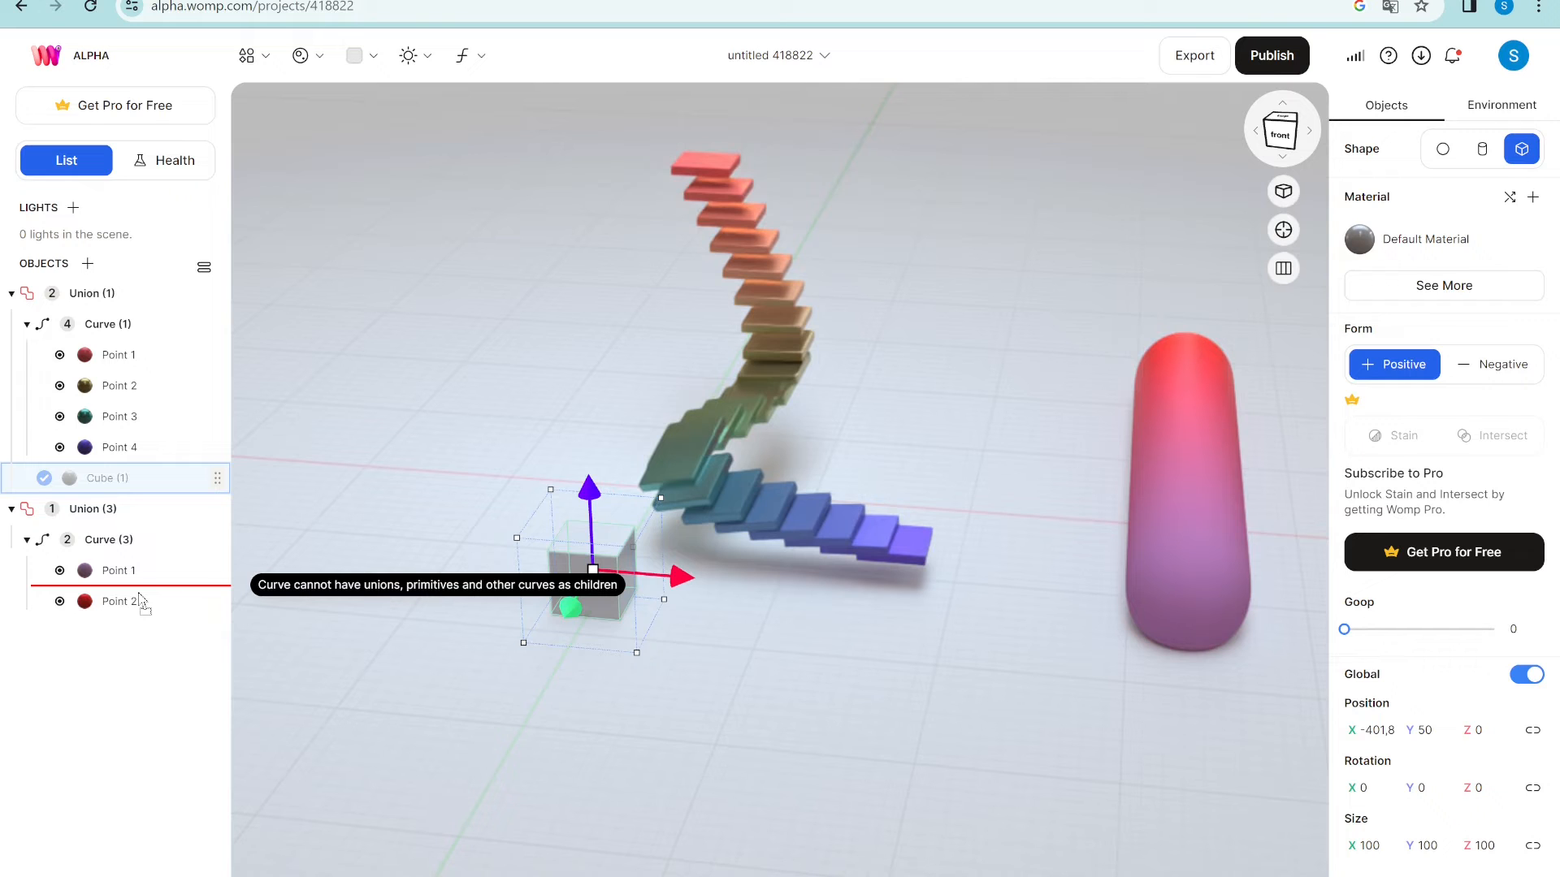
pyautogui.moveTo(139, 602); pyautogui.dragTo(135, 612)
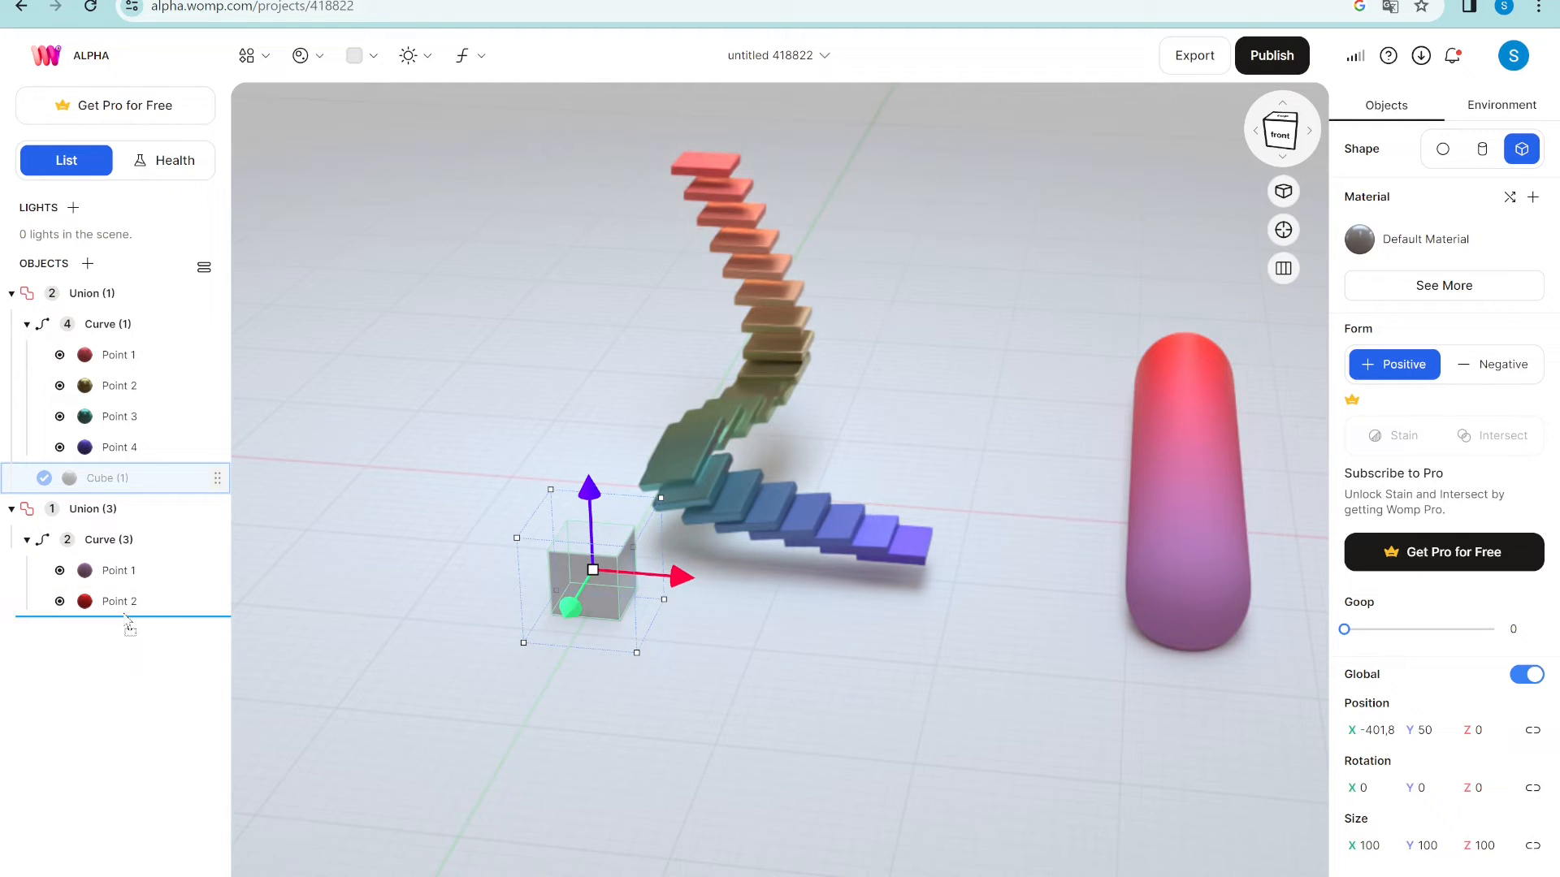
pyautogui.moveTo(134, 615); pyautogui.dragTo(136, 614)
pyautogui.moveTo(130, 618); pyautogui.dragTo(136, 624)
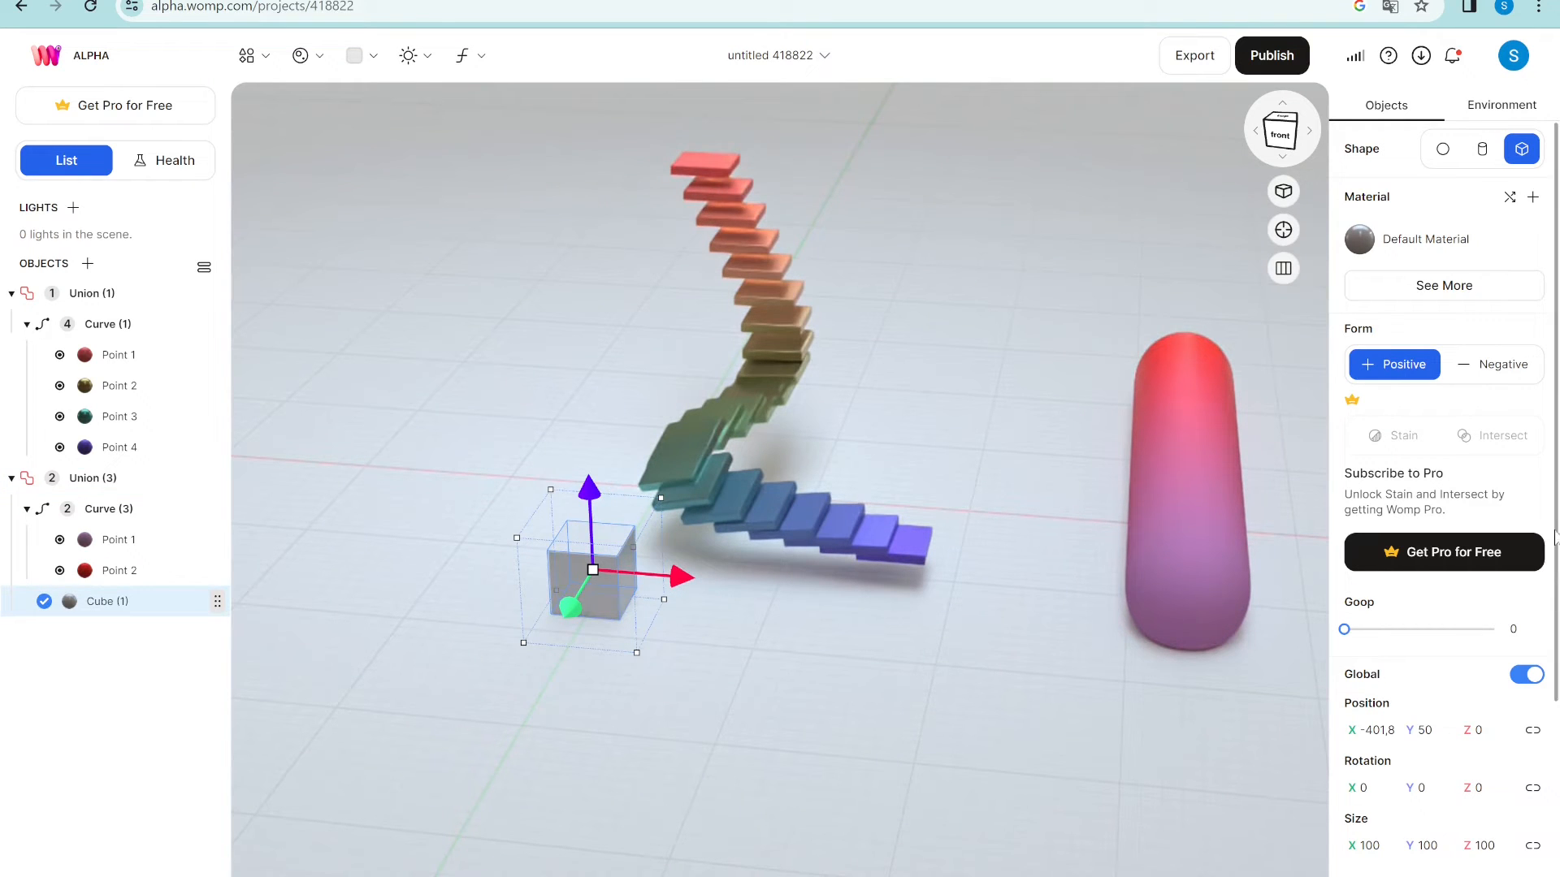
# - Make the cube Negative and move it into the pill's end to carve a hollow
pyautogui.click(1493, 364)
pyautogui.moveTo(687, 621); pyautogui.dragTo(1193, 650)
pyautogui.moveTo(1184, 731); pyautogui.dragTo(1048, 692)
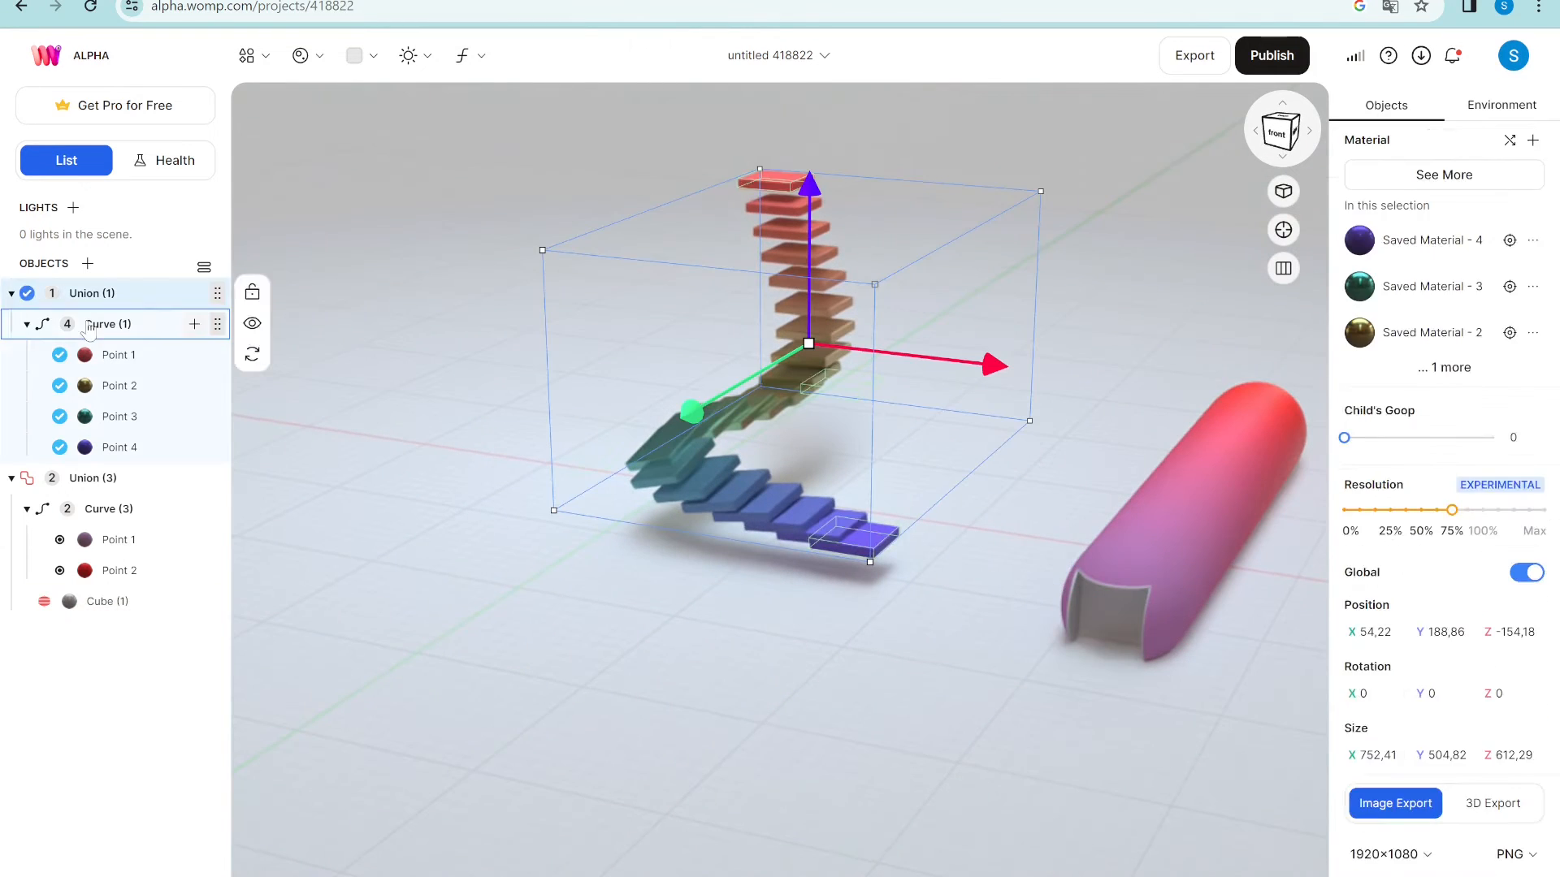
pyautogui.click(92, 326)
pyautogui.moveTo(1359, 843); pyautogui.dragTo(1422, 840)
pyautogui.click(1444, 149)
pyautogui.moveTo(959, 272); pyautogui.dragTo(1157, 291)
pyautogui.click(140, 387)
pyautogui.click(150, 417)
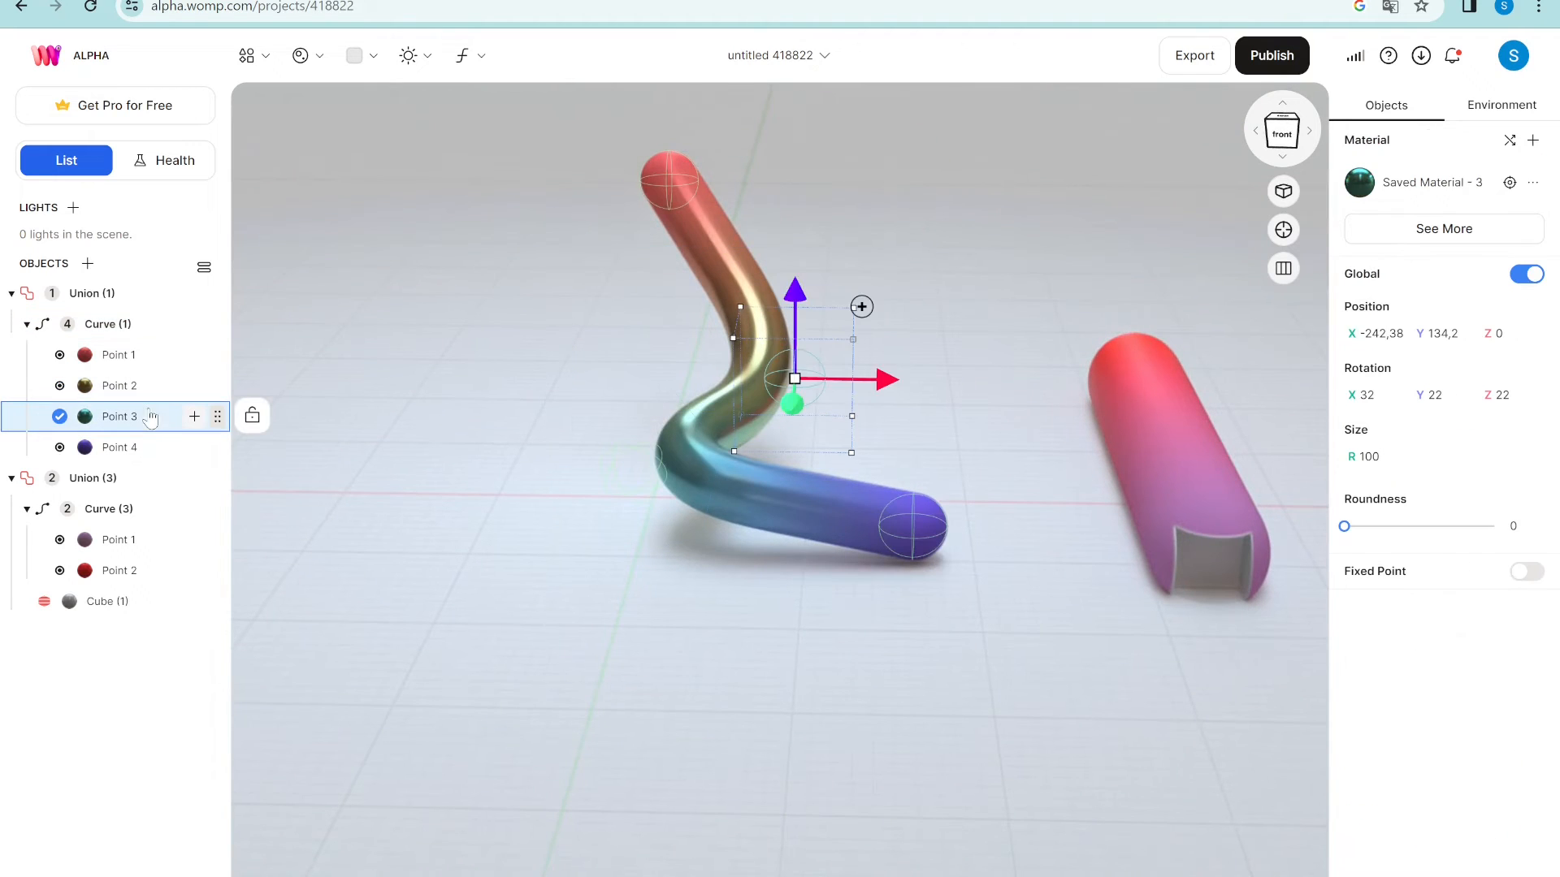
pyautogui.click(1530, 572)
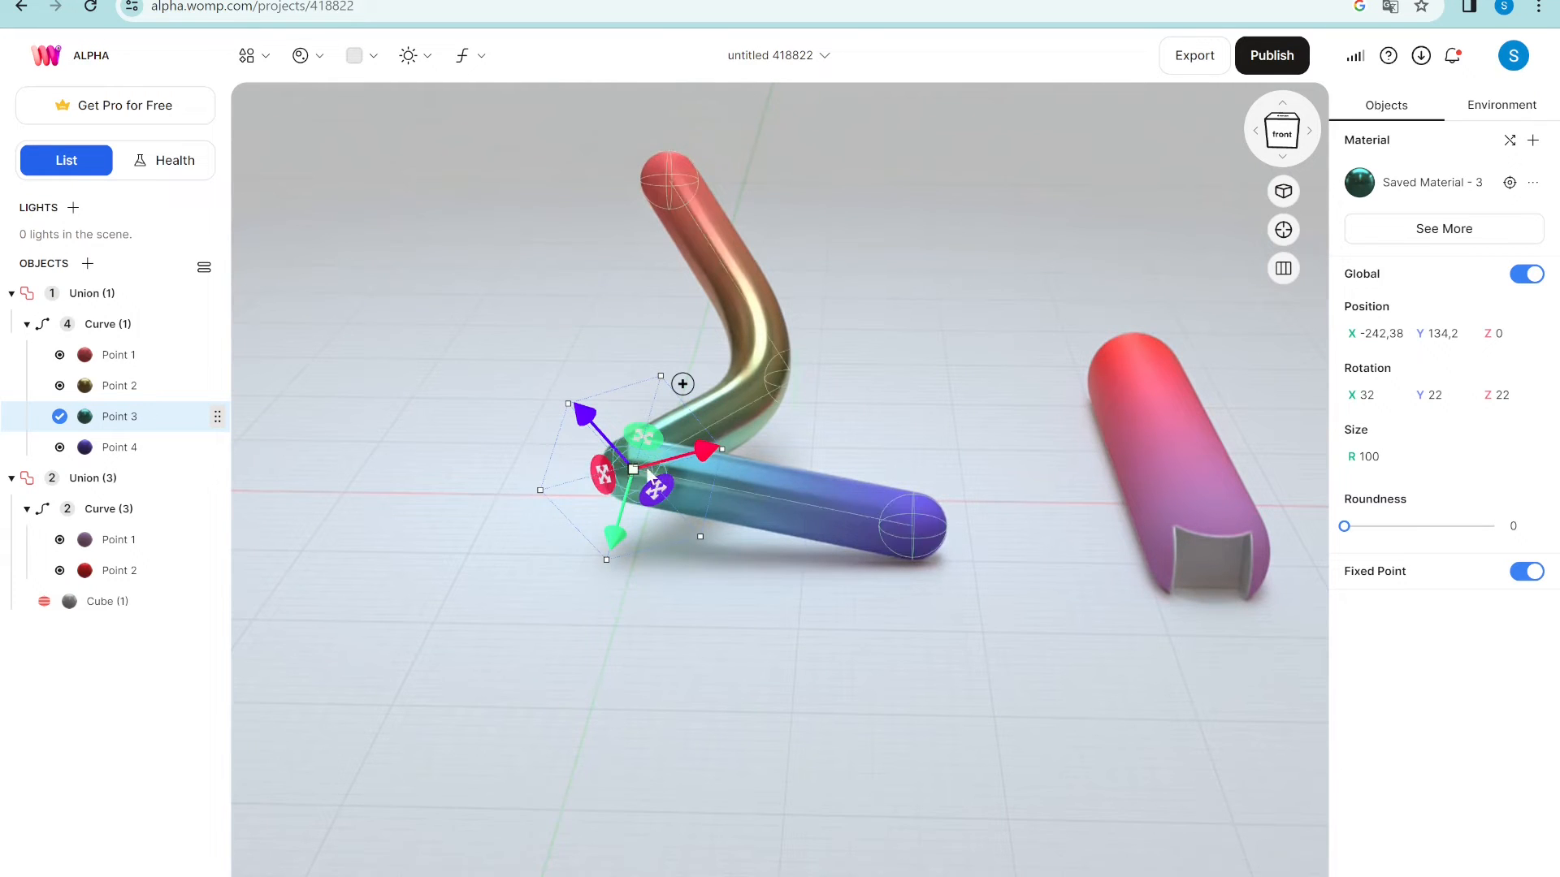
pyautogui.moveTo(603, 474)
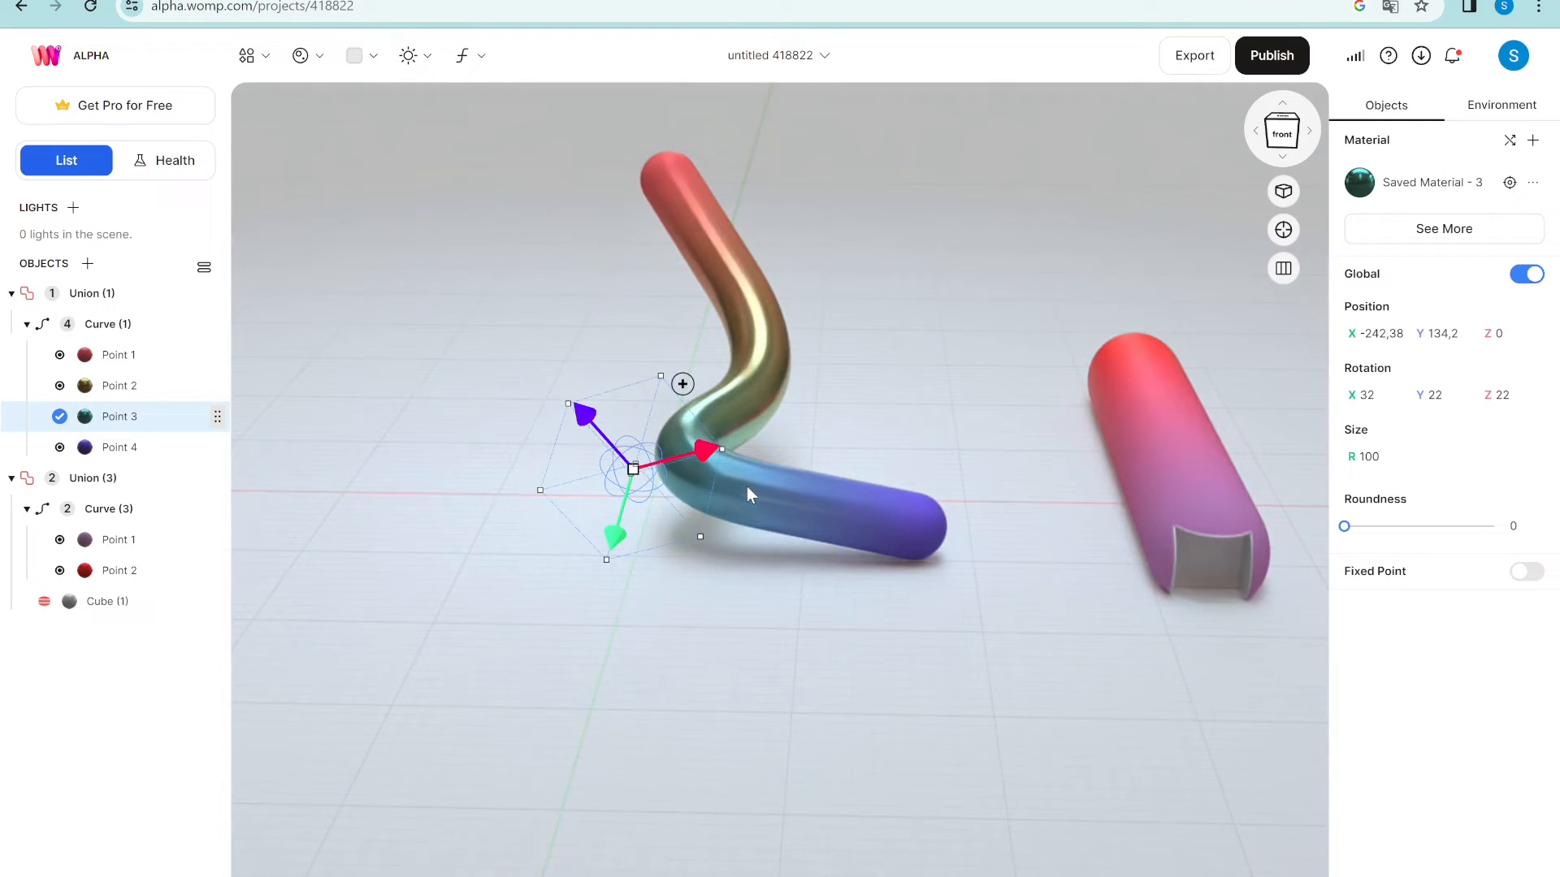
# - Turn on Fixed Point for Point 2 so the tube's upper bend becomes sharp
pyautogui.moveTo(745, 482)
pyautogui.click(141, 391)
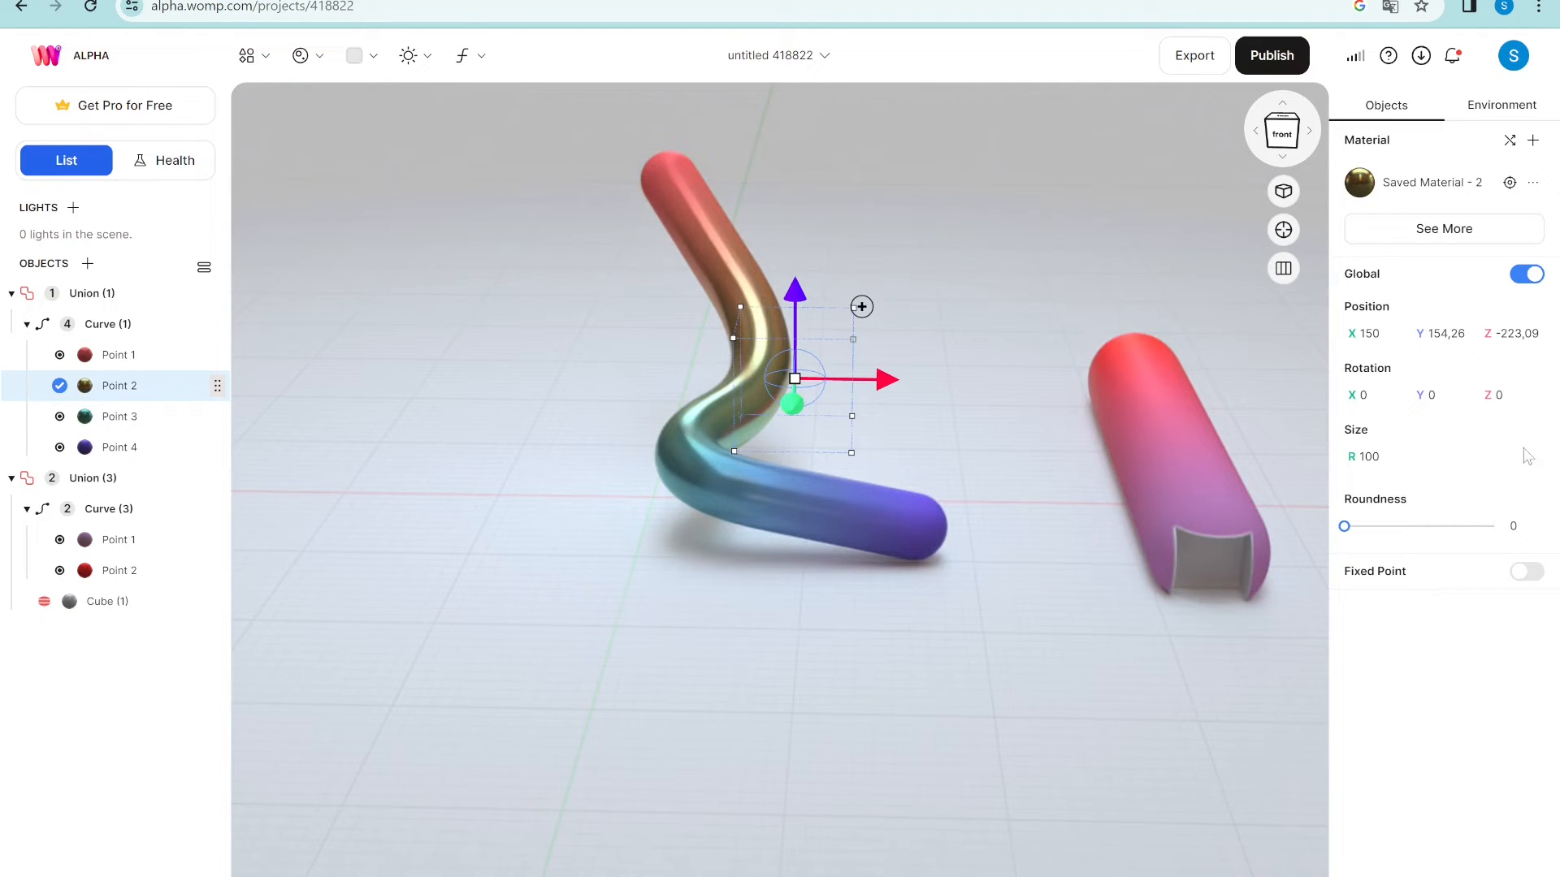
pyautogui.click(1528, 574)
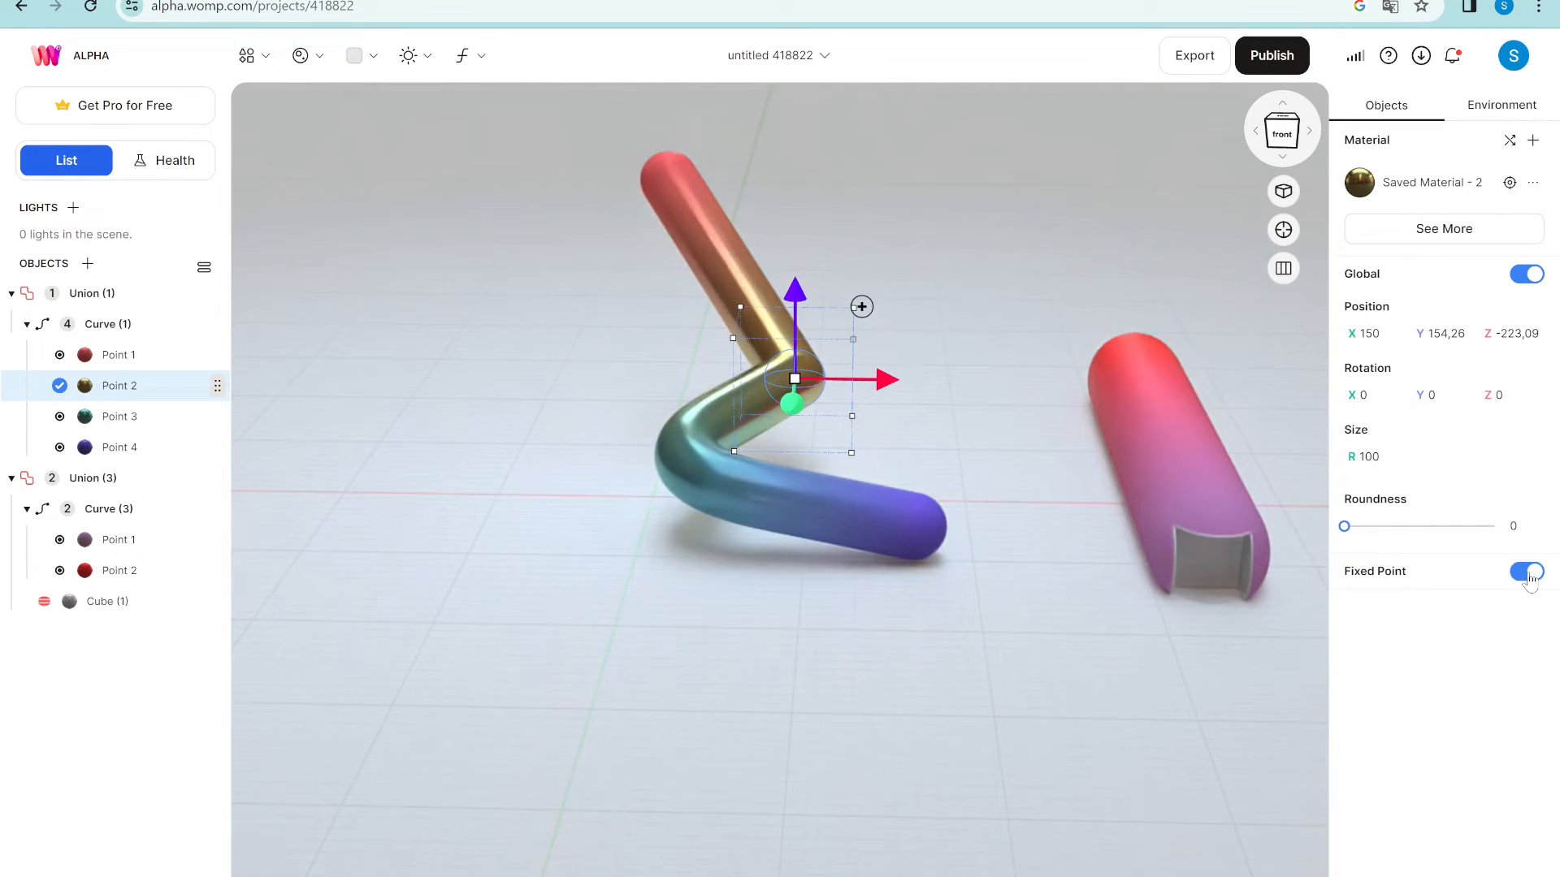
pyautogui.click(1528, 572)
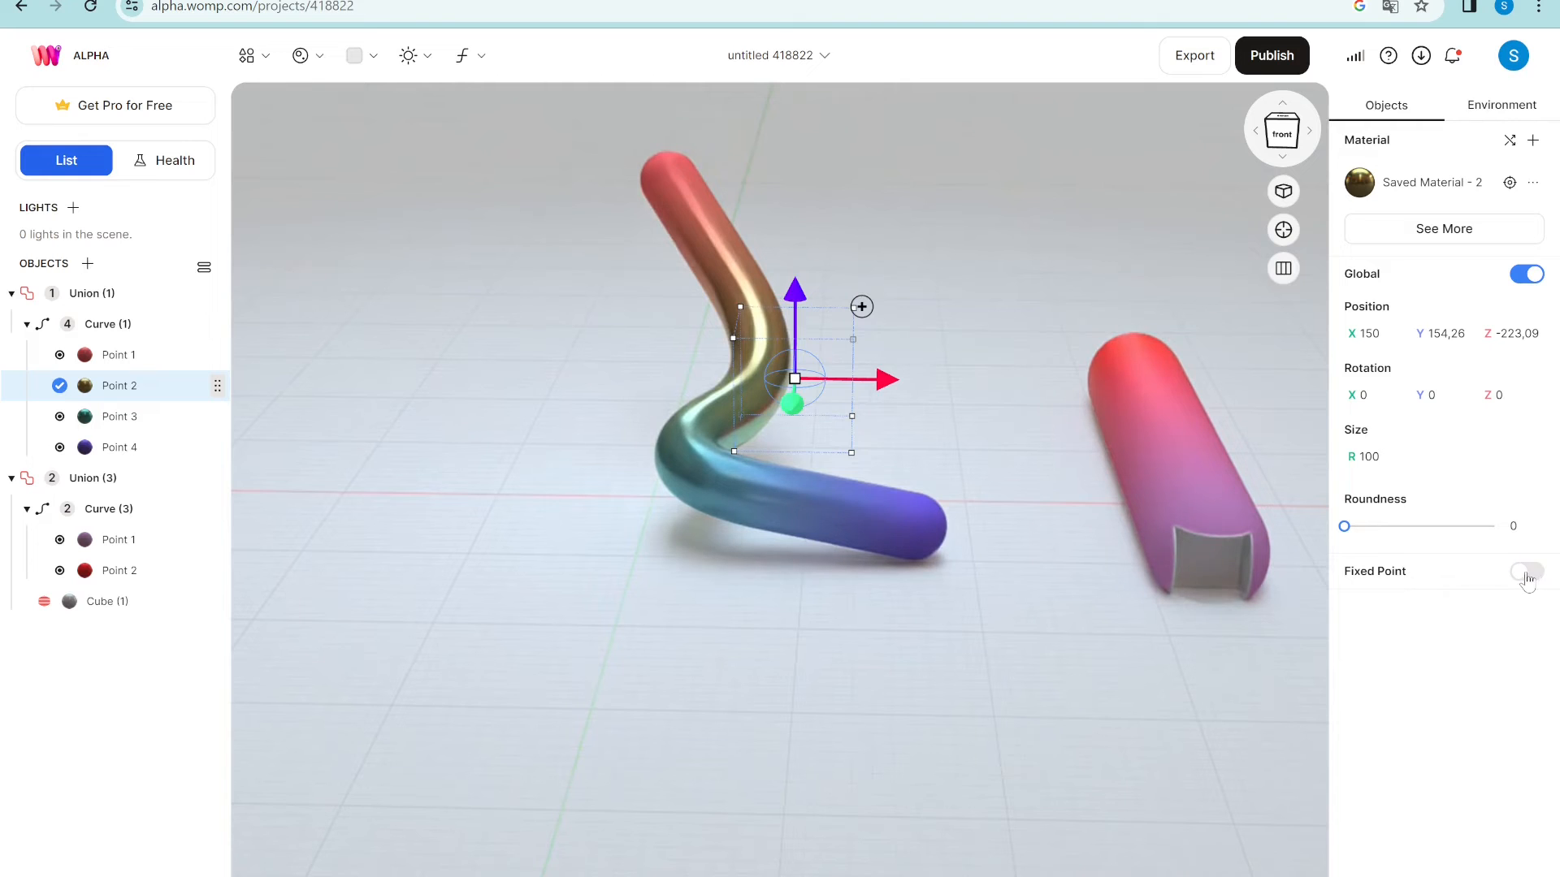
pyautogui.click(1526, 573)
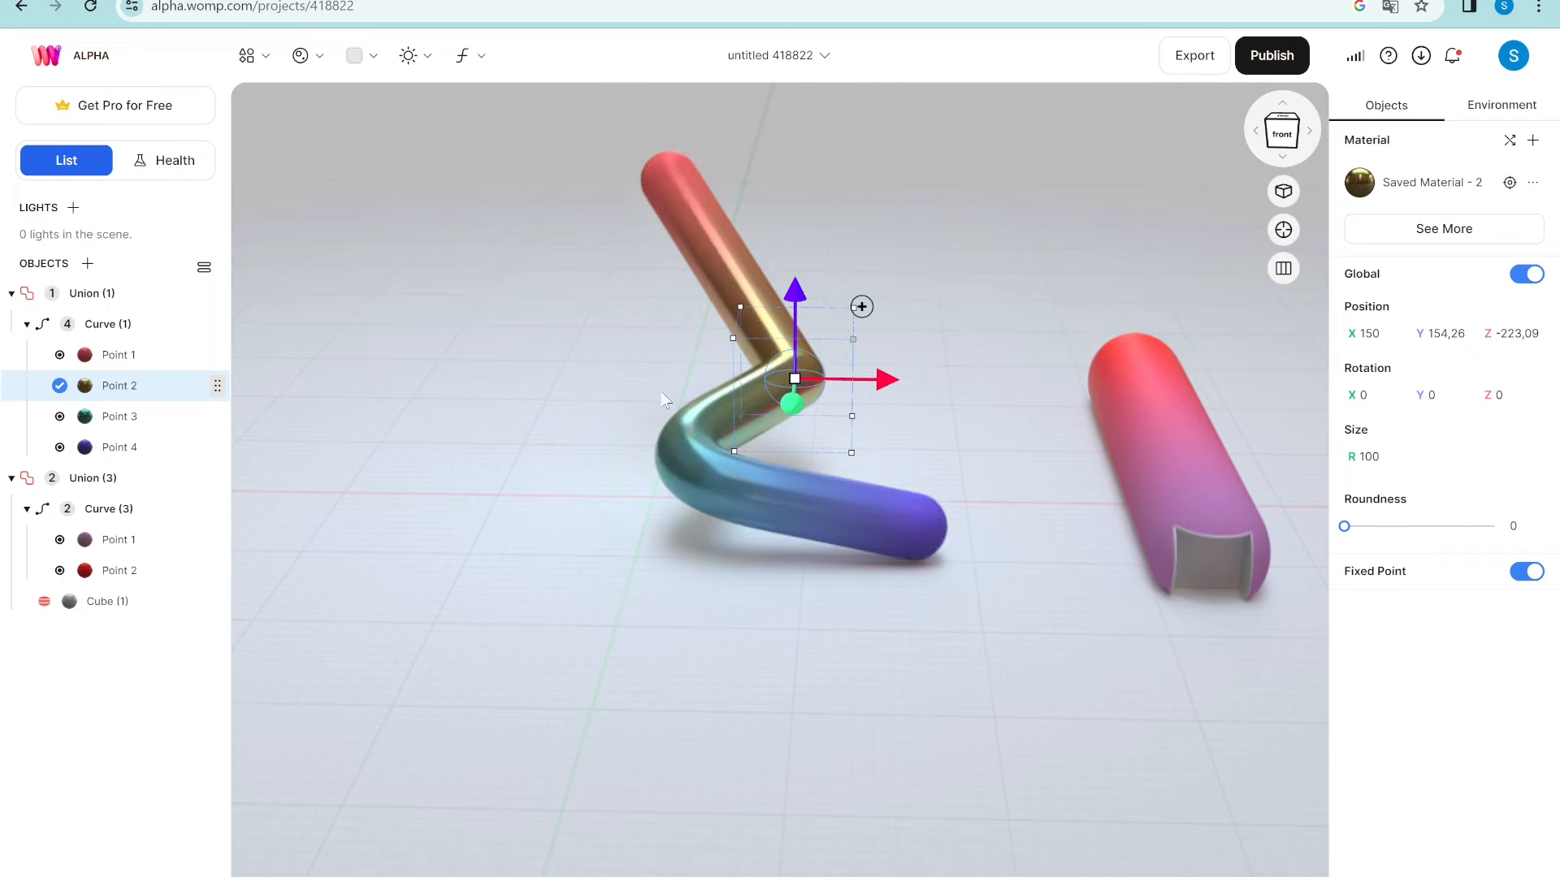
pyautogui.moveTo(632, 550); pyautogui.dragTo(580, 431)
pyautogui.moveTo(546, 300); pyautogui.dragTo(782, 319, button='right')
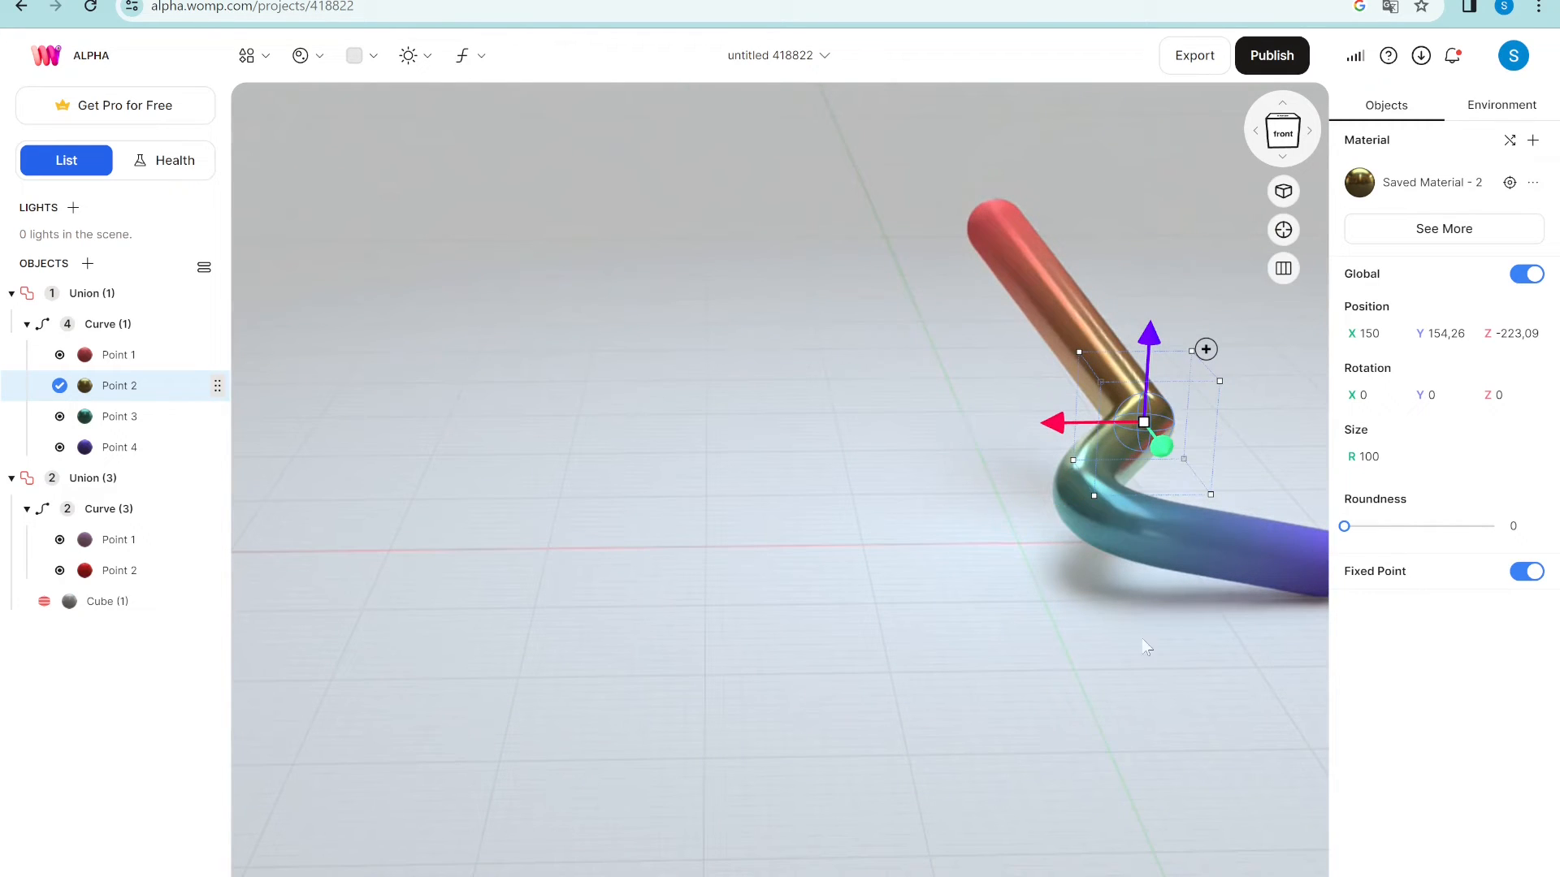
pyautogui.moveTo(1143, 646); pyautogui.dragTo(909, 628, button='right')
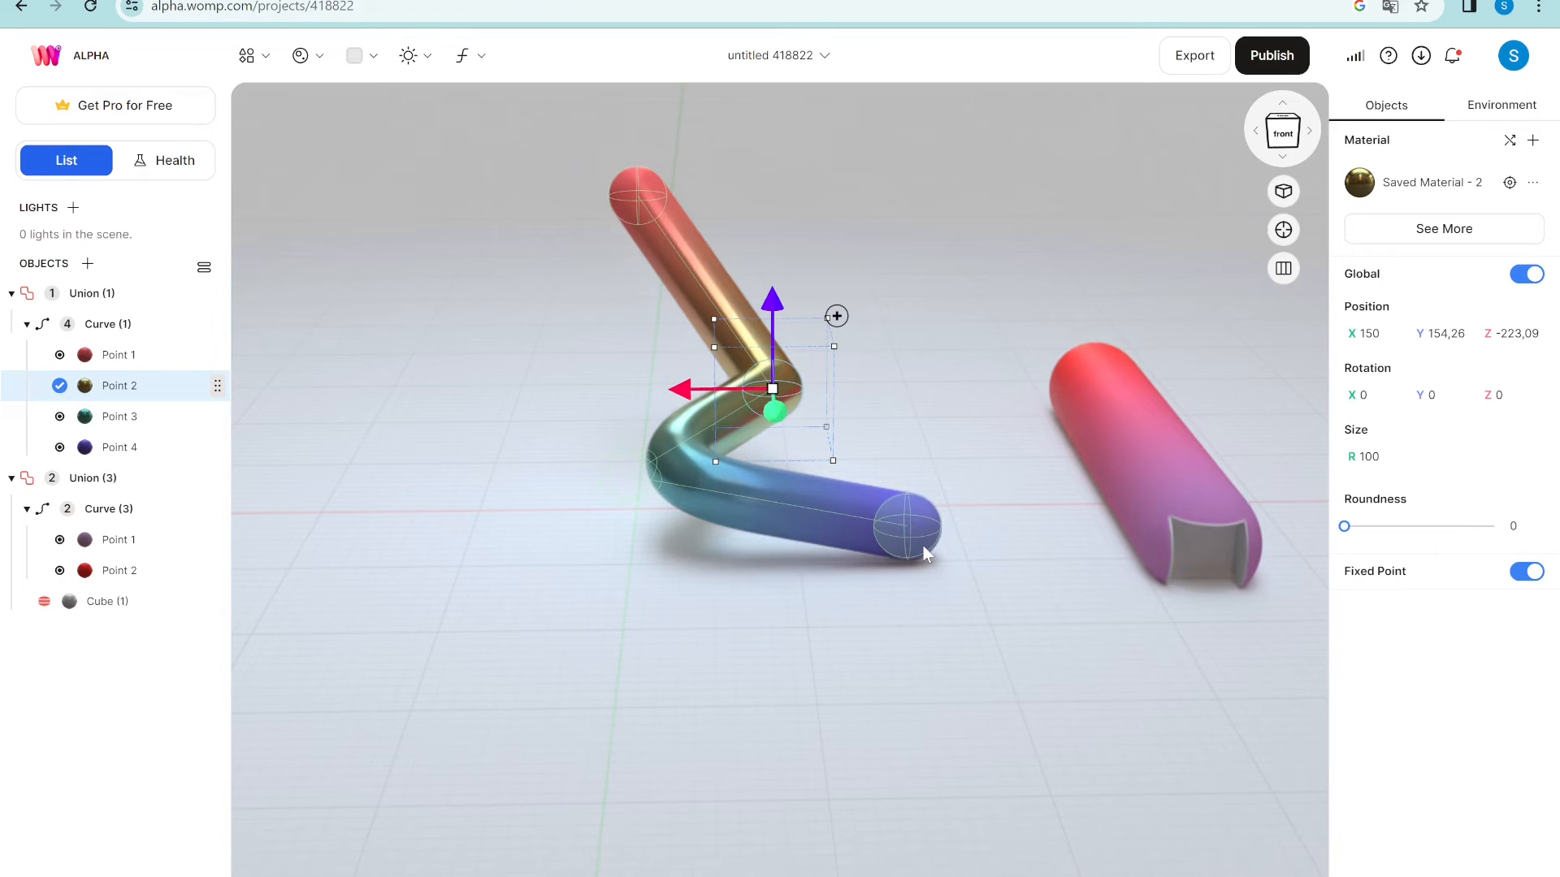
pyautogui.moveTo(918, 544); pyautogui.dragTo(564, 601)
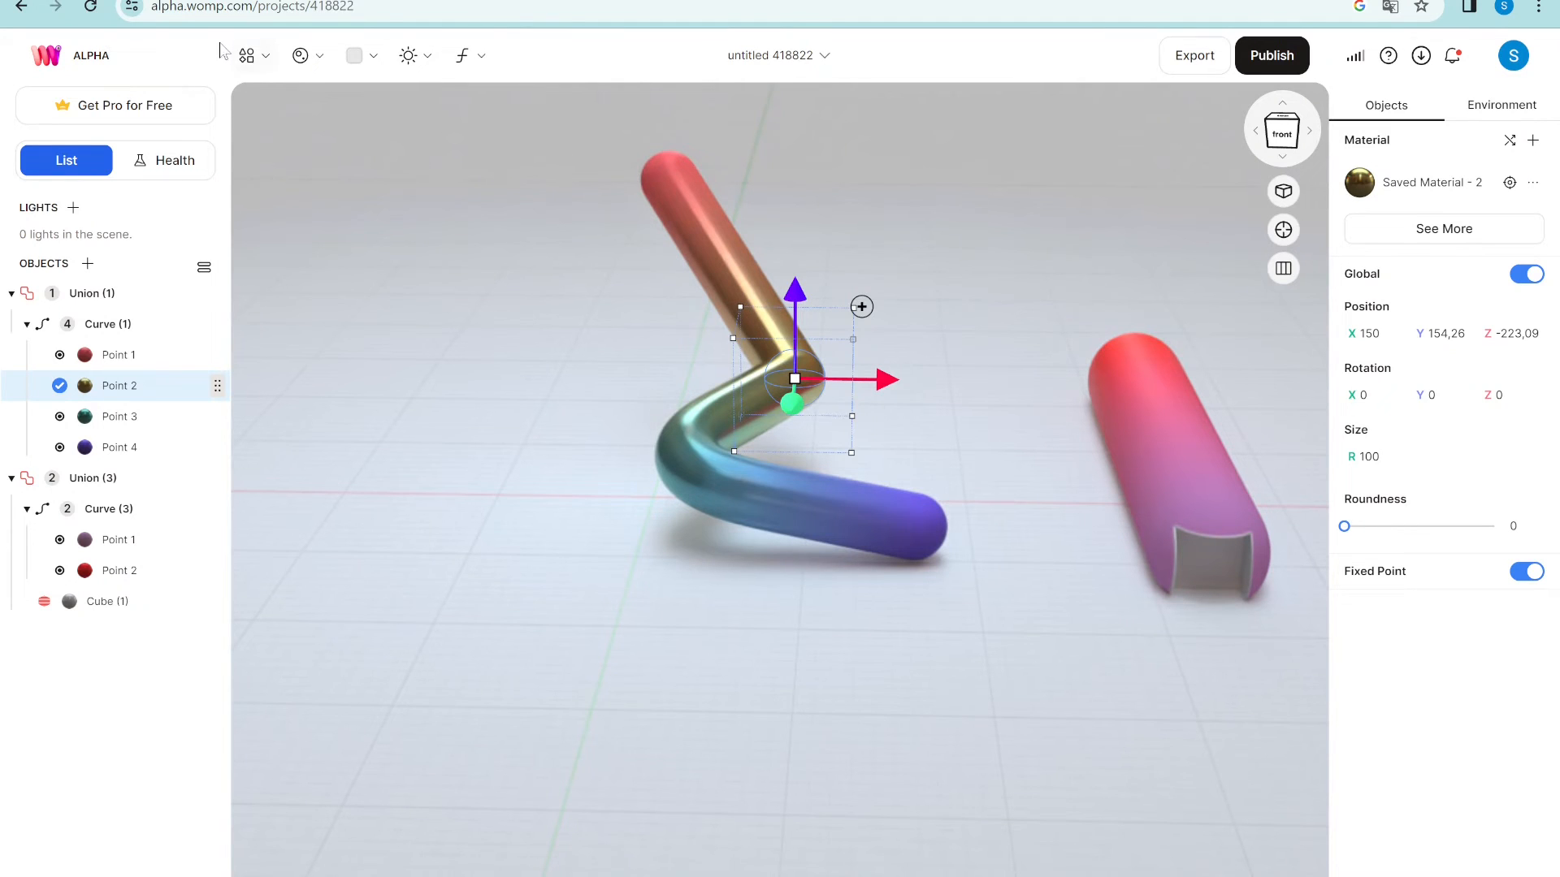
pyautogui.click(248, 55)
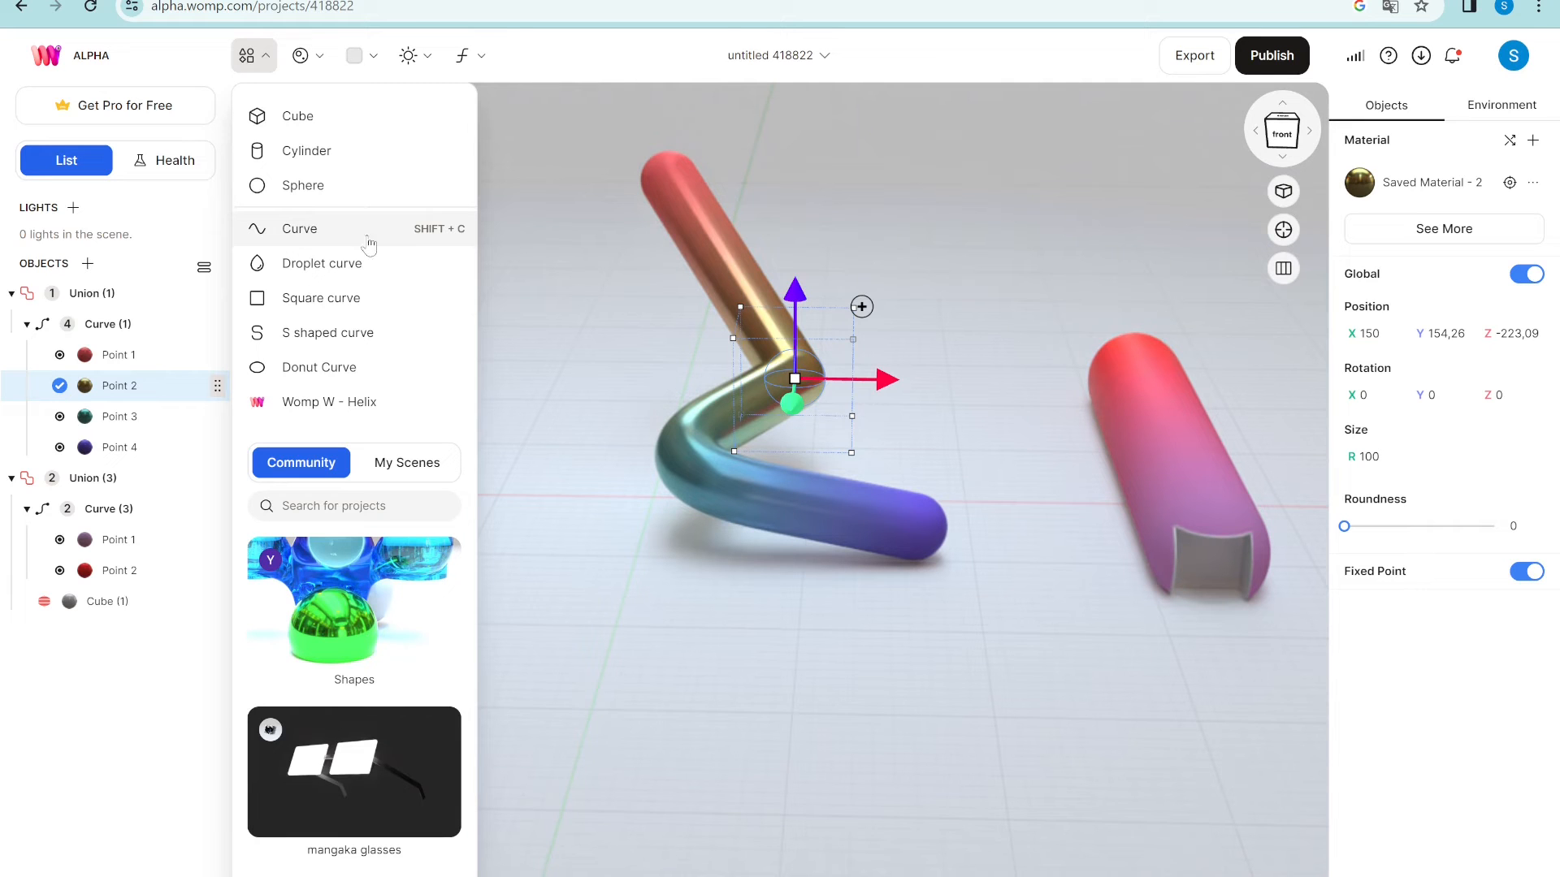
pyautogui.click(877, 715)
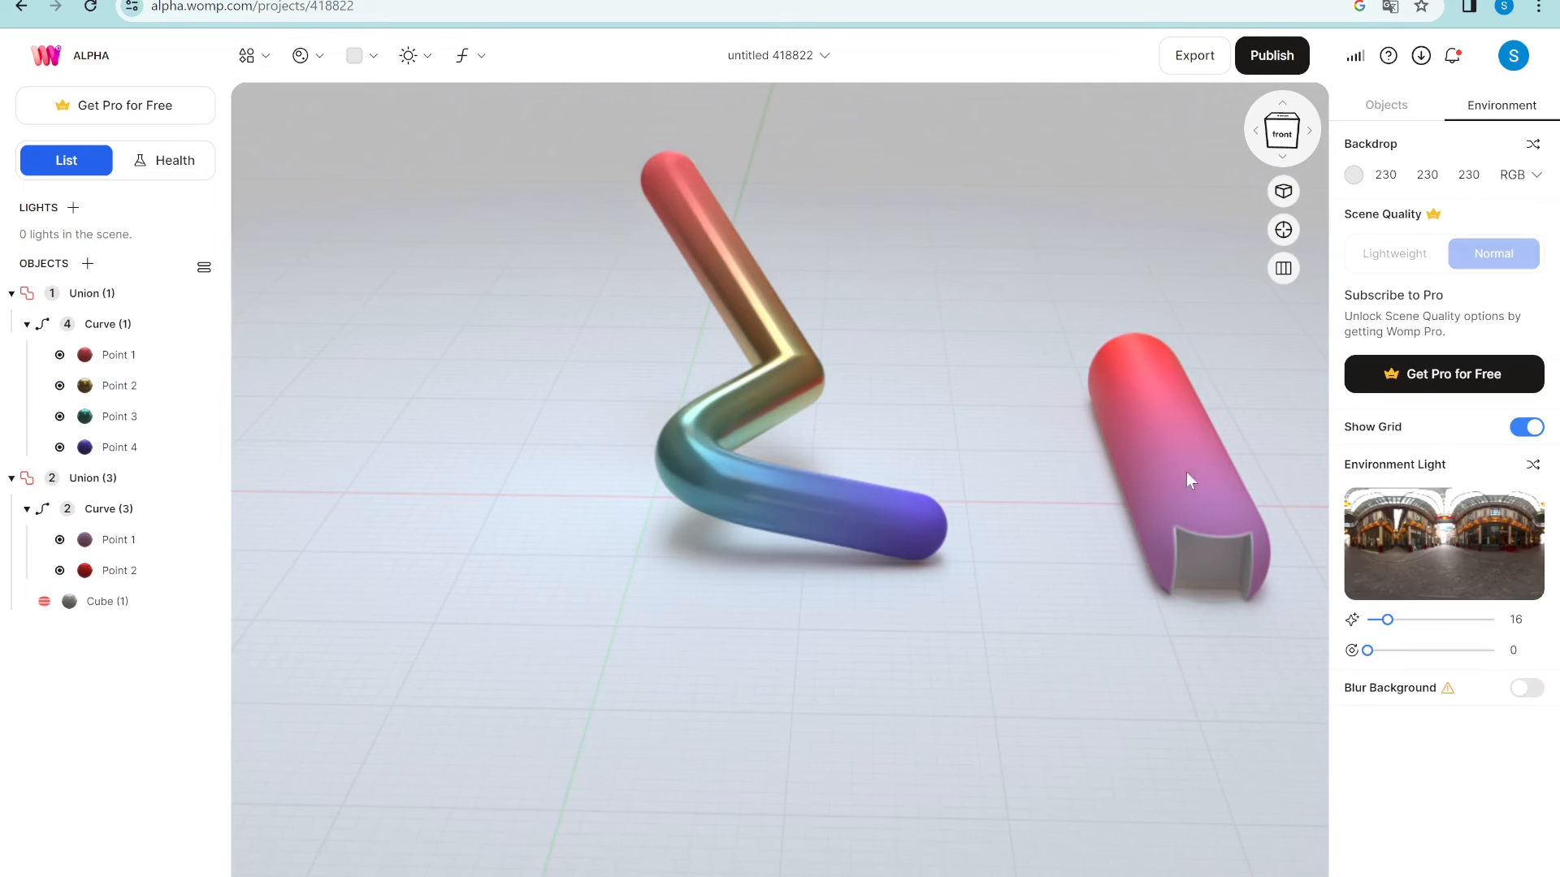
# - Delete Curve (3), Union (1) and Union (3), emptying the scene
pyautogui.click(130, 514)
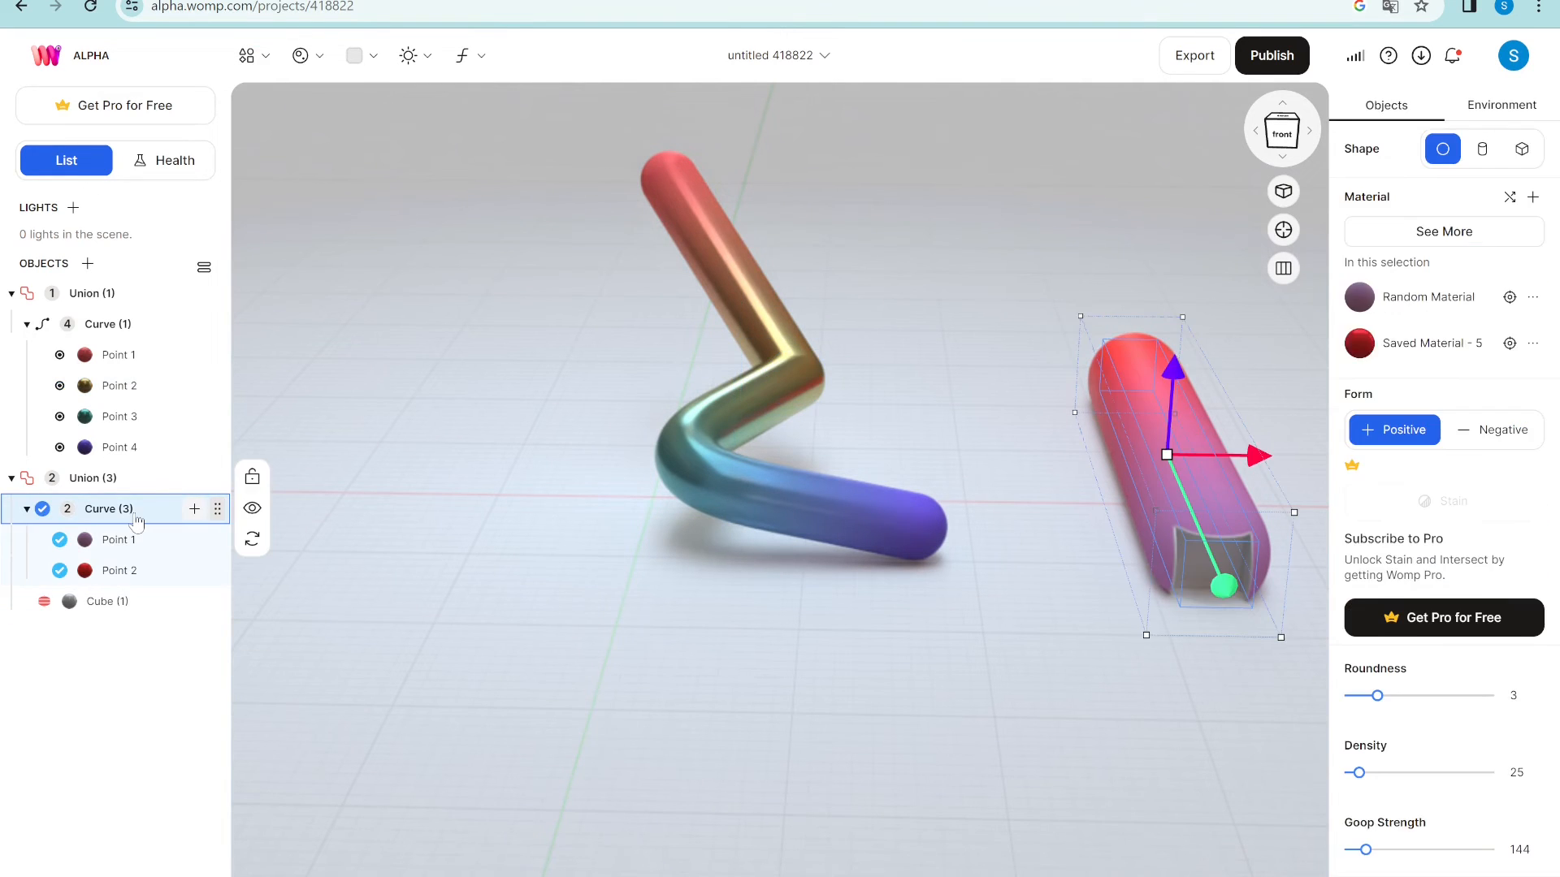
pyautogui.press('Delete')
pyautogui.click(101, 297)
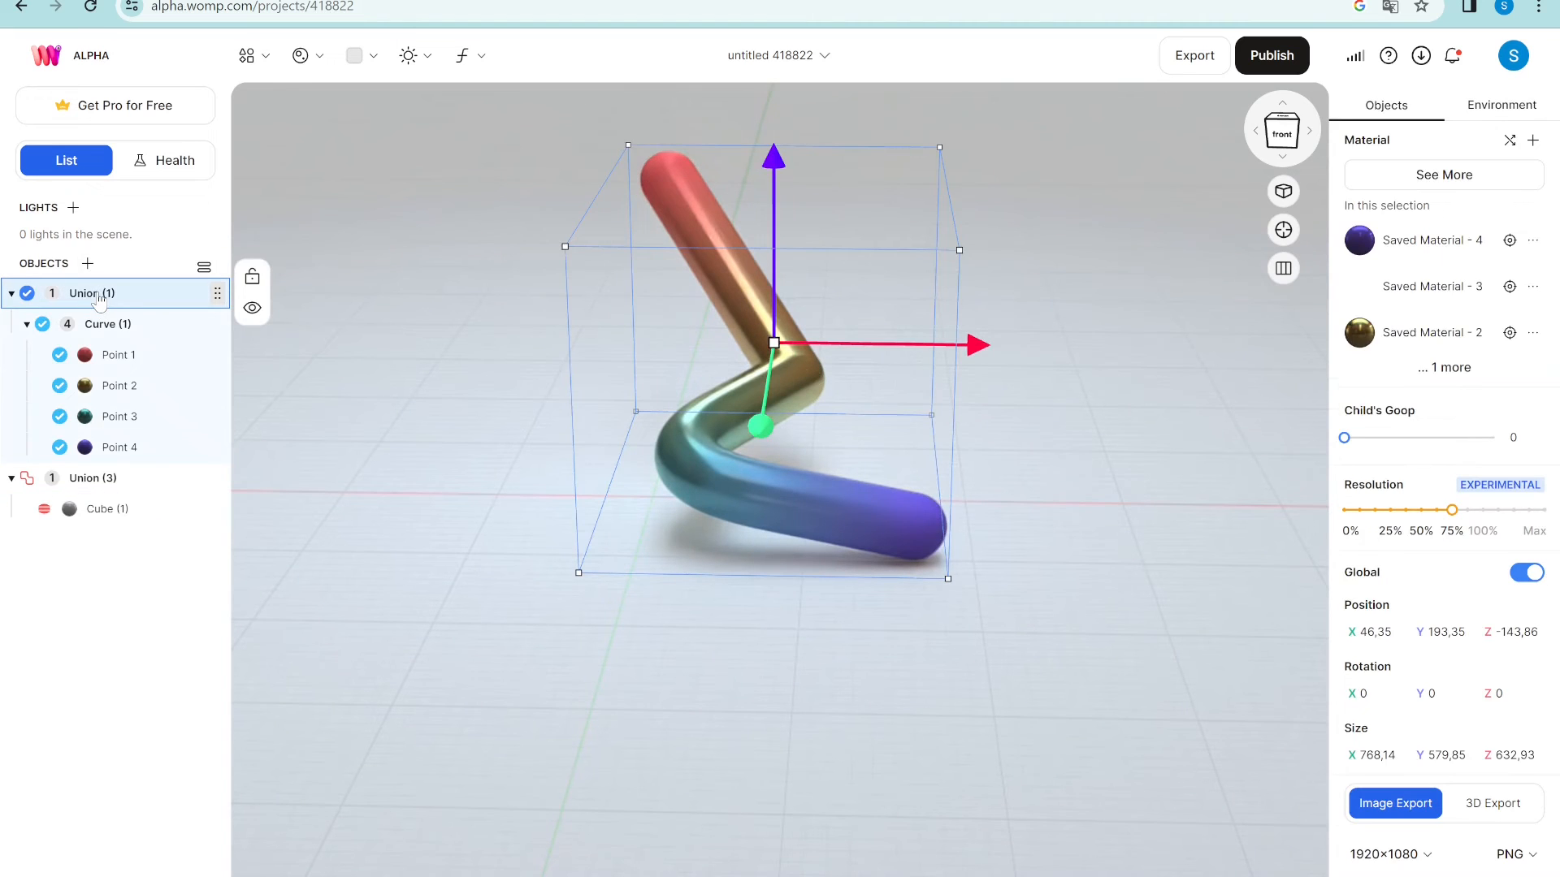
pyautogui.press('Delete')
pyautogui.click(98, 297)
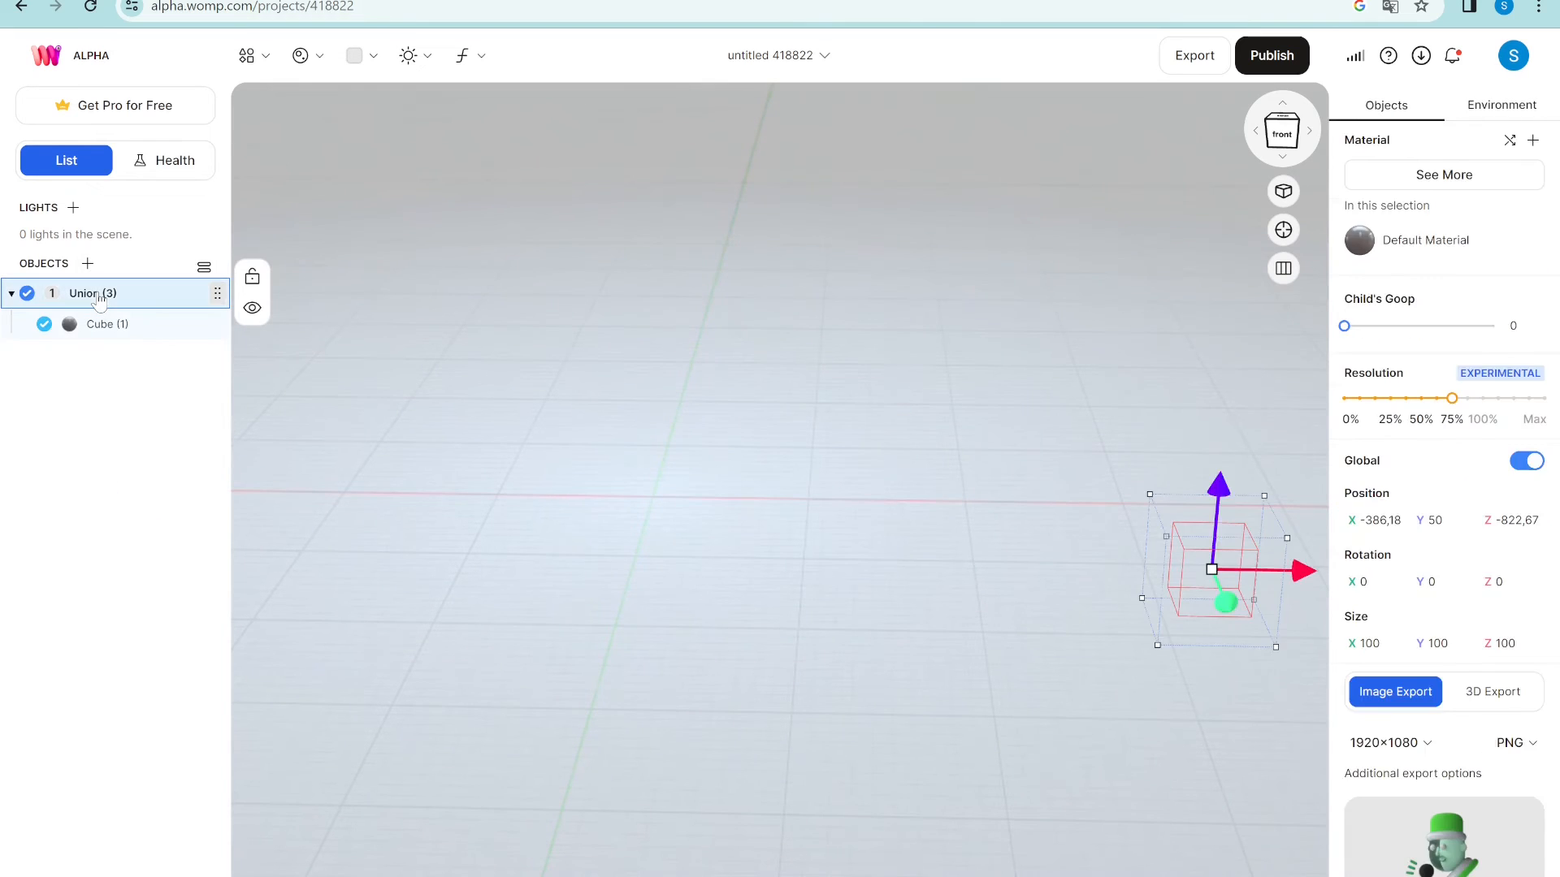
pyautogui.press('Delete')
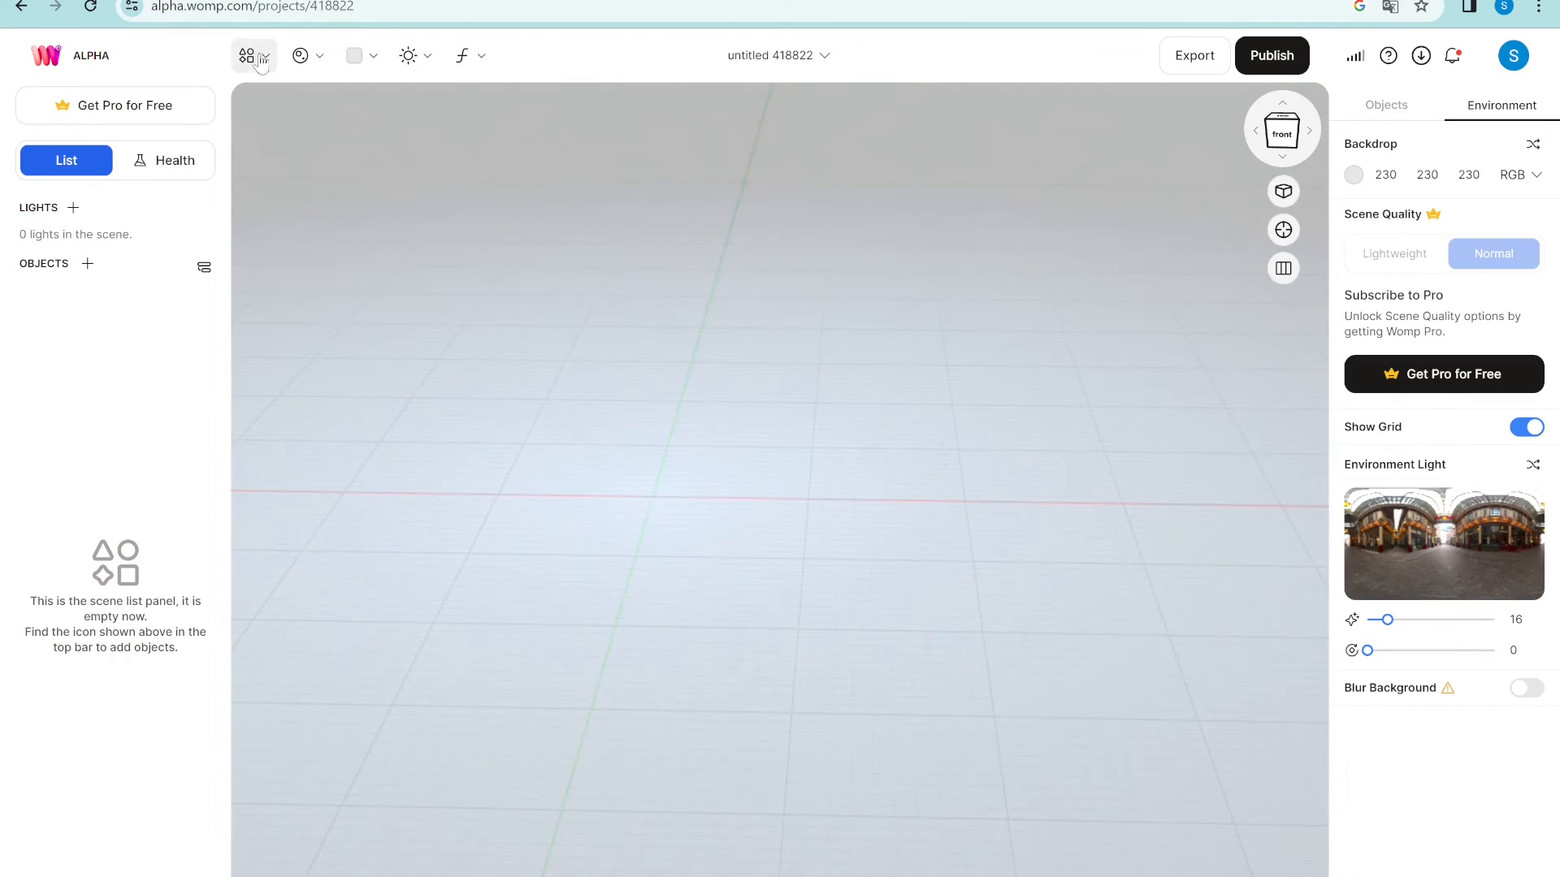
# - Add a new two-point Curve capsule to the scene
pyautogui.click(248, 57)
pyautogui.click(376, 233)
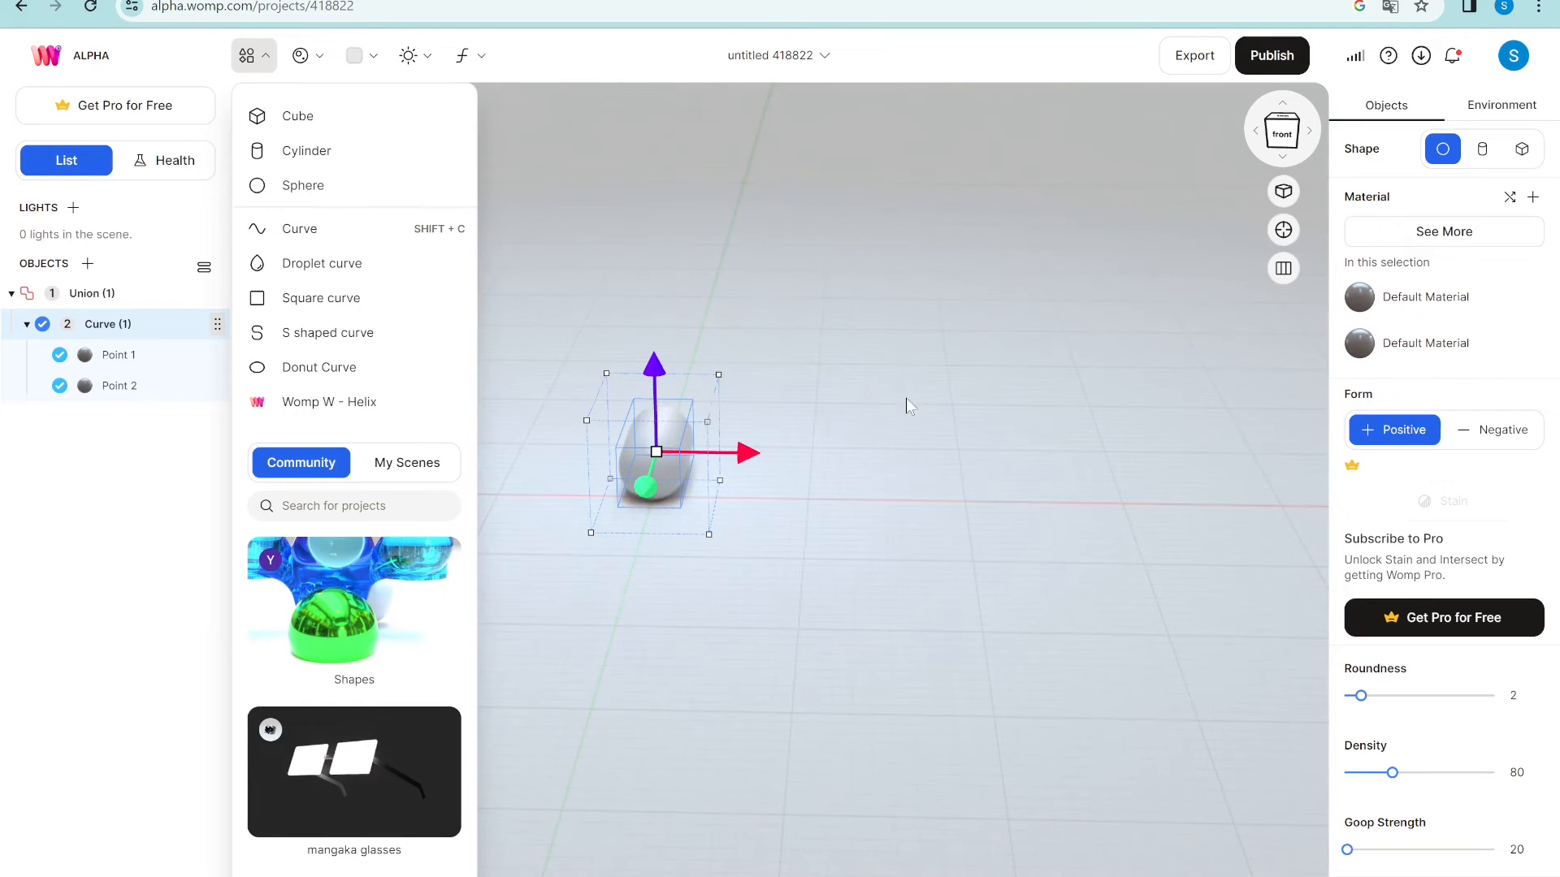
pyautogui.moveTo(919, 401); pyautogui.dragTo(611, 384)
pyautogui.click(601, 226)
pyautogui.scroll(2, 601, 226)
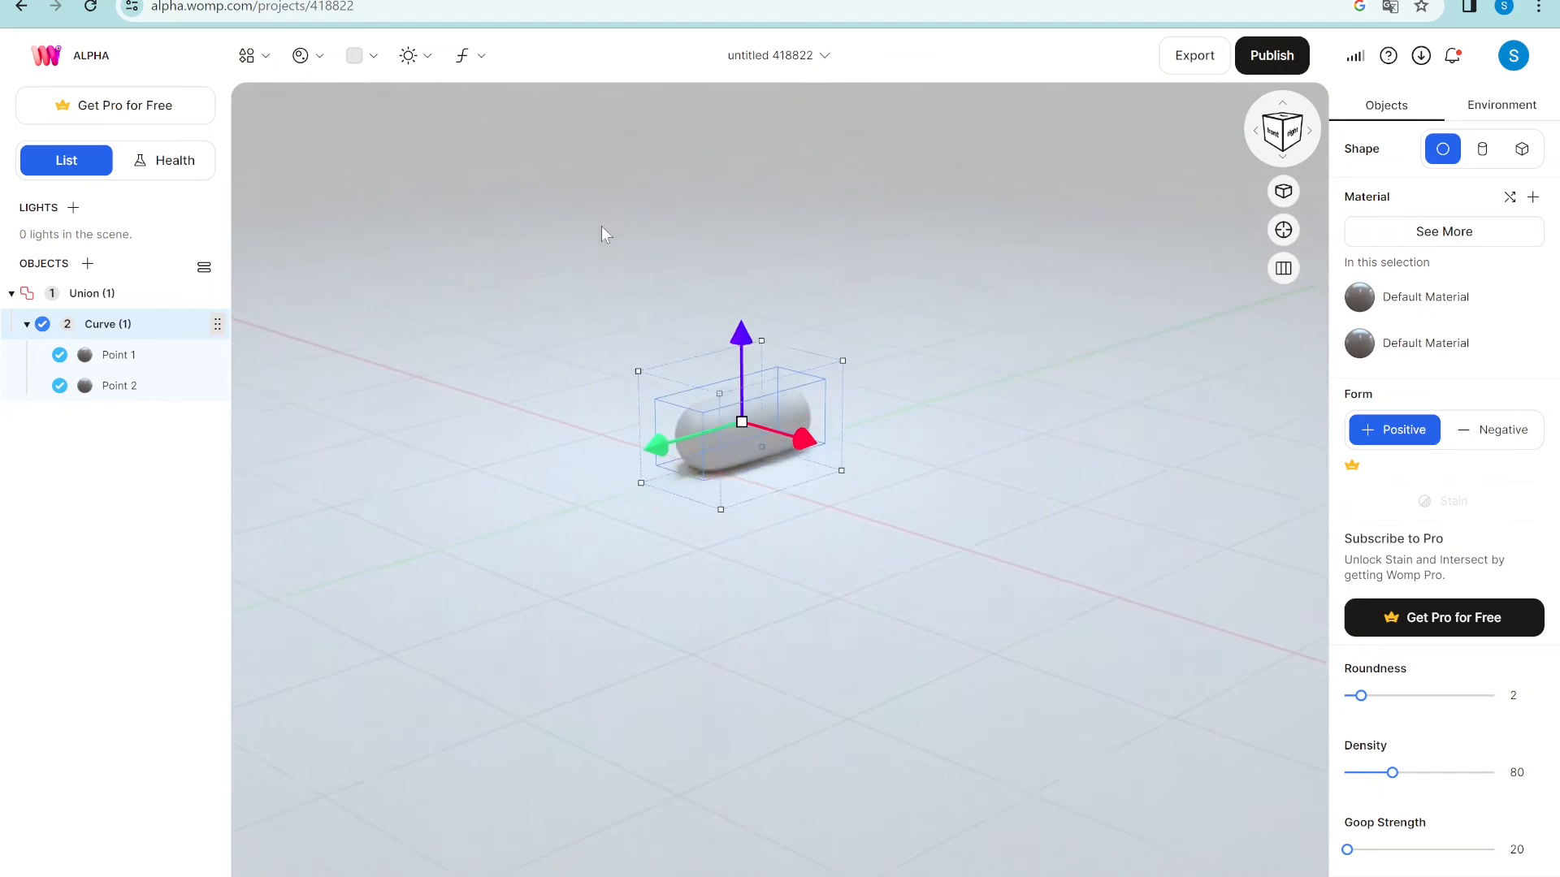
pyautogui.scroll(1, 602, 221)
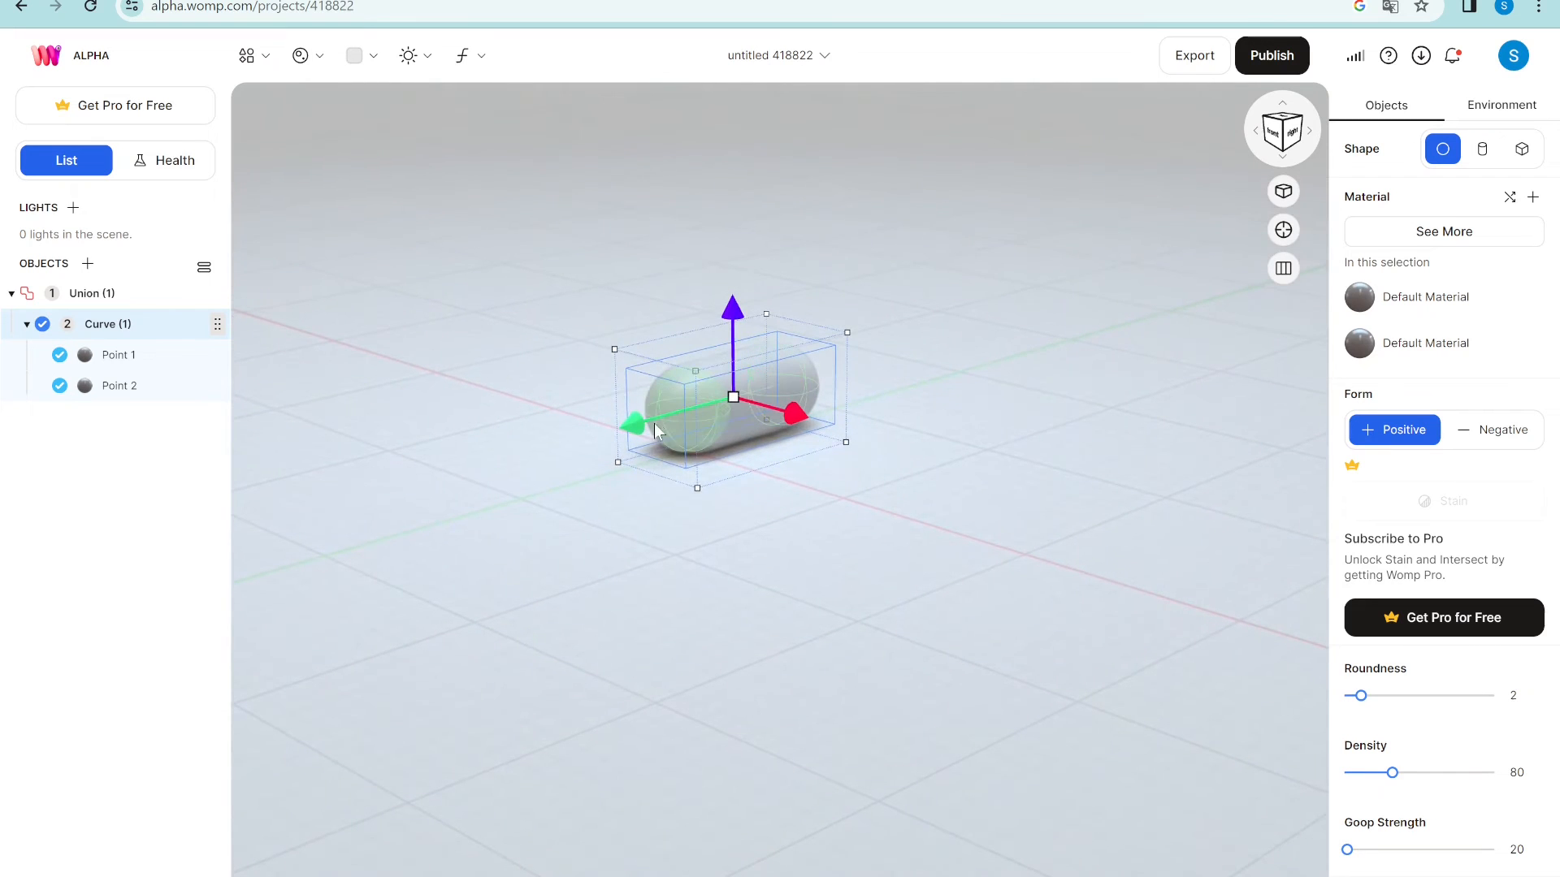
# - Stretch the capsule into a long tube by dragging Point 1 left and Point 2 right
pyautogui.click(676, 386)
pyautogui.moveTo(624, 426); pyautogui.dragTo(289, 513)
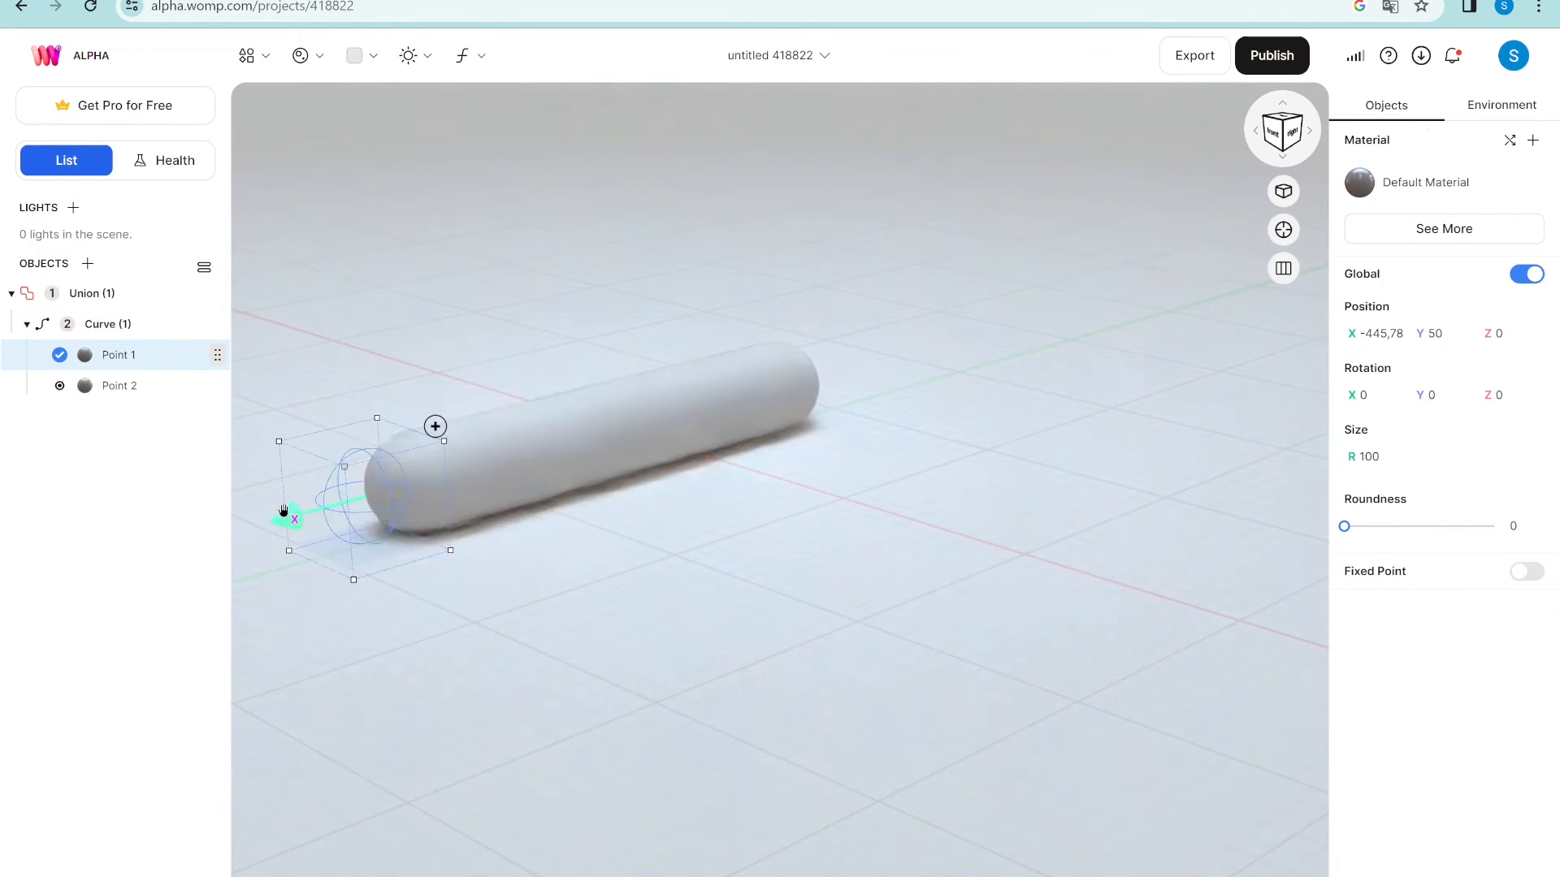
pyautogui.click(788, 383)
pyautogui.moveTo(715, 406); pyautogui.dragTo(663, 424)
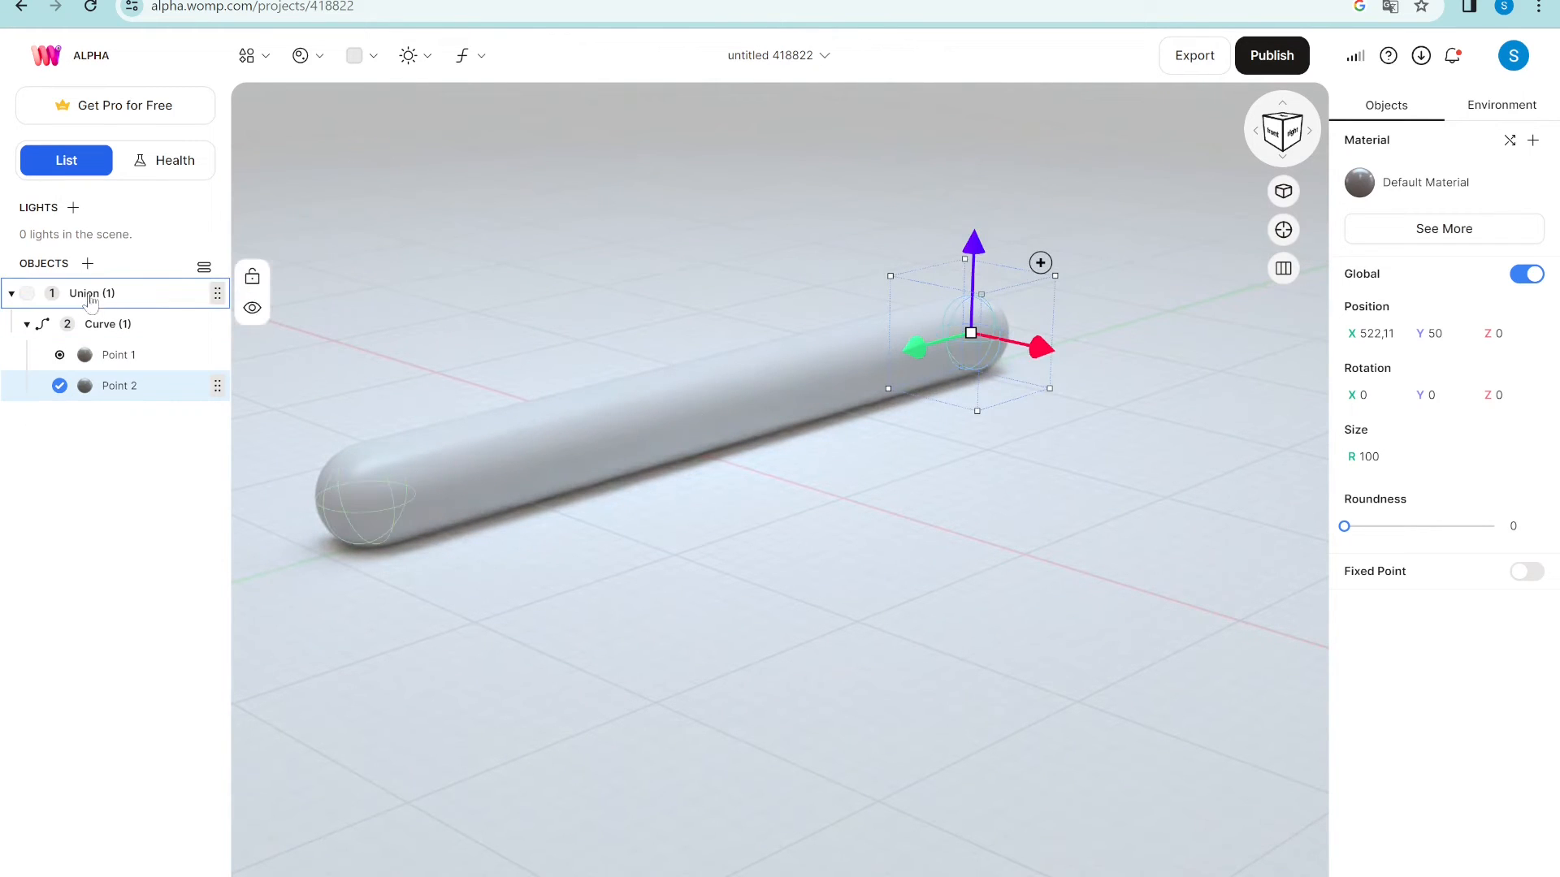
# - Add Point 3 at the tube's middle and raise it to Y 264.11 to arch it
pyautogui.click(378, 515)
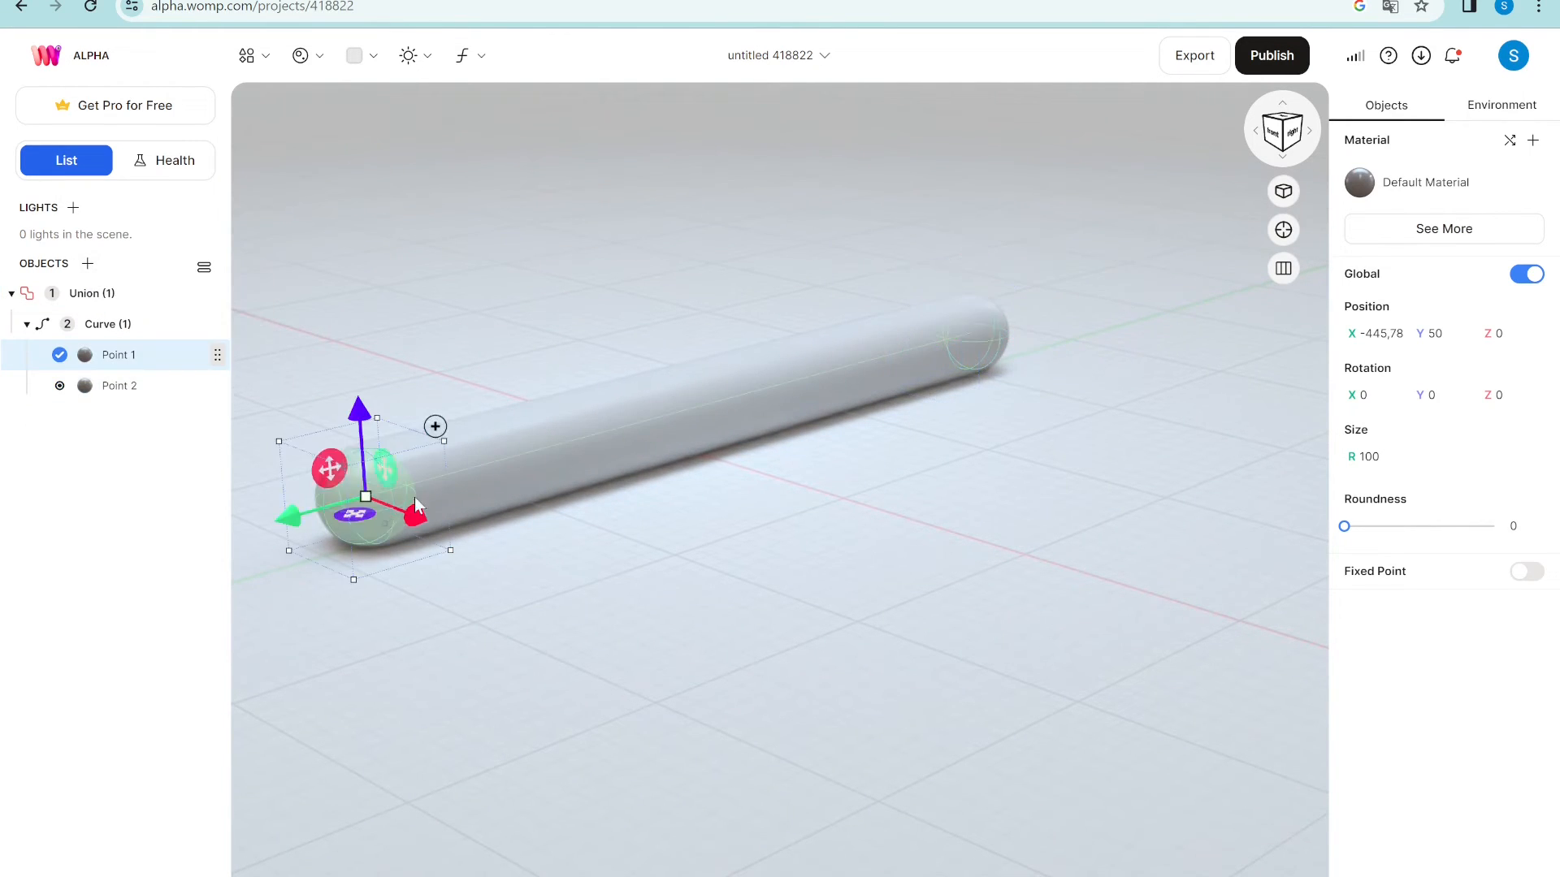
pyautogui.click(435, 426)
pyautogui.moveTo(293, 515); pyautogui.dragTo(693, 449)
pyautogui.moveTo(730, 302); pyautogui.dragTo(697, 129)
pyautogui.moveTo(661, 234); pyautogui.dragTo(633, 241)
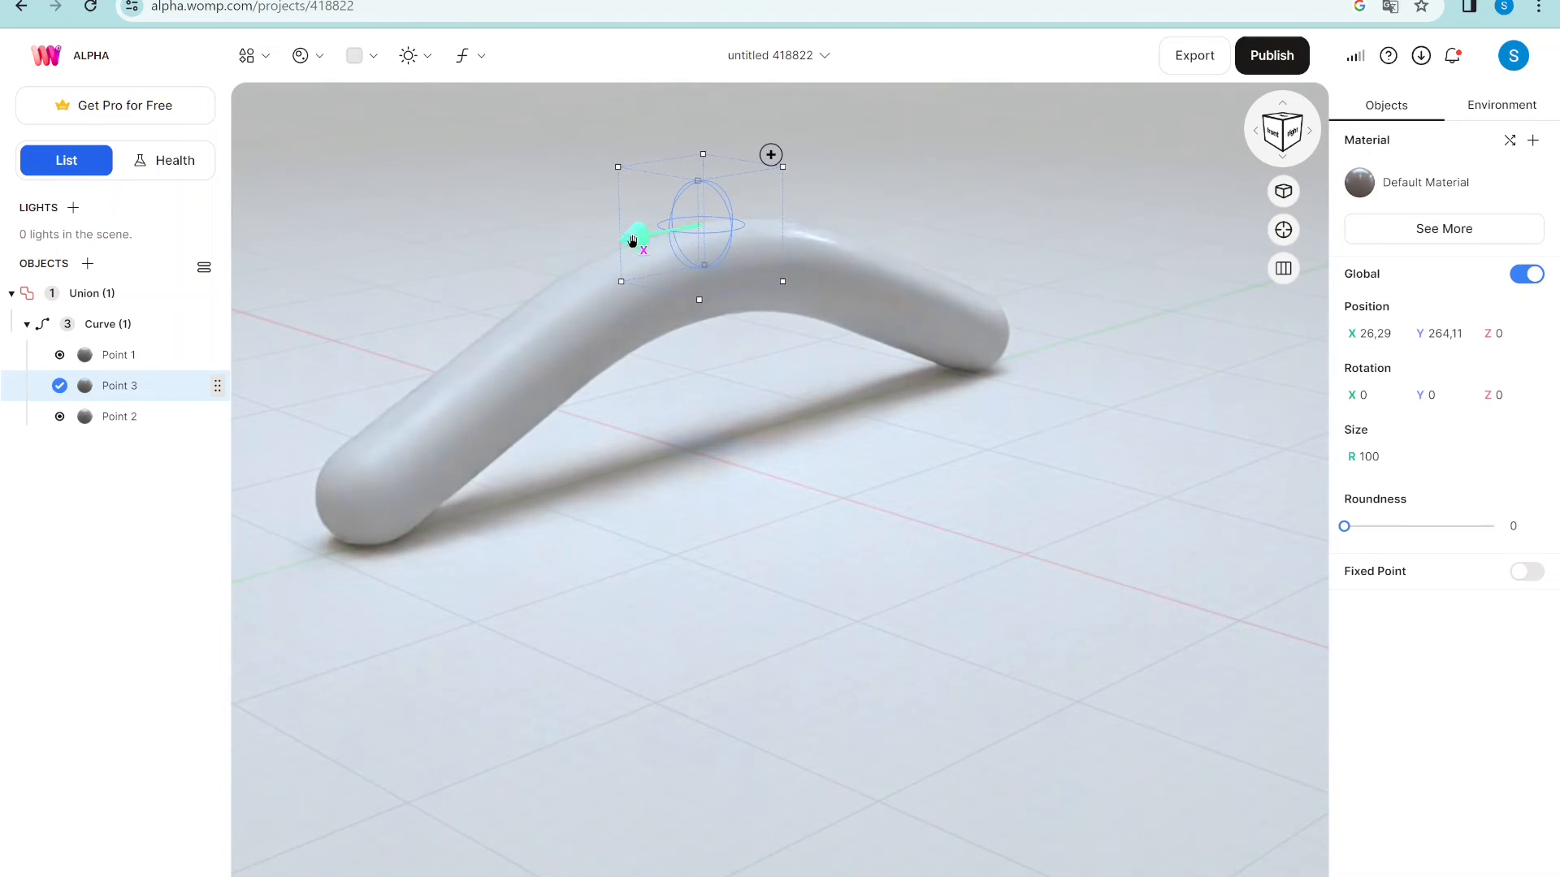
pyautogui.moveTo(803, 442); pyautogui.dragTo(751, 415)
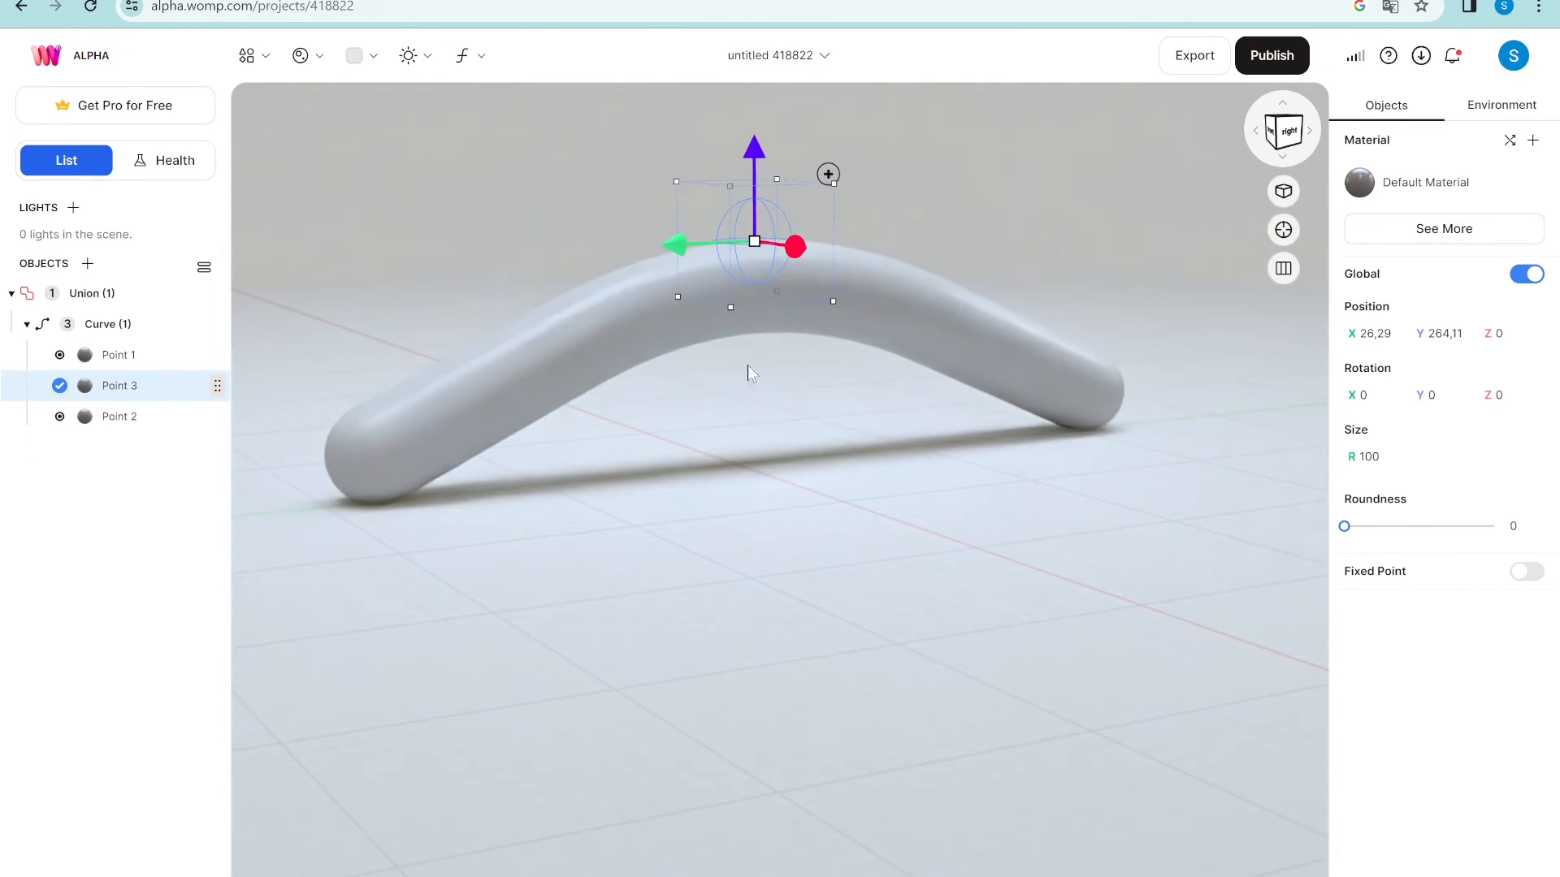
pyautogui.scroll(2, 646, 203)
pyautogui.scroll(-3, 606, 174)
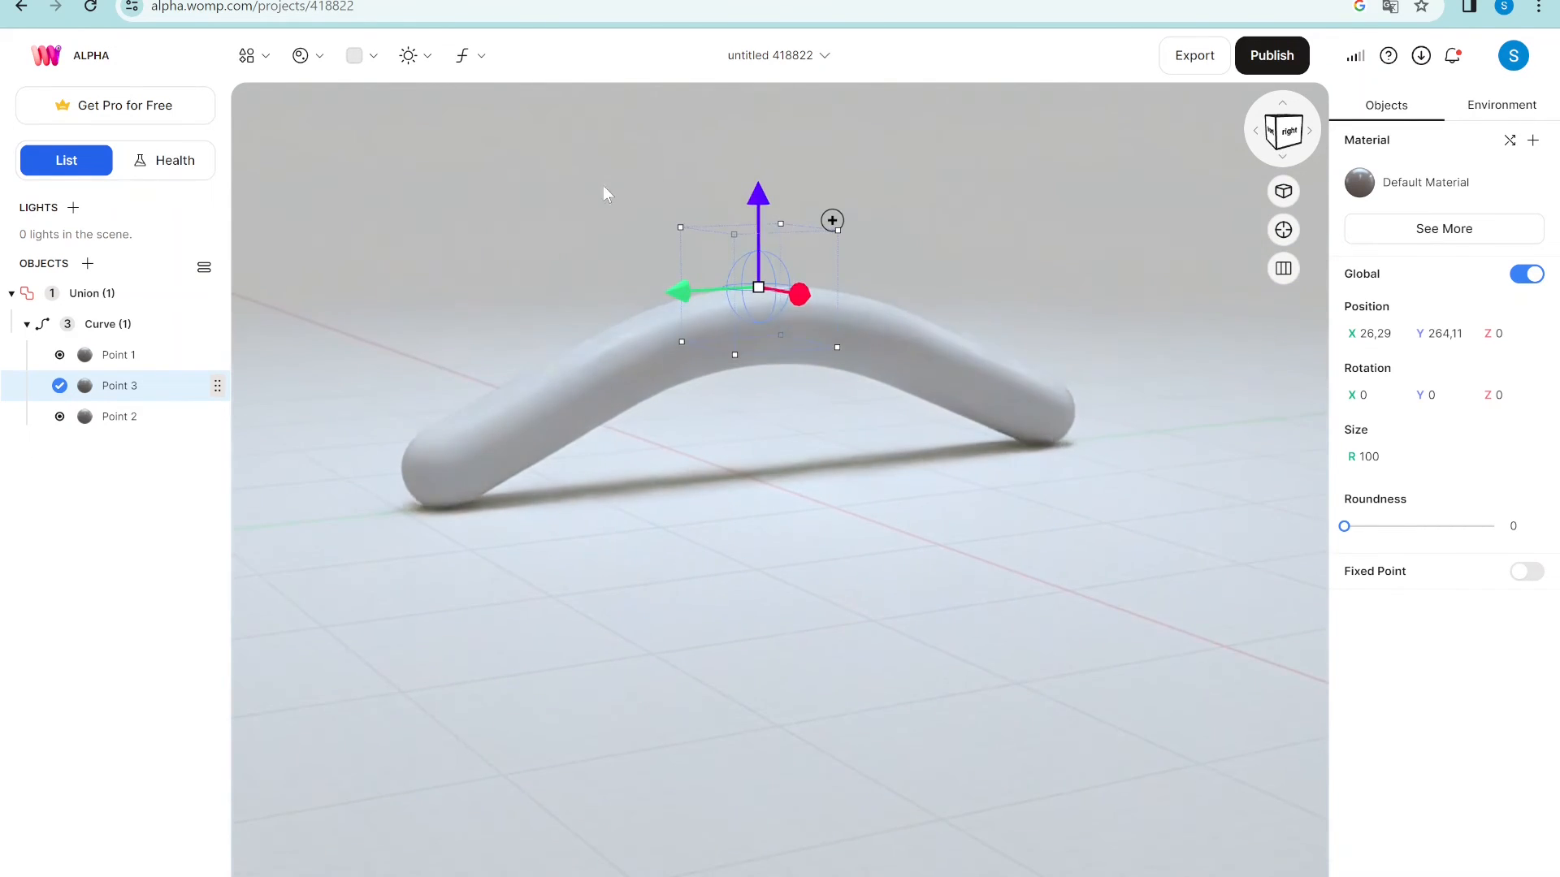
pyautogui.moveTo(585, 214); pyautogui.dragTo(601, 270, button='right')
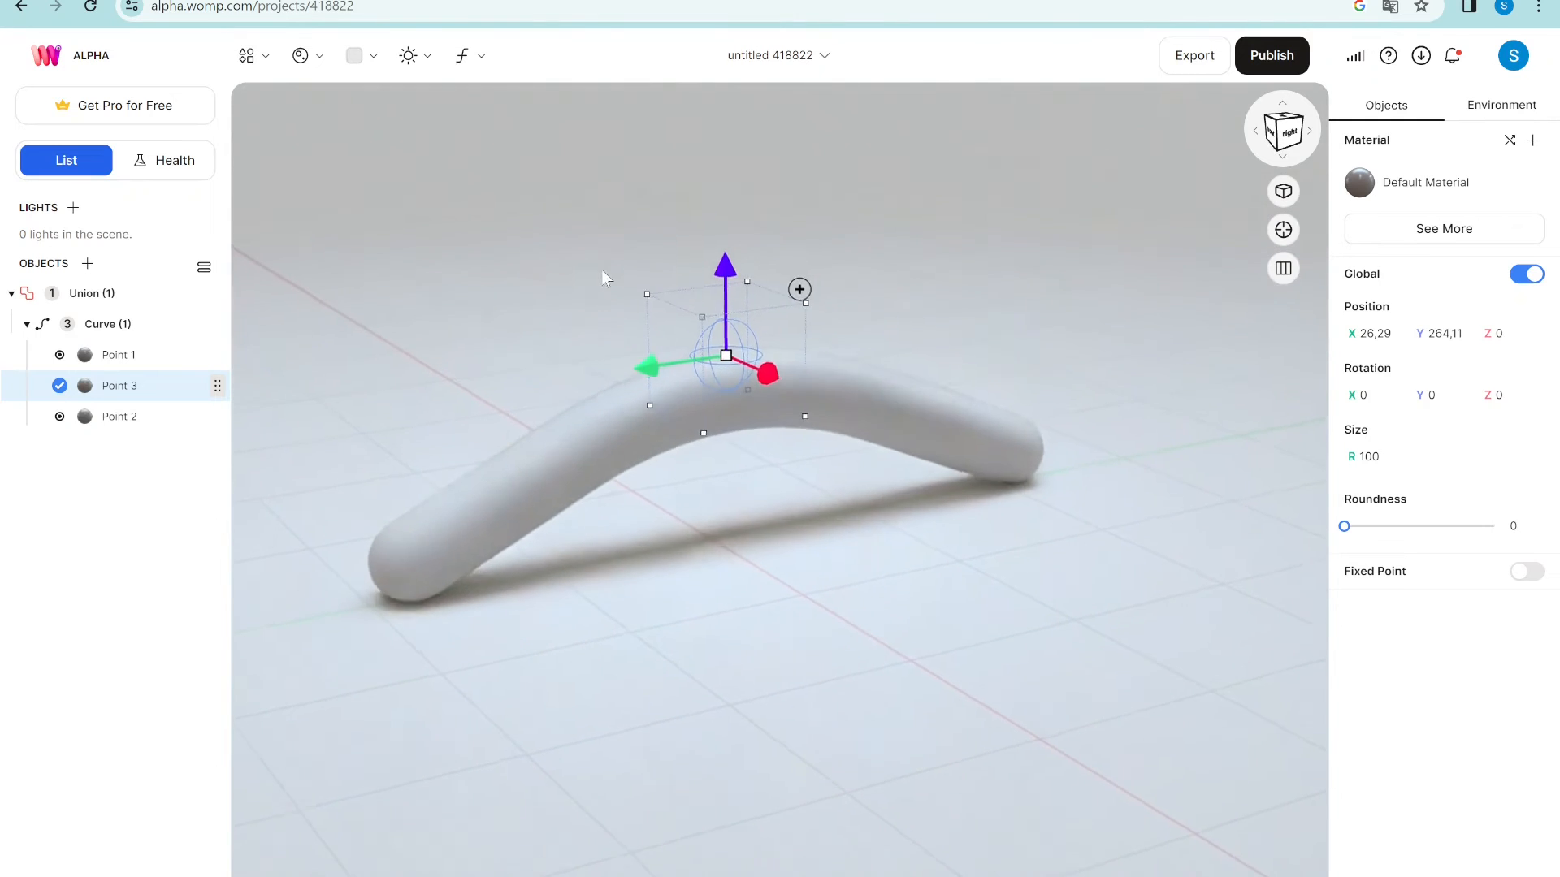
# - Raise the arch's Point 3 to X 26.29, Y 587.7, forming a tall inverted V
pyautogui.click(428, 559)
pyautogui.click(1038, 493)
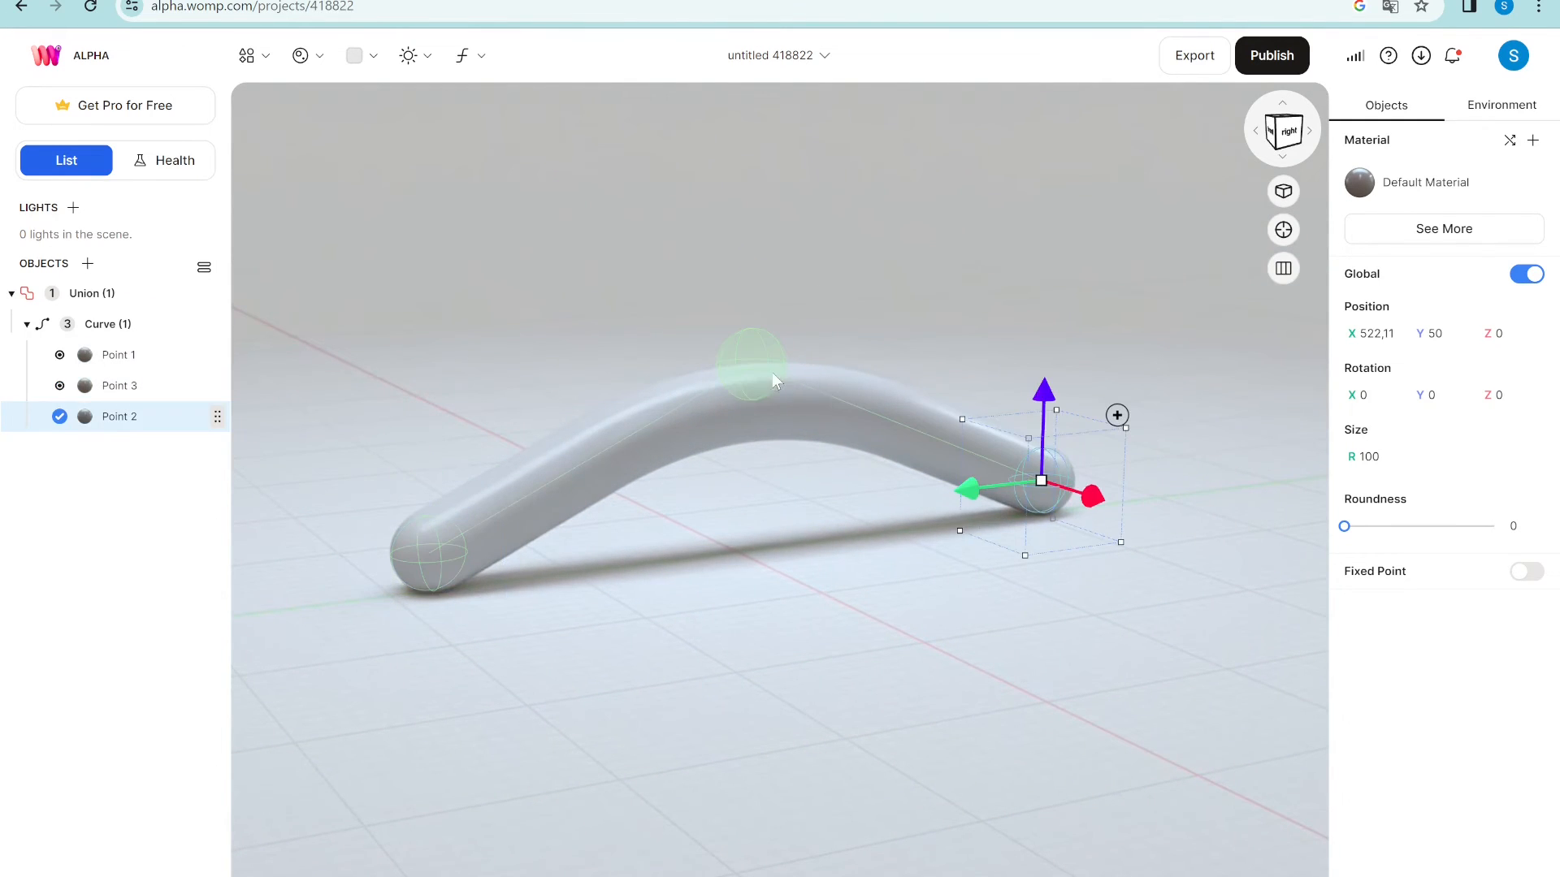
pyautogui.click(754, 382)
pyautogui.moveTo(752, 278); pyautogui.dragTo(738, 64)
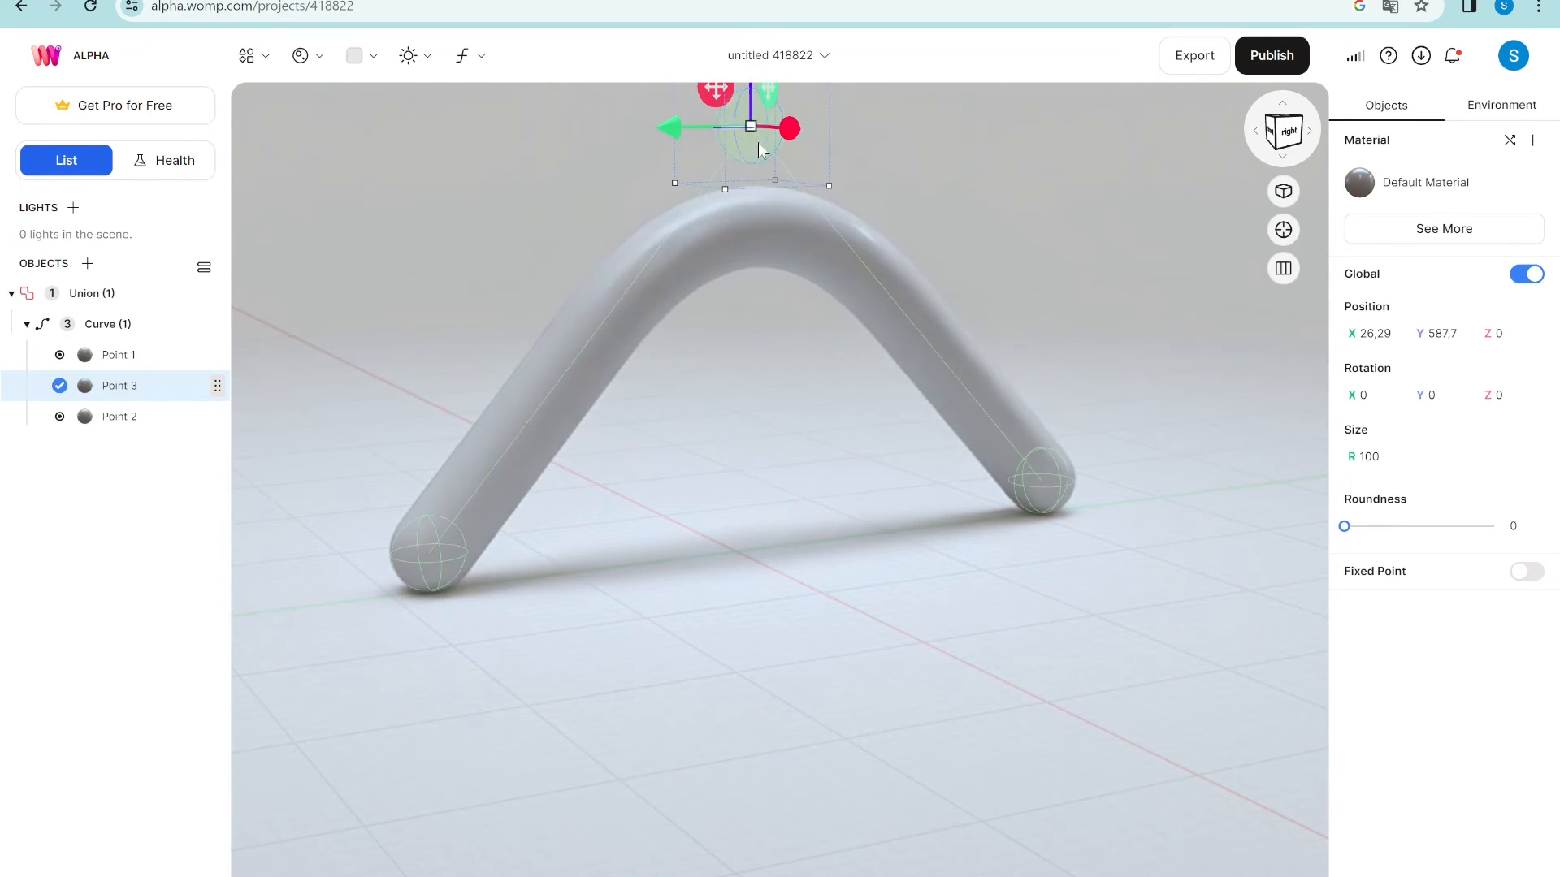
pyautogui.moveTo(779, 348)
pyautogui.mouseDown(button='right')
pyautogui.moveTo(782, 418)
pyautogui.moveTo(761, 350)
pyautogui.mouseUp(button='right')
pyautogui.moveTo(761, 349); pyautogui.dragTo(754, 439, button='middle')
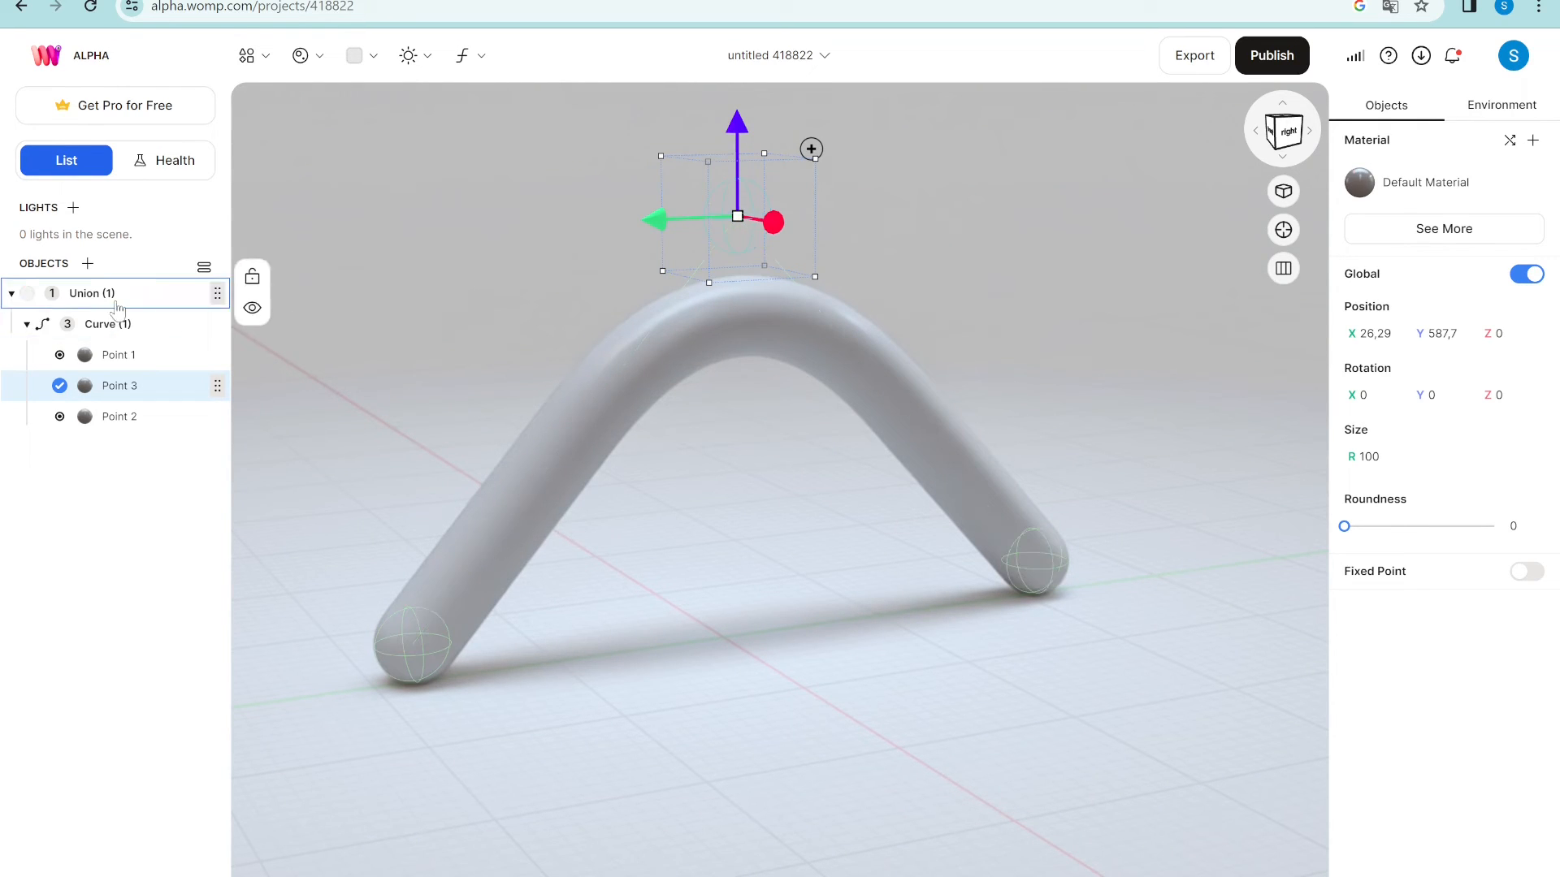
pyautogui.click(116, 304)
# - Drop Curve (1)'s roundness to 1 for a sharp peak, then raise it to 4 to round the bend
pyautogui.click(114, 323)
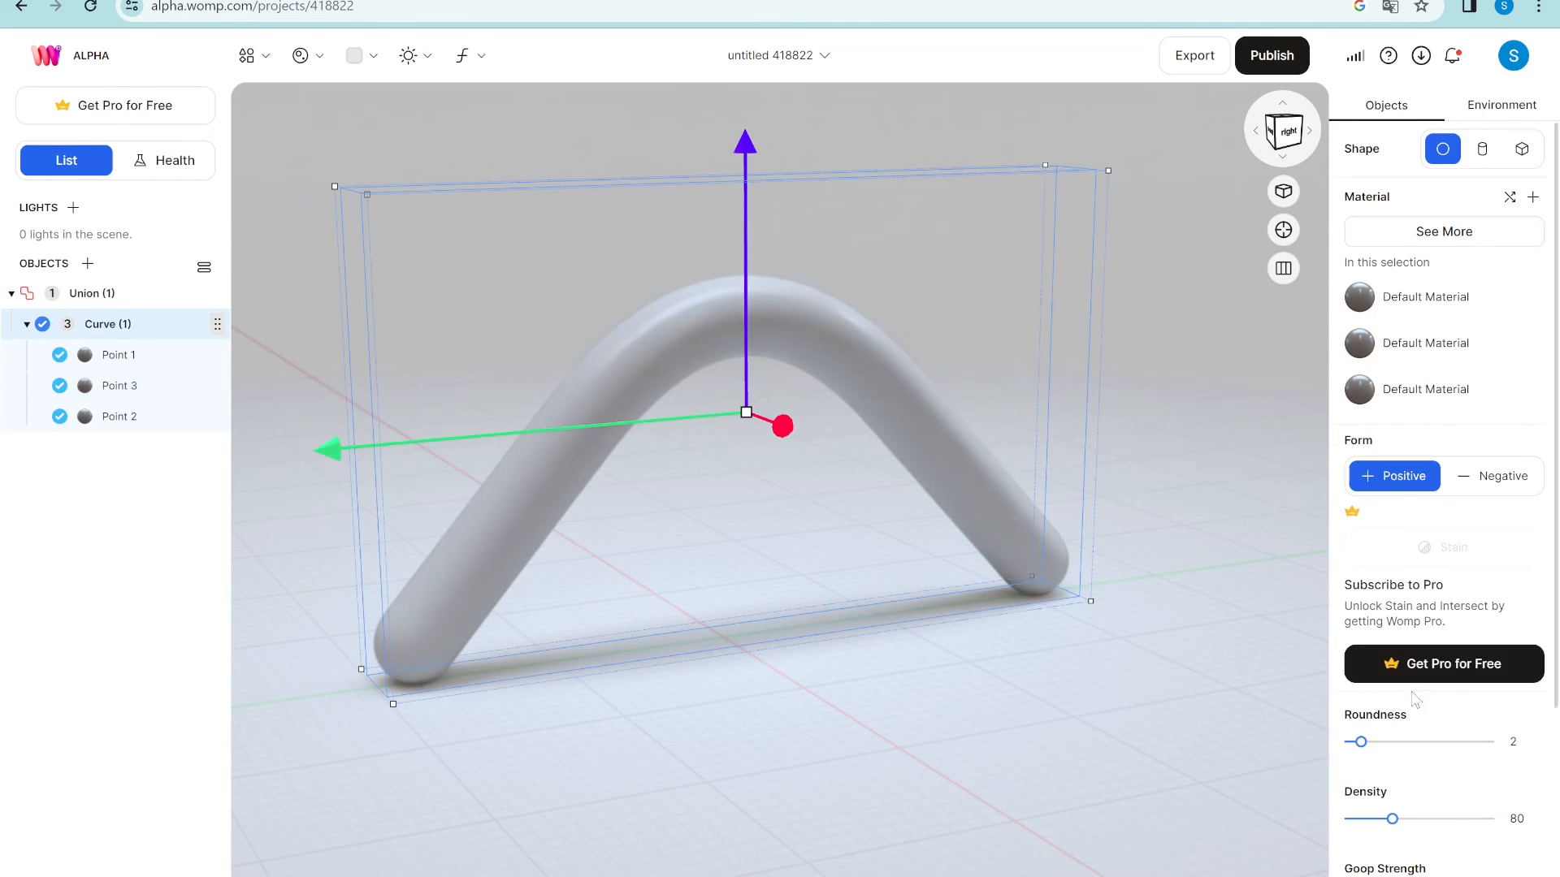
pyautogui.moveTo(1360, 742); pyautogui.dragTo(1343, 744)
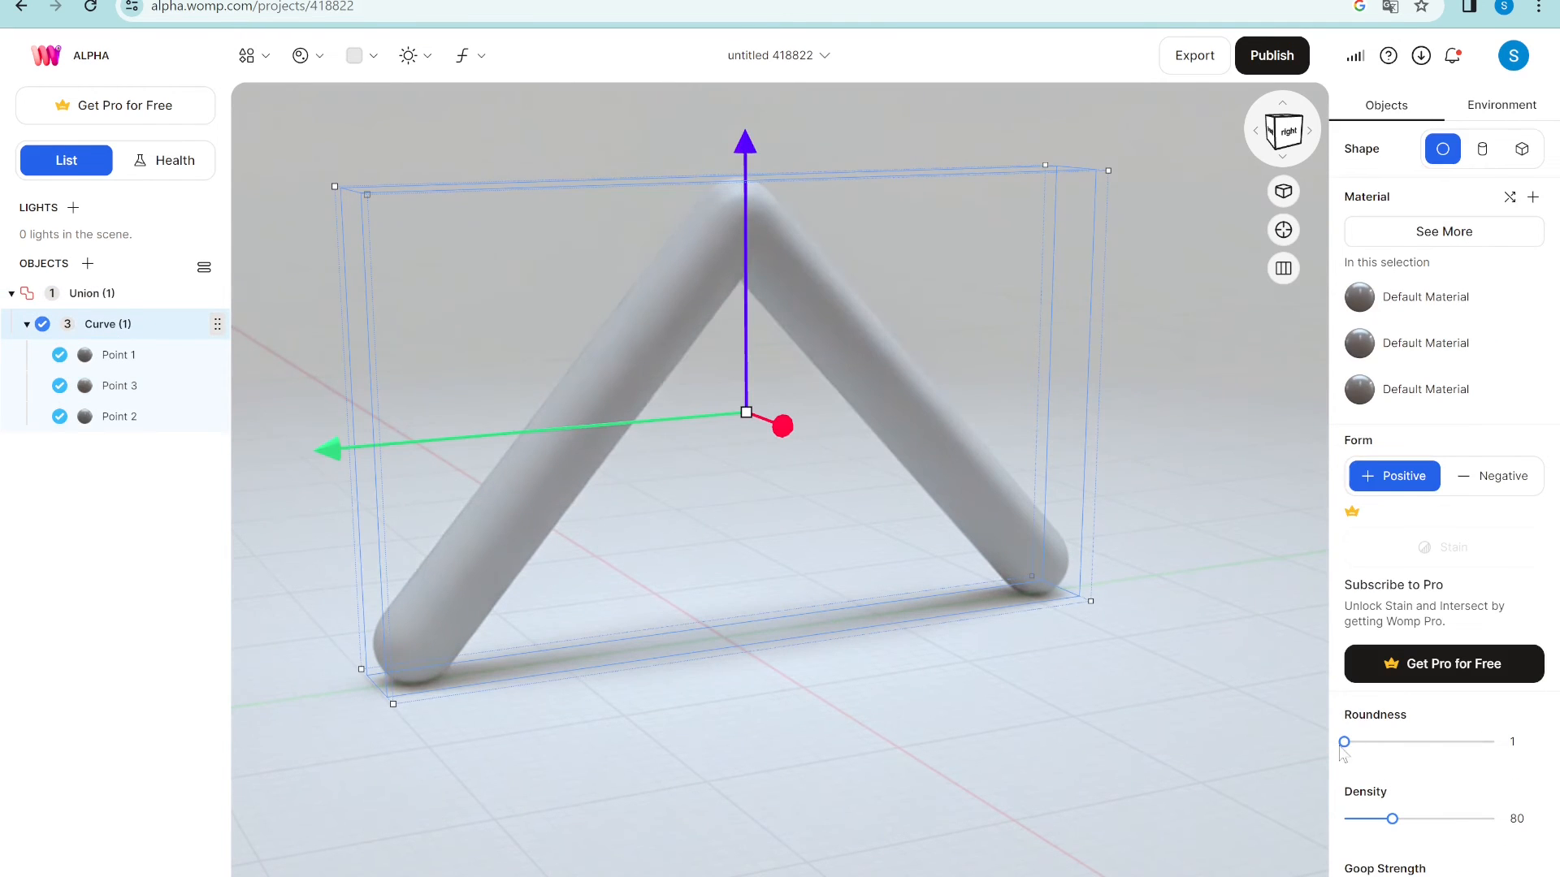
pyautogui.moveTo(888, 734); pyautogui.dragTo(837, 717, button='right')
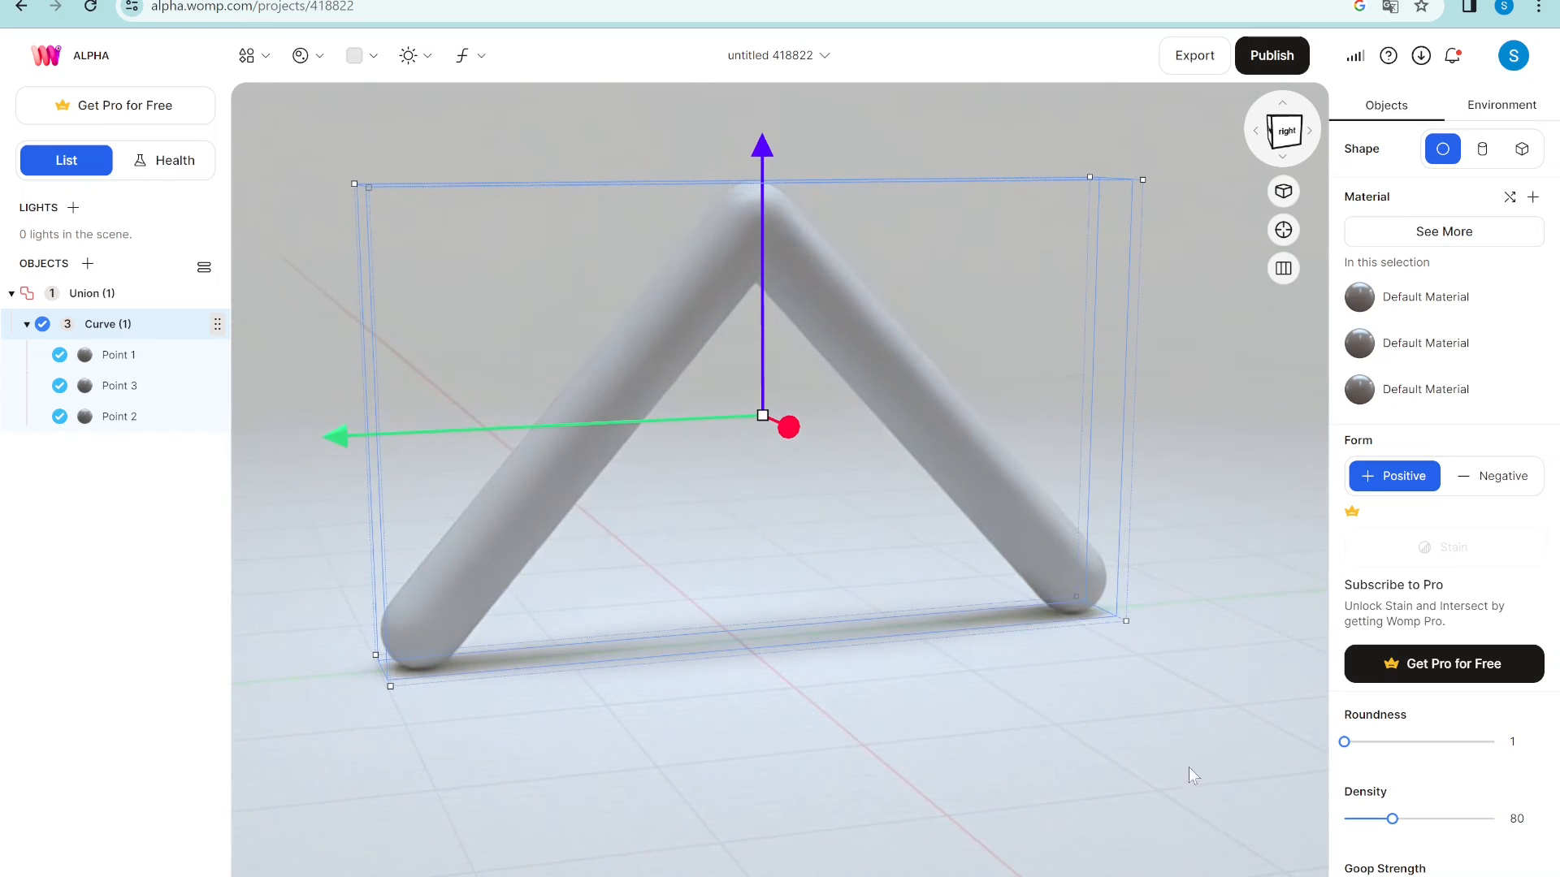
pyautogui.moveTo(1357, 747); pyautogui.dragTo(1423, 741)
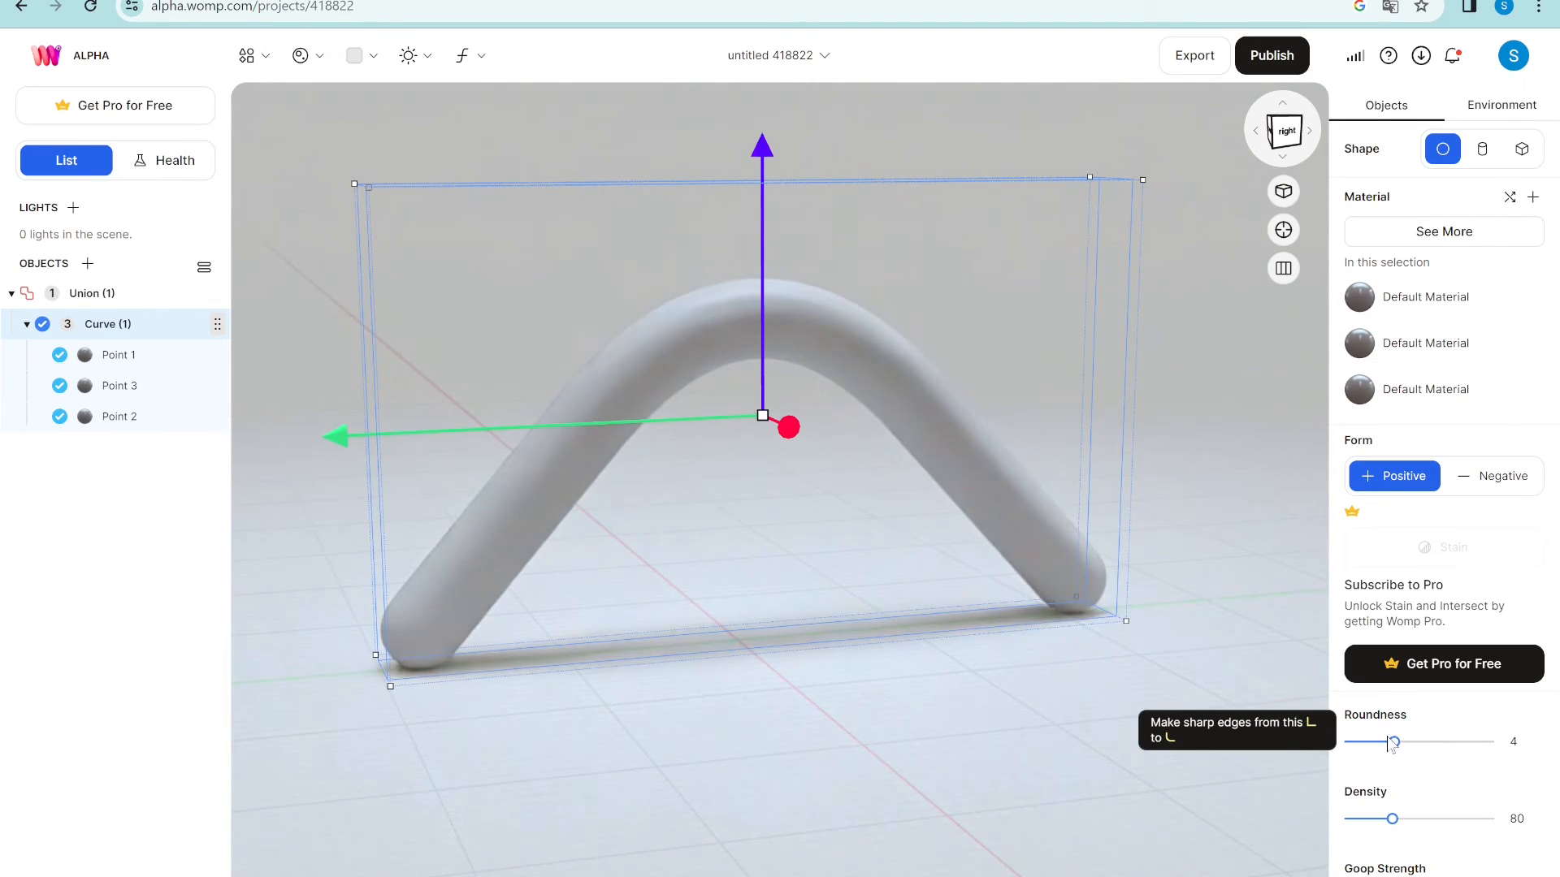
pyautogui.click(1087, 593)
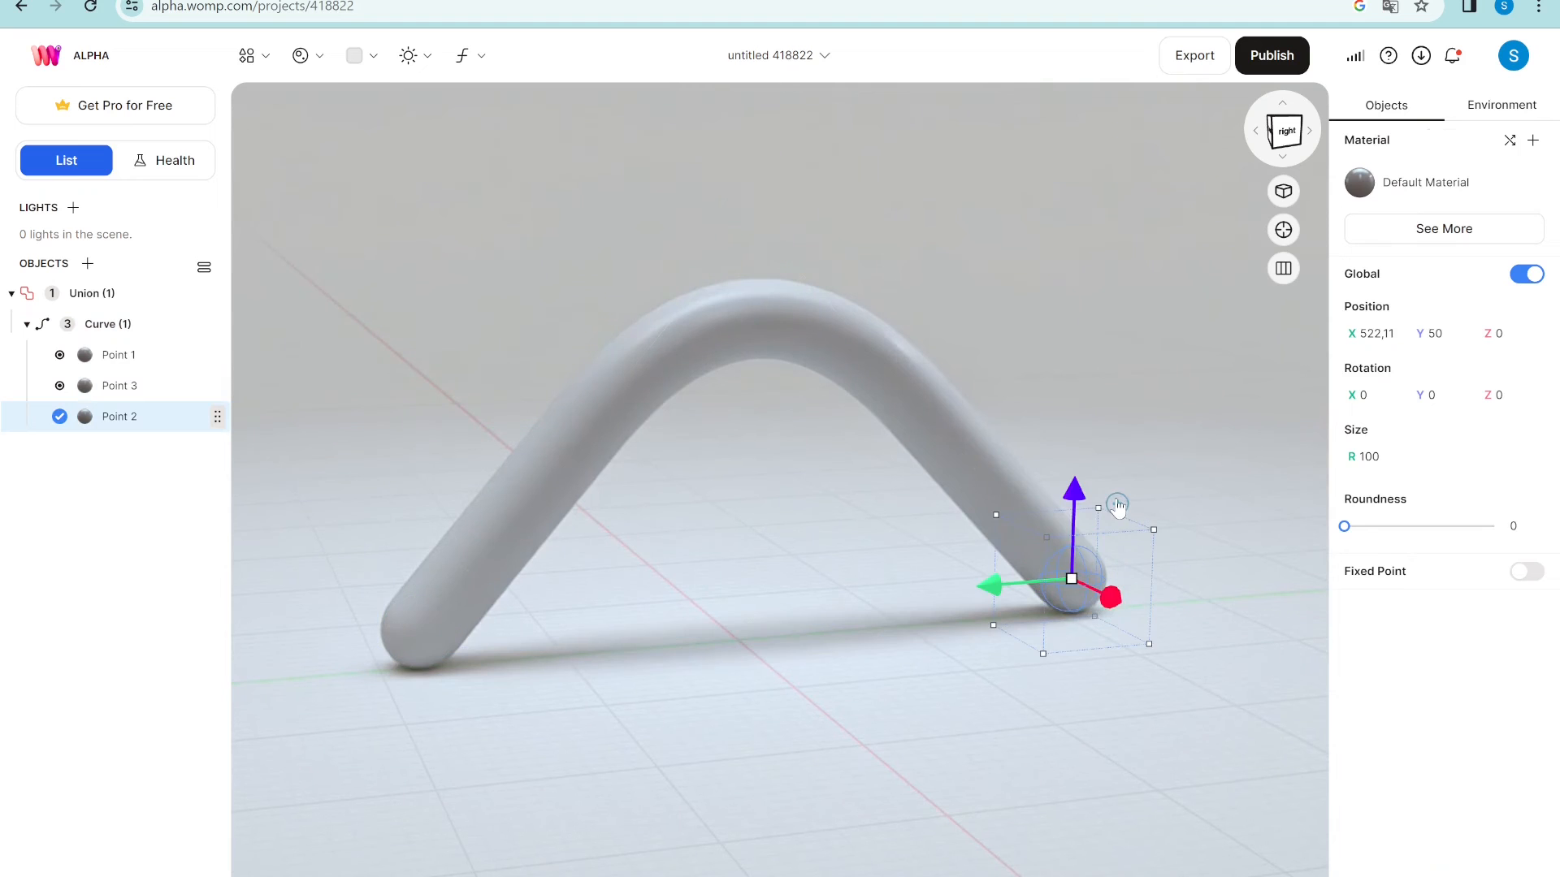
# - Add Point 4 moved right along X and Point 5 raised up along Y, then adjust roundness
pyautogui.click(1117, 503)
pyautogui.moveTo(995, 588); pyautogui.dragTo(1219, 566)
pyautogui.moveTo(1066, 708); pyautogui.dragTo(1116, 697)
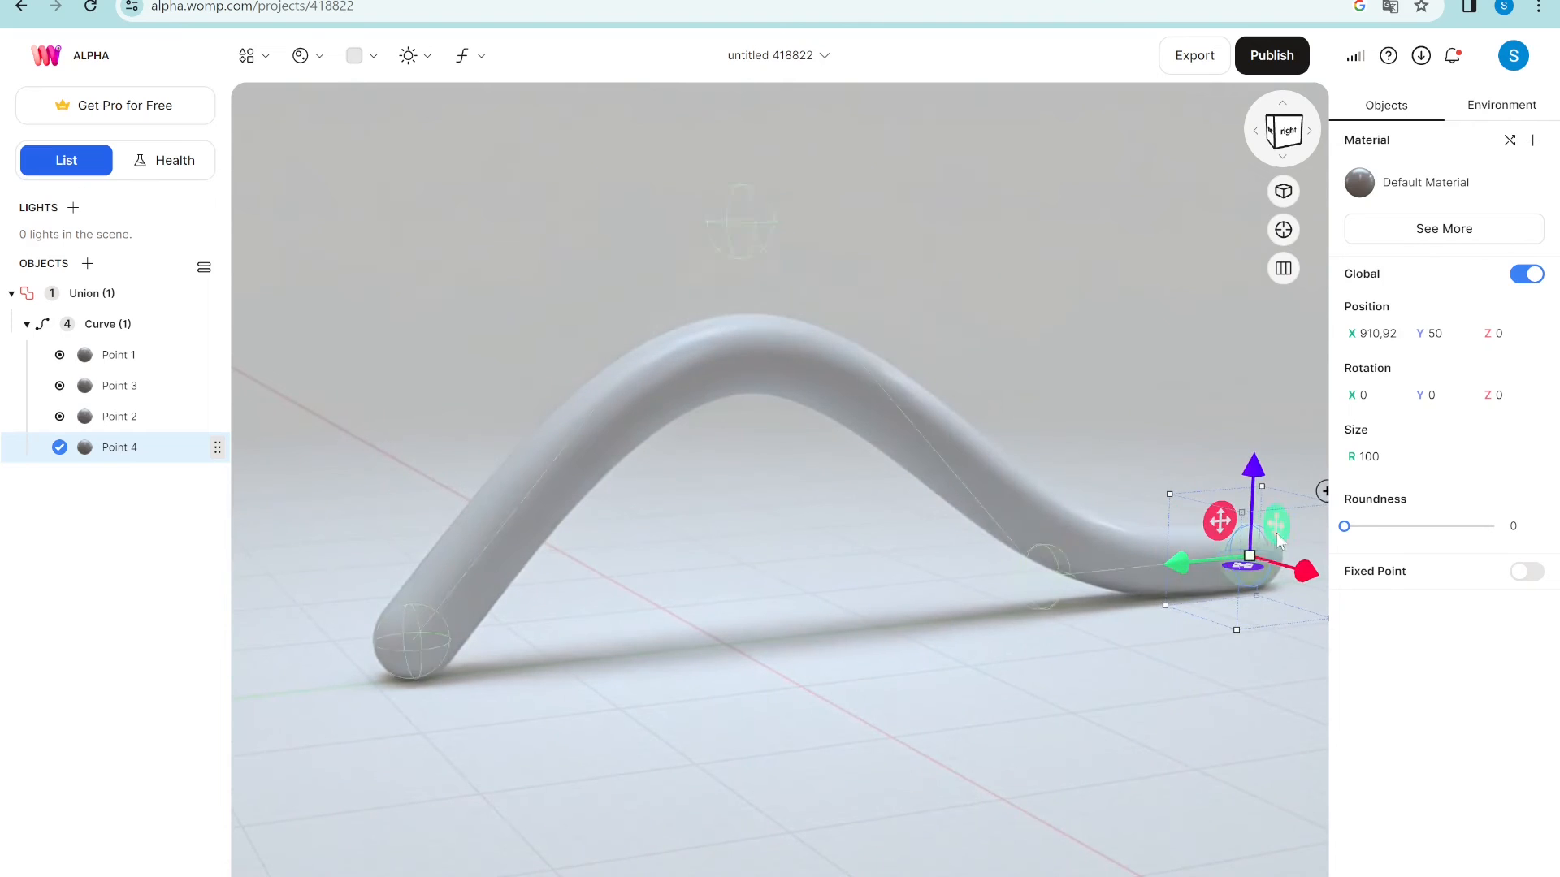
pyautogui.click(1322, 493)
pyautogui.moveTo(1260, 468); pyautogui.dragTo(1266, 253)
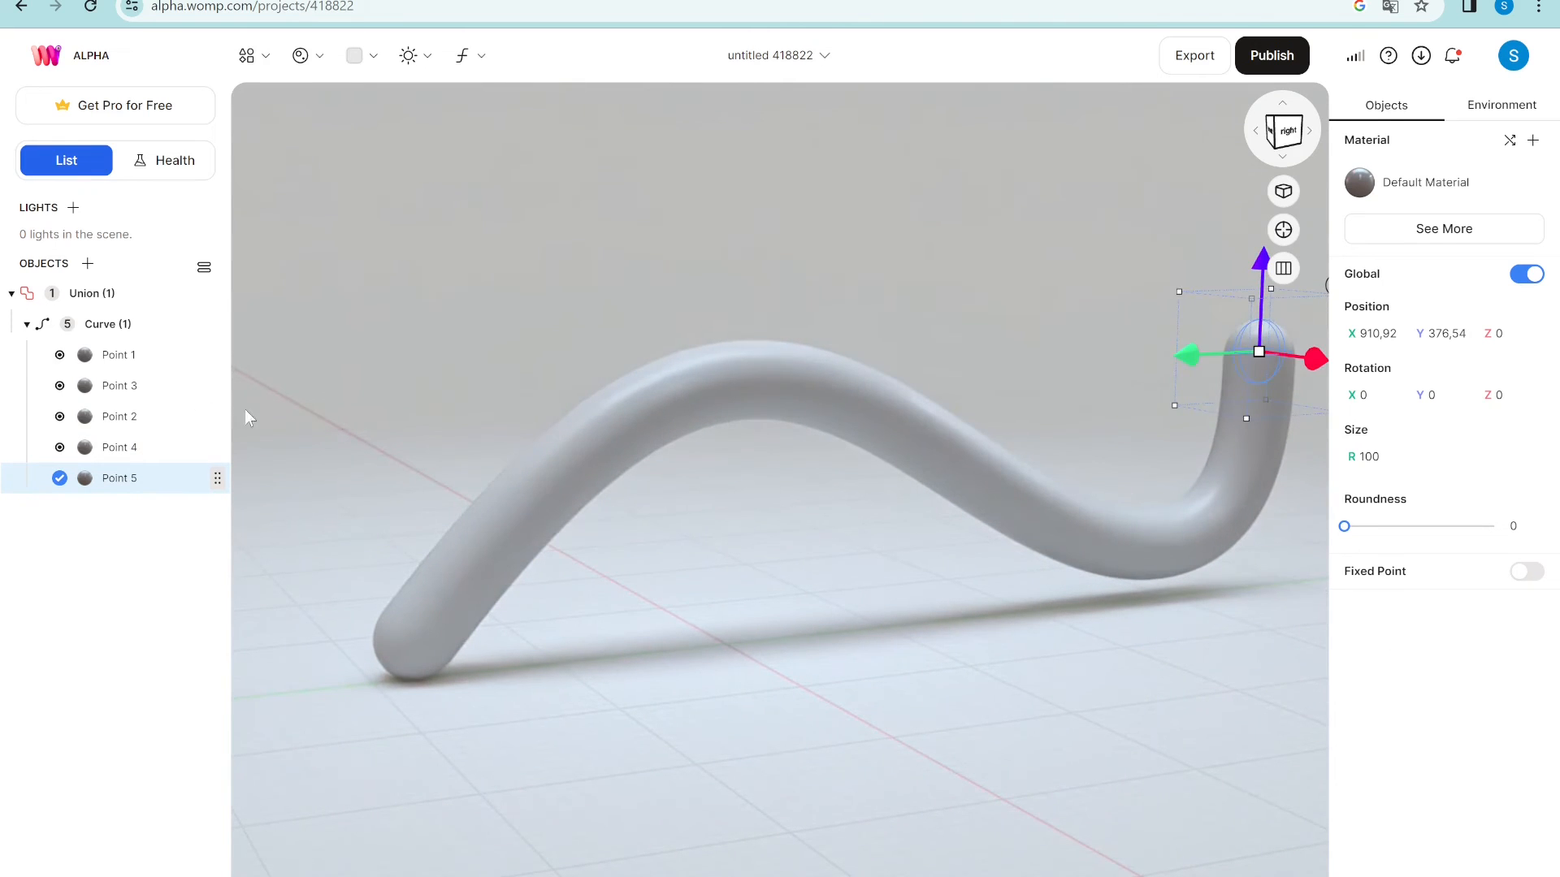
pyautogui.click(132, 325)
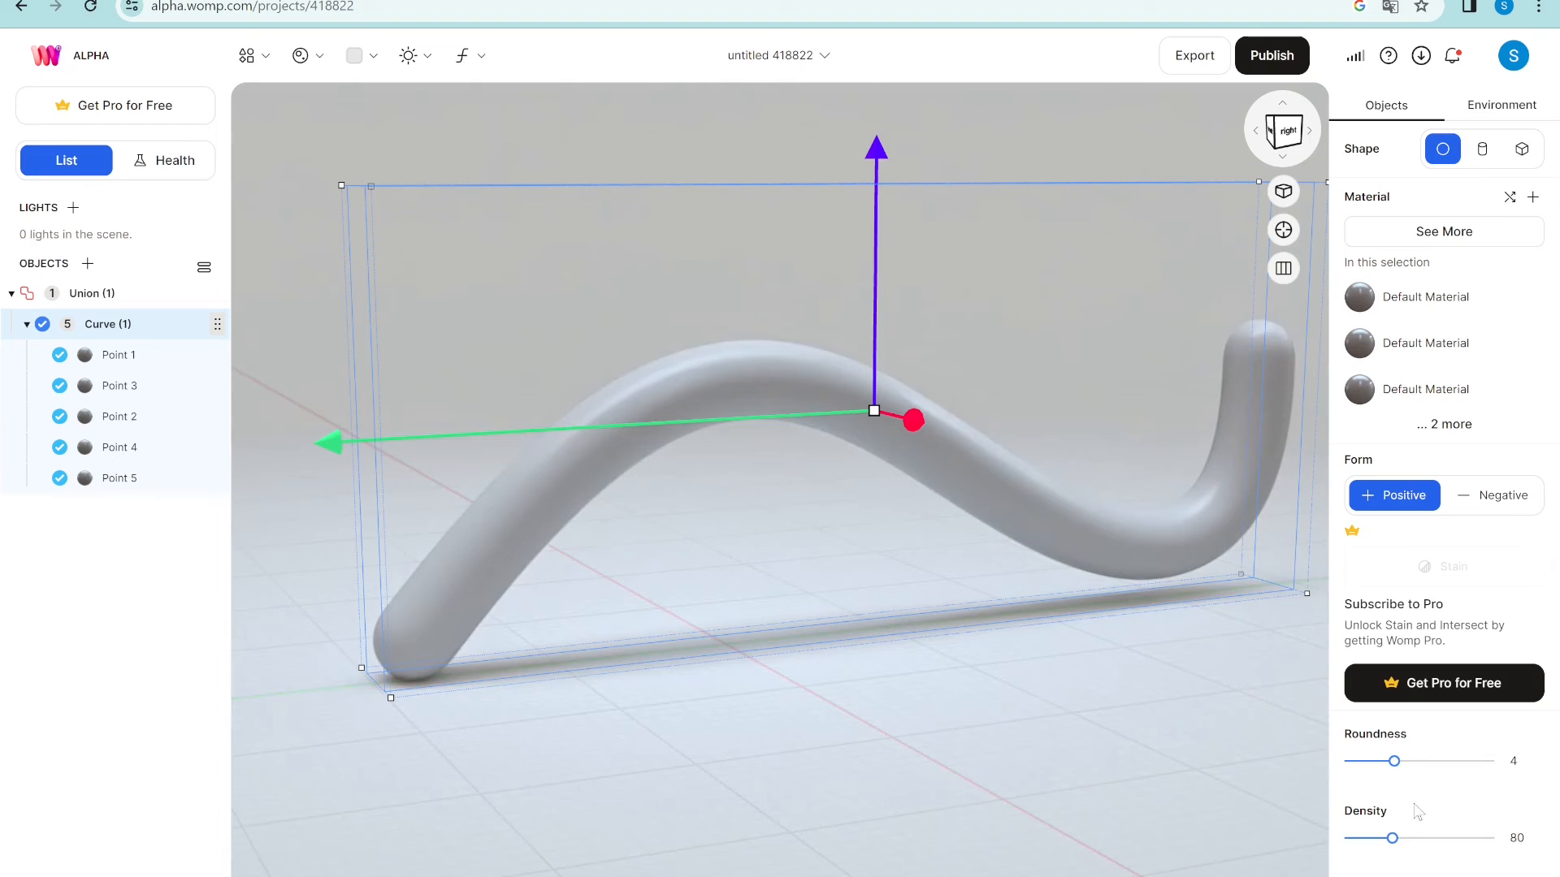
pyautogui.moveTo(1402, 767)
pyautogui.mouseDown()
pyautogui.moveTo(1491, 767)
pyautogui.moveTo(1349, 768)
pyautogui.moveTo(1394, 764)
pyautogui.mouseUp()
# - Delete the wavy curve and add the Womp W - Helix preset
pyautogui.press('Delete')
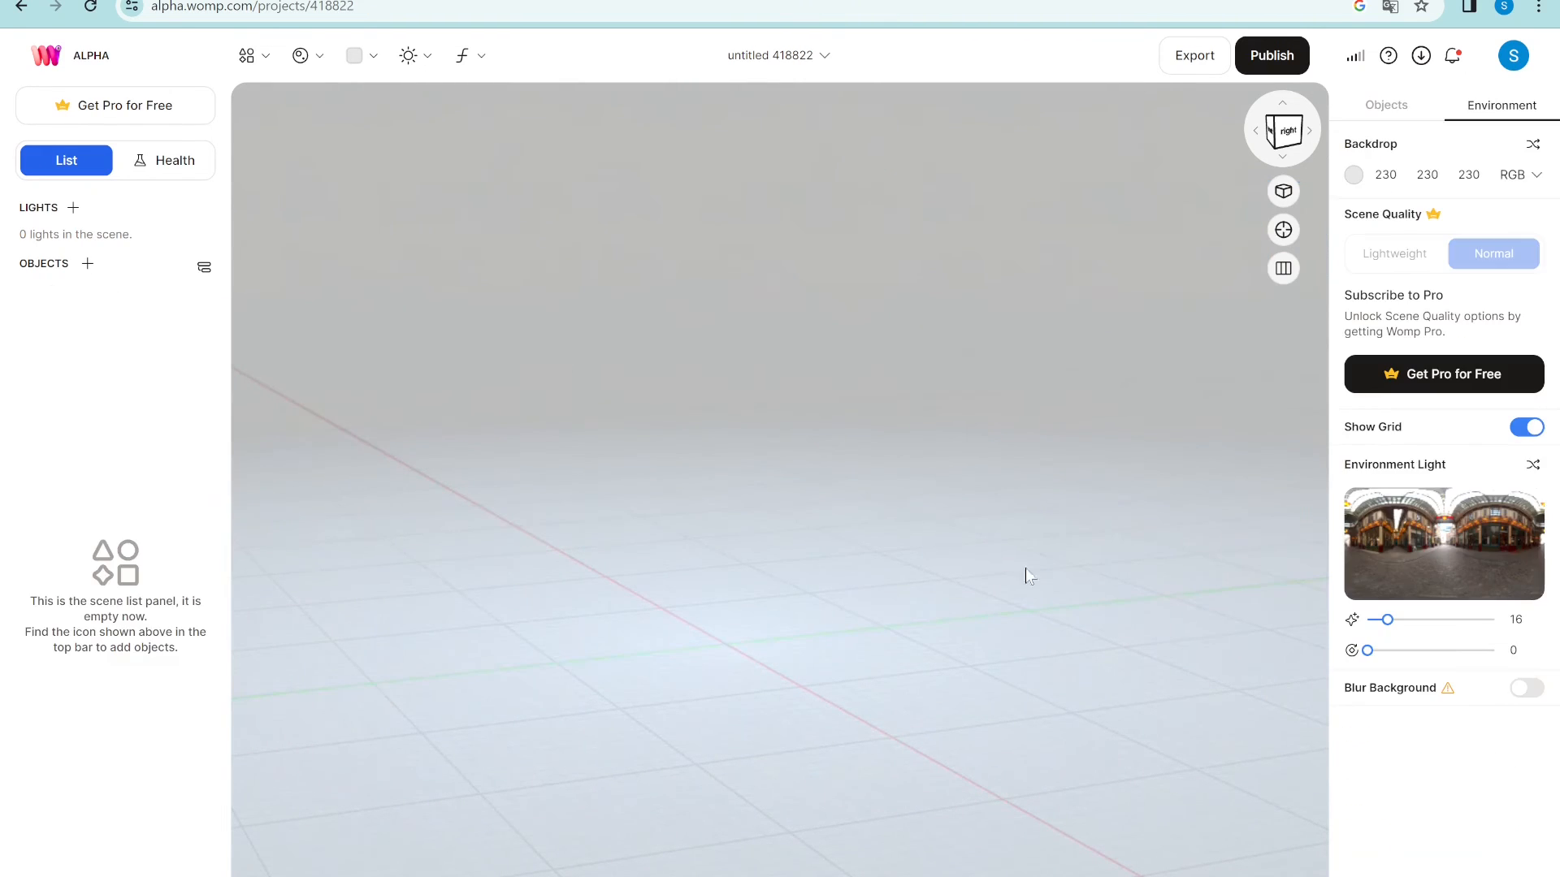
pyautogui.click(247, 55)
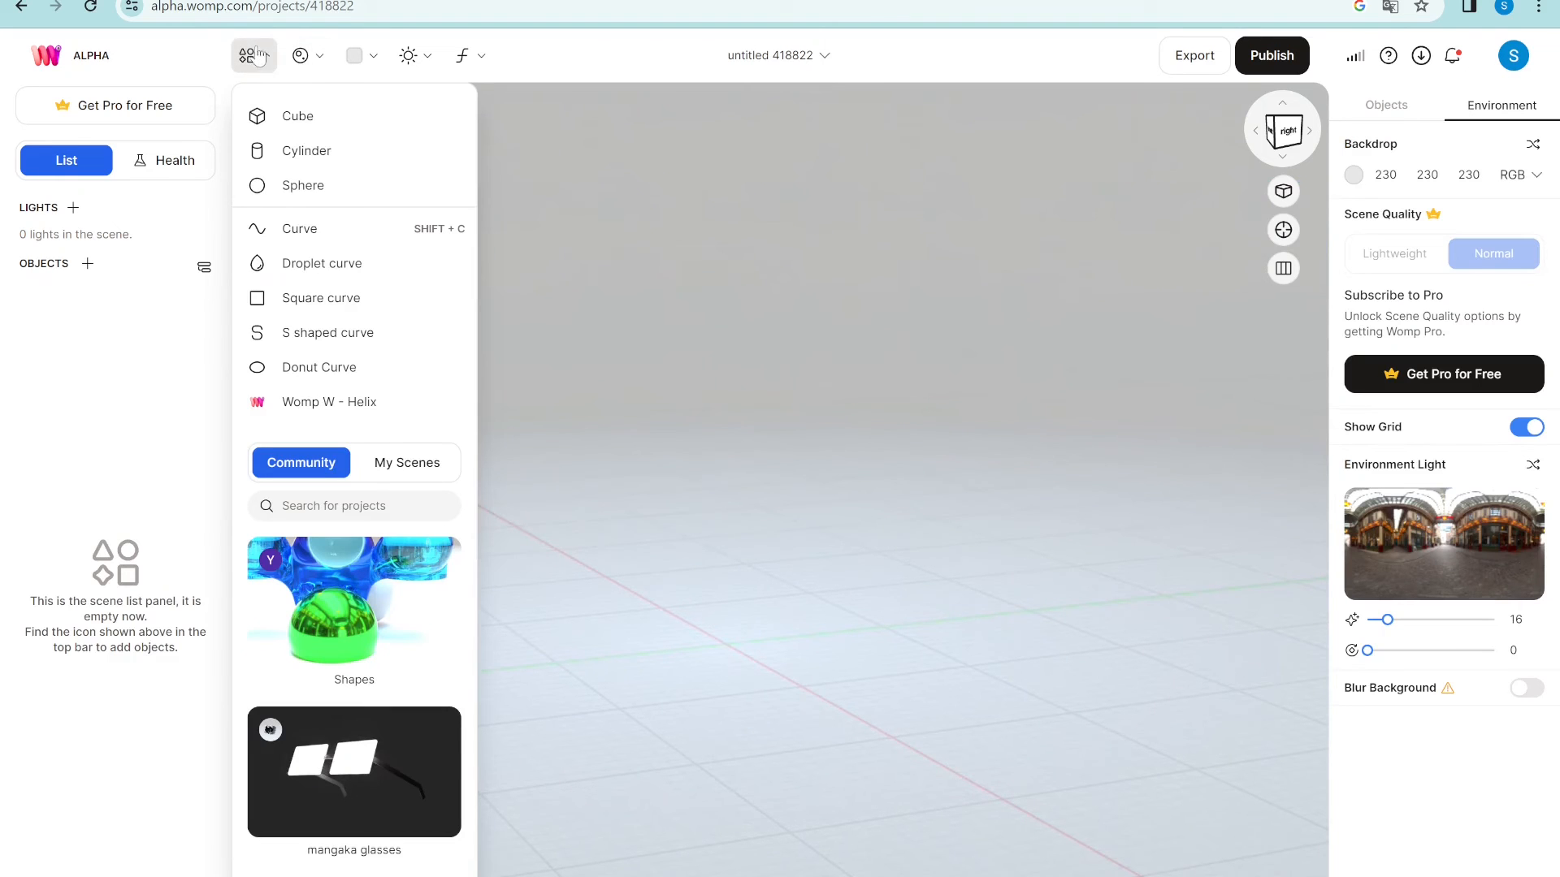
pyautogui.click(351, 404)
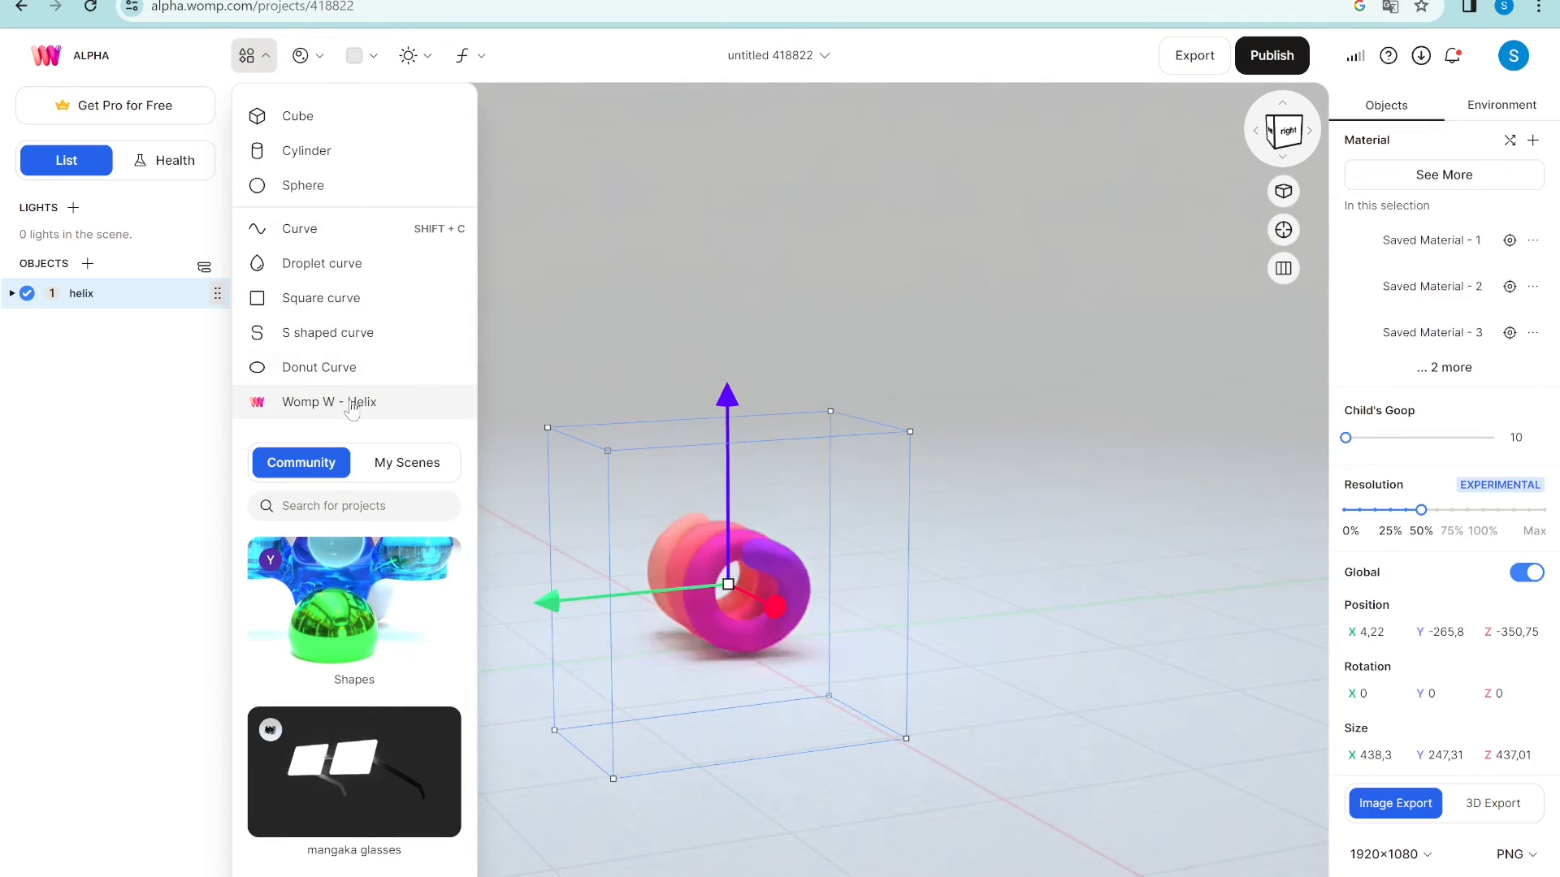
# - Lift the helix above the floor along its Y arrow
pyautogui.moveTo(700, 749); pyautogui.dragTo(765, 714, button='right')
pyautogui.scroll(4, 680, 692)
pyautogui.moveTo(607, 423); pyautogui.dragTo(624, 103)
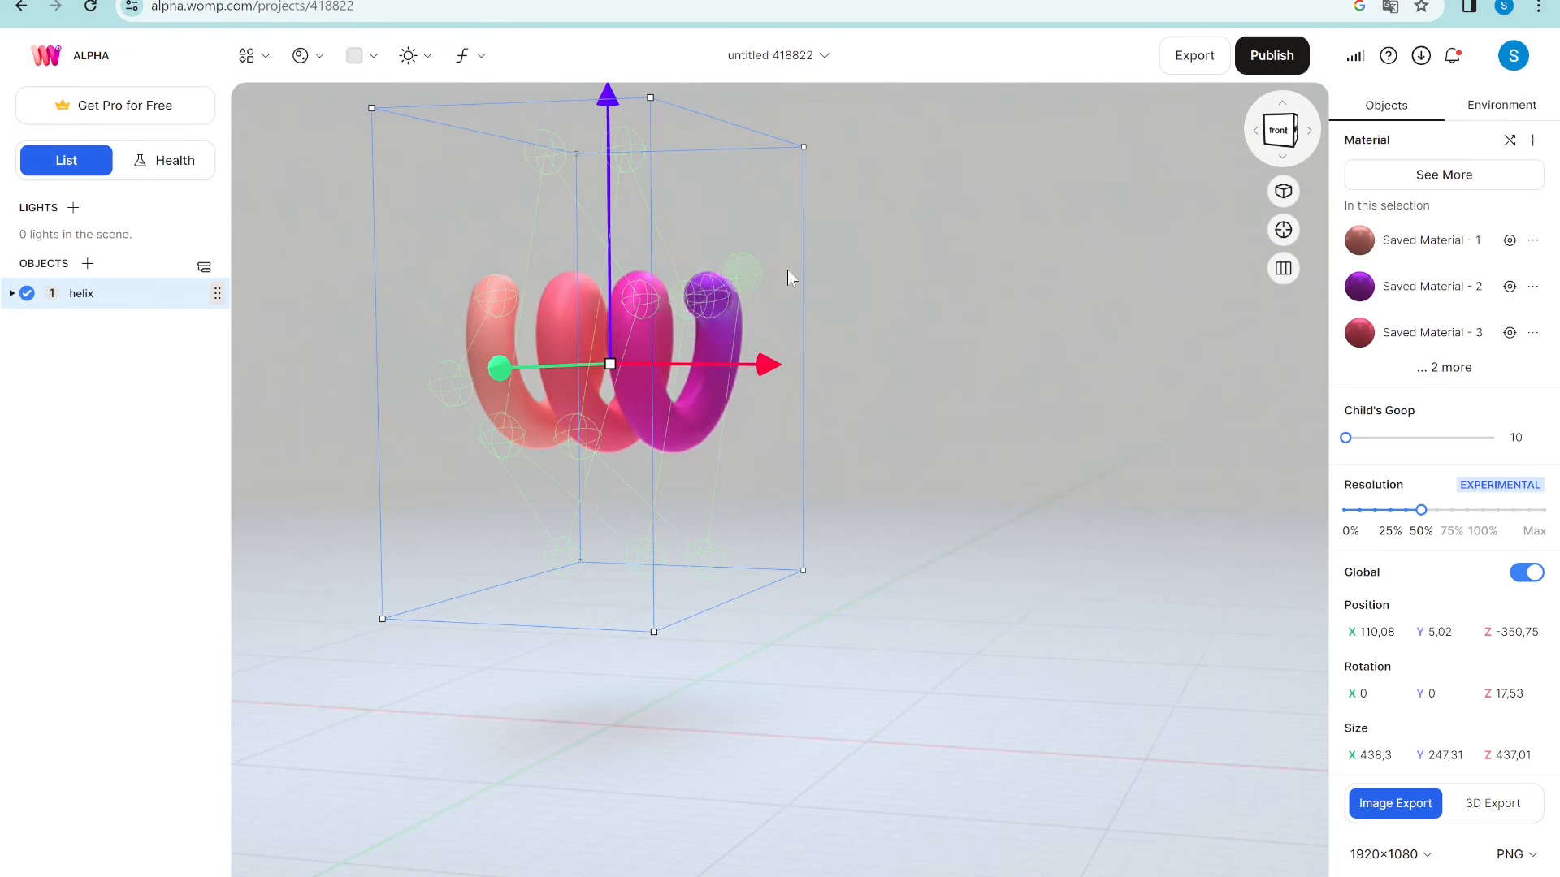
pyautogui.moveTo(894, 301); pyautogui.dragTo(853, 311, button='right')
pyautogui.click(713, 299)
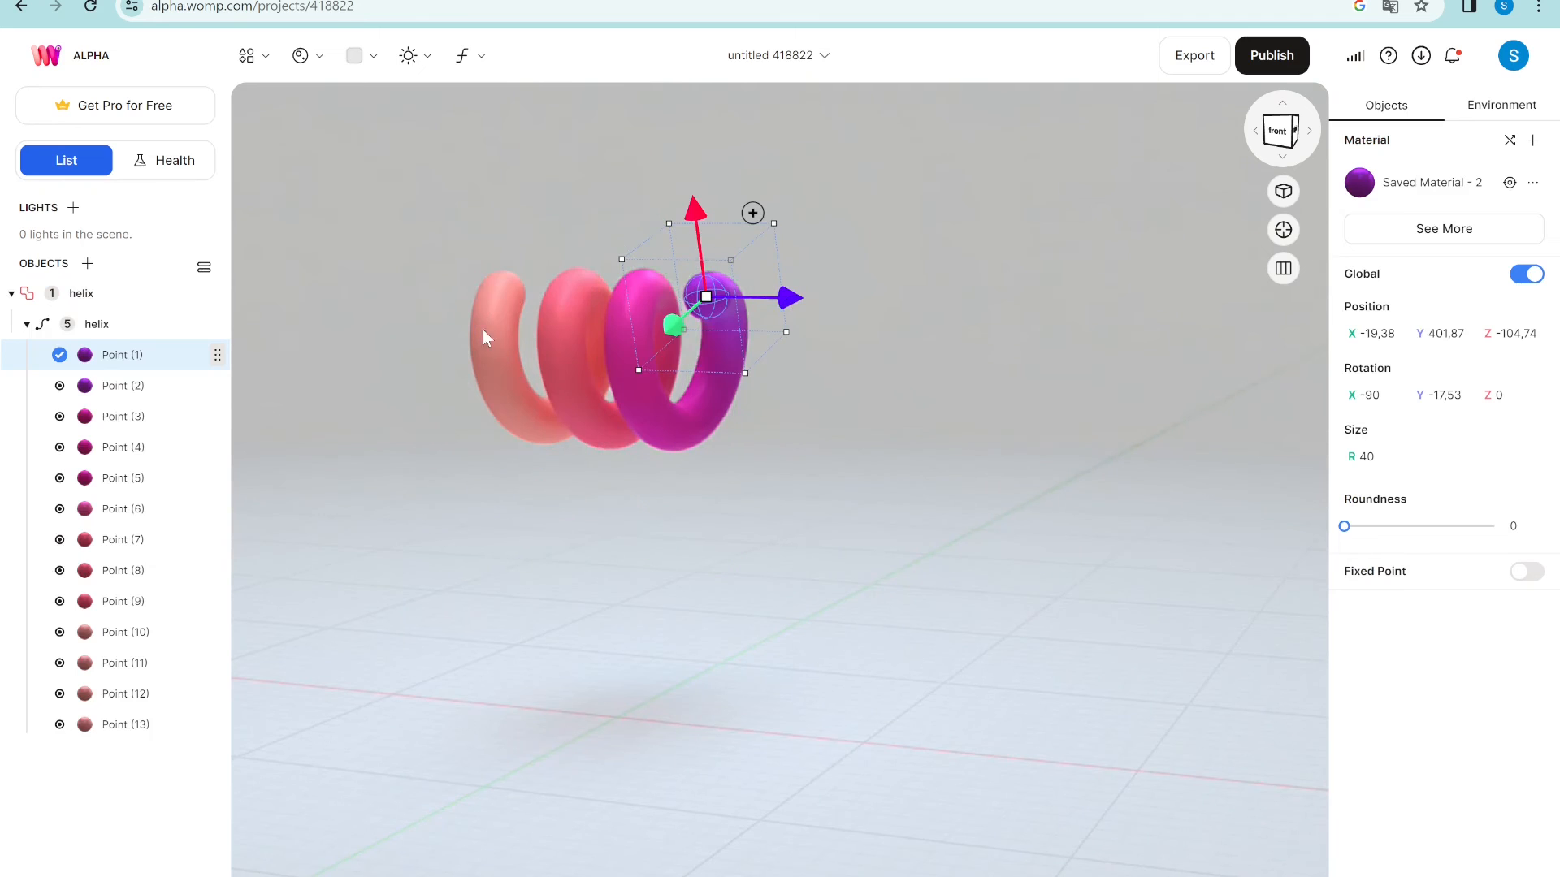
pyautogui.click(499, 293)
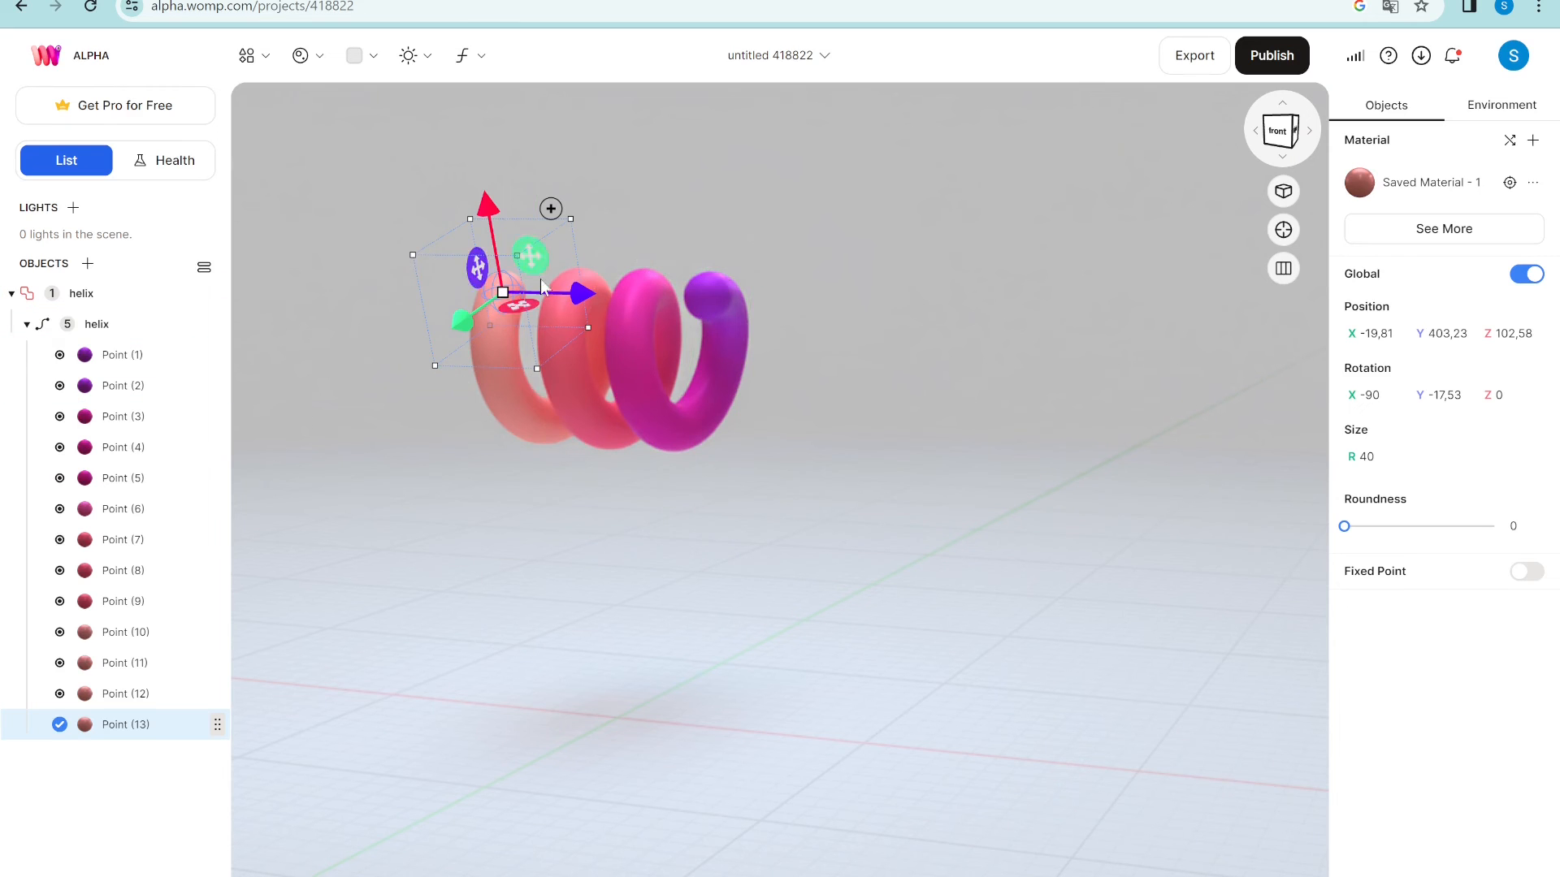
pyautogui.click(551, 166)
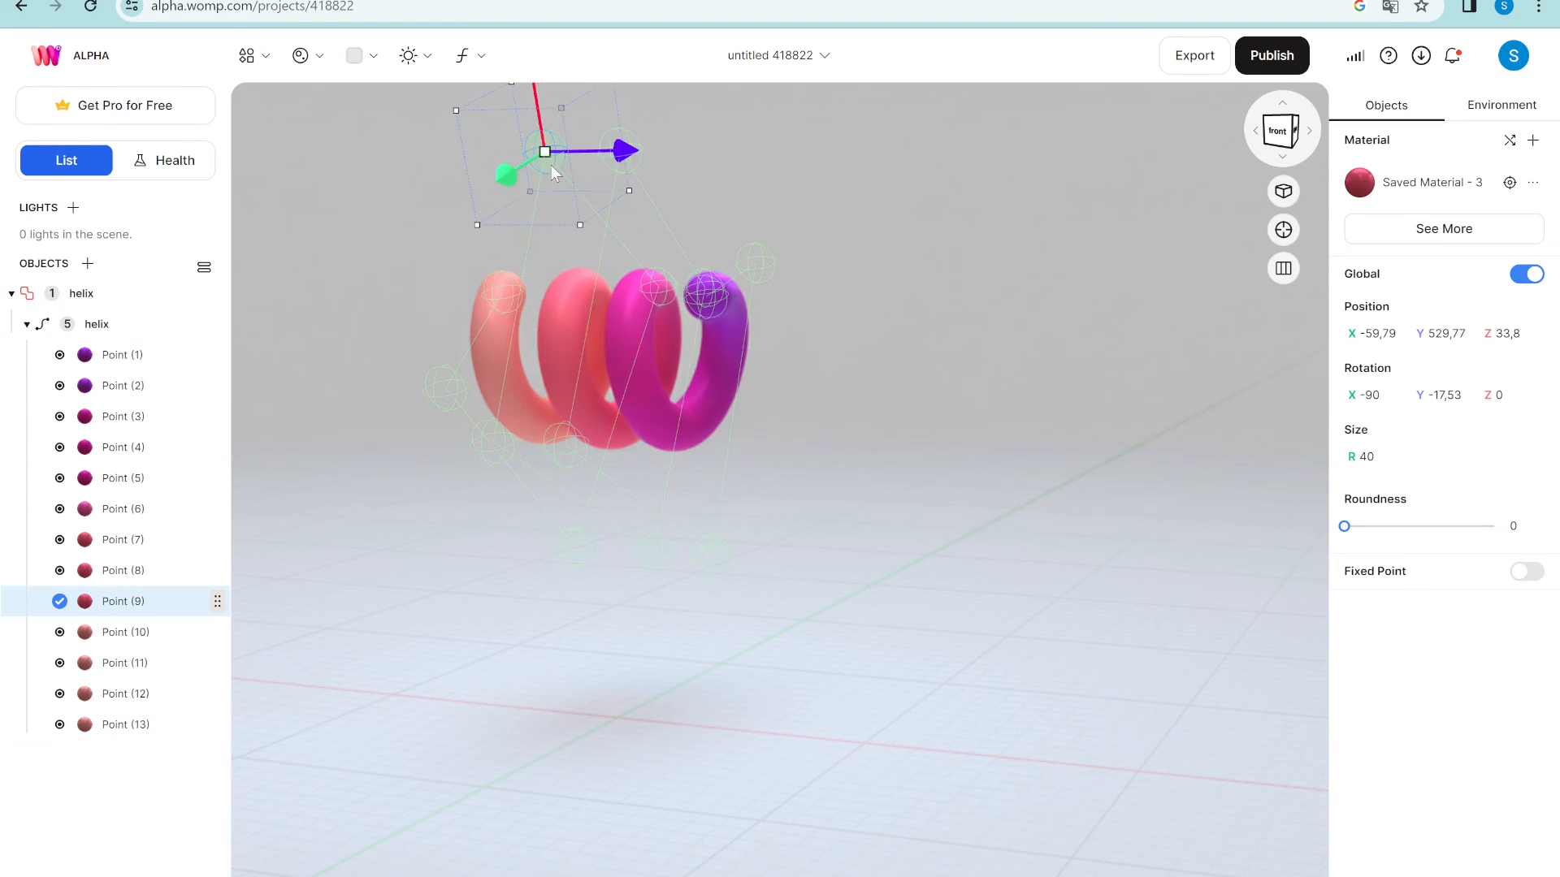
pyautogui.click(113, 326)
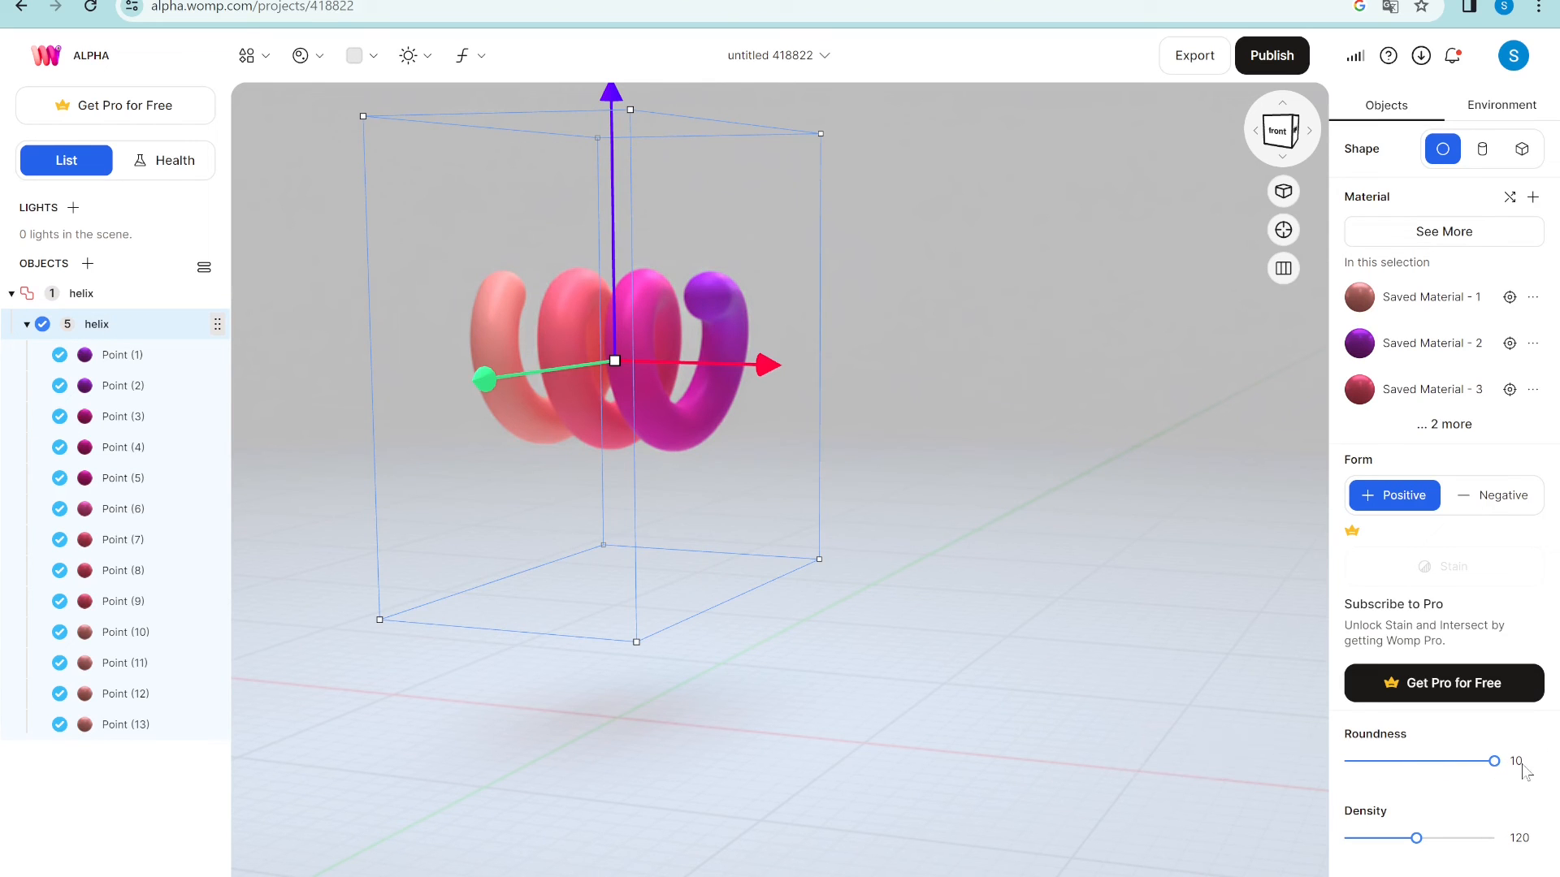
# - Set the helix roundness to 1, then 3, then 10, and delete the helix
pyautogui.moveTo(1494, 761); pyautogui.dragTo(1339, 767)
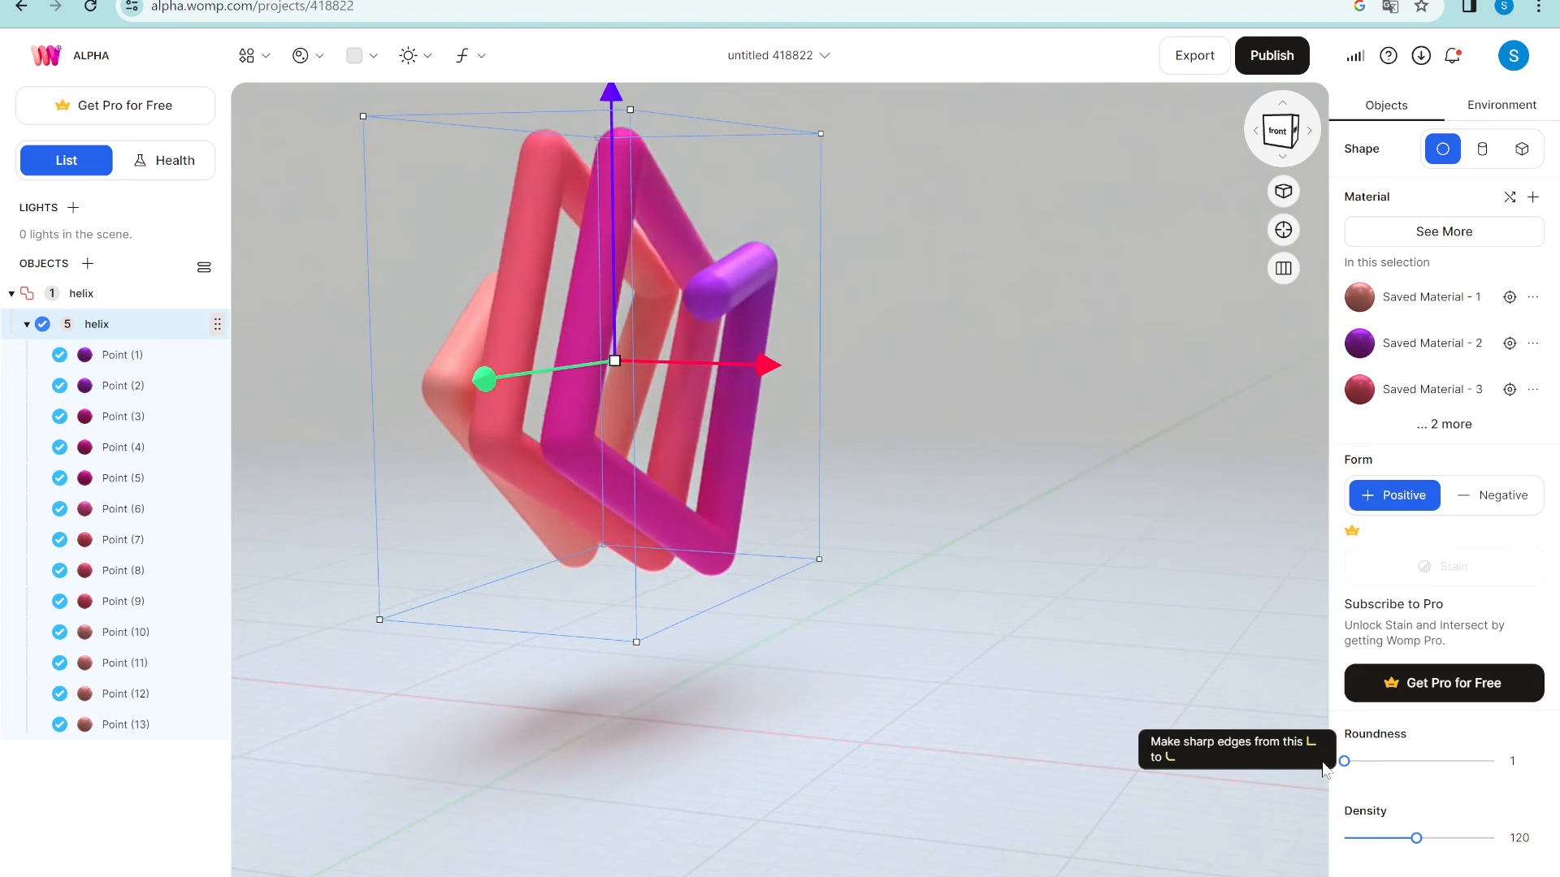
pyautogui.moveTo(939, 451); pyautogui.dragTo(909, 477)
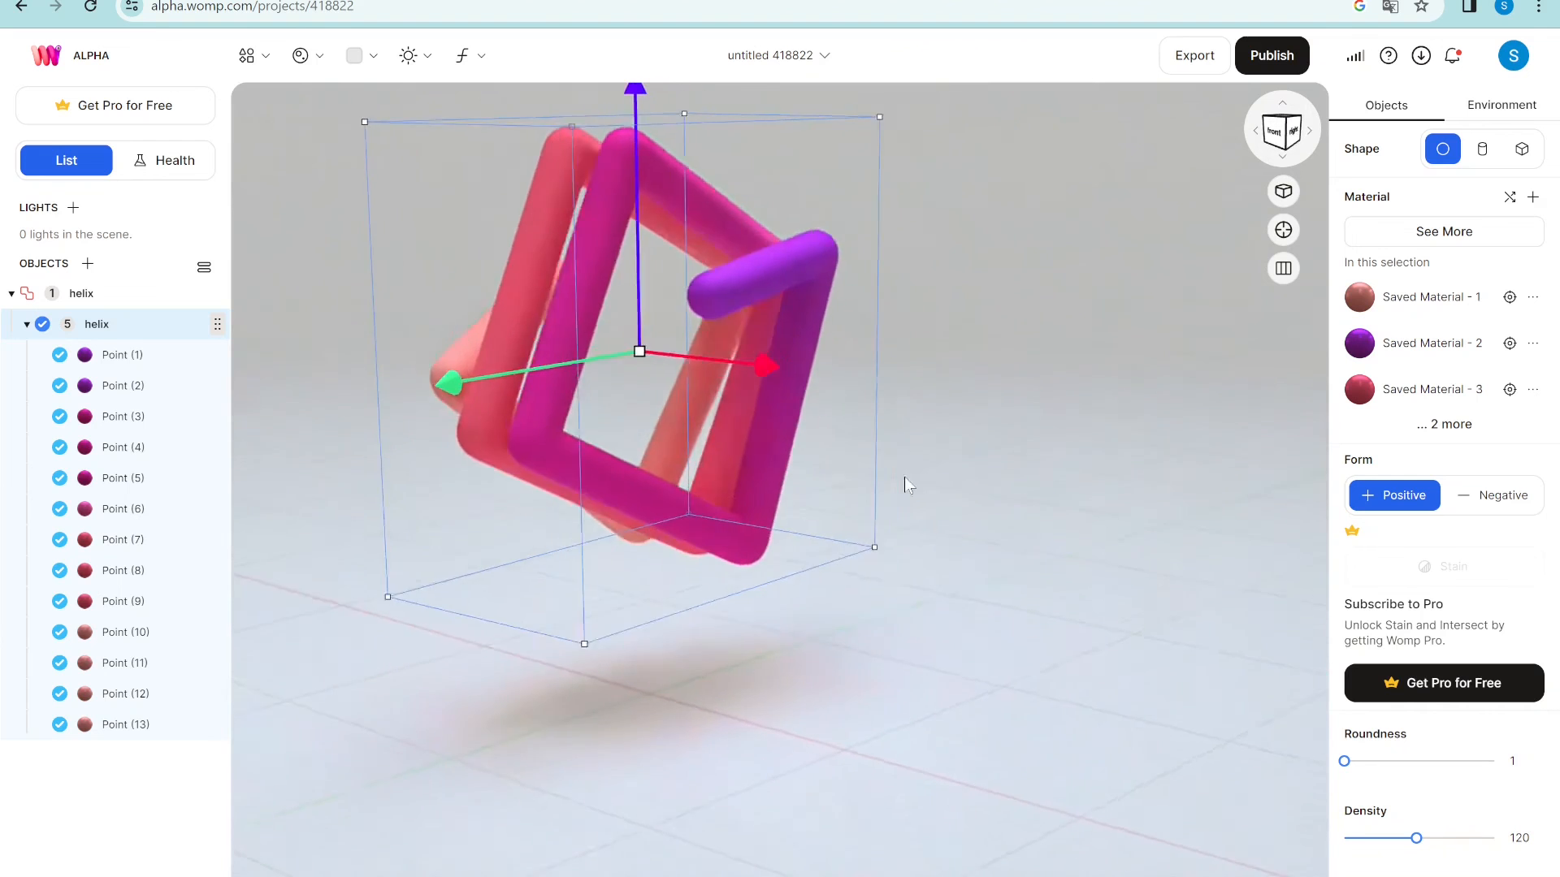
pyautogui.click(1360, 761)
pyautogui.moveTo(1362, 763); pyautogui.dragTo(1384, 764)
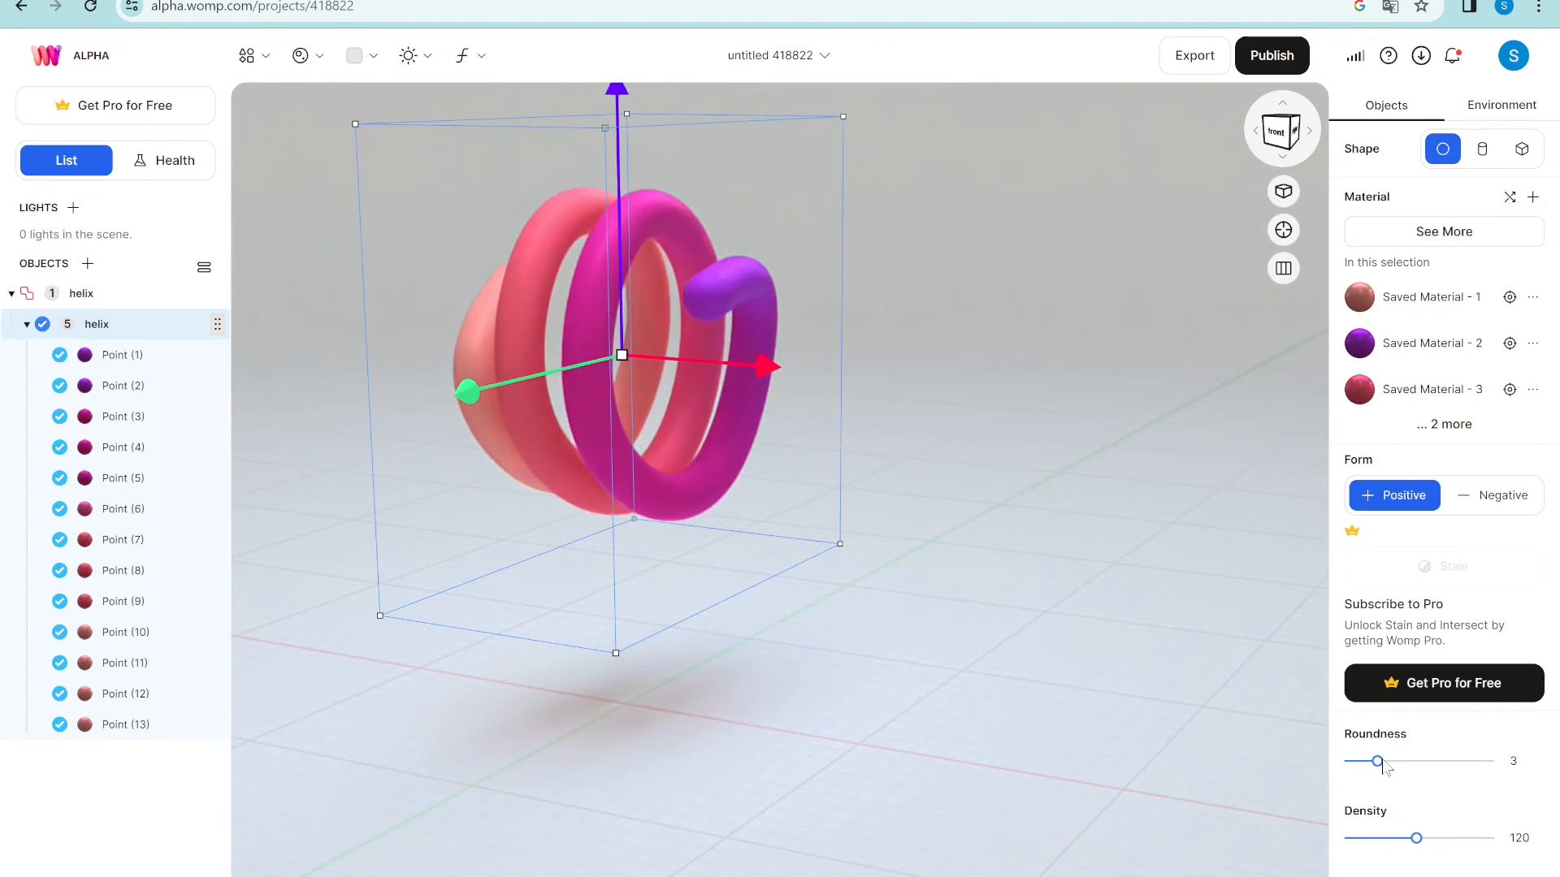
pyautogui.moveTo(844, 588); pyautogui.dragTo(758, 616)
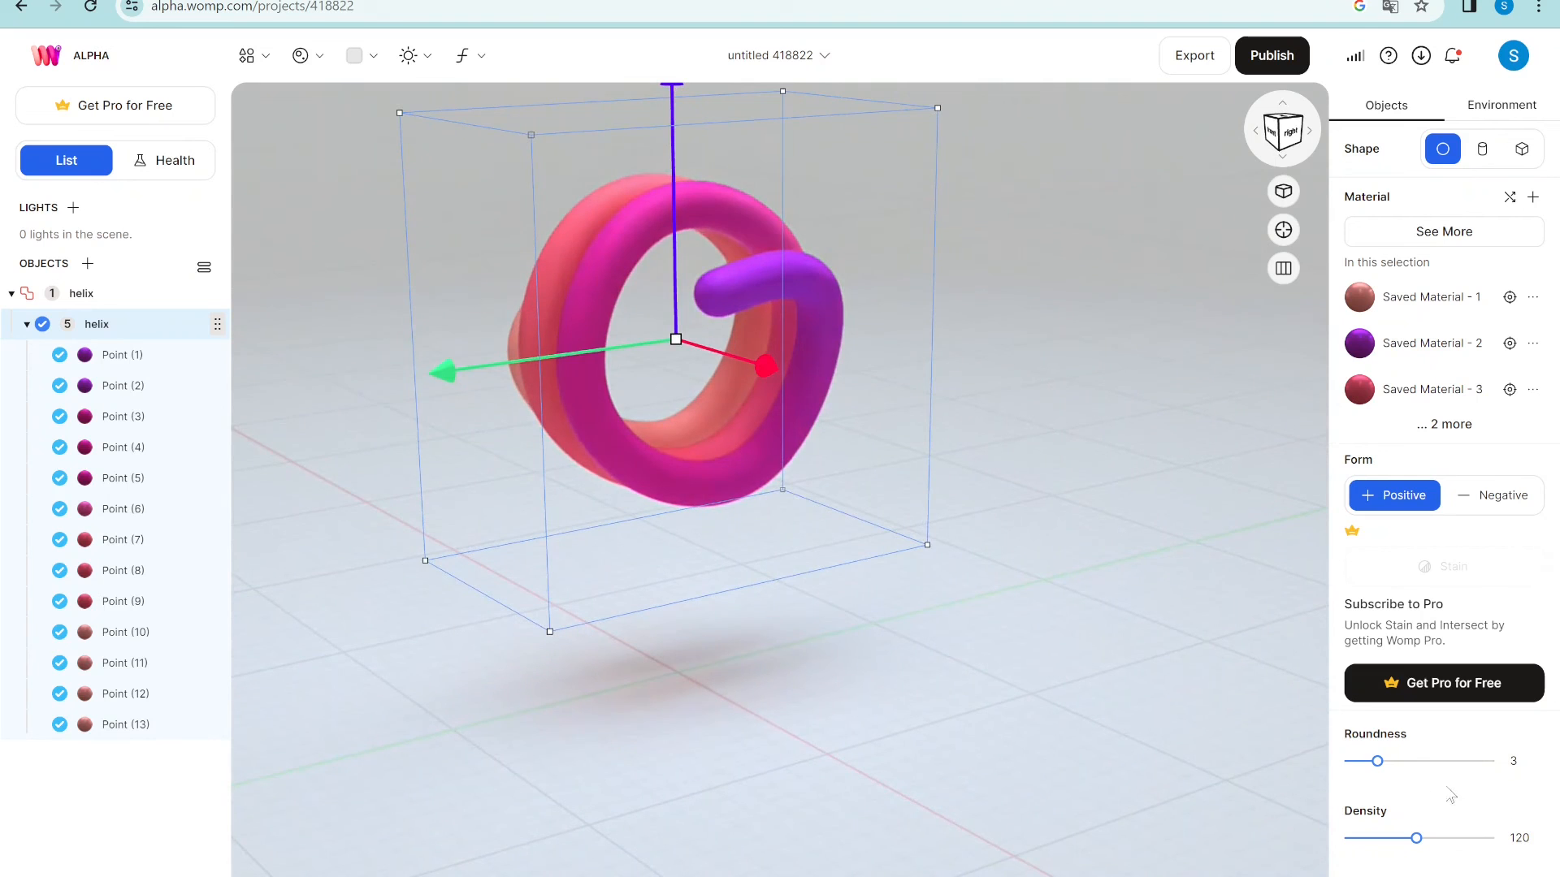
pyautogui.moveTo(1394, 770); pyautogui.dragTo(1521, 769)
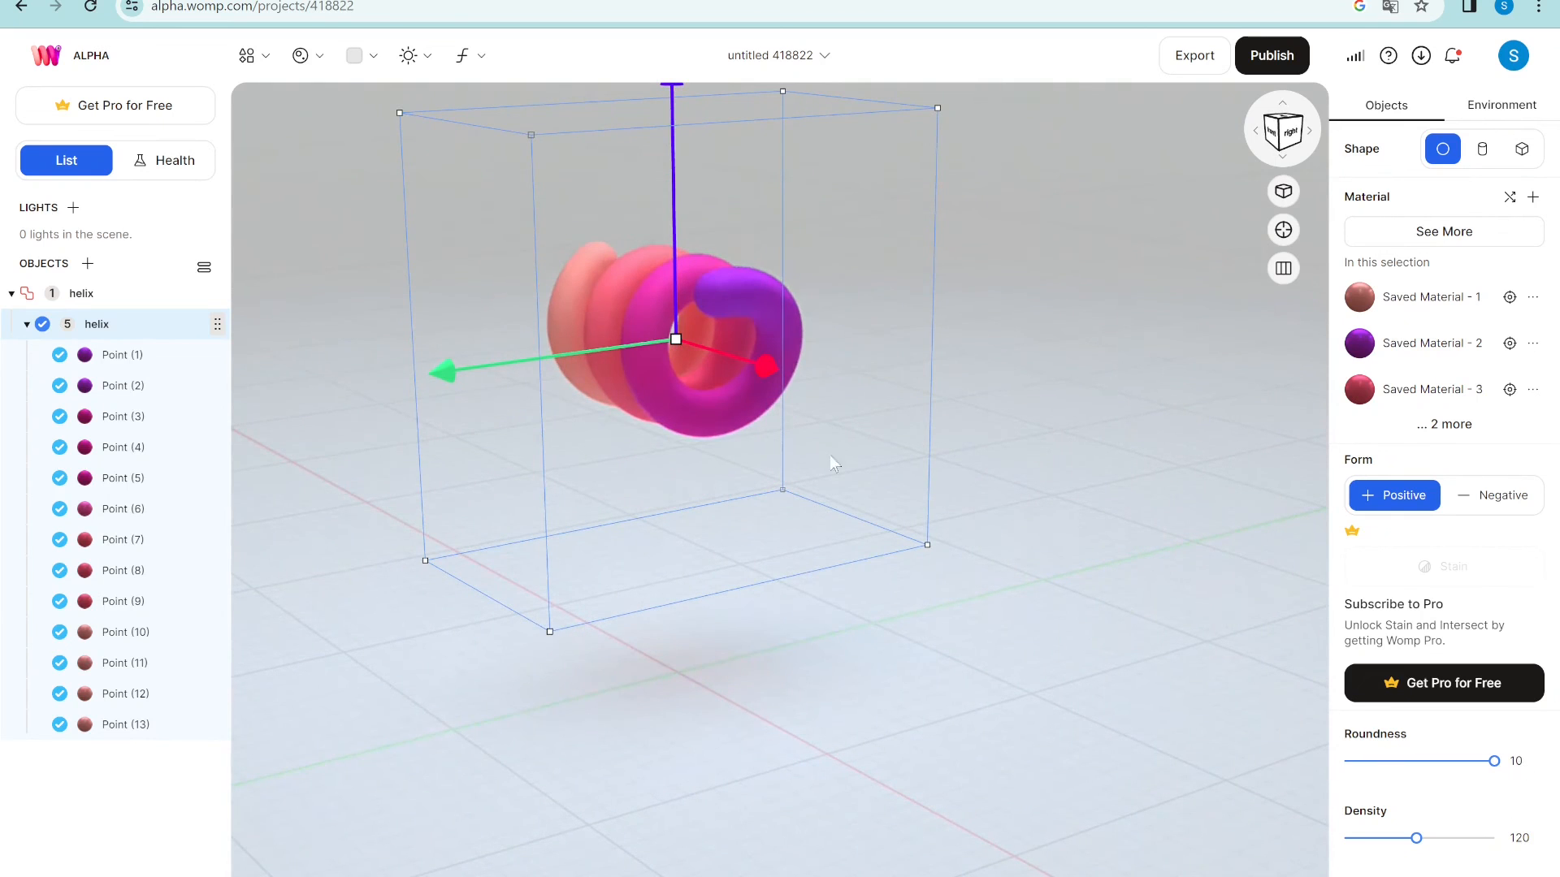
pyautogui.press('Delete')
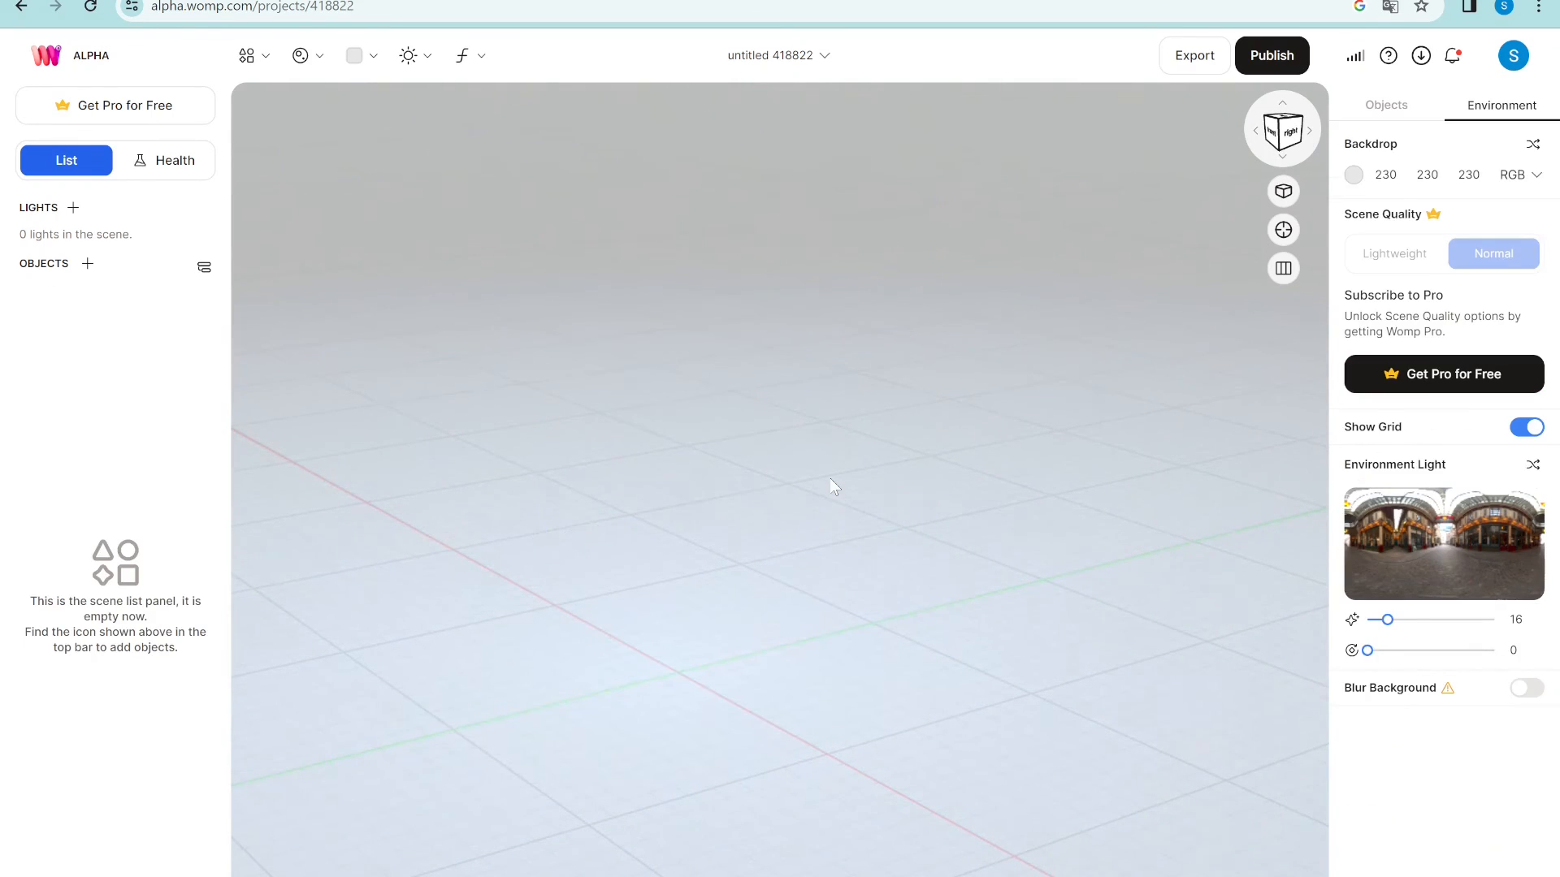
# - Add the S-shaped curve preset and frame it in the view
pyautogui.click(247, 56)
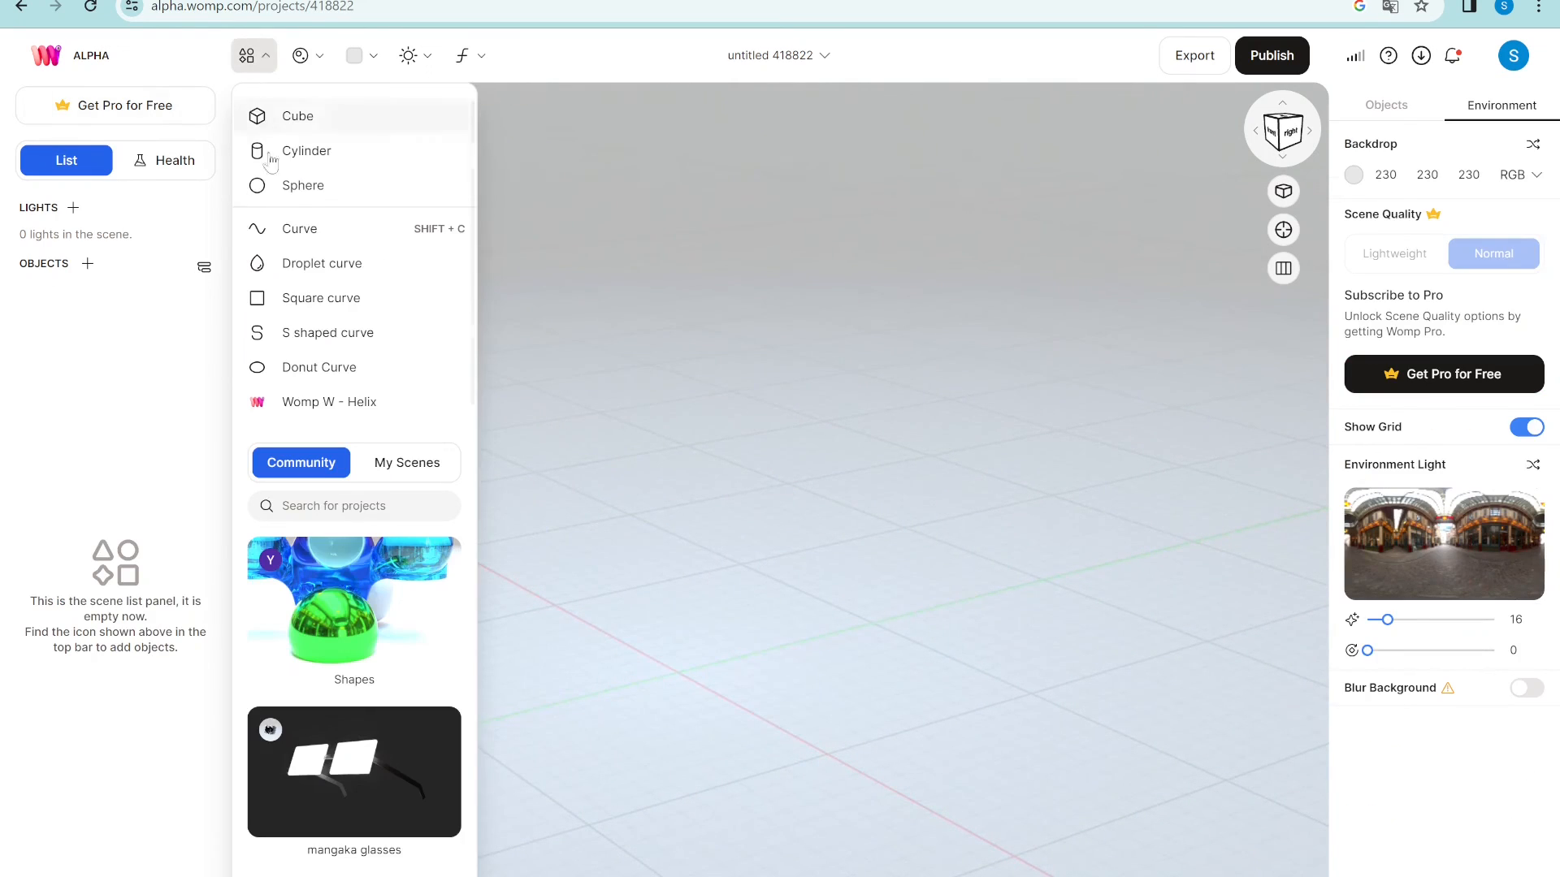
pyautogui.click(321, 346)
pyautogui.moveTo(835, 762); pyautogui.dragTo(573, 700)
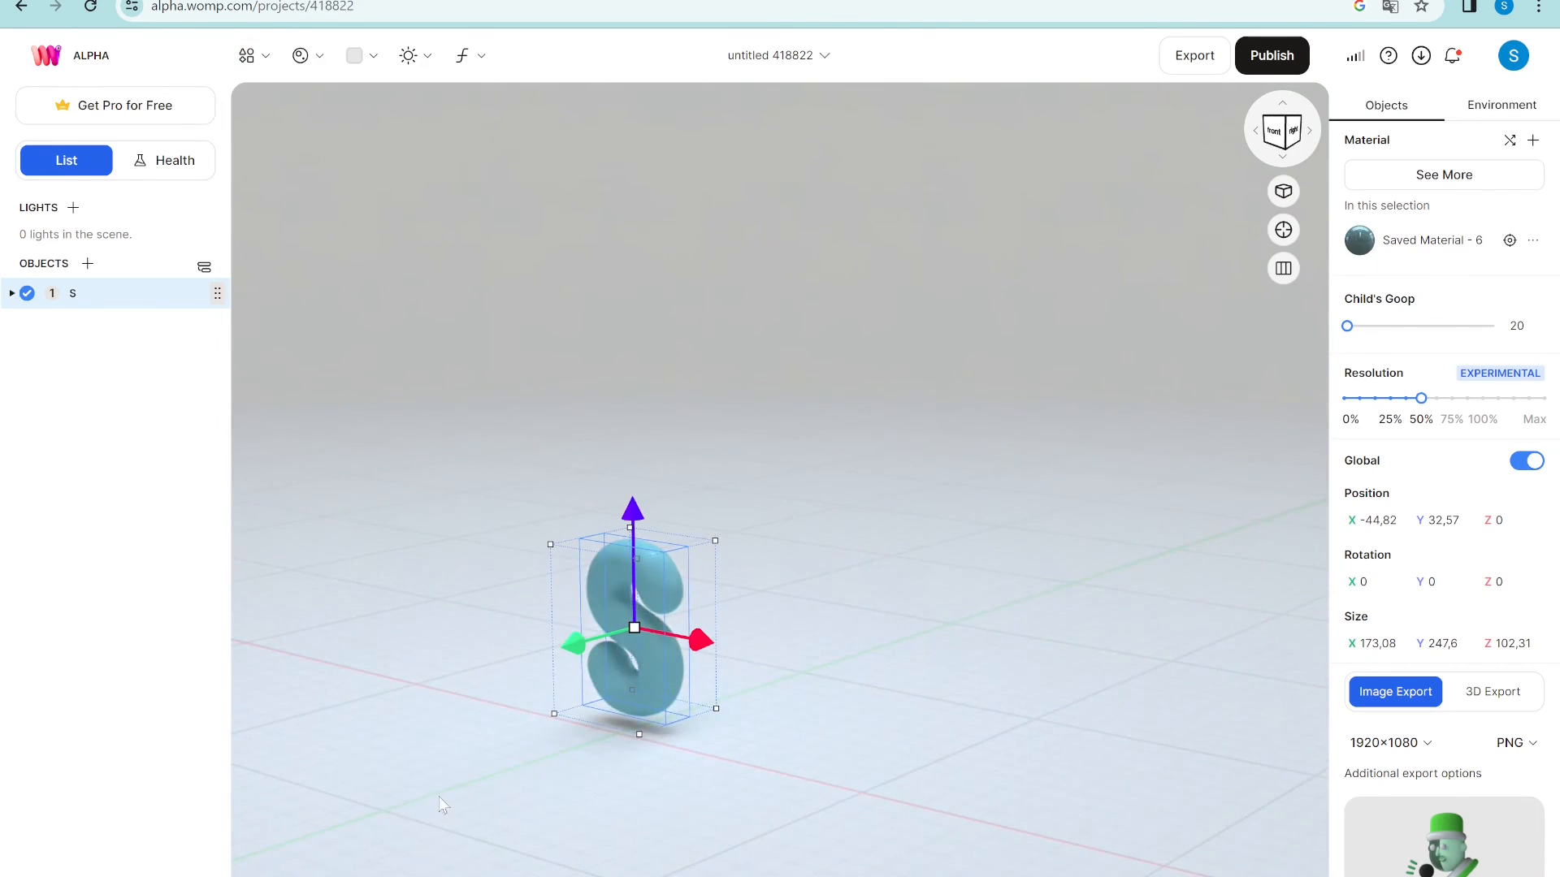
pyautogui.scroll(3, 461, 741)
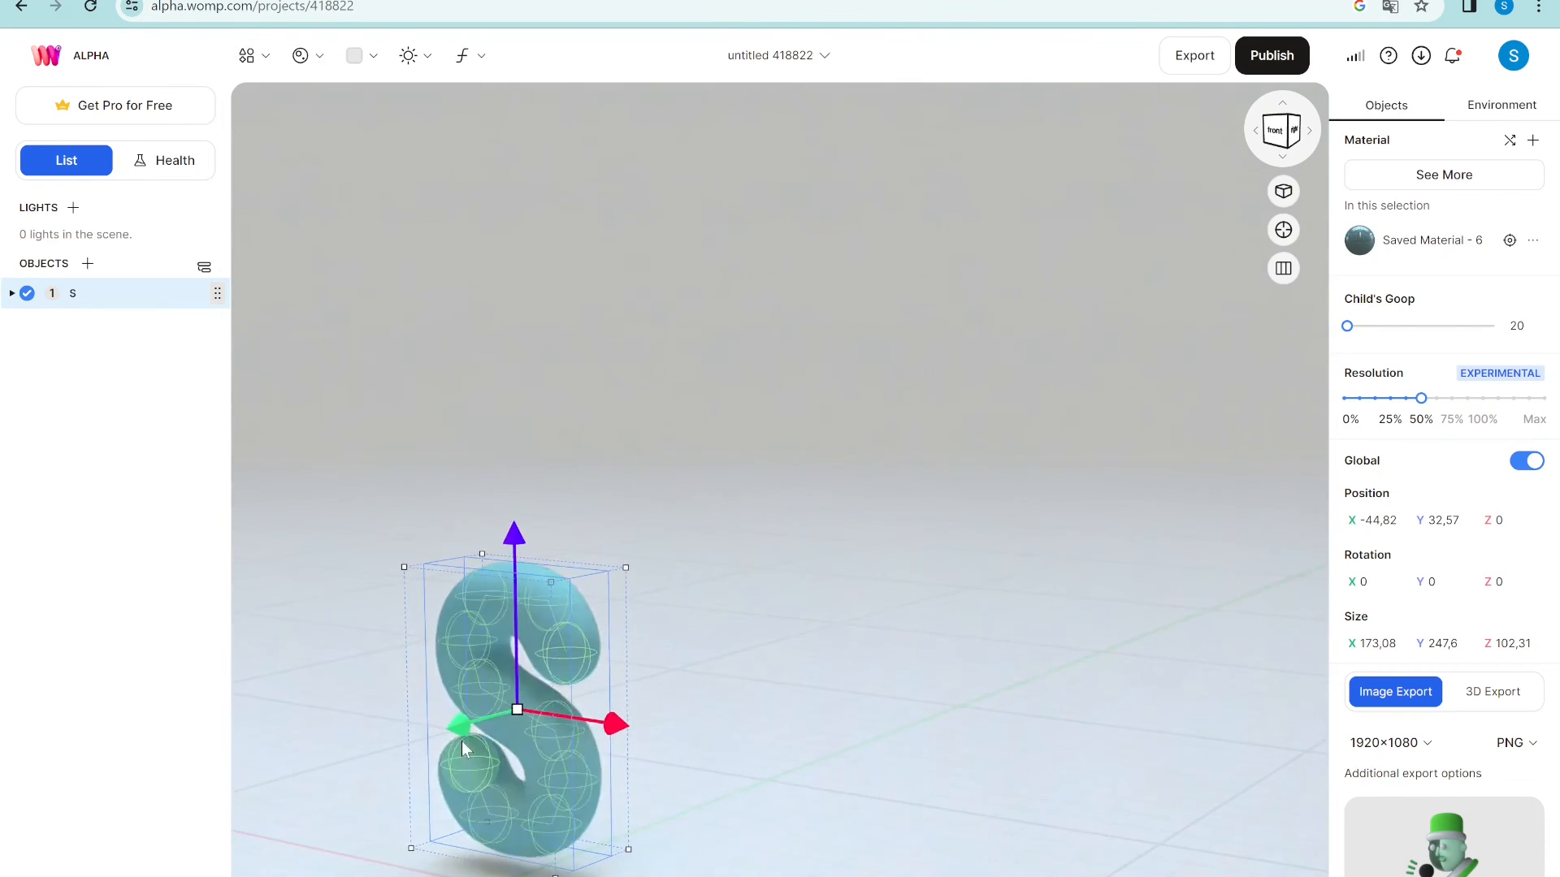
pyautogui.moveTo(729, 697); pyautogui.dragTo(768, 674)
pyautogui.moveTo(780, 684); pyautogui.dragTo(1124, 547, button='right')
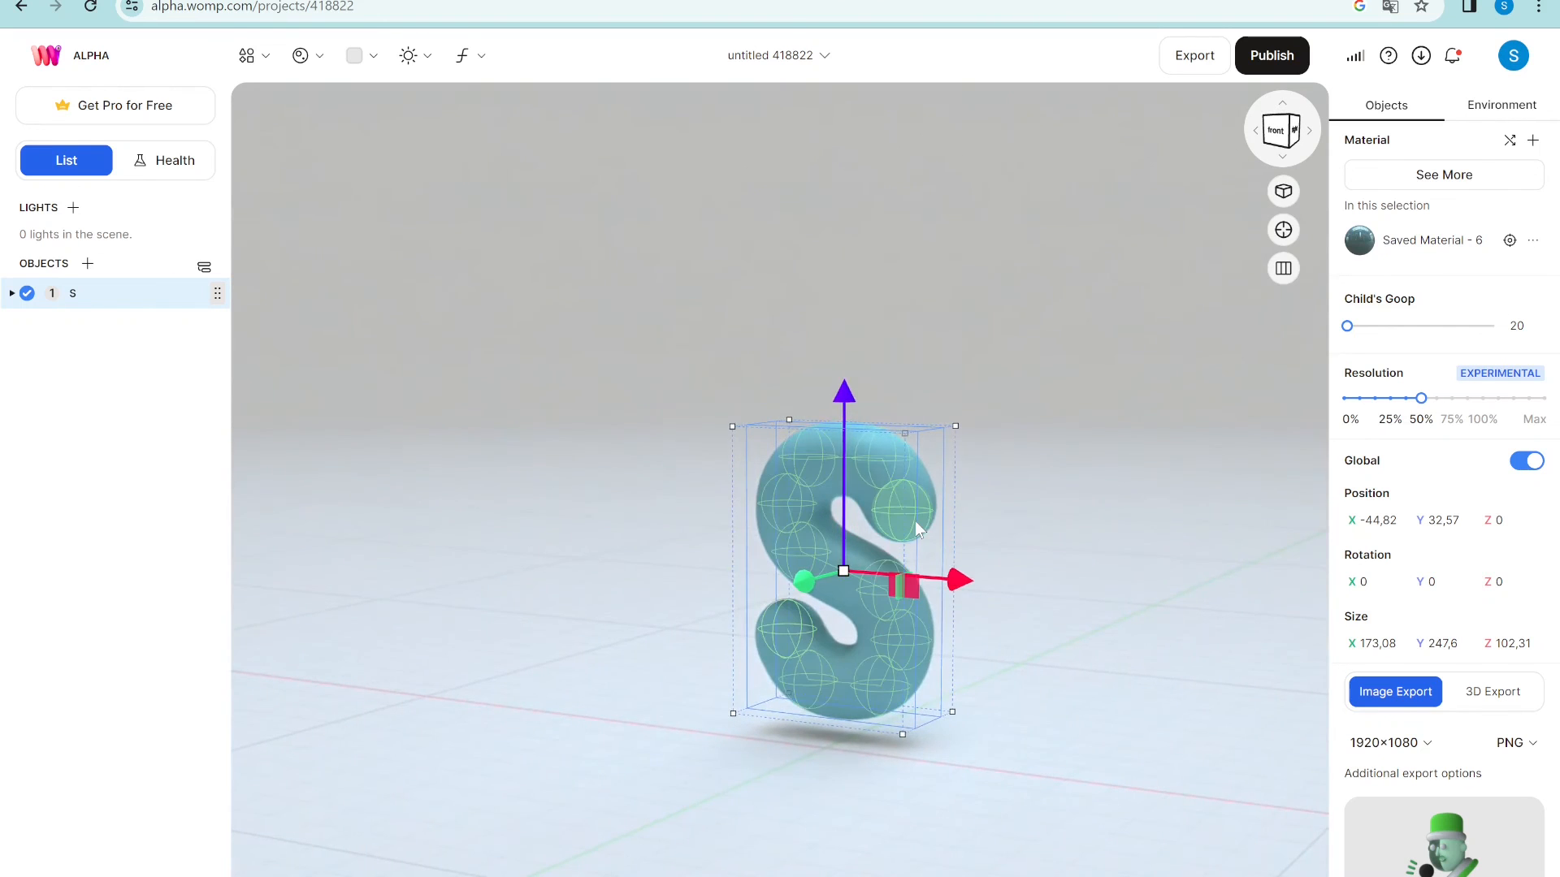
# - Set the whole S curve's roundness to 10, delete it, and bring up the shapes list
pyautogui.doubleClick(892, 482)
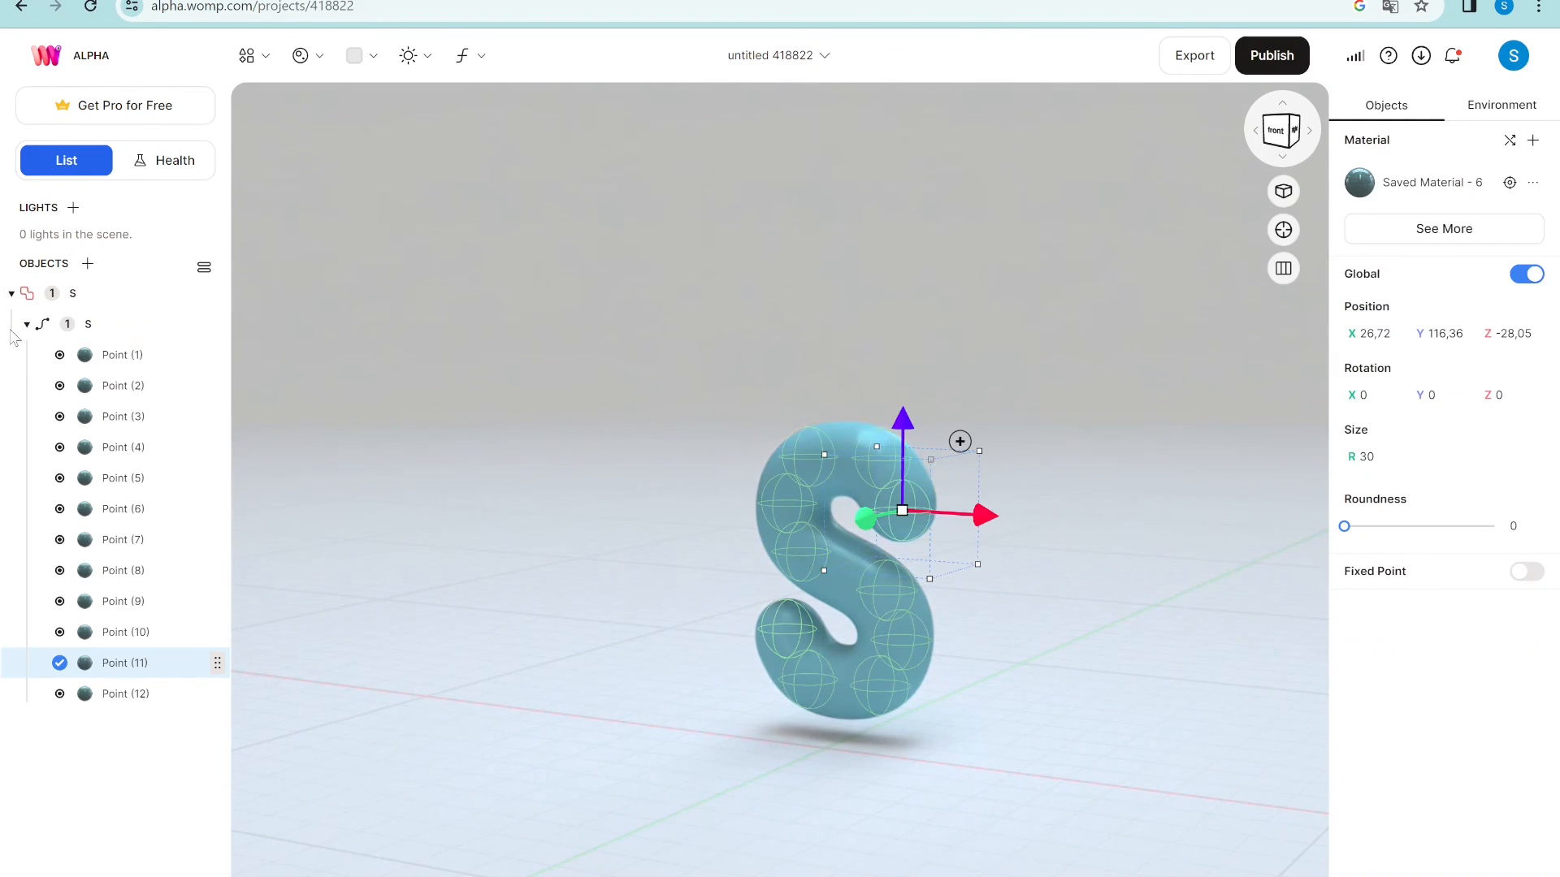
pyautogui.click(112, 333)
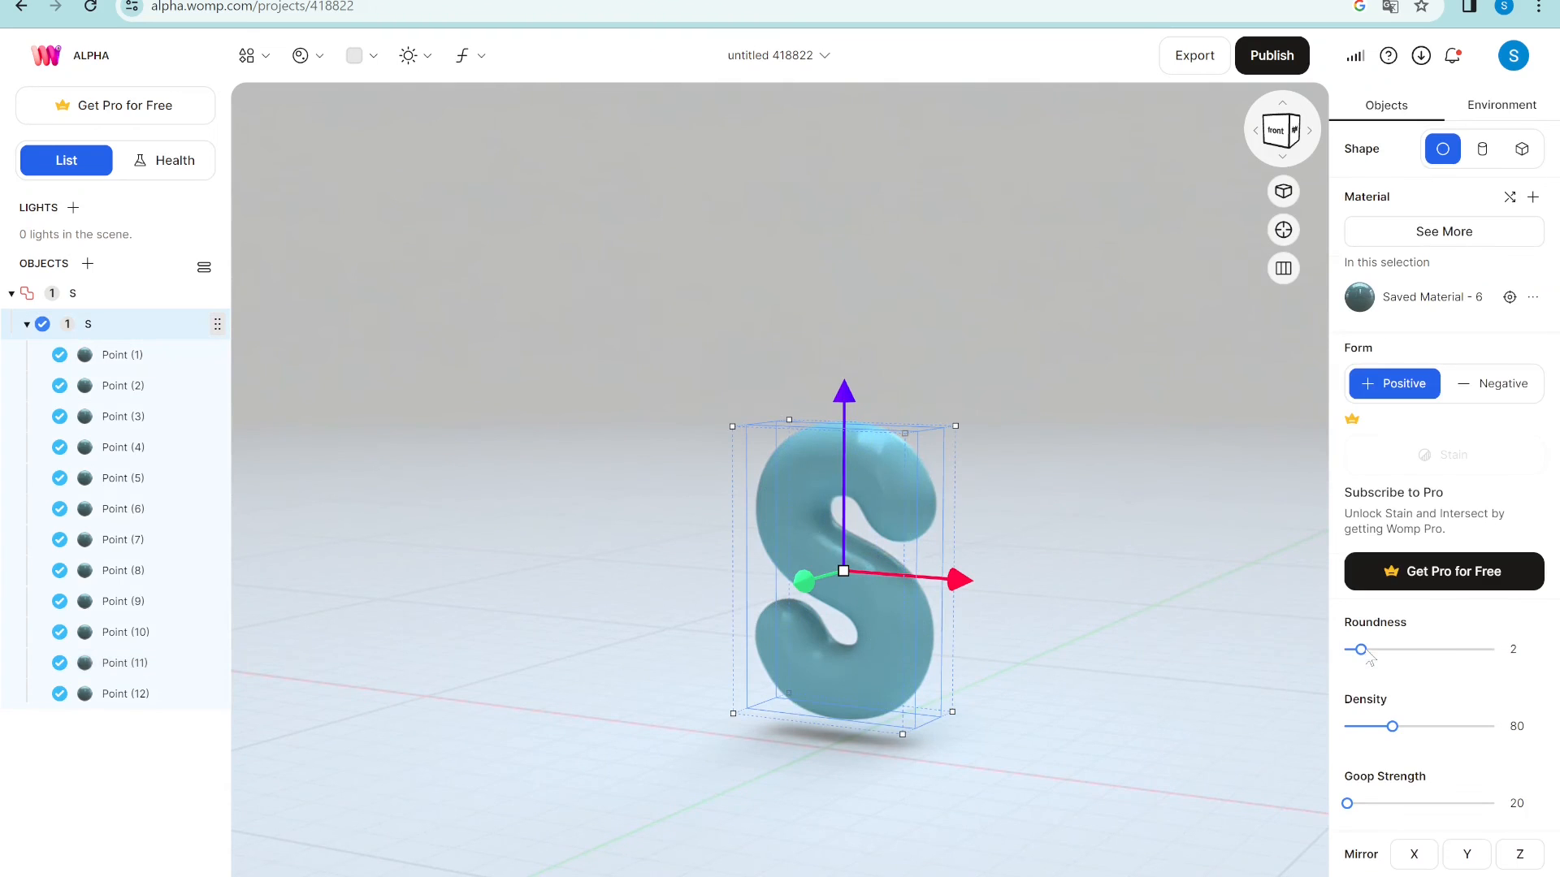
pyautogui.moveTo(1357, 649); pyautogui.dragTo(1558, 650)
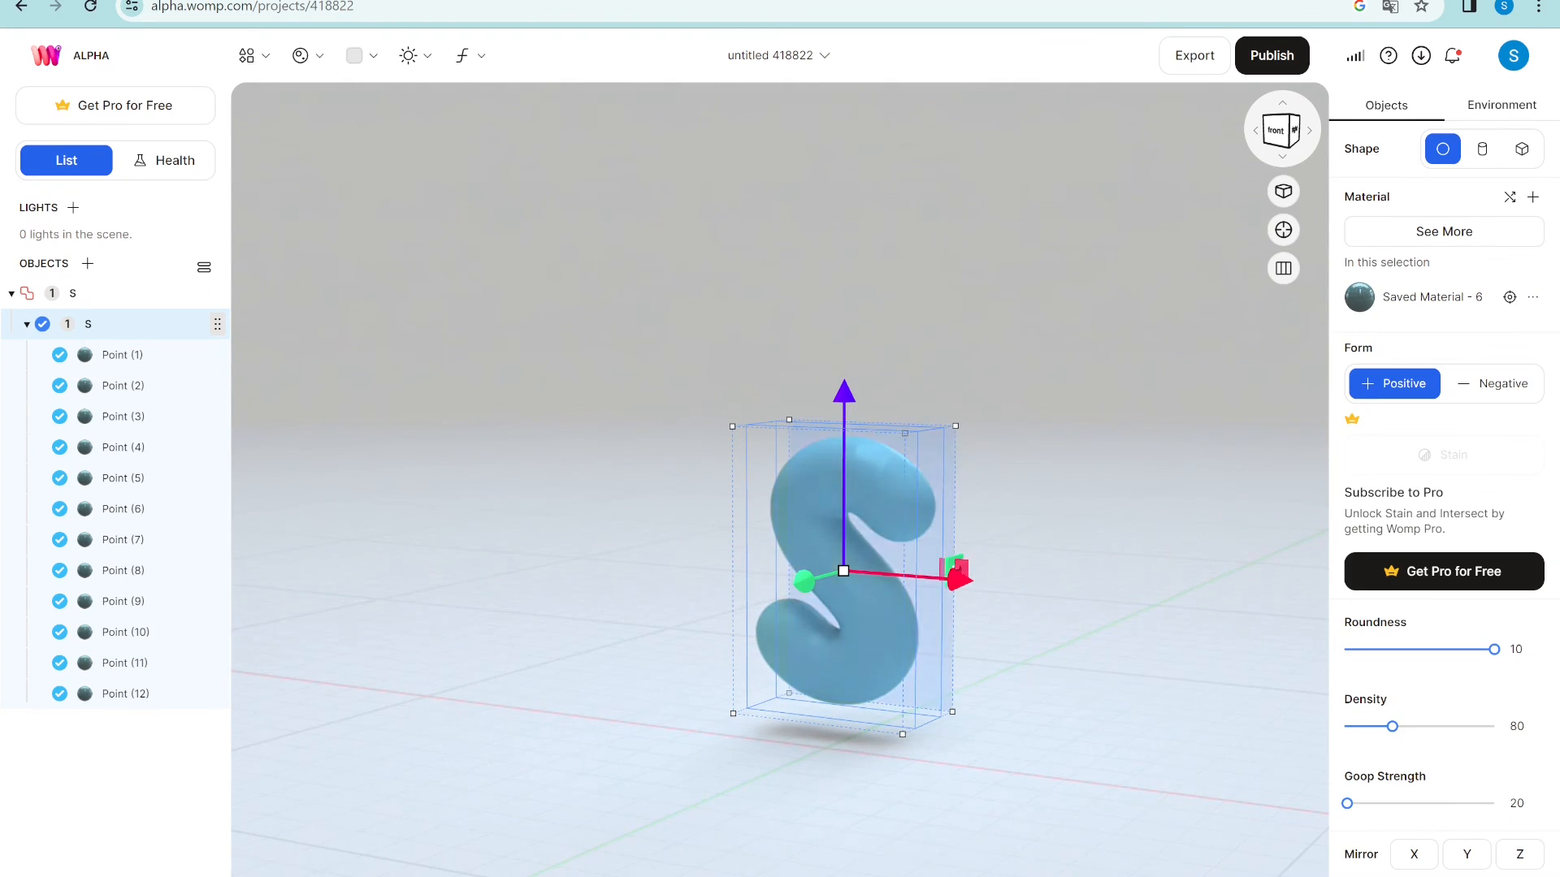
pyautogui.moveTo(1052, 479); pyautogui.dragTo(1072, 477, button='right')
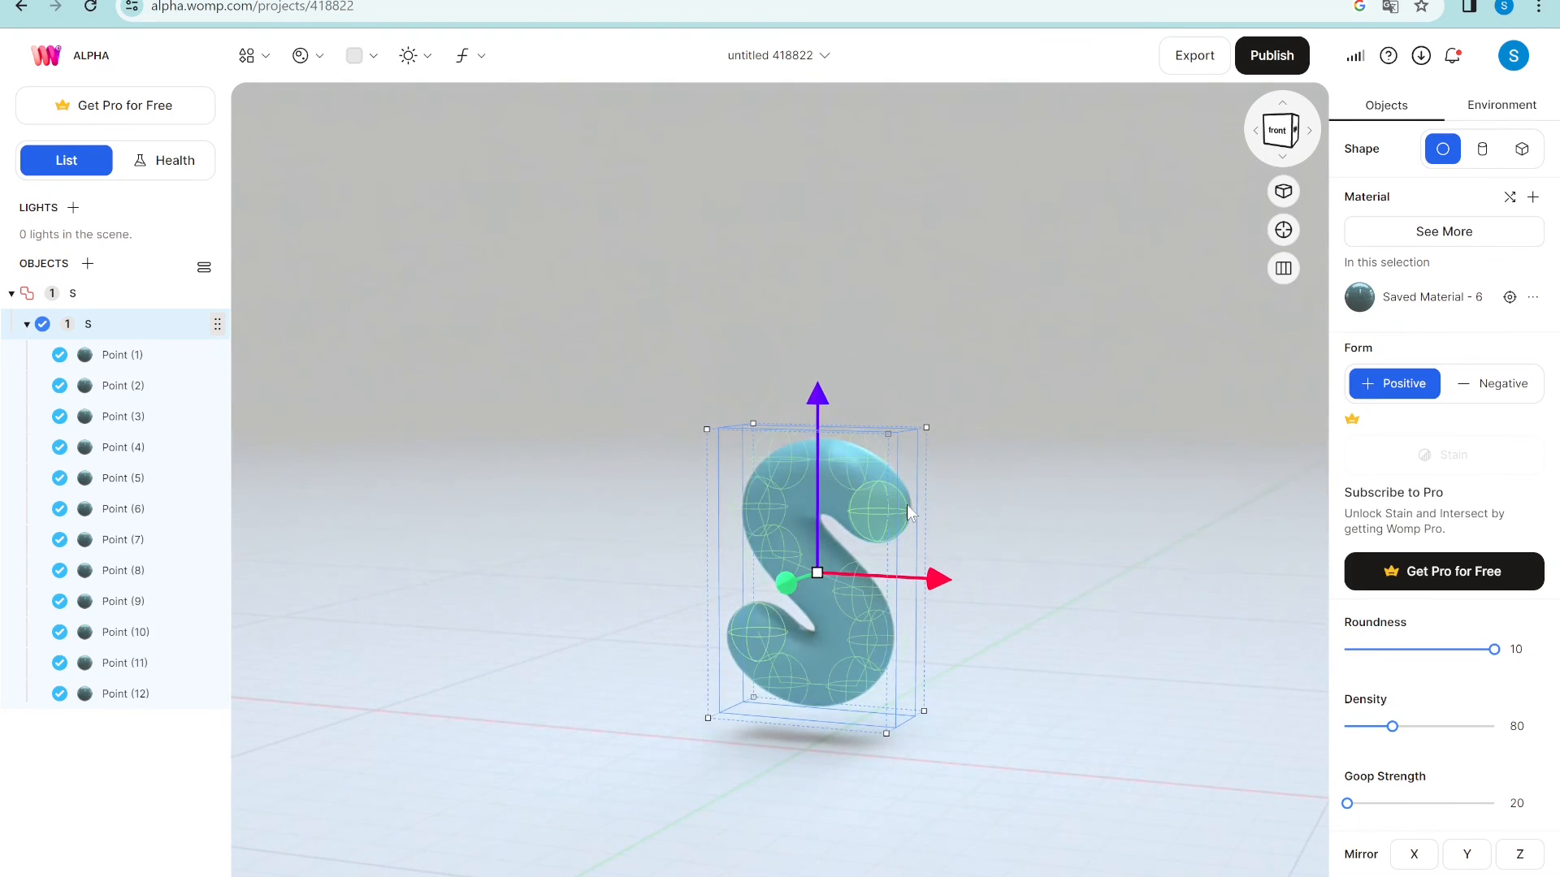
pyautogui.press('Delete')
pyautogui.click(253, 57)
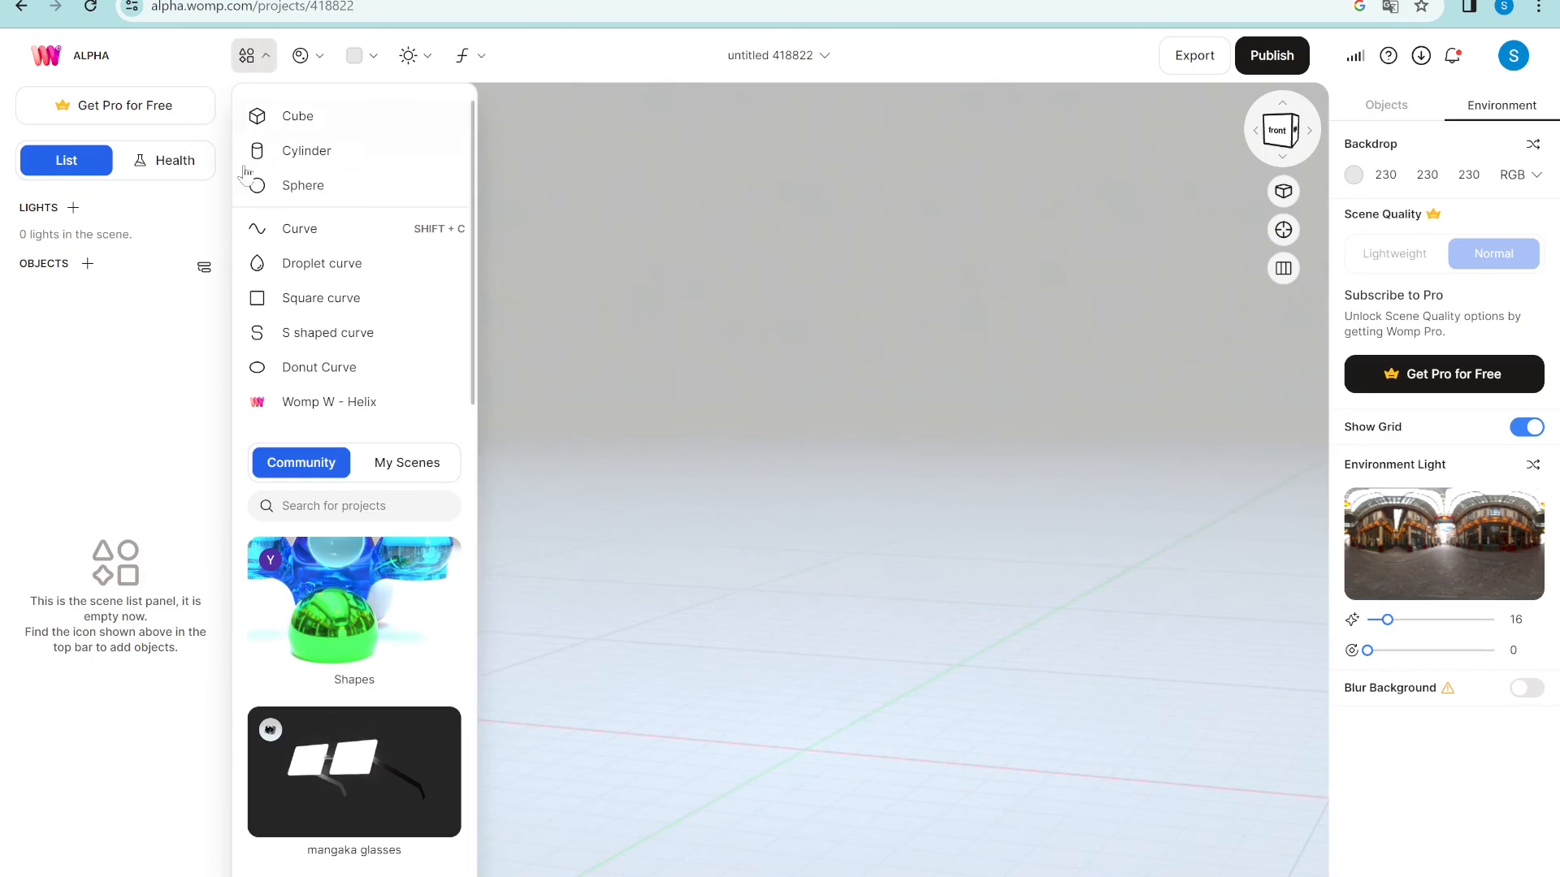
pyautogui.click(300, 381)
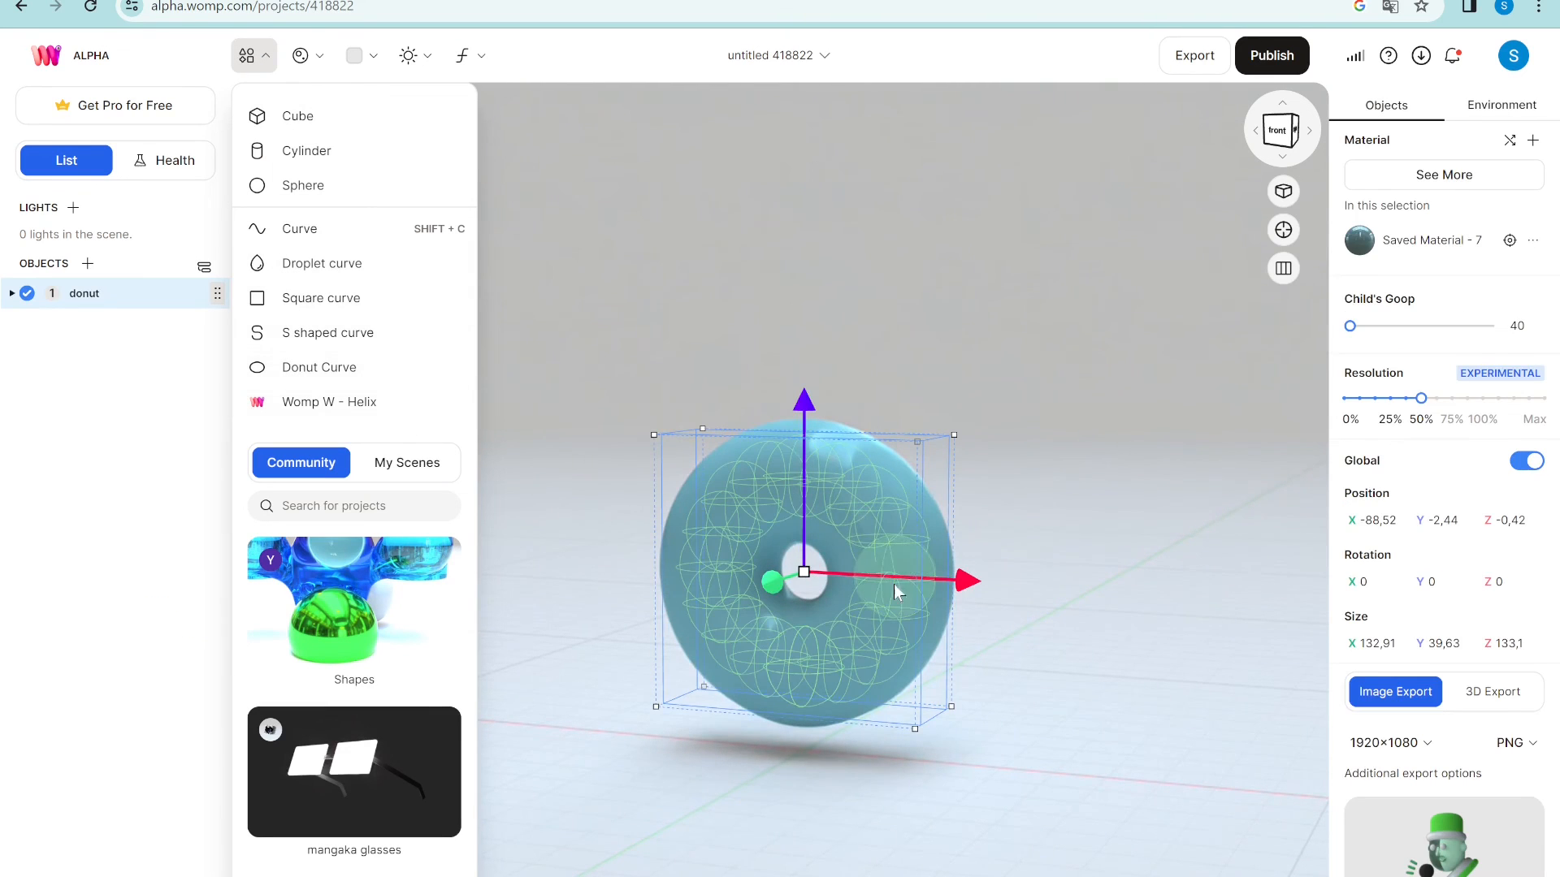
pyautogui.click(854, 666)
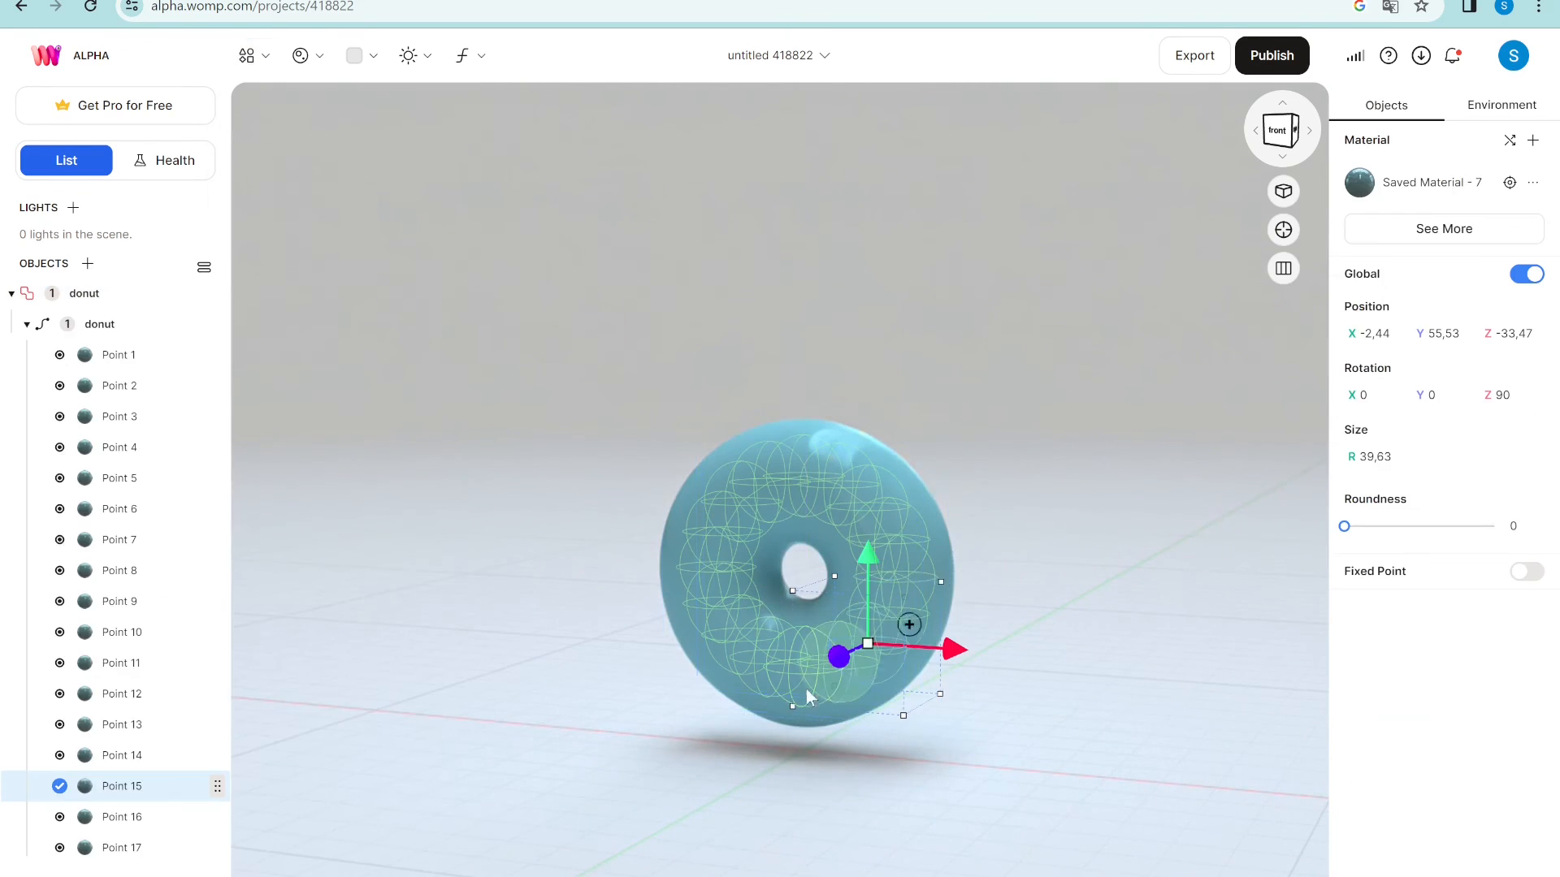
pyautogui.click(167, 327)
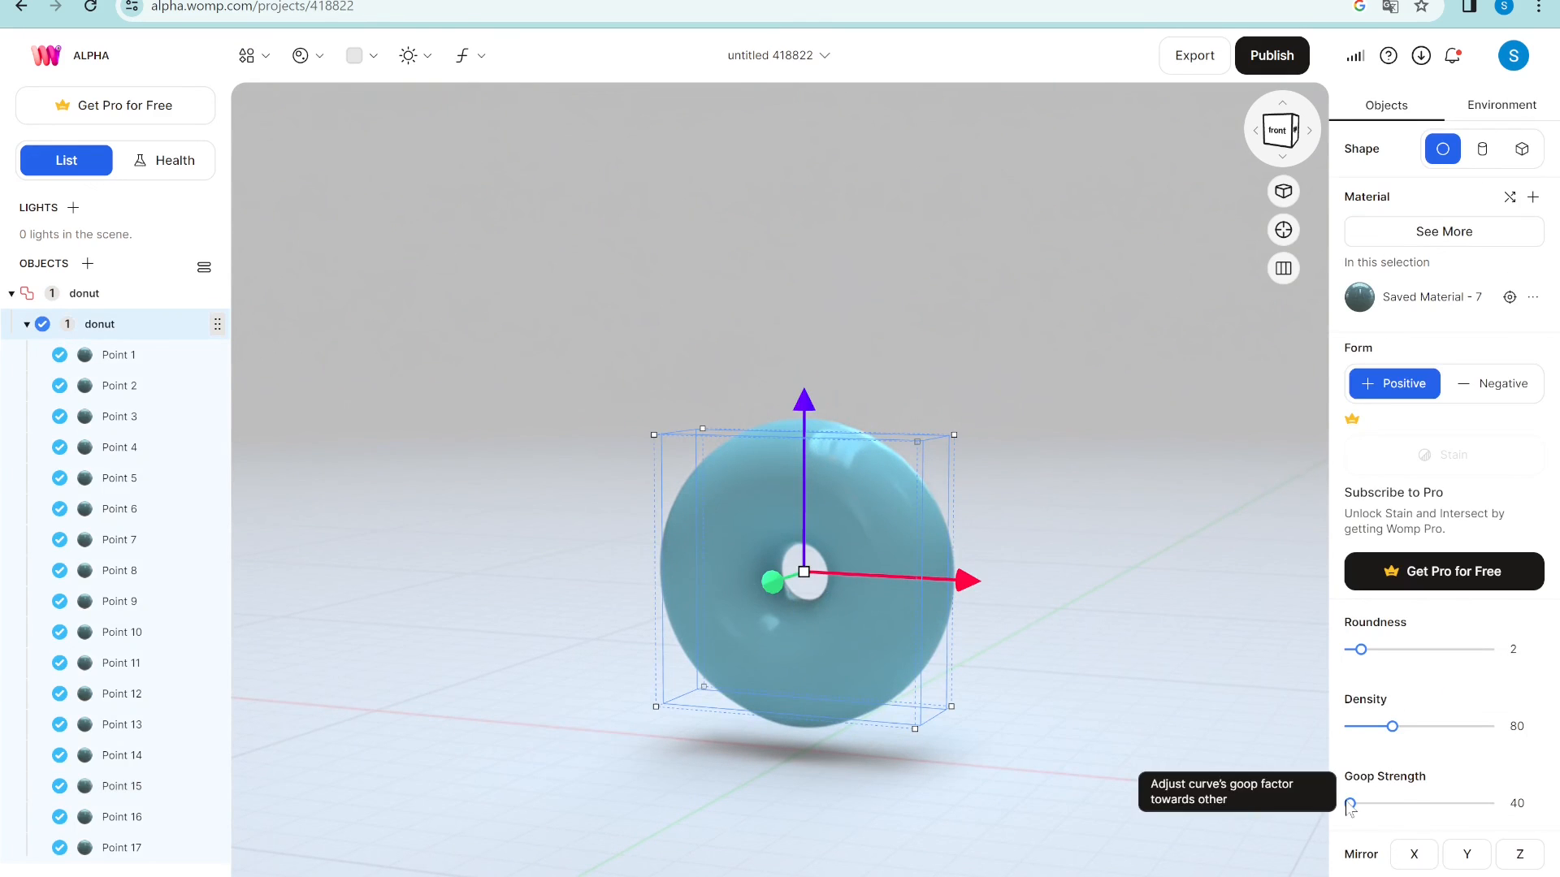
pyautogui.moveTo(1349, 805); pyautogui.dragTo(1342, 808)
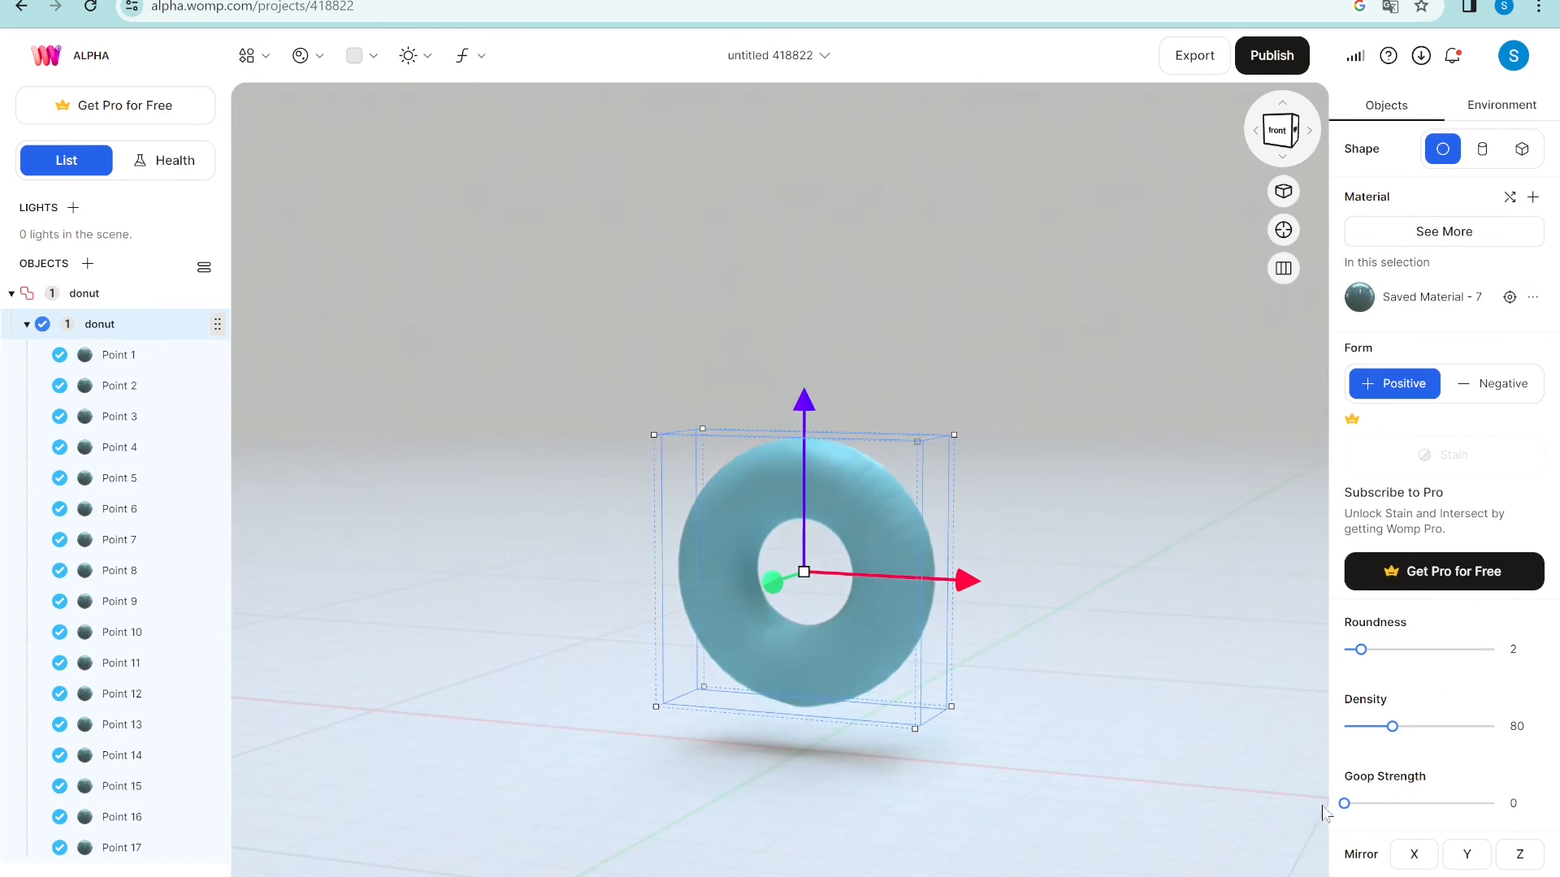
pyautogui.press('Delete')
pyautogui.click(246, 55)
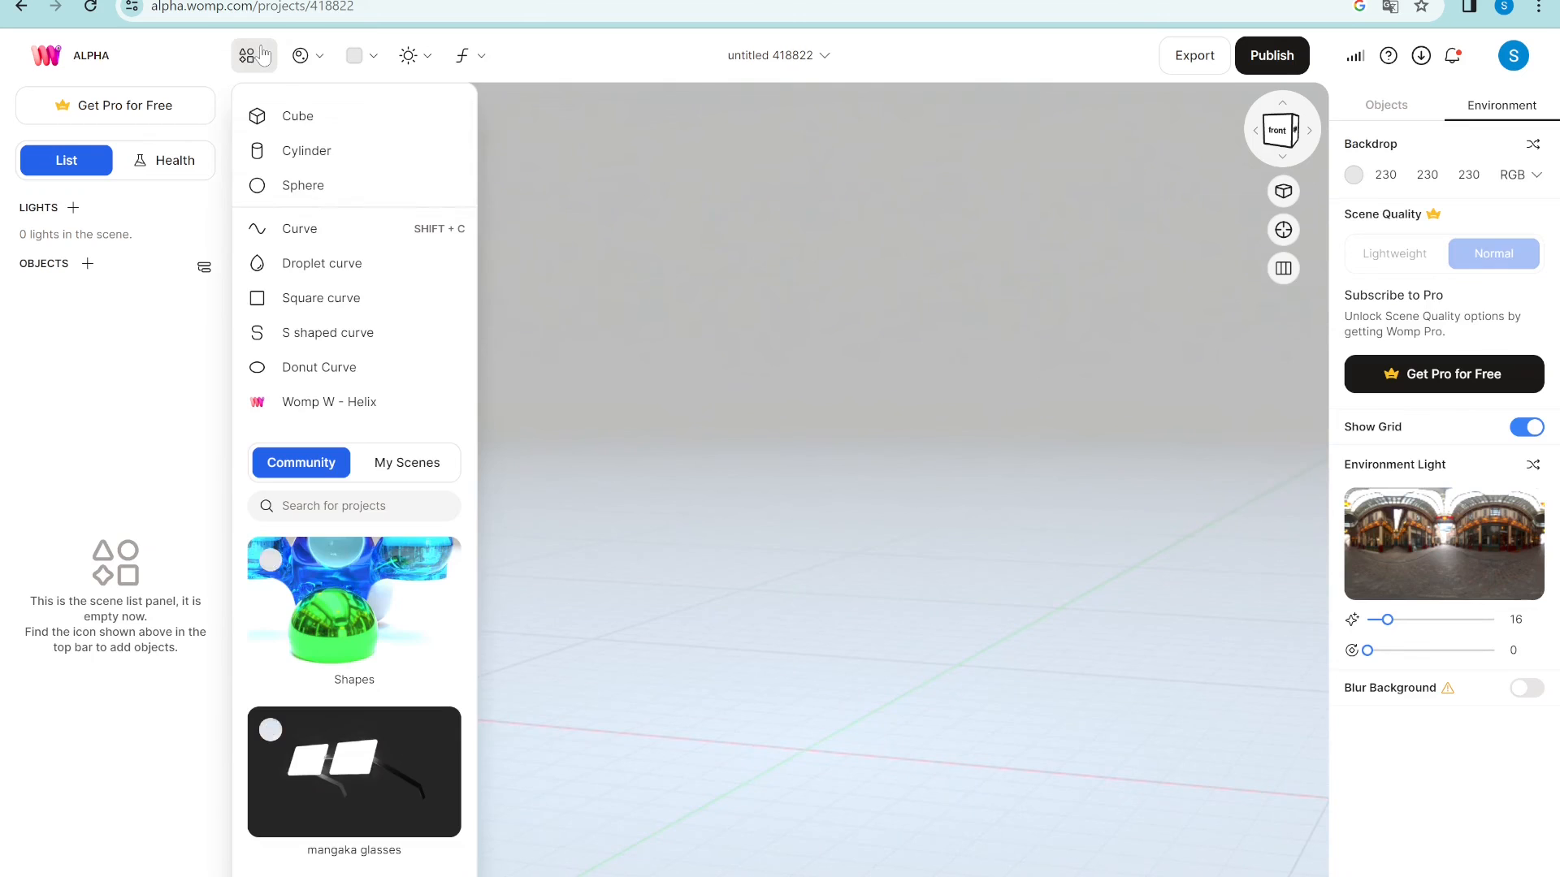
# - Add a Square curve, expand its points, and move Point (5) before undoing the move
pyautogui.click(333, 298)
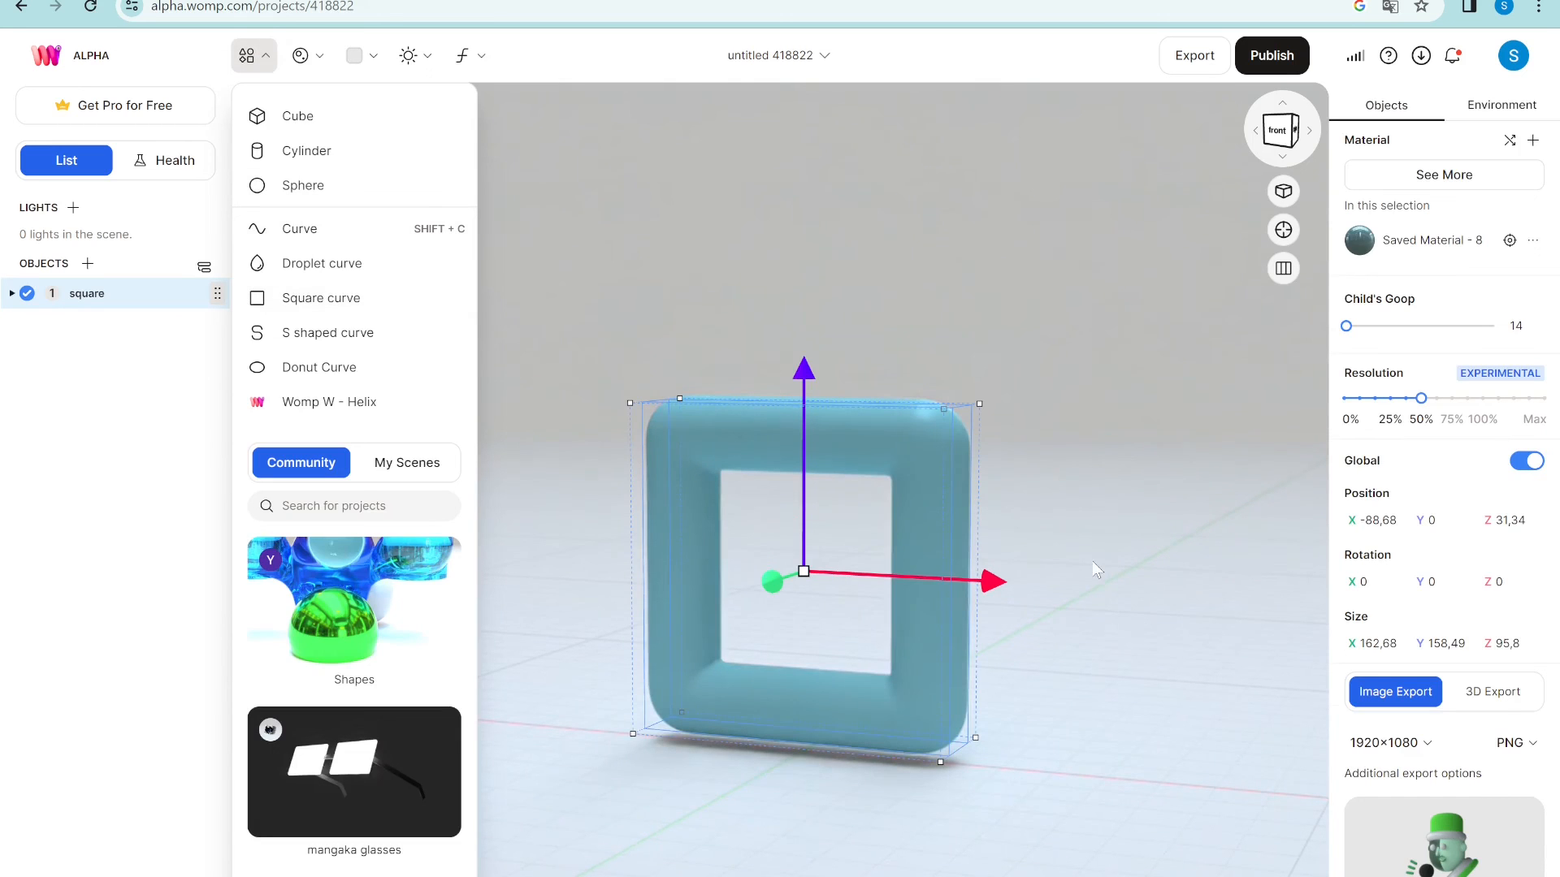
pyautogui.click(603, 271)
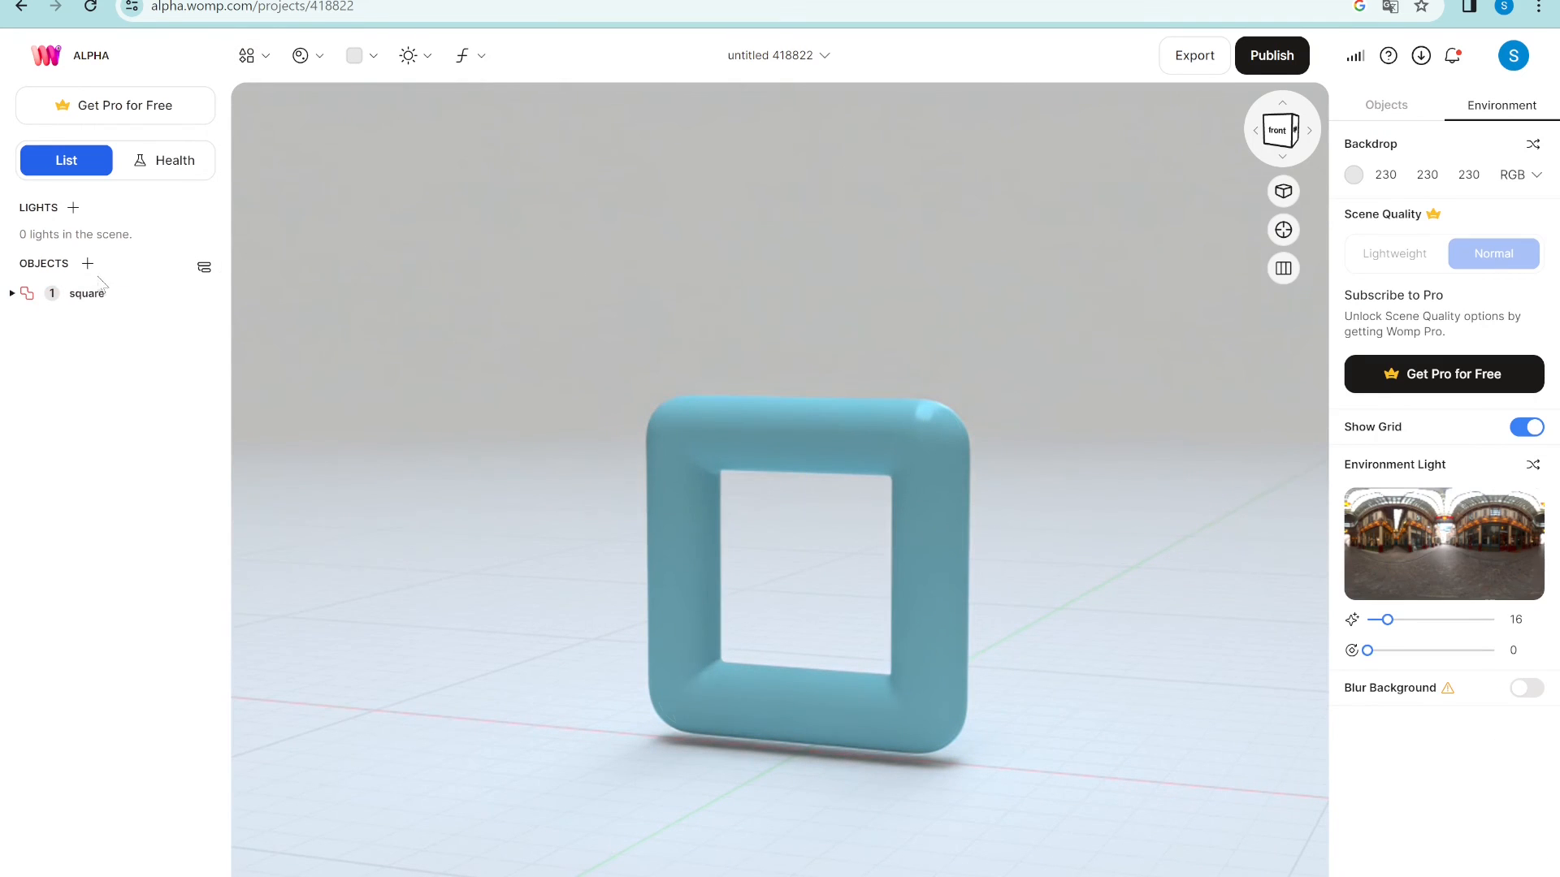
pyautogui.click(12, 294)
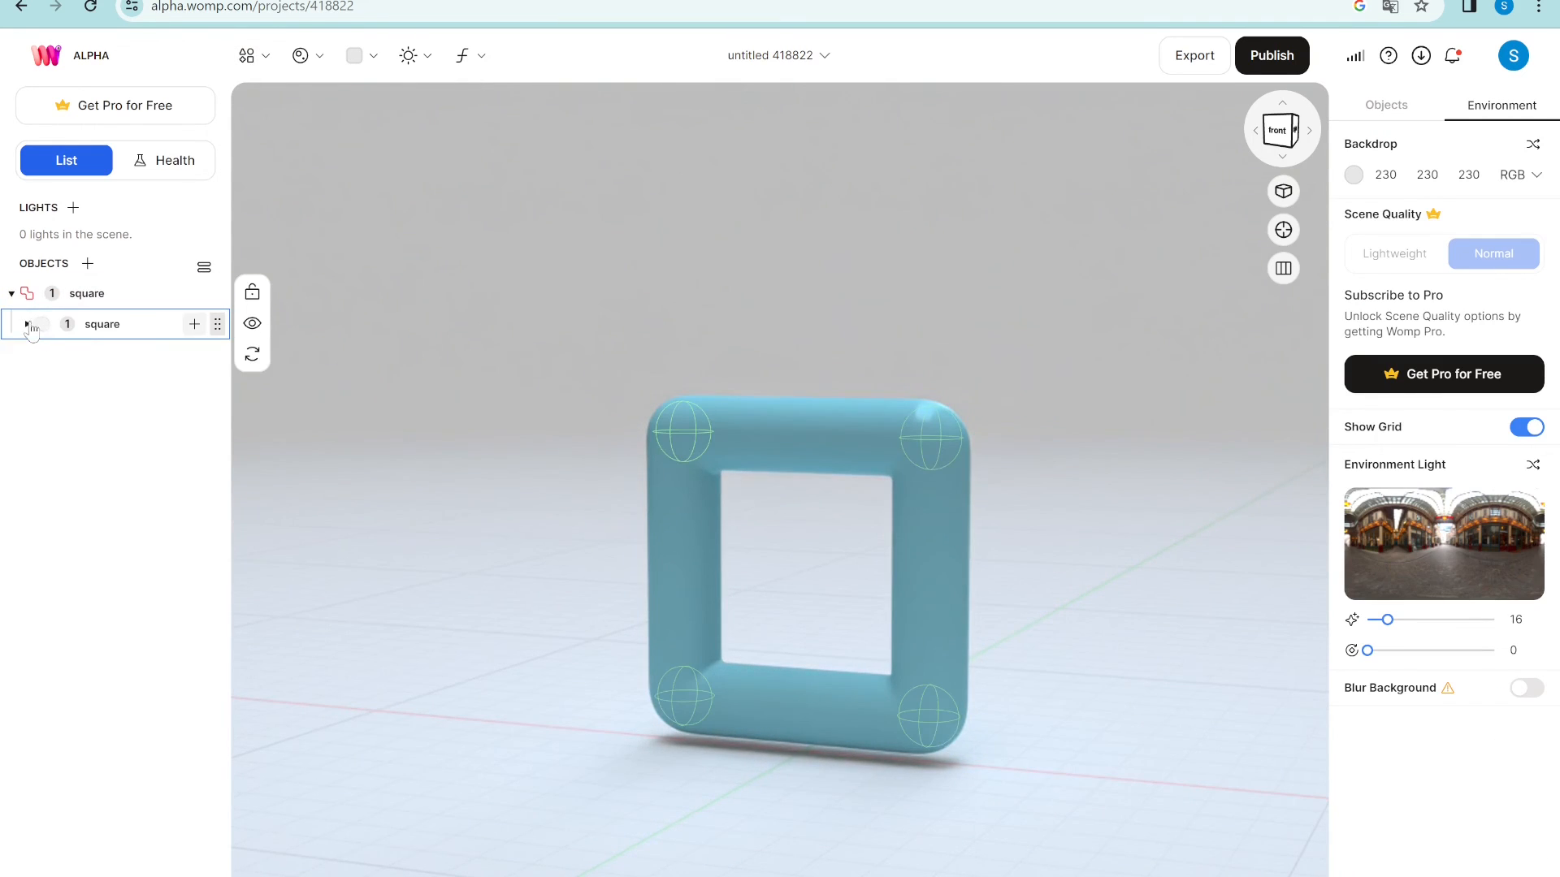
pyautogui.click(27, 324)
pyautogui.click(109, 448)
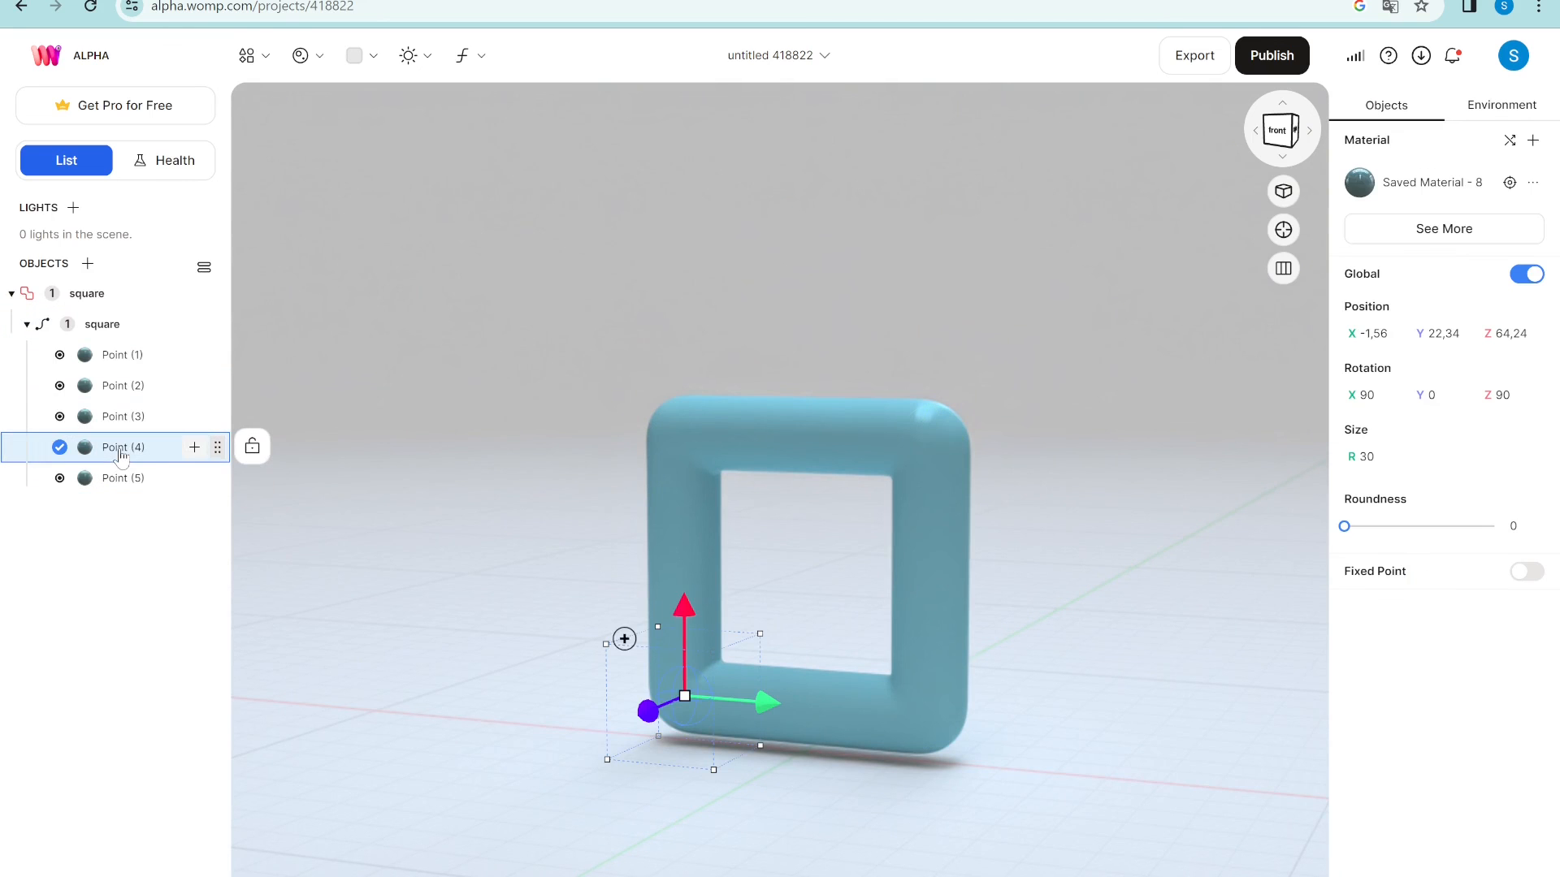
pyautogui.click(105, 486)
pyautogui.moveTo(650, 438); pyautogui.dragTo(524, 448)
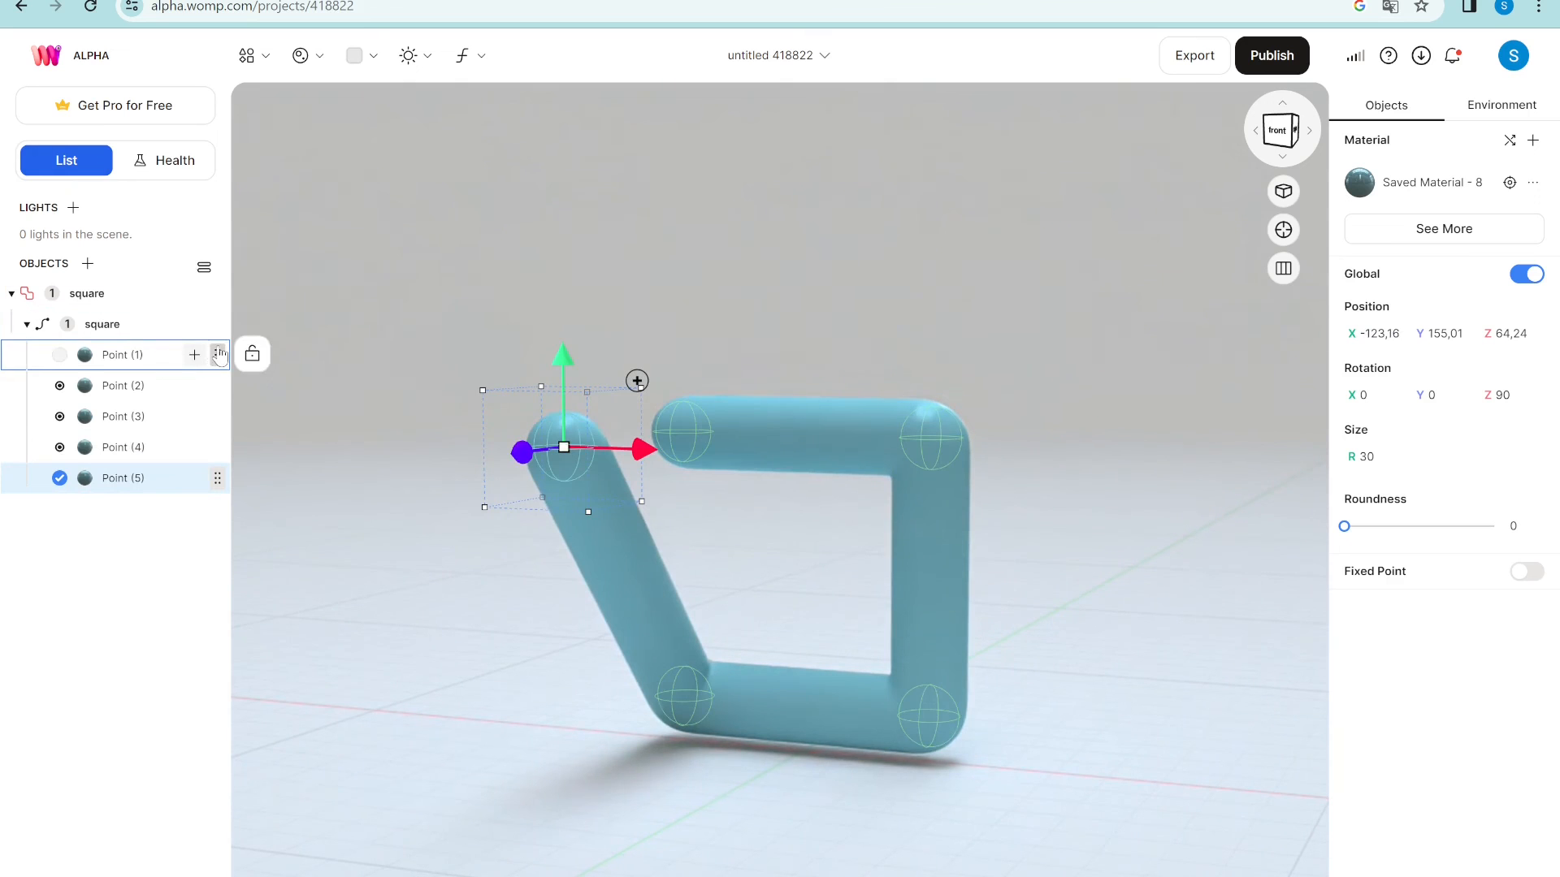
pyautogui.hotkey('ctrl', 'z')
# - Round the square curve to 10 into a teardrop, then delete it
pyautogui.click(87, 309)
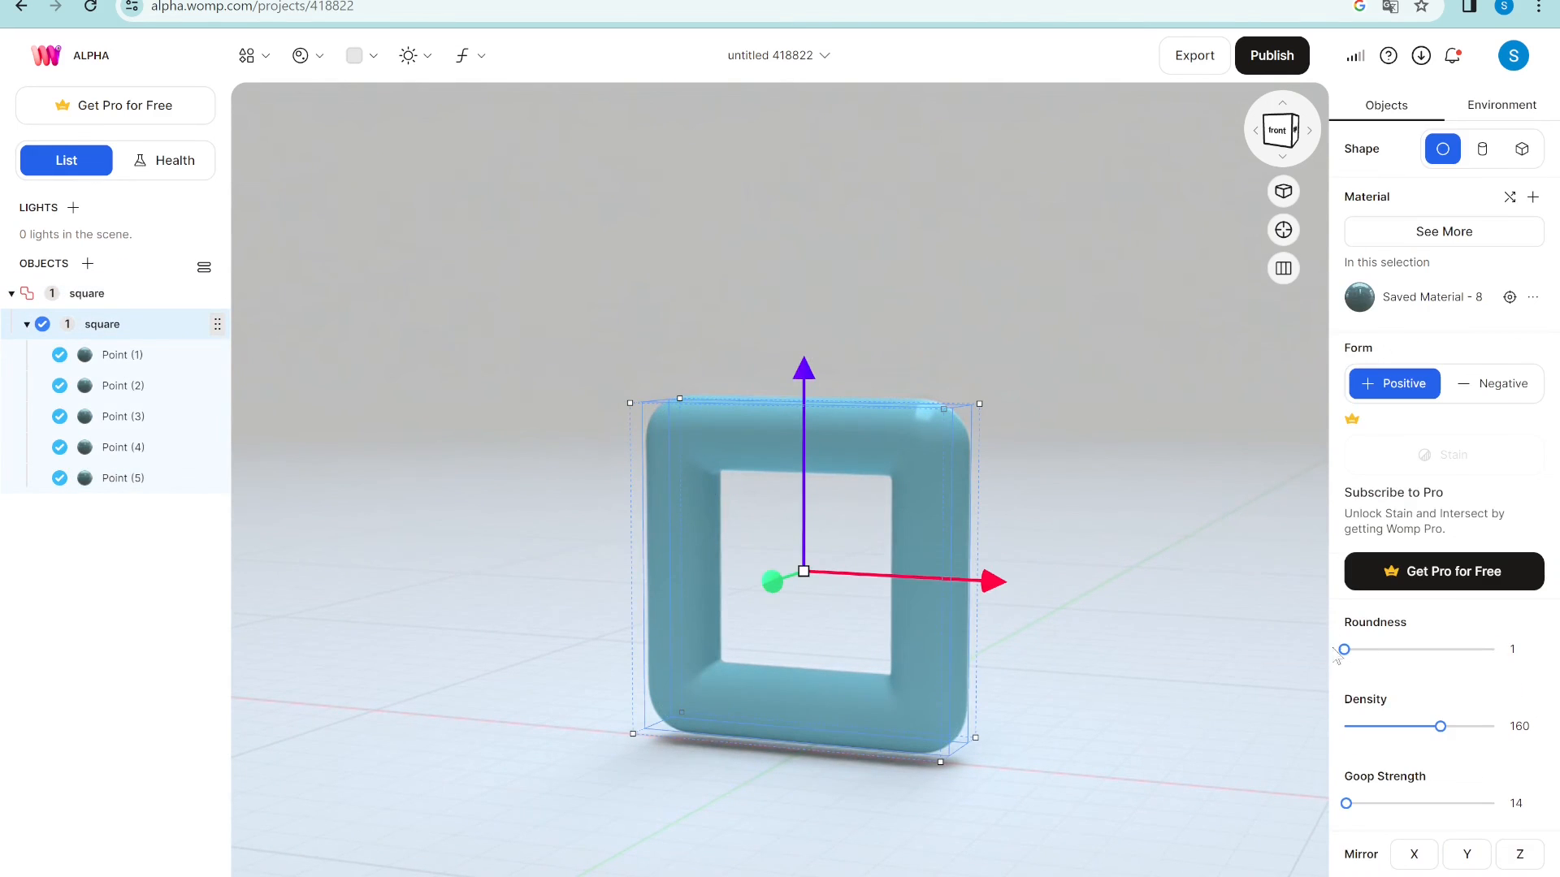
pyautogui.moveTo(1357, 650); pyautogui.dragTo(1521, 655)
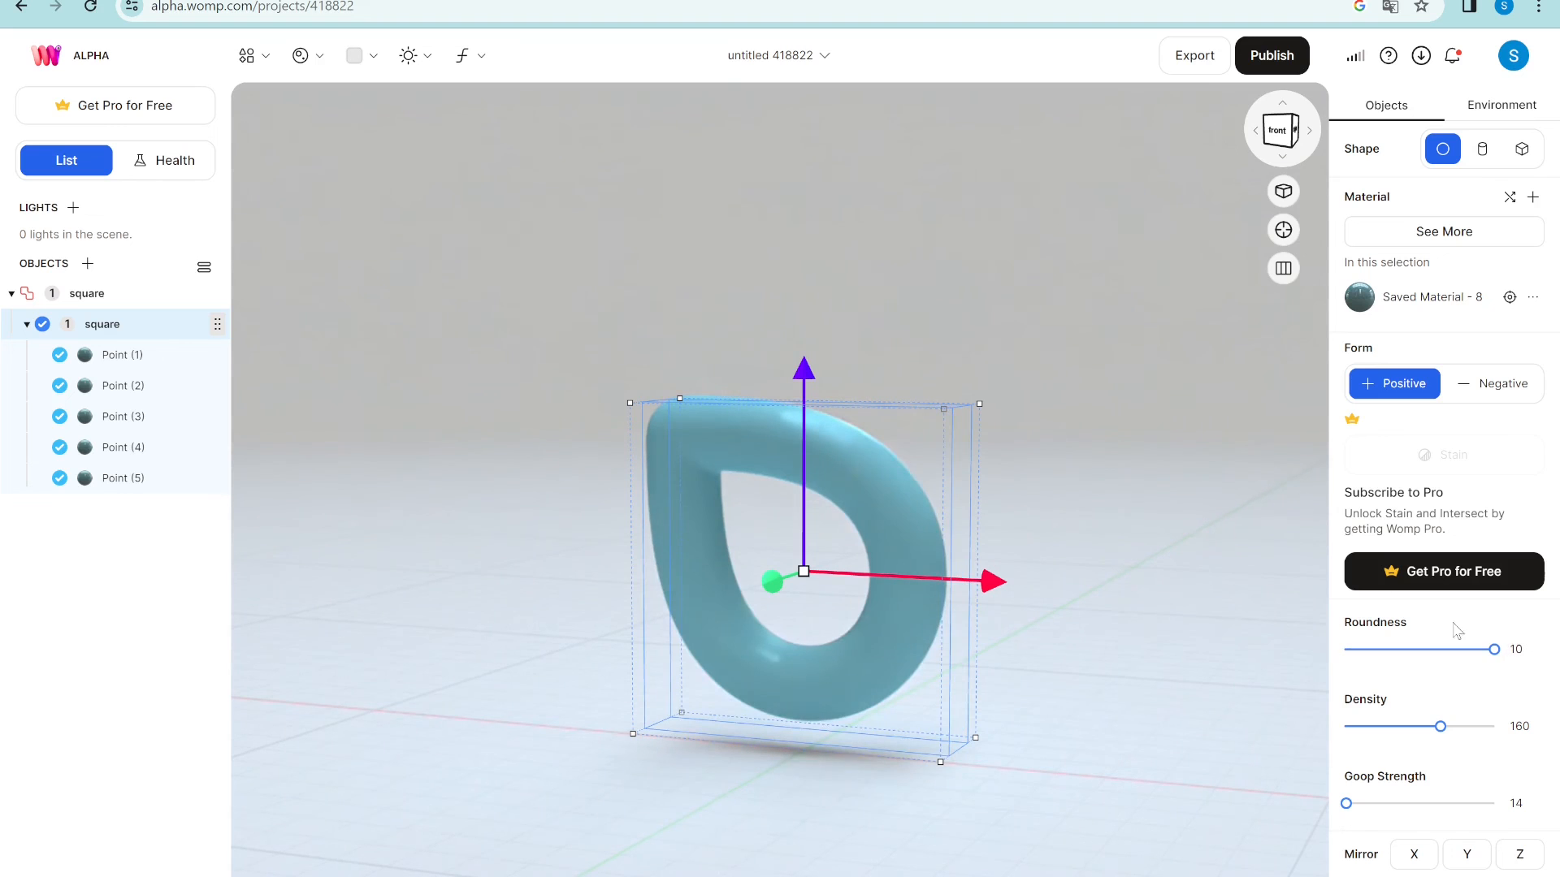
pyautogui.press('Delete')
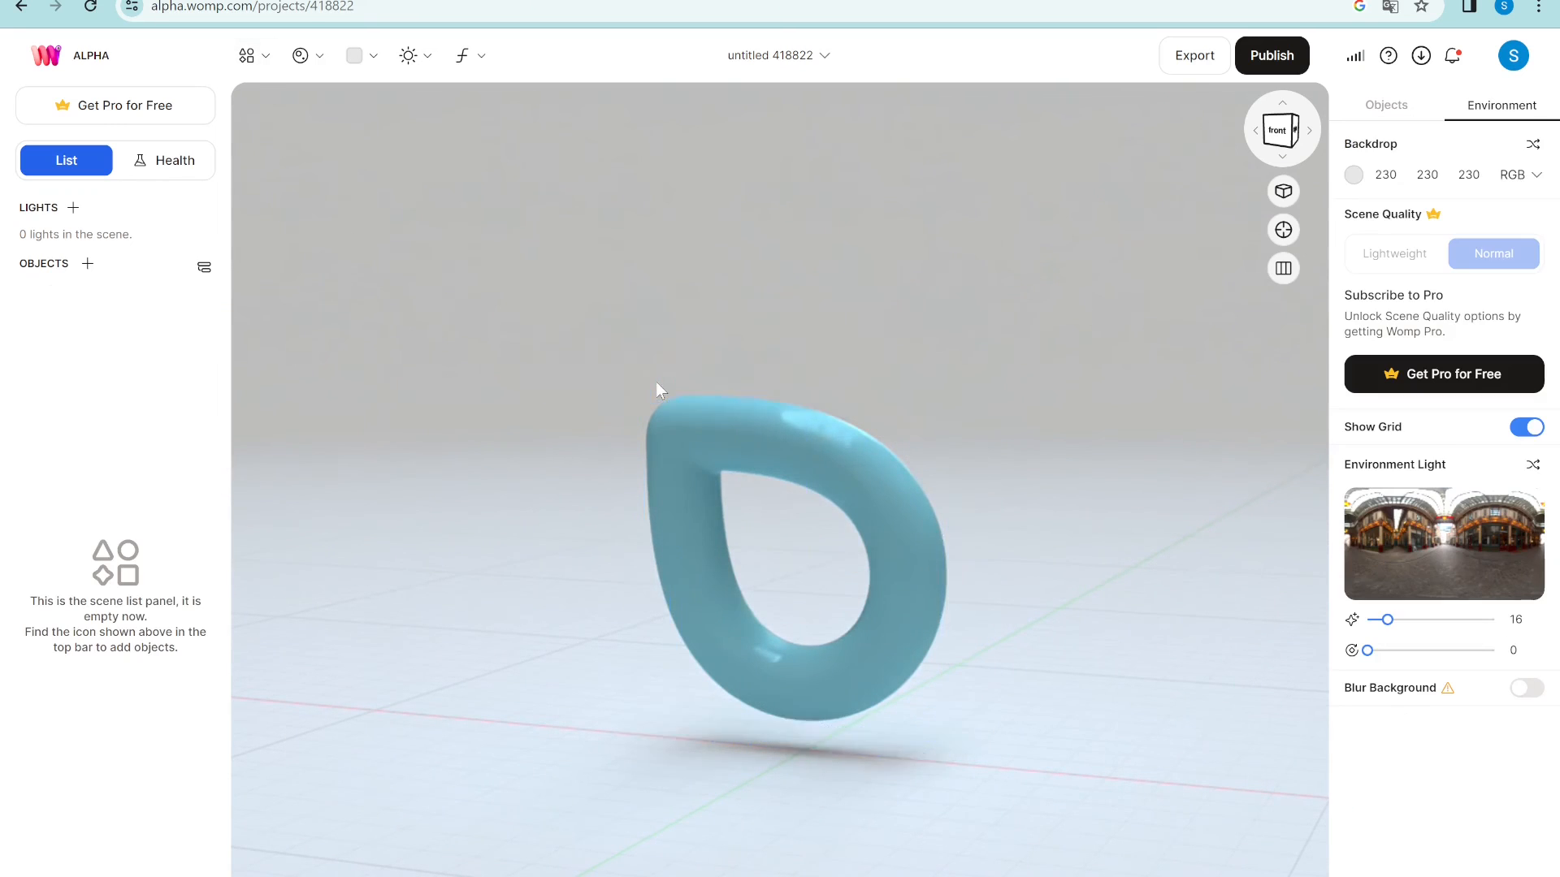
pyautogui.click(253, 57)
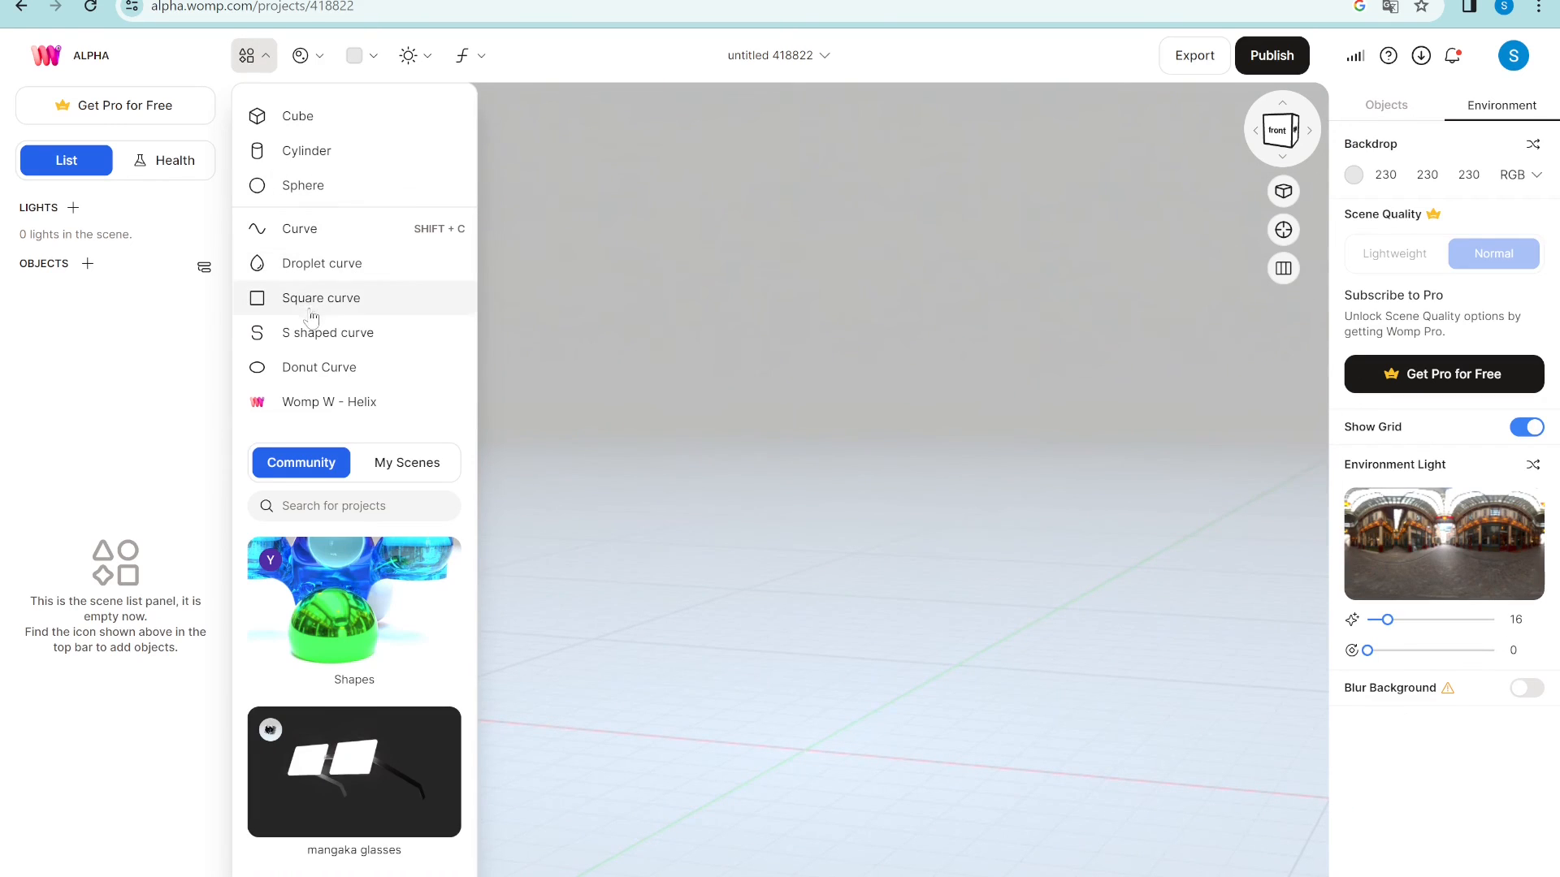
pyautogui.click(301, 272)
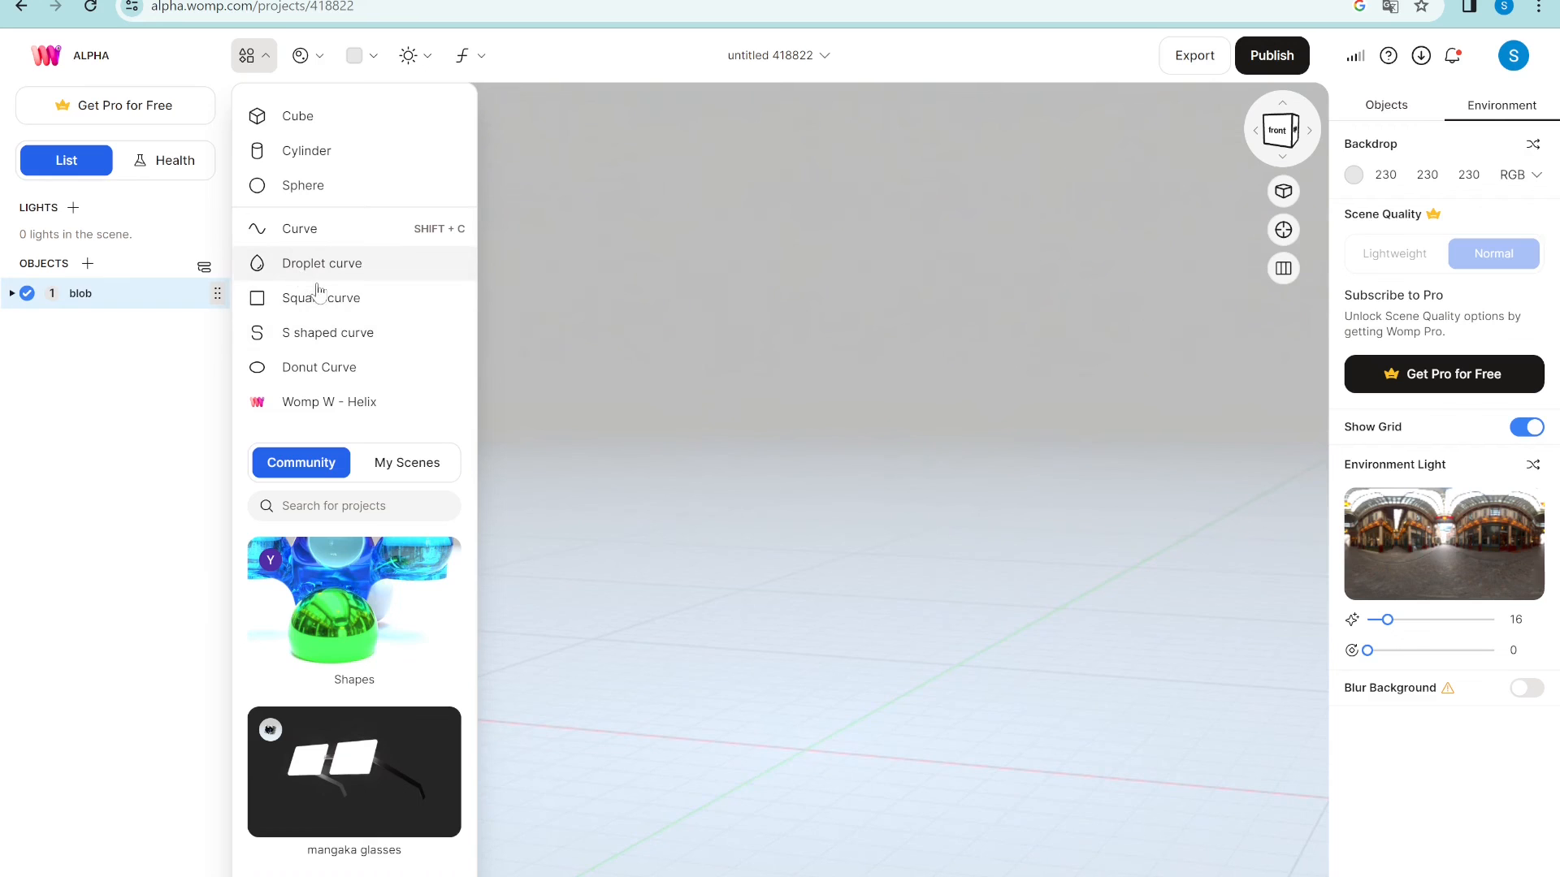
pyautogui.click(830, 627)
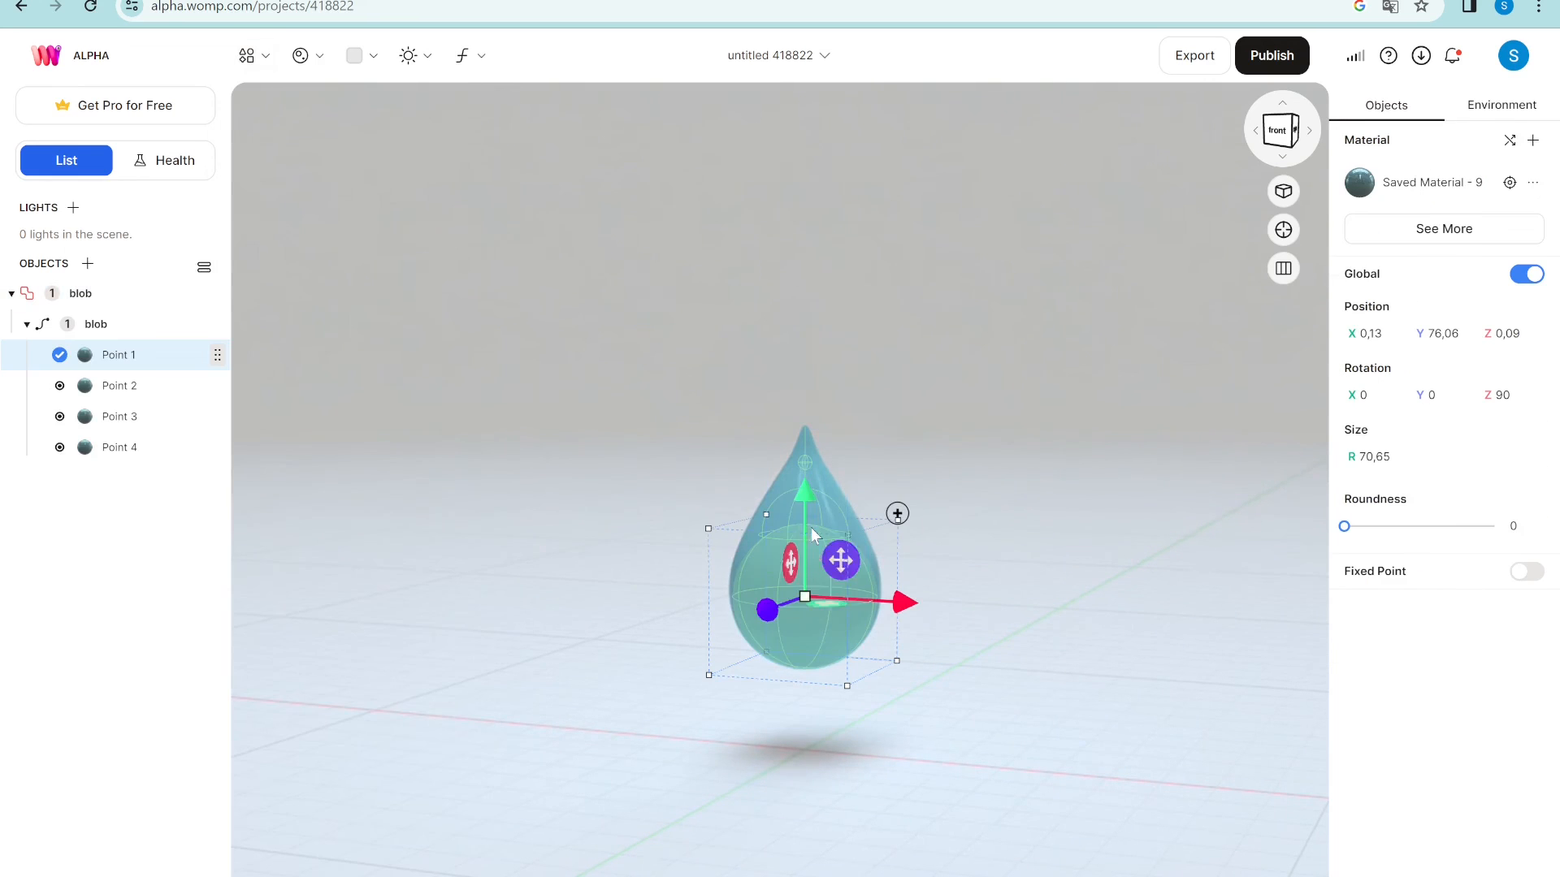
pyautogui.click(806, 438)
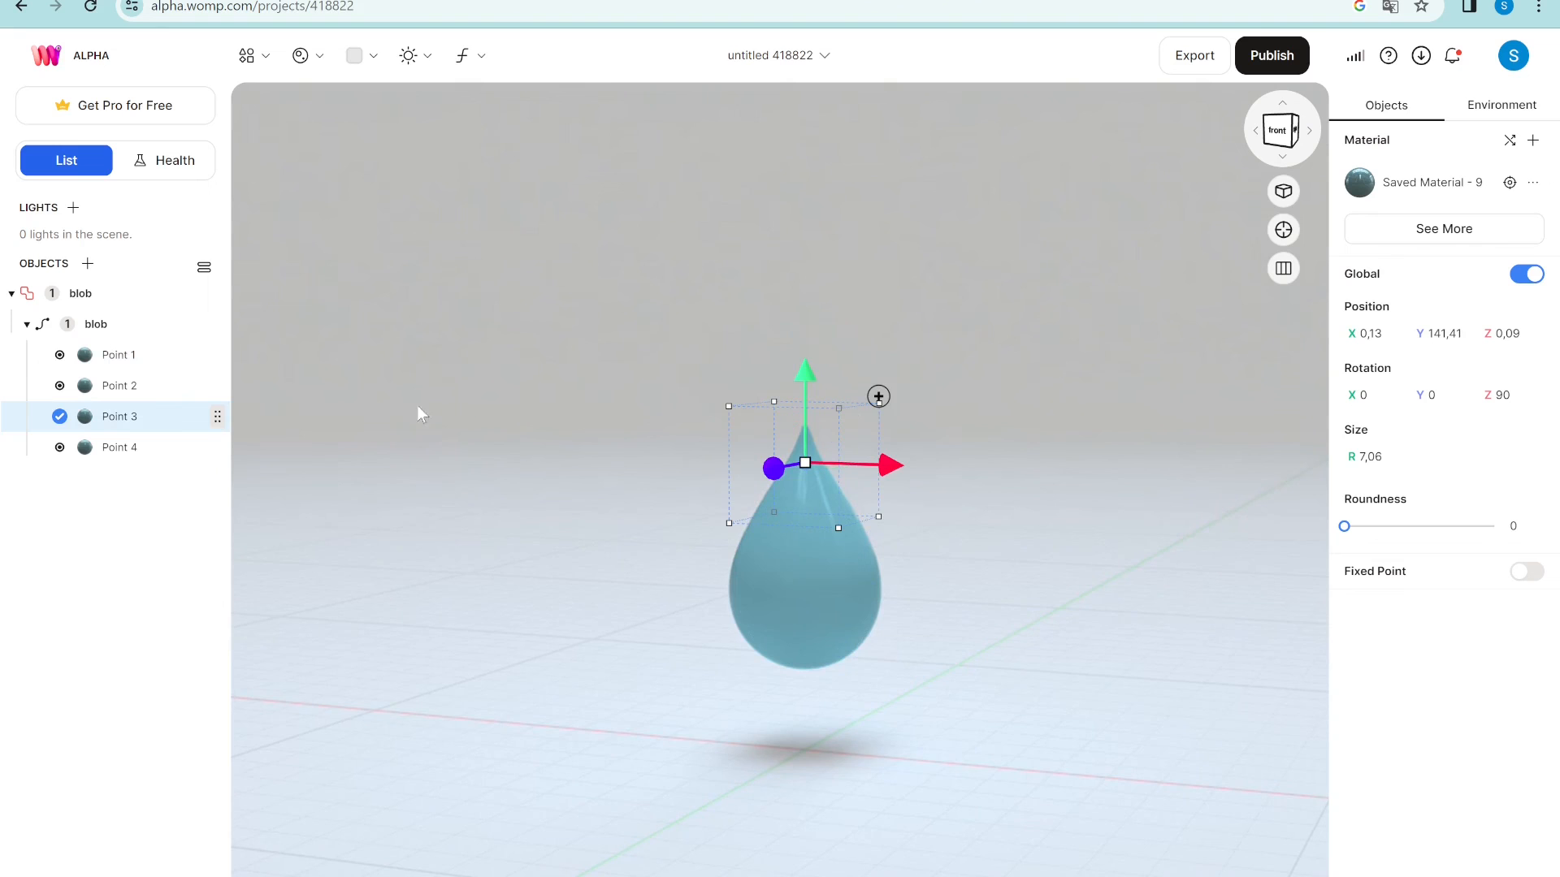
pyautogui.click(148, 455)
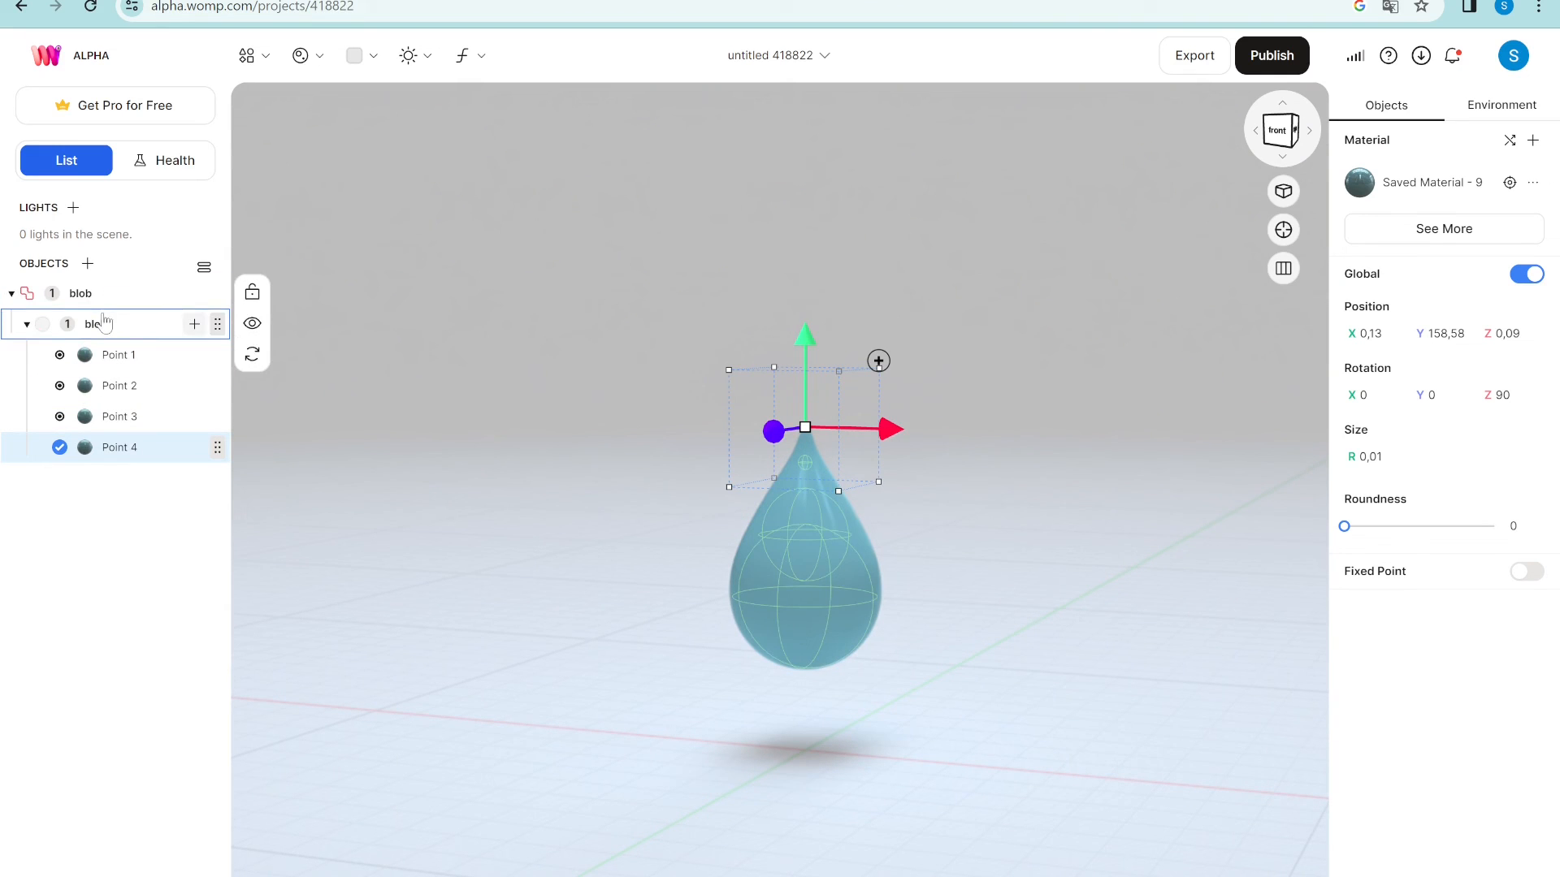
pyautogui.click(103, 323)
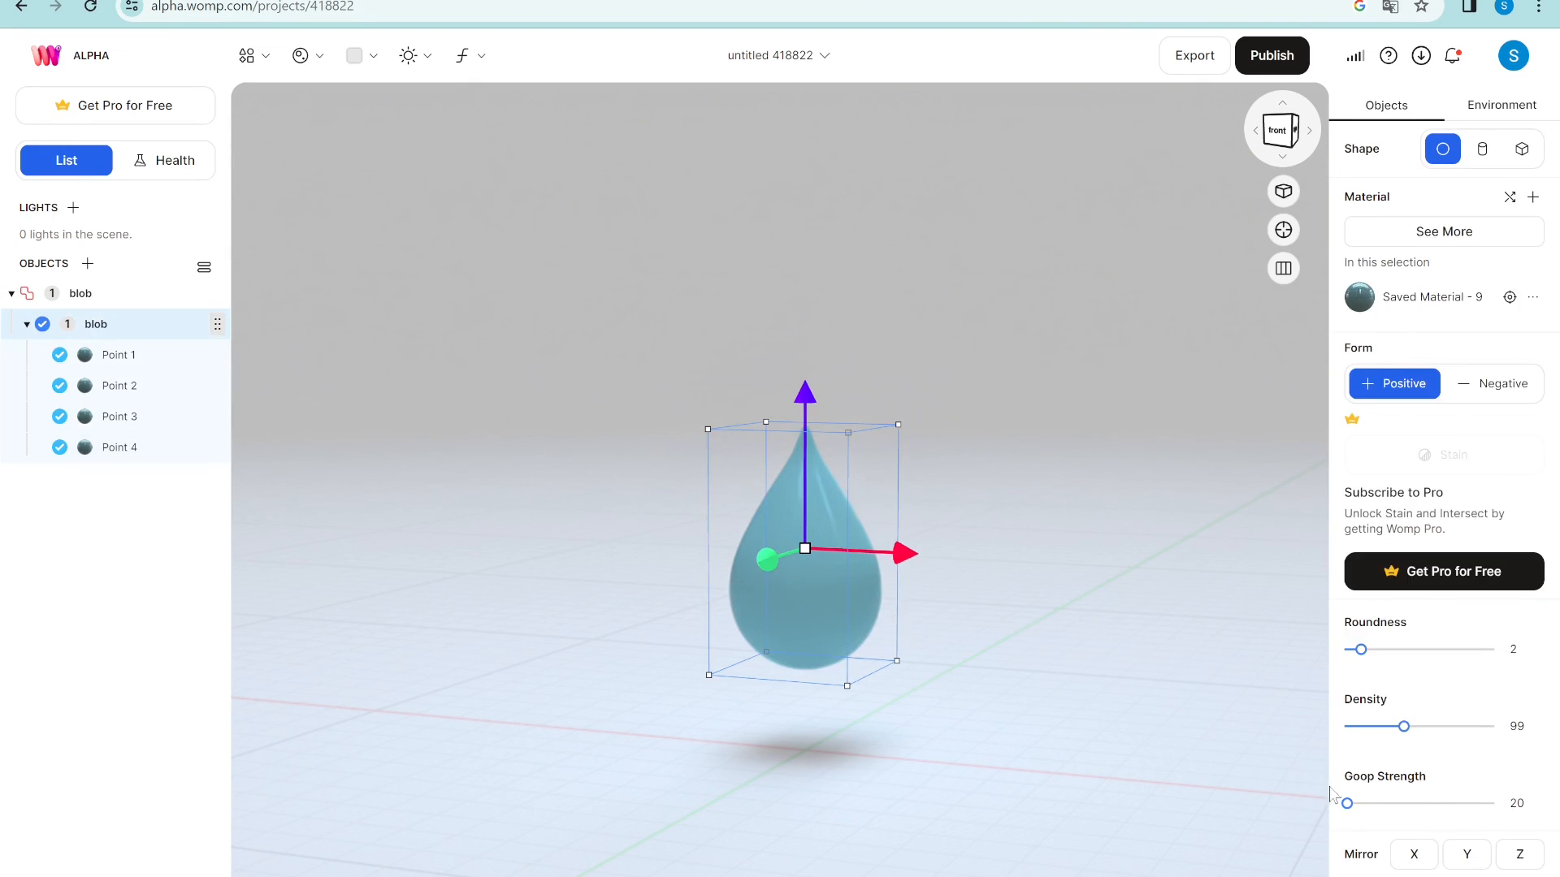
pyautogui.moveTo(1407, 729); pyautogui.dragTo(1414, 728)
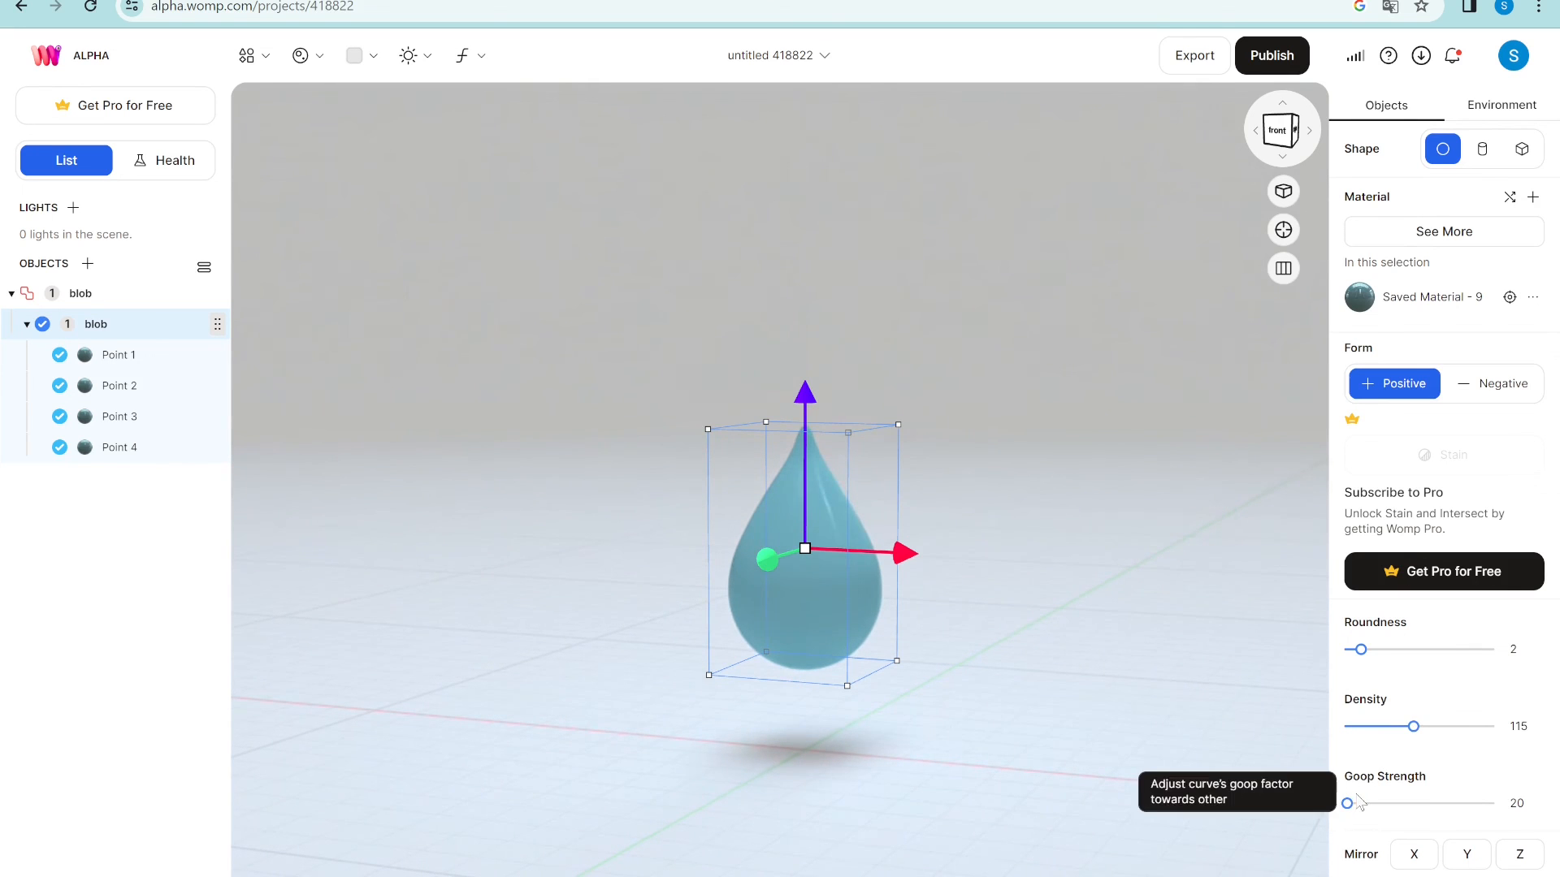
pyautogui.click(936, 606)
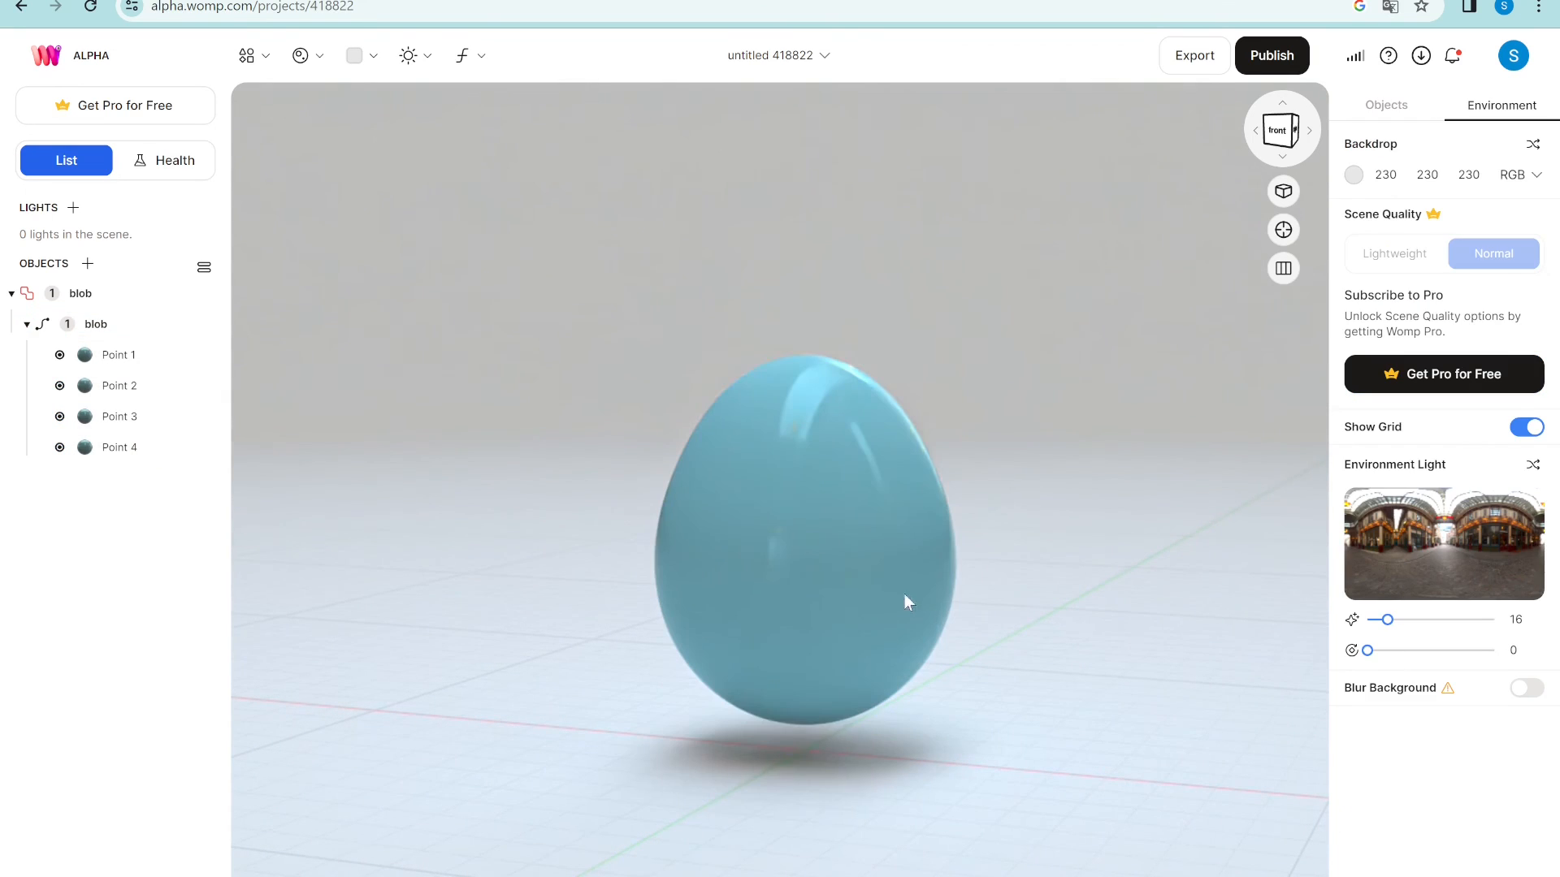
pyautogui.click(103, 299)
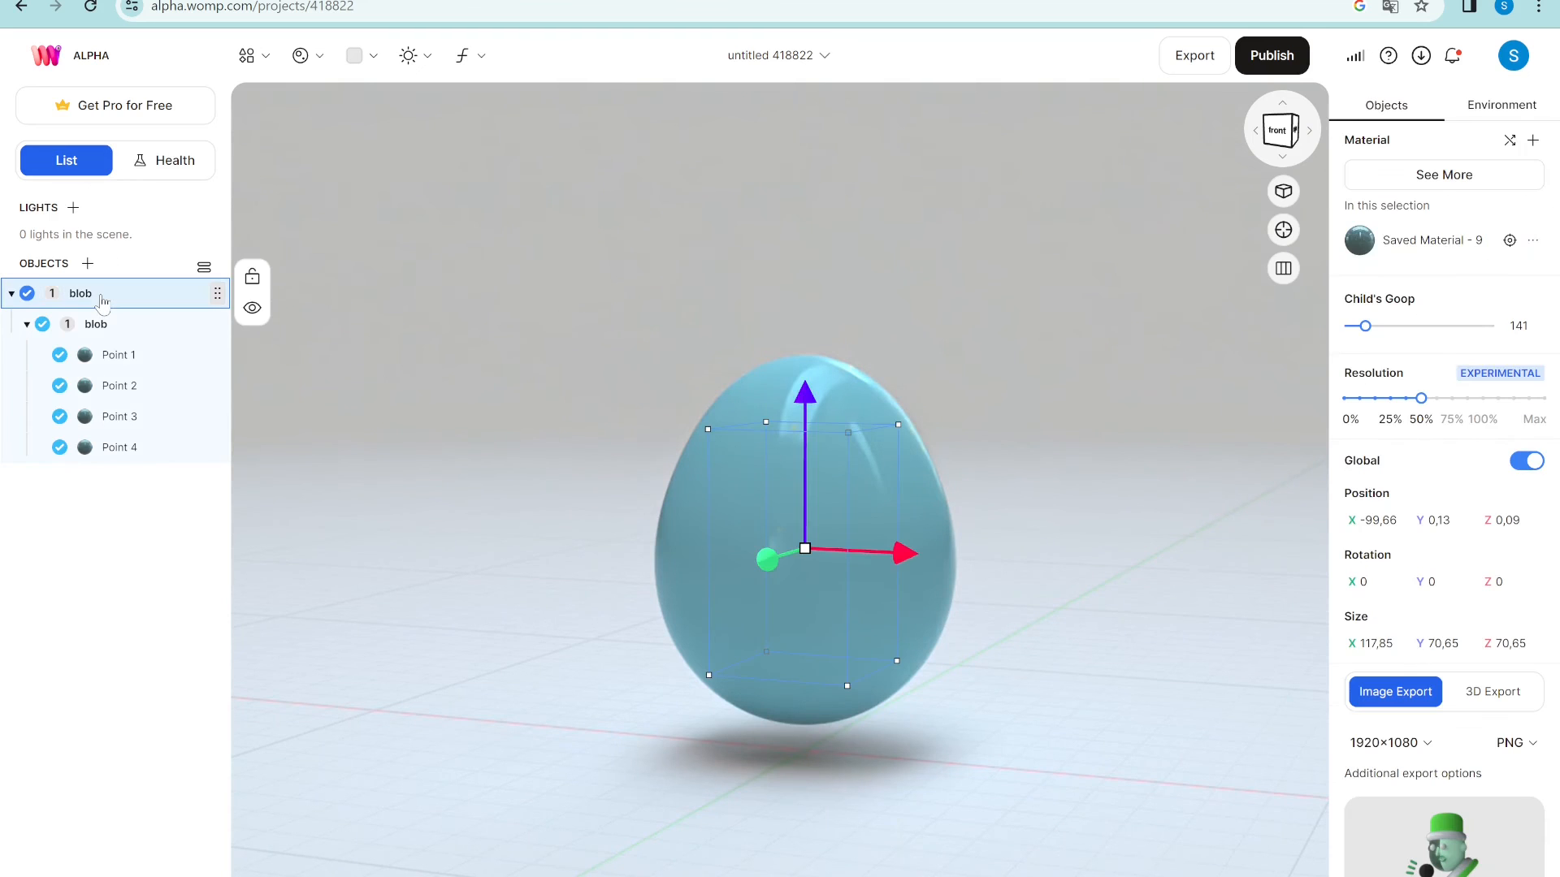
pyautogui.press('Delete')
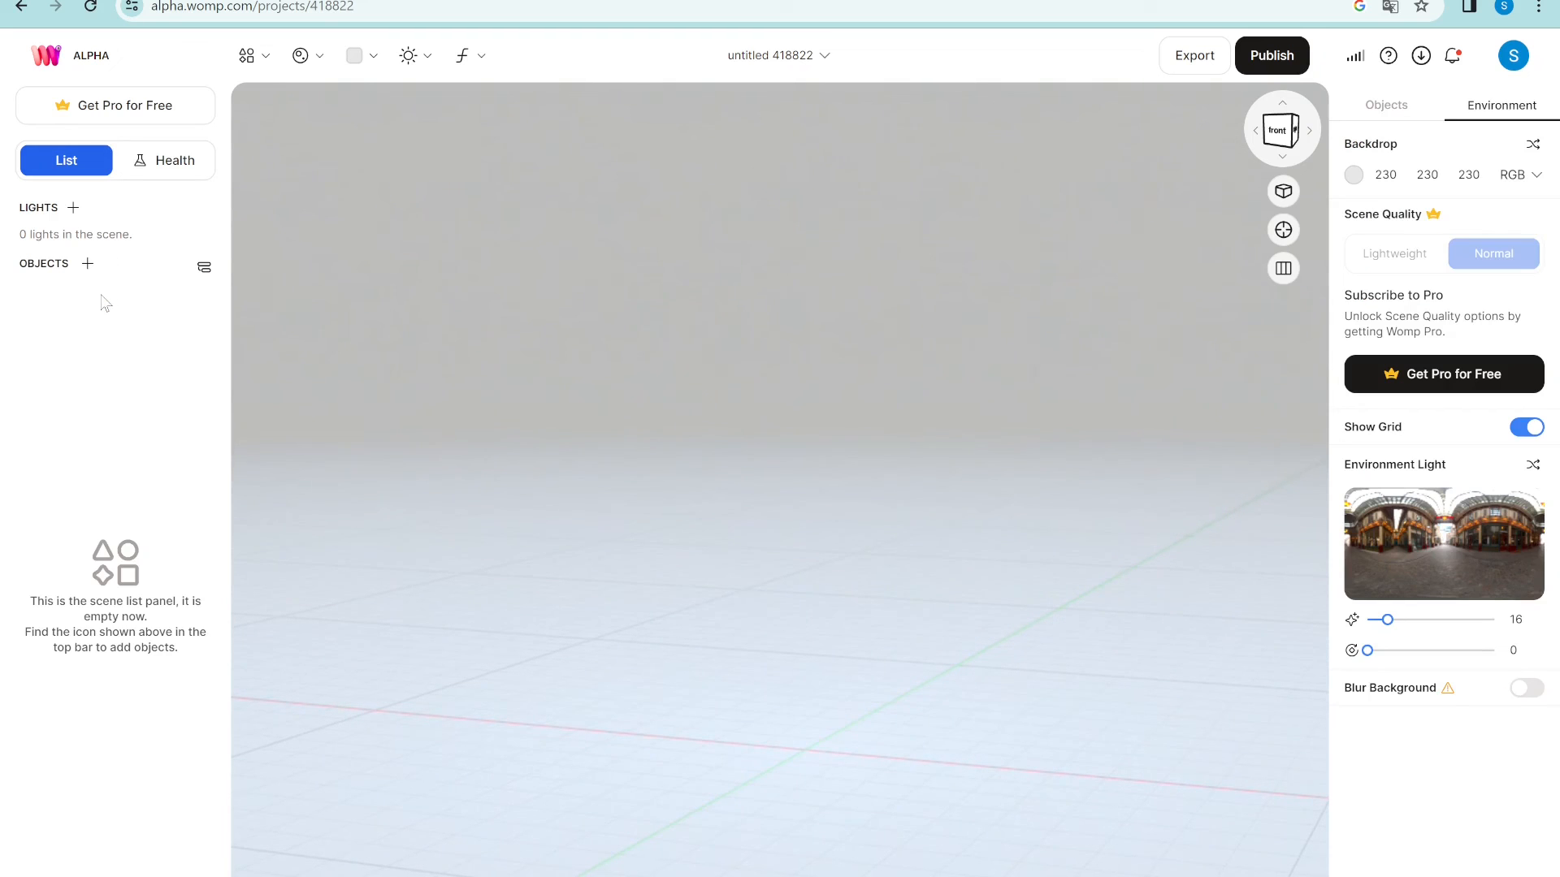
pyautogui.moveTo(596, 508); pyautogui.dragTo(597, 544)
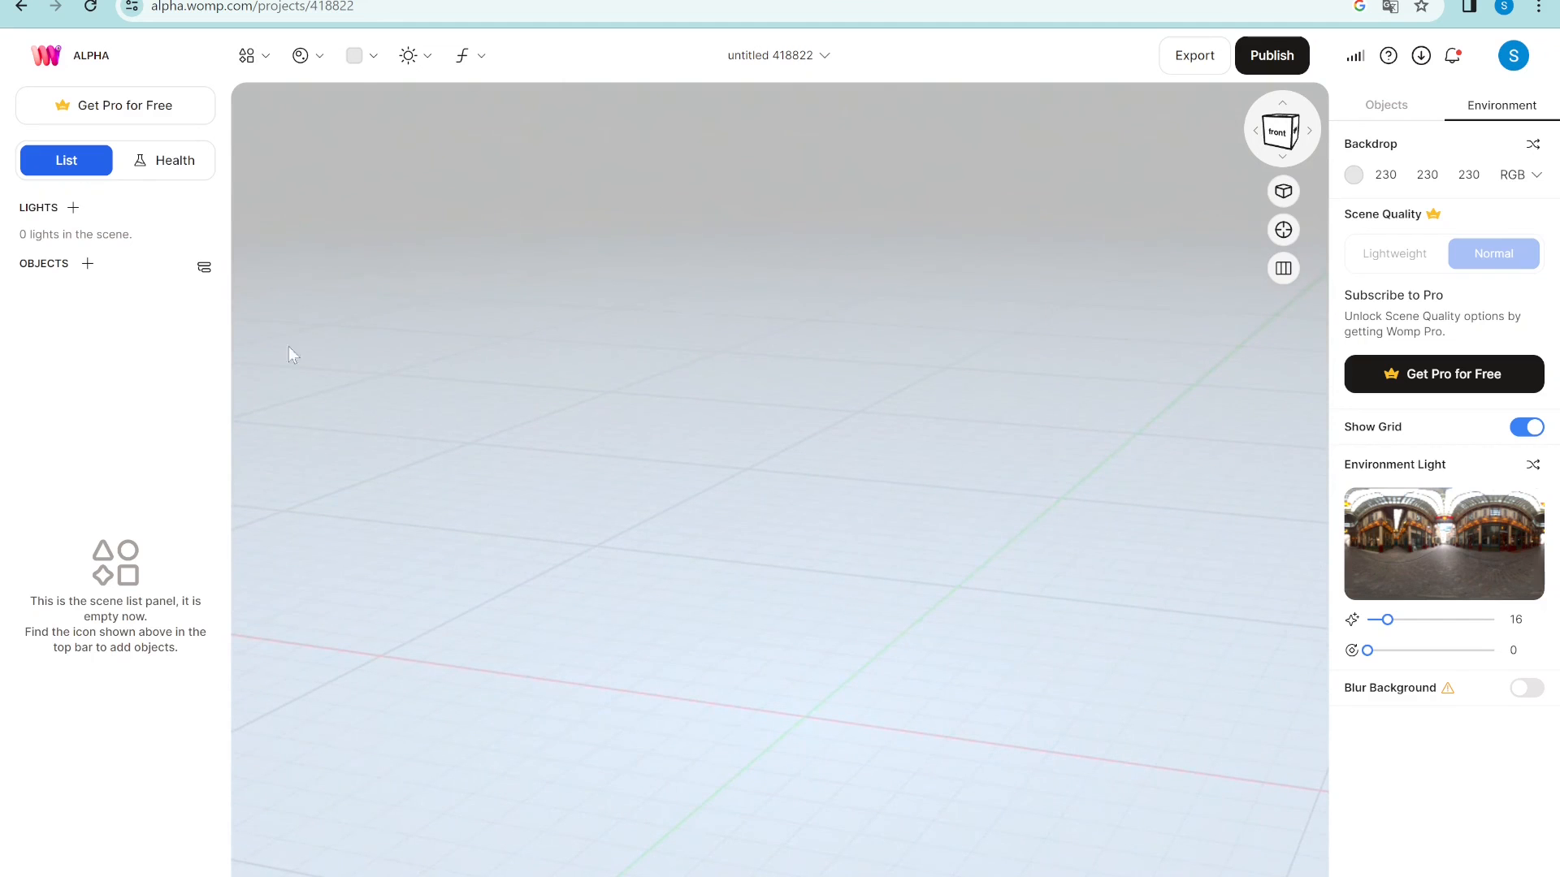